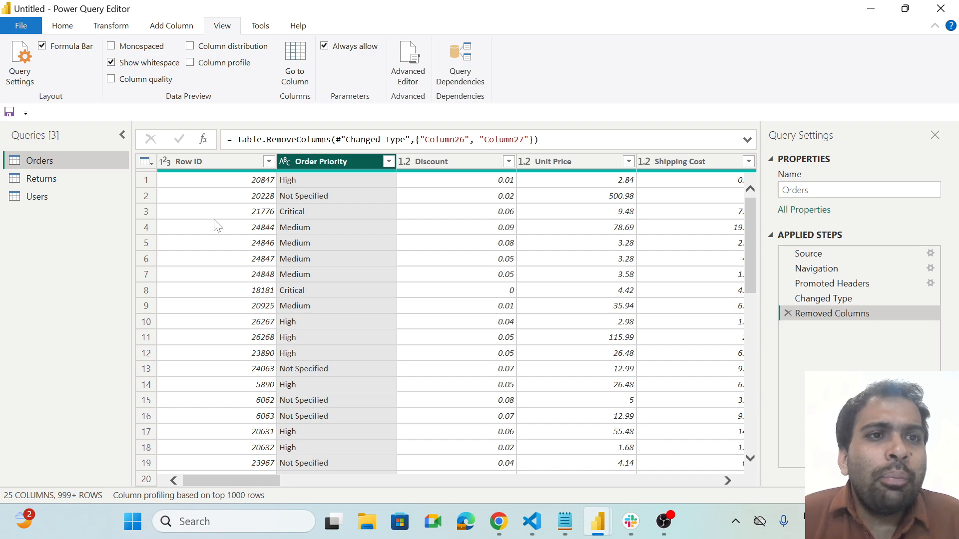
left_click(107, 28)
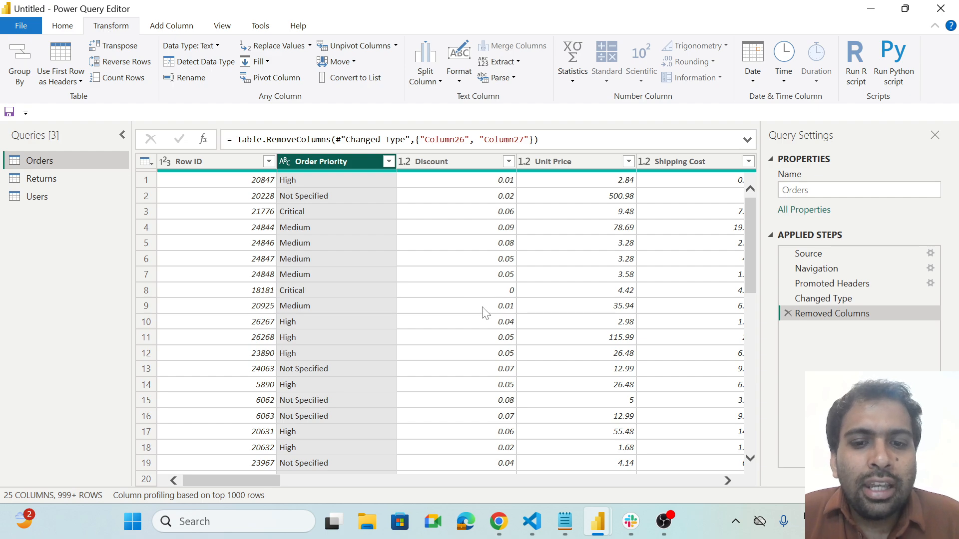
left_click(498, 522)
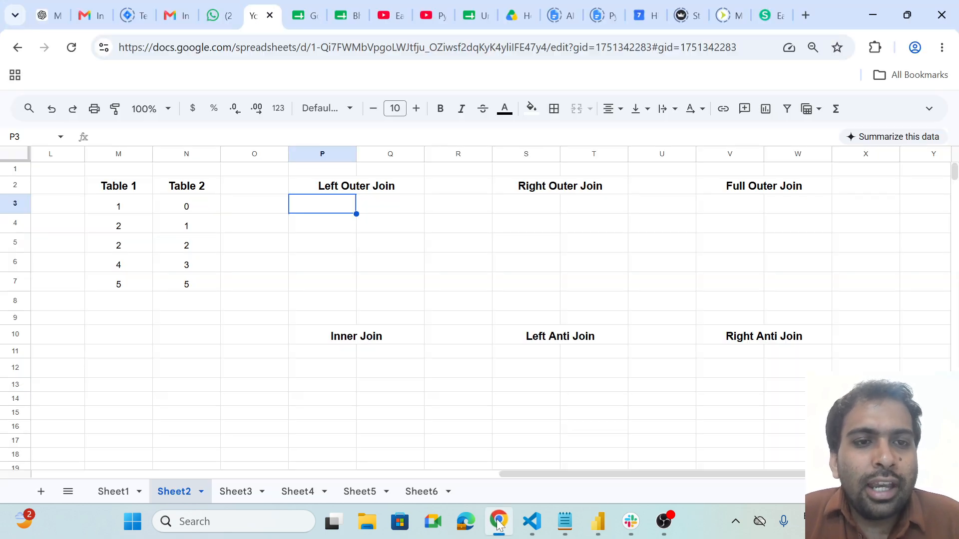
left_click(433, 388)
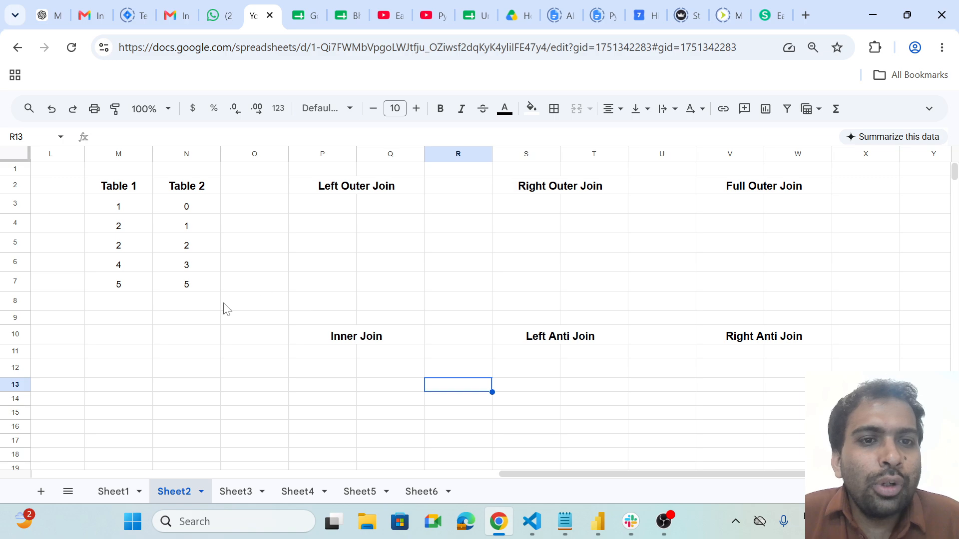
left_click(498, 522)
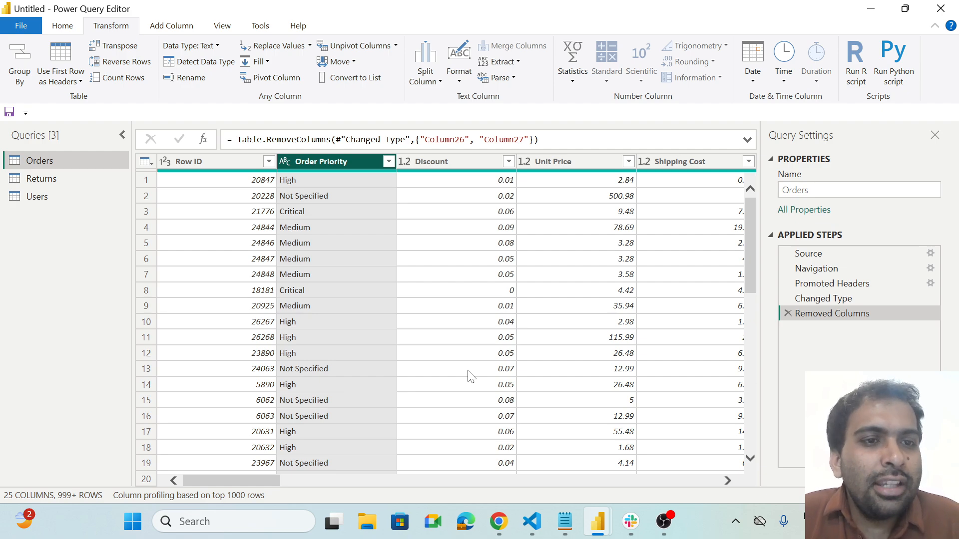
left_click(495, 524)
left_click(295, 375)
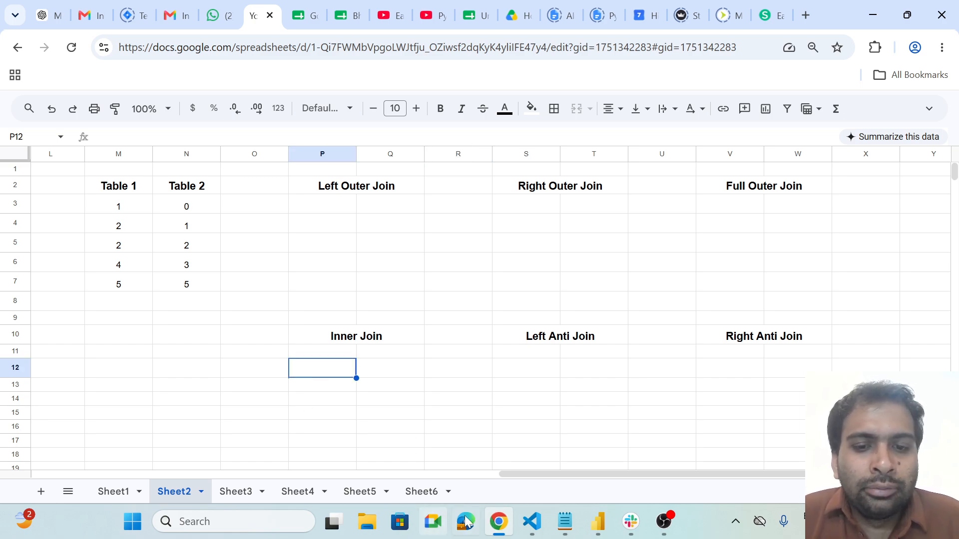
left_click(508, 528)
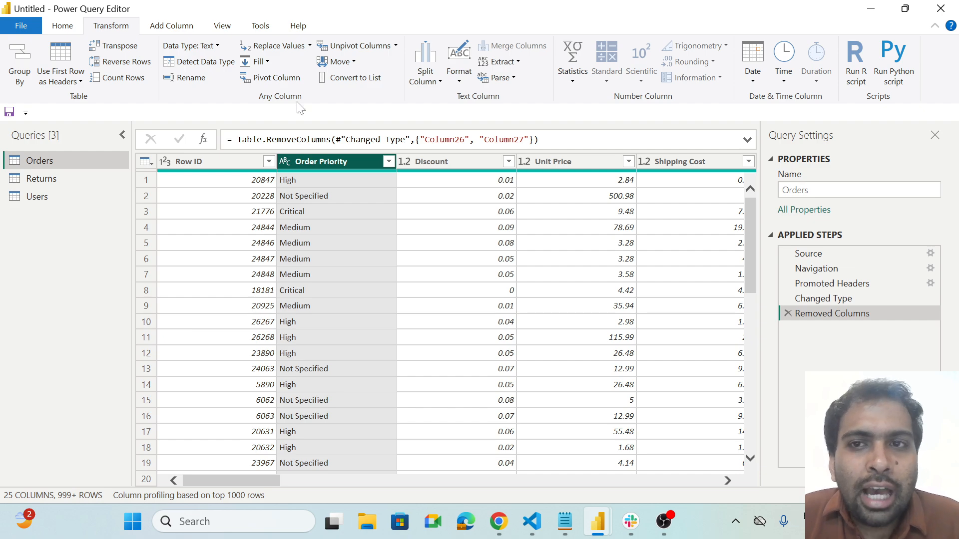
Compare the columns of the Returns and Orders queries, finishing on the Orders query.
left_click(56, 27)
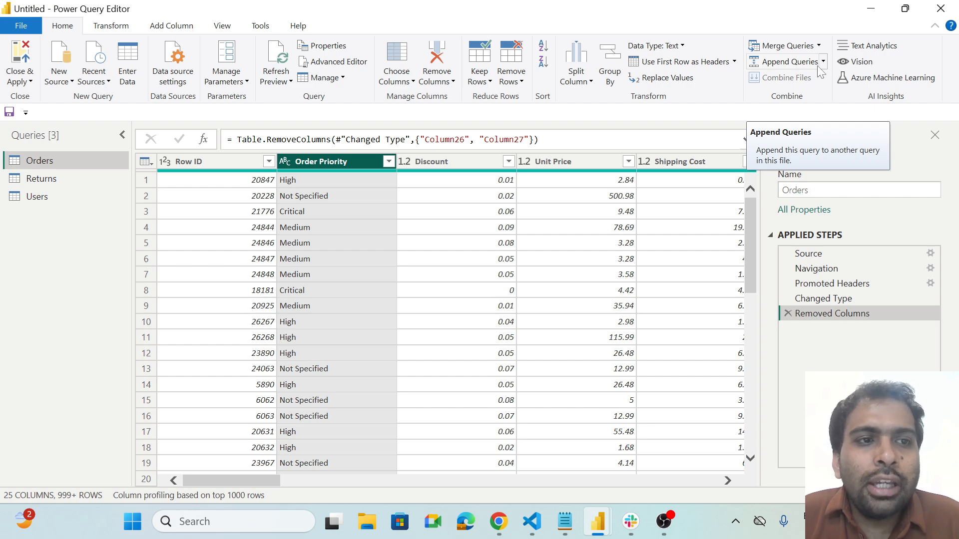
left_click(90, 179)
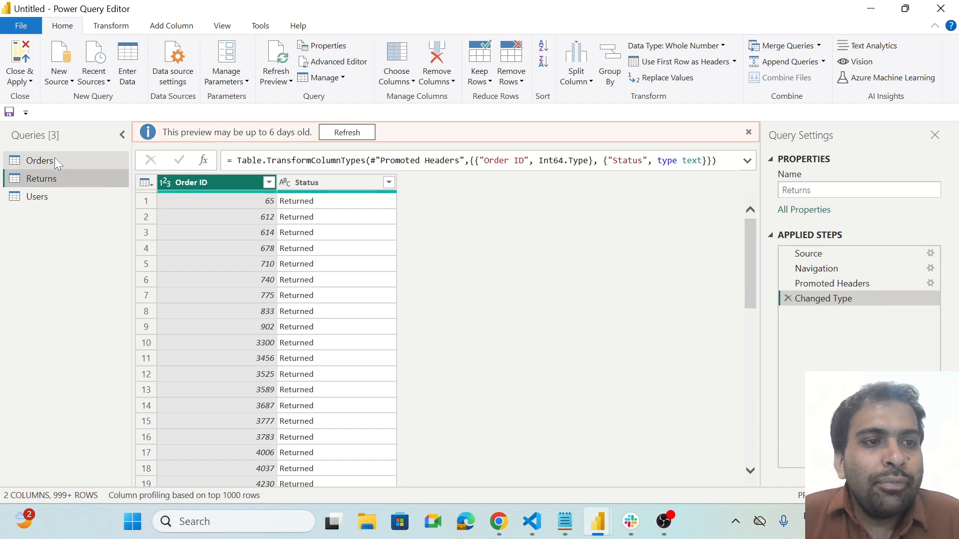
left_click(55, 159)
left_click(58, 175)
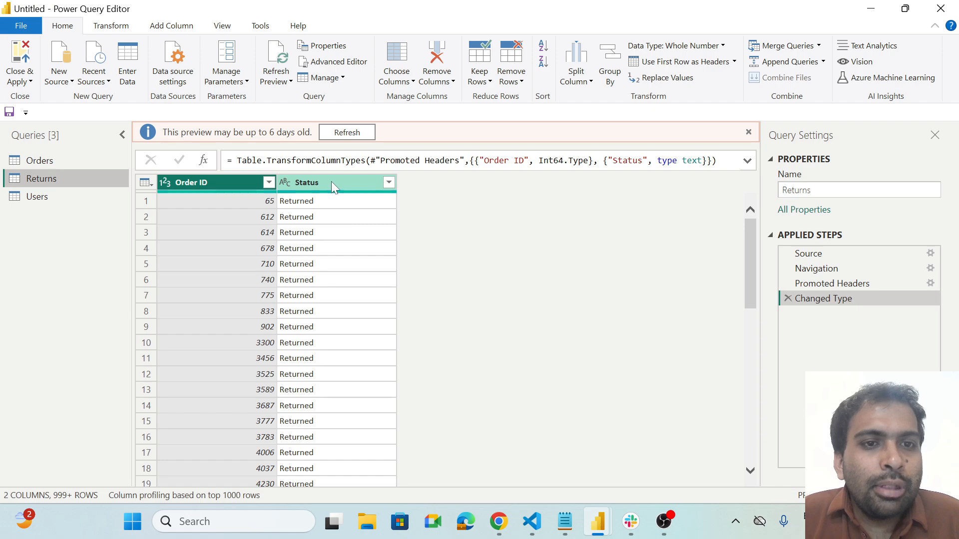
left_click(52, 164)
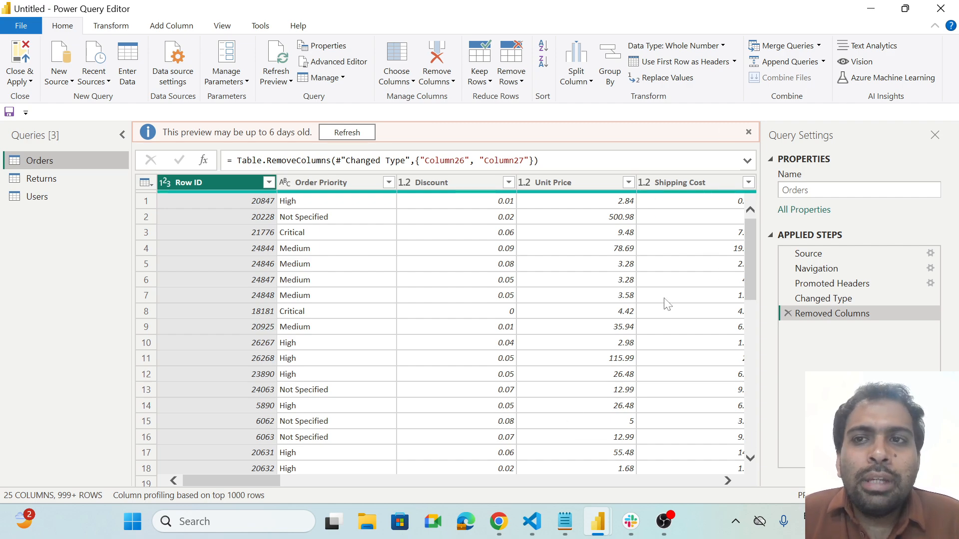
Start merging the Orders query as a new query and review the available join kinds.
left_click(819, 46)
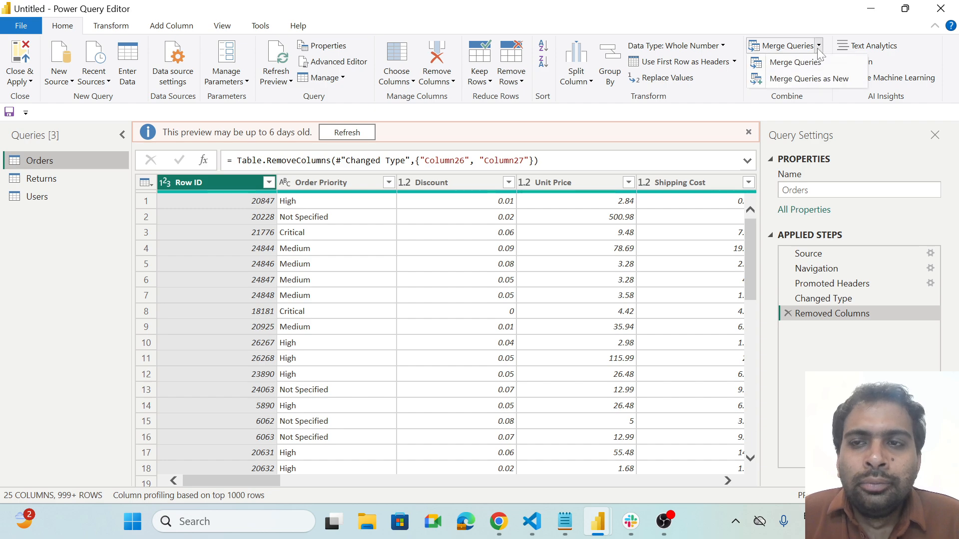
left_click(809, 79)
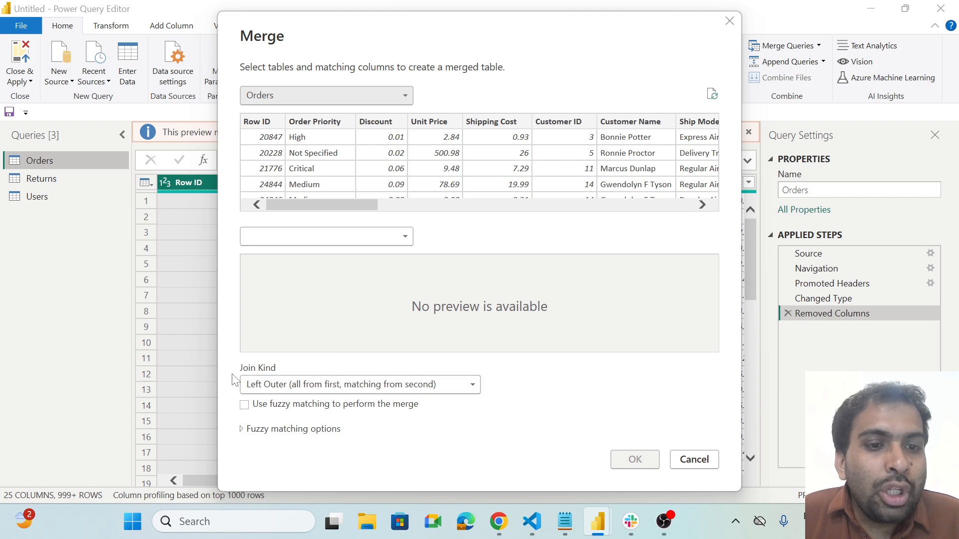
left_click(280, 392)
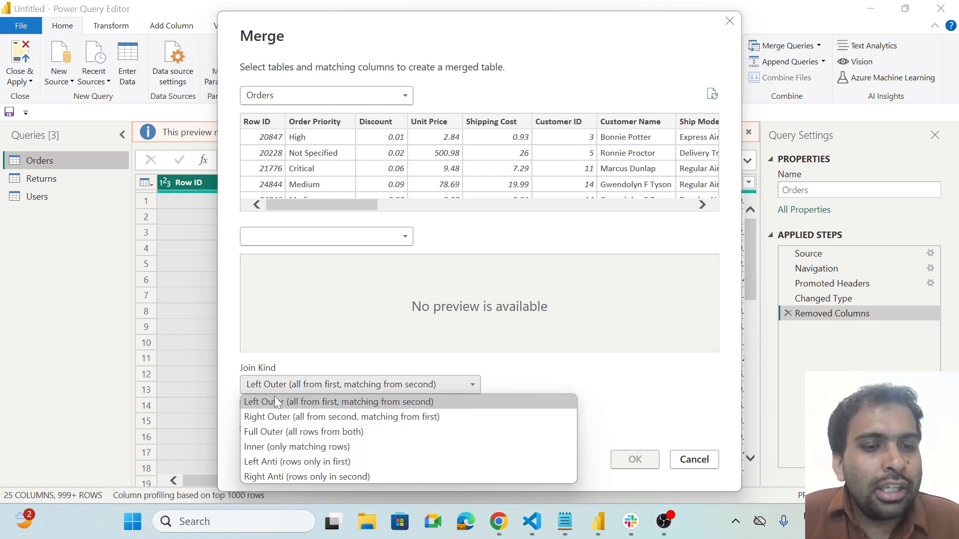
left_click(294, 348)
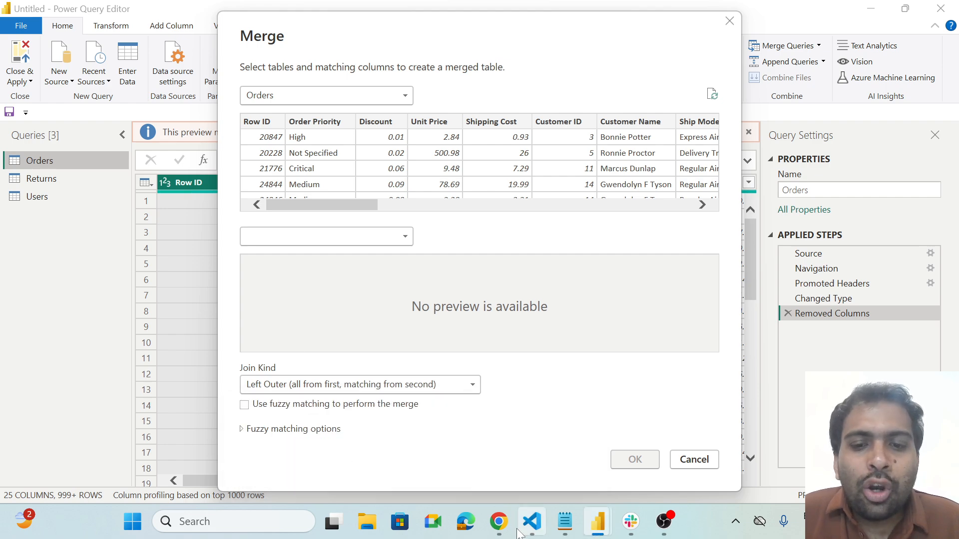
Switch to Google Sheets and examine the six join headings and the Table 1 and Table 2 sample values on Sheet2.
left_click(501, 525)
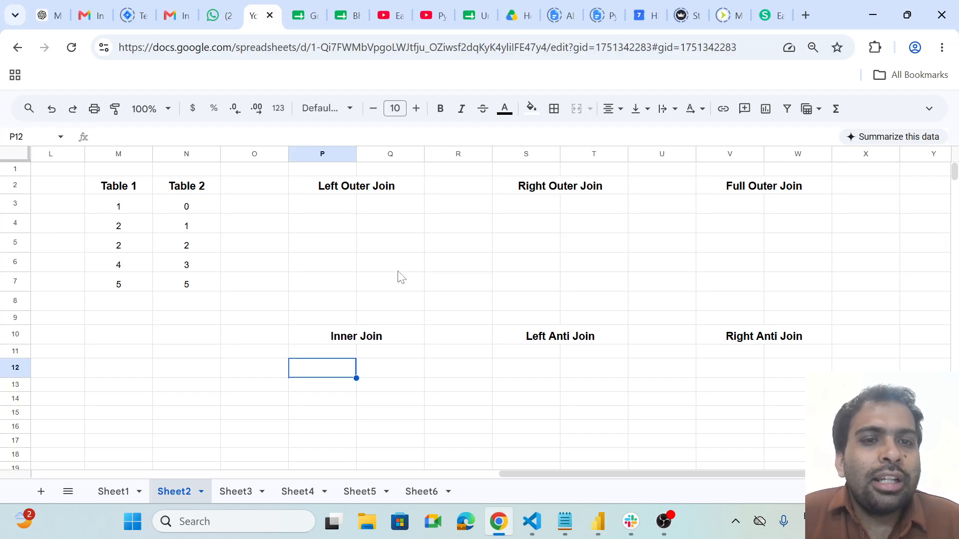
left_click(375, 192)
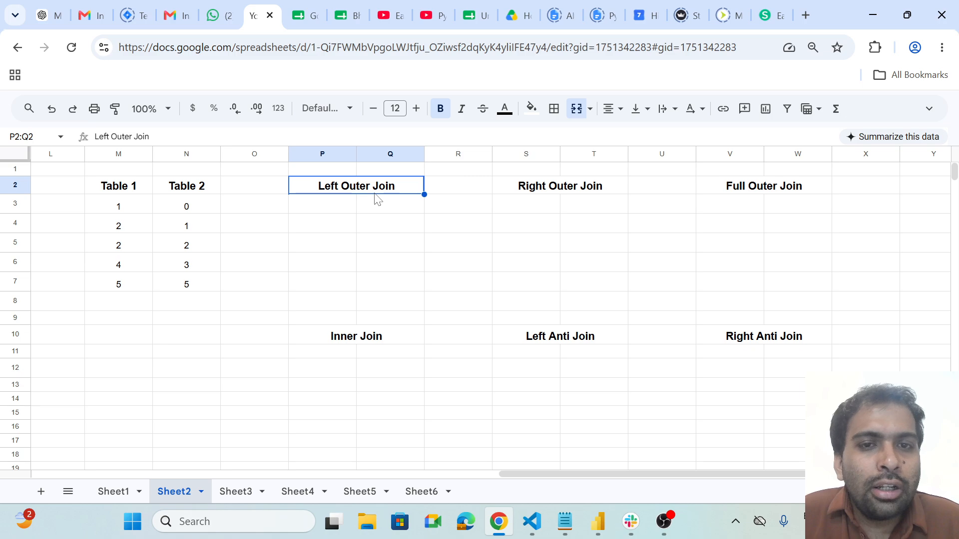
left_click(552, 182)
left_click(694, 188)
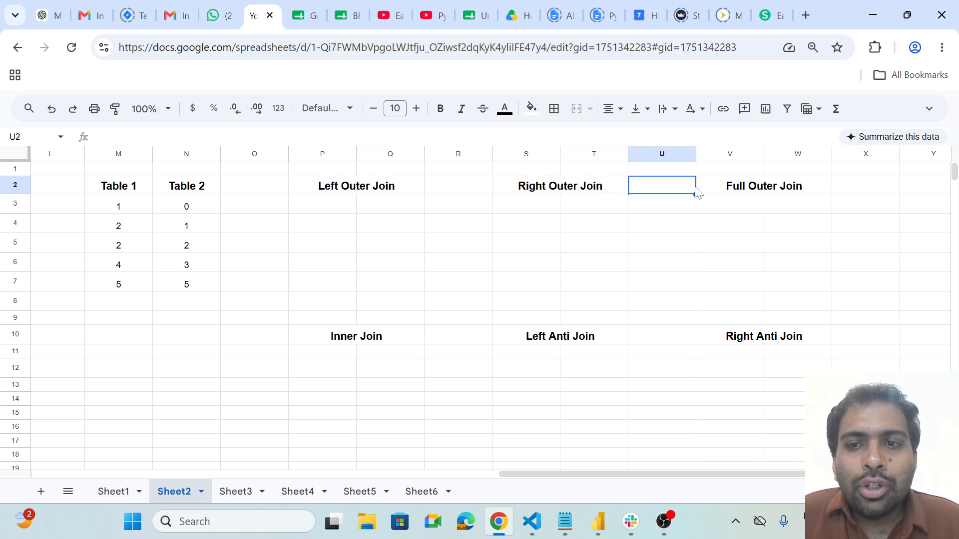
left_click(717, 193)
left_click(343, 339)
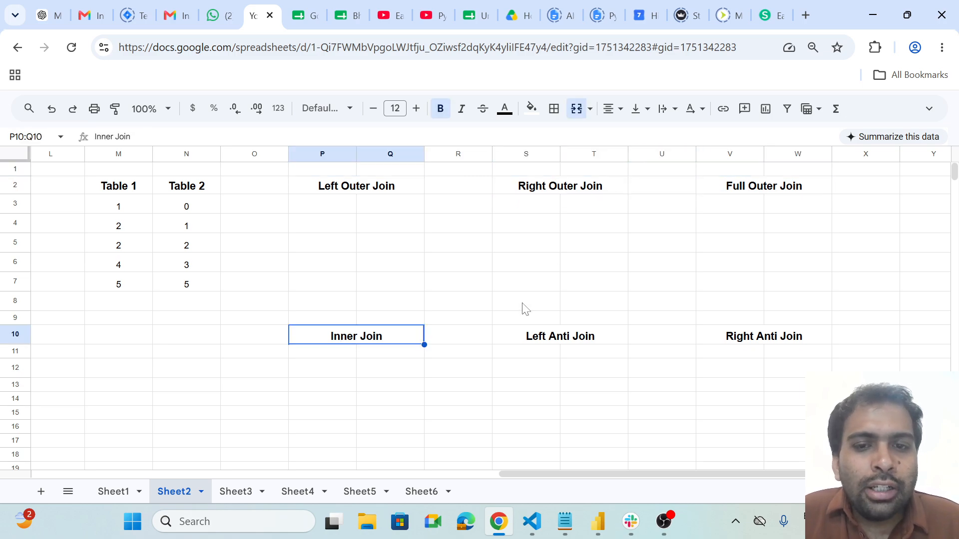
left_click(538, 335)
left_click(704, 343)
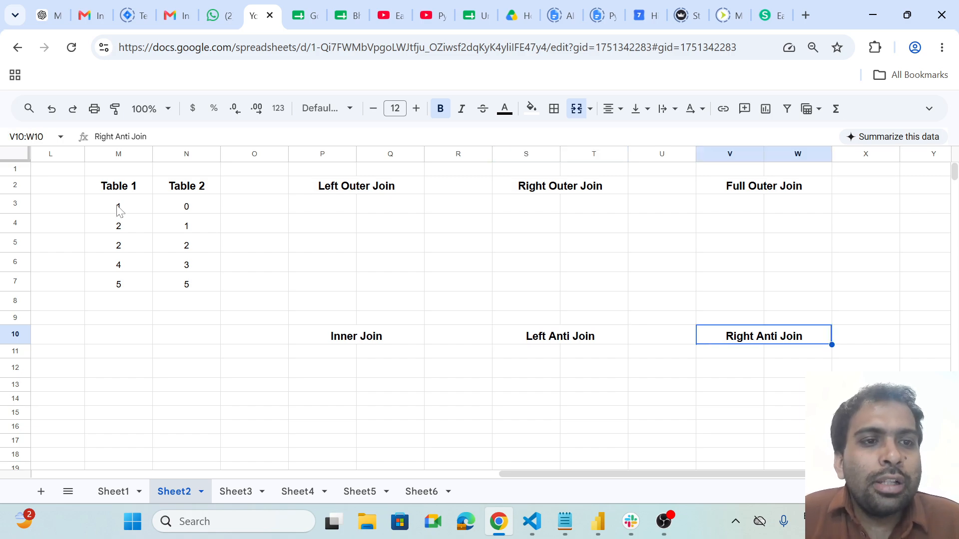
left_click_drag(119, 207, 121, 286)
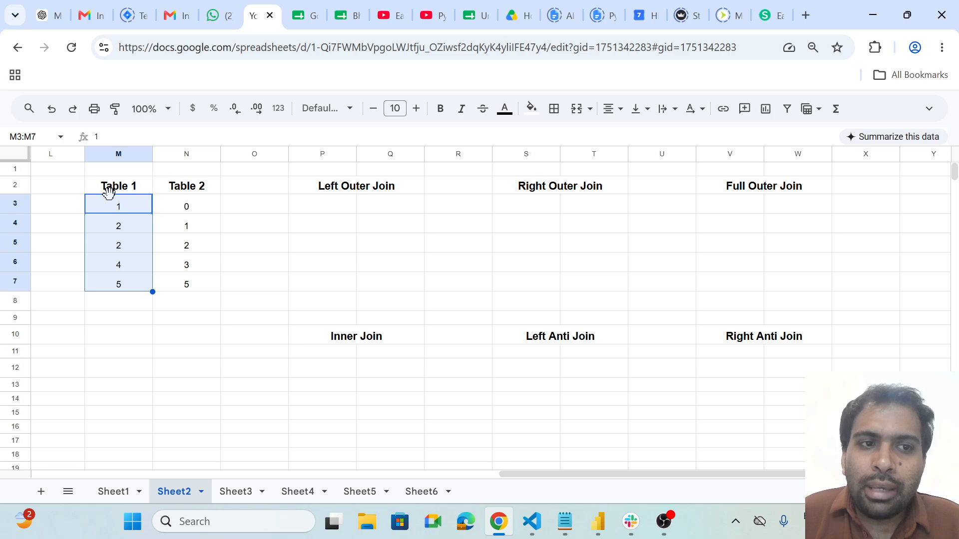
left_click(203, 189)
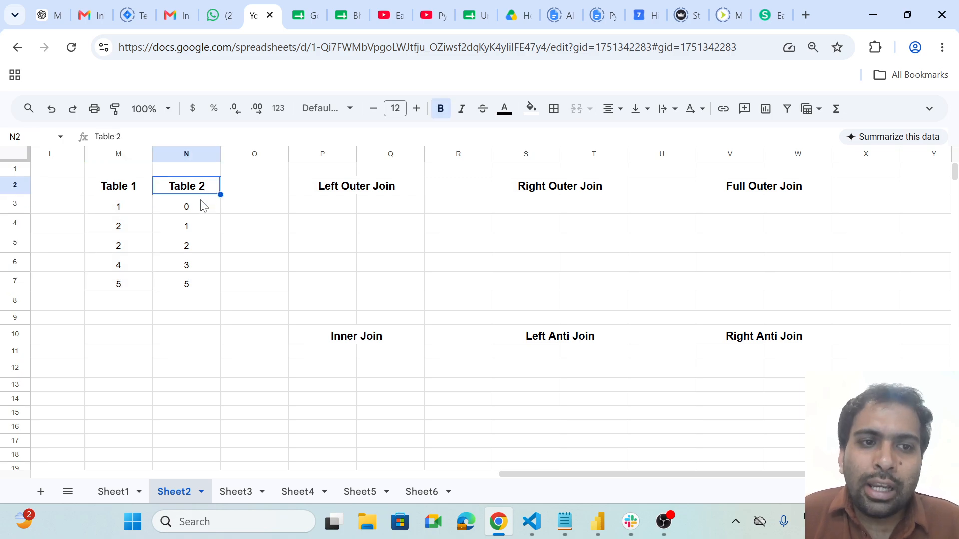
left_click(132, 192)
left_click_drag(132, 192, 131, 212)
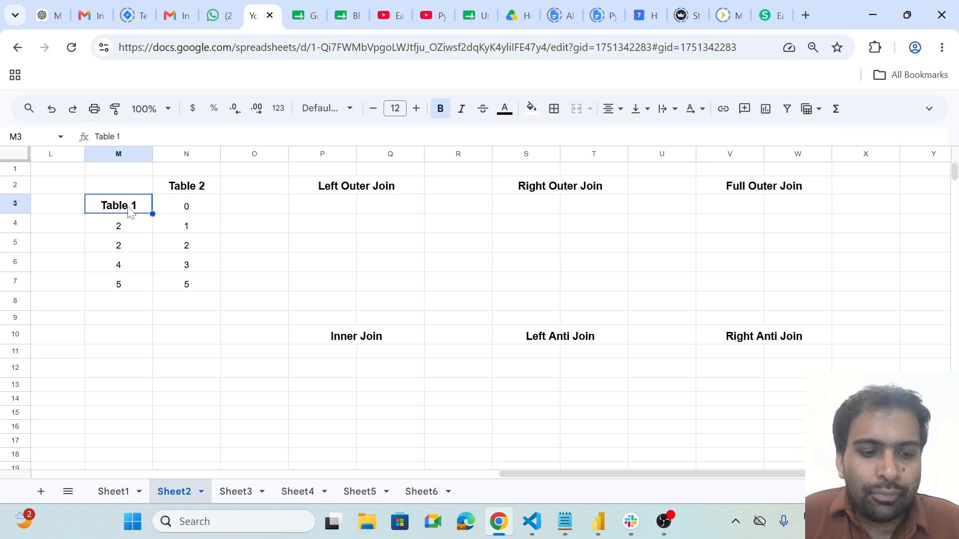
key("ctrl+z")
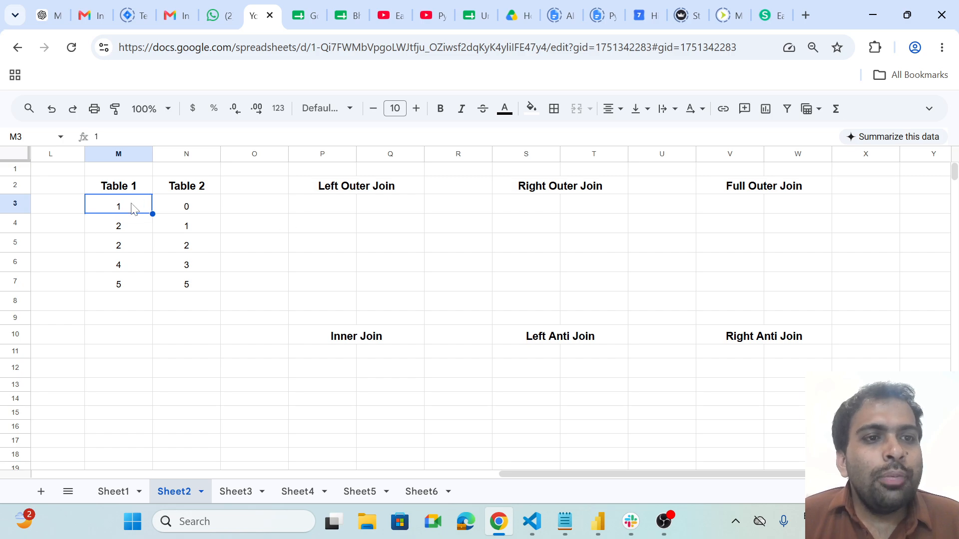
Copy the Table 1 values in M3:M7 into the first column under Left Outer Join, starting at P3.
left_click_drag(133, 207, 131, 276)
key("ctrl+c")
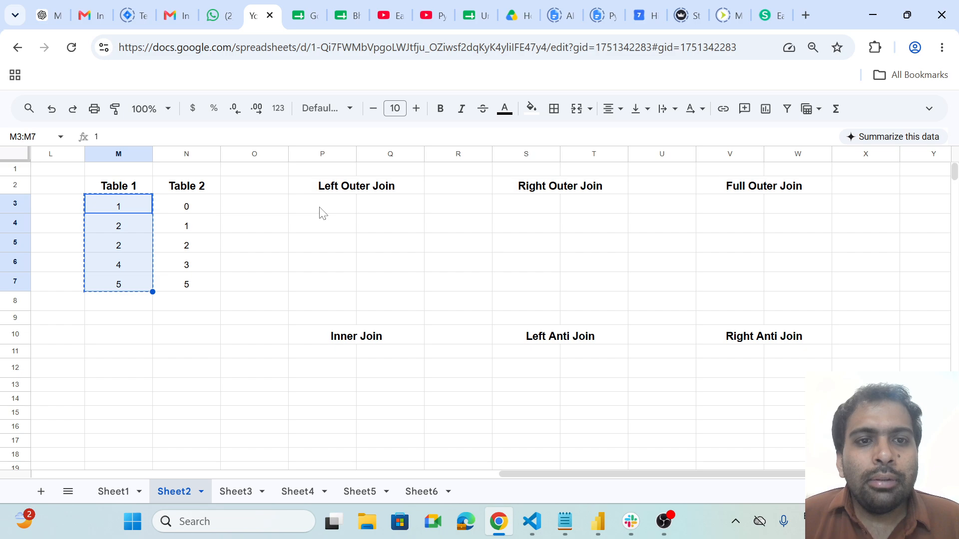
left_click(322, 214)
key("ctrl+v")
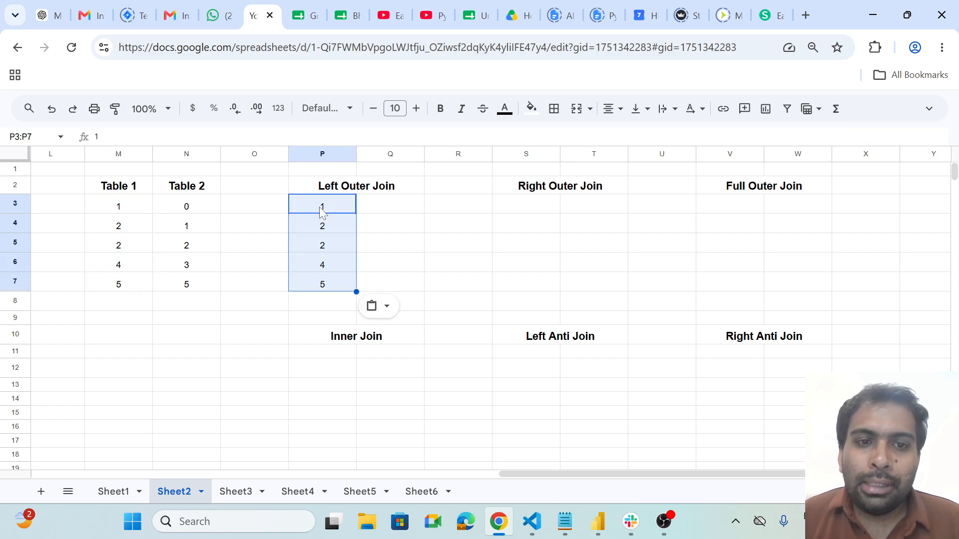
Match the Table 1 value 1 against Table 2 and enter 1 in Q3 under Left Outer Join.
left_click(196, 207)
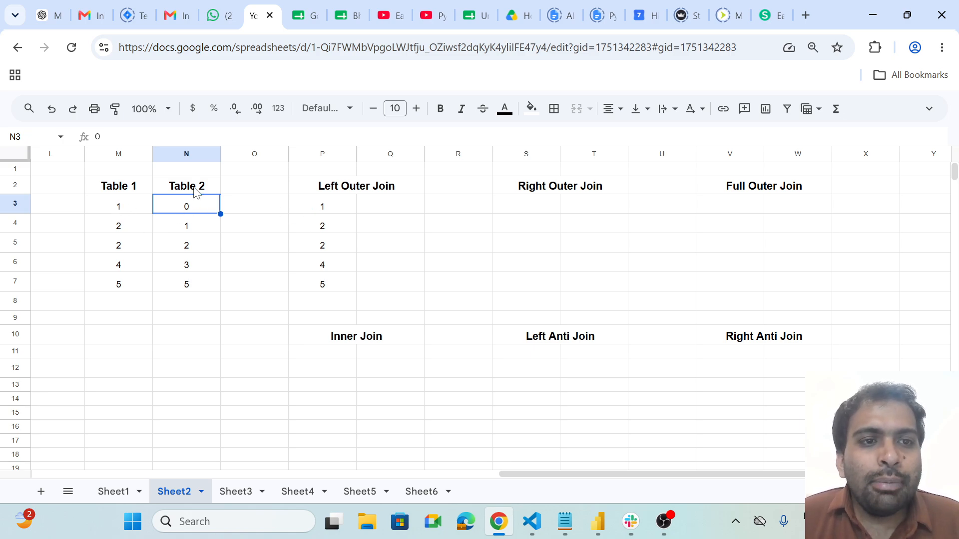
left_click(179, 231)
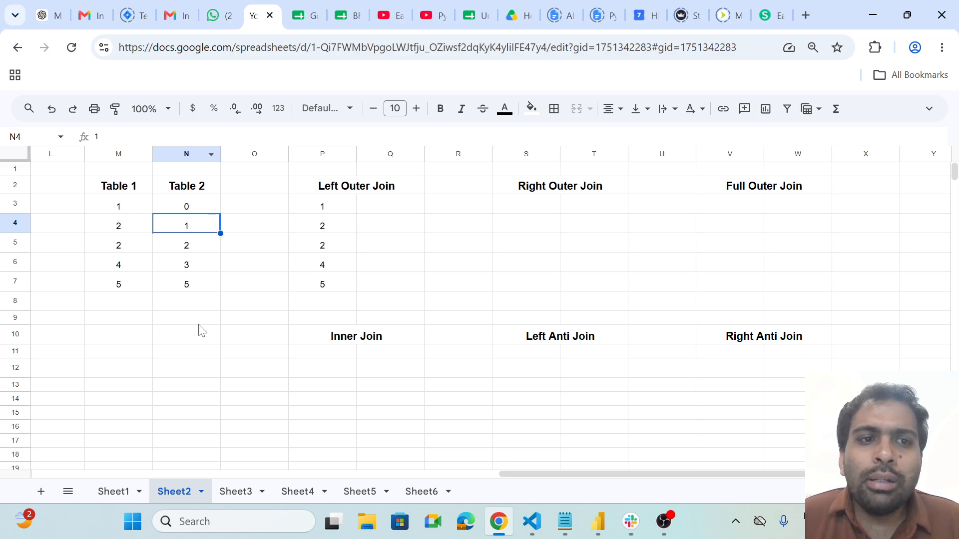
left_click(119, 208)
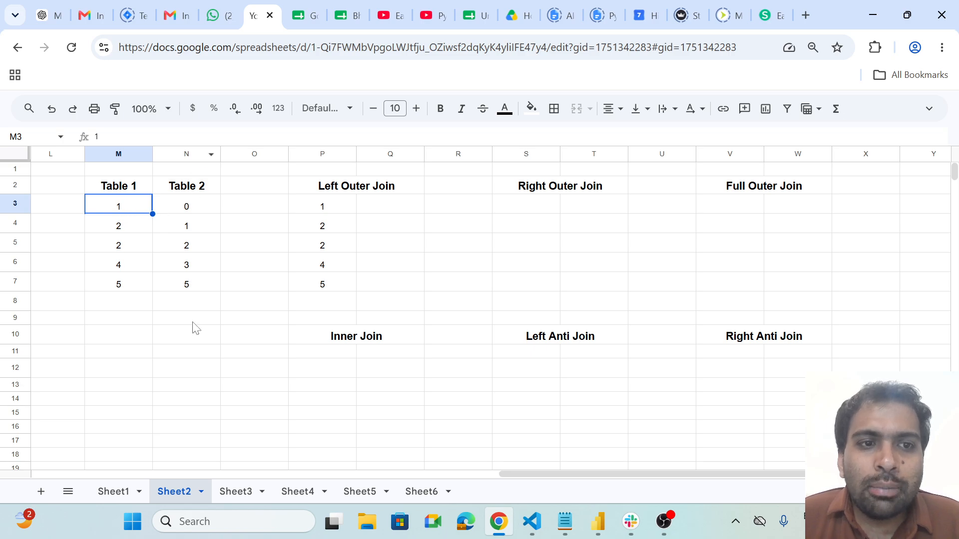
left_click(201, 236)
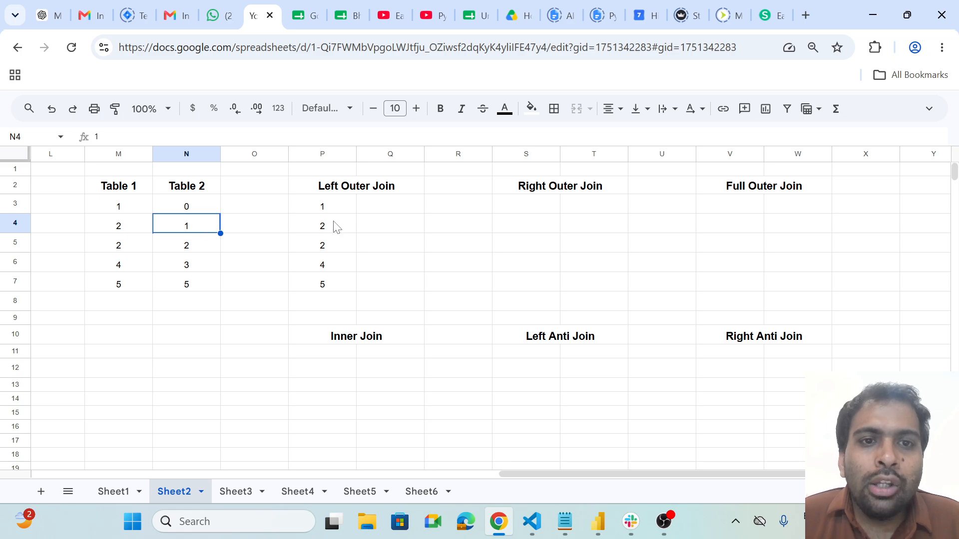
left_click(375, 214)
type("1")
key("Return")
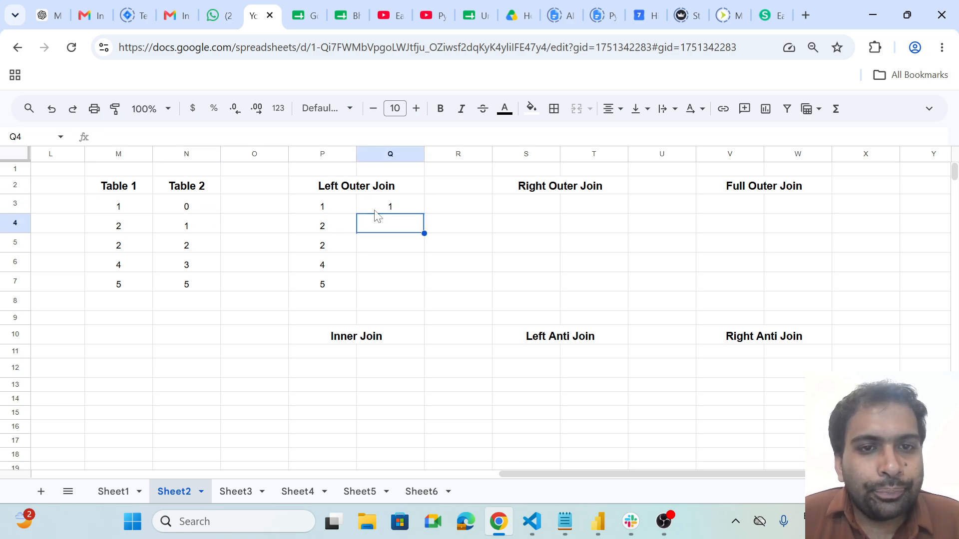
Clear the copied values from P4:P7 under Left Outer Join.
left_click_drag(346, 226, 343, 285)
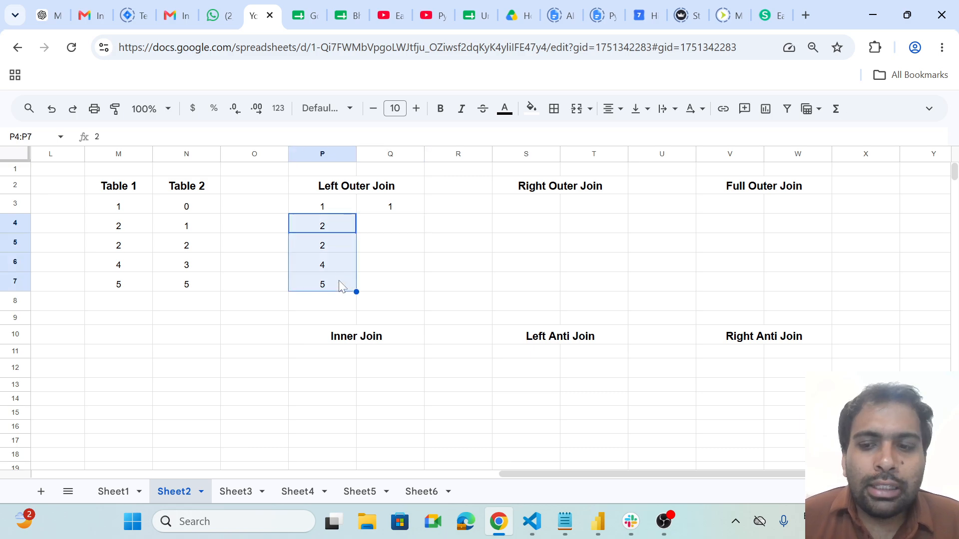
key("Delete")
left_click(282, 308)
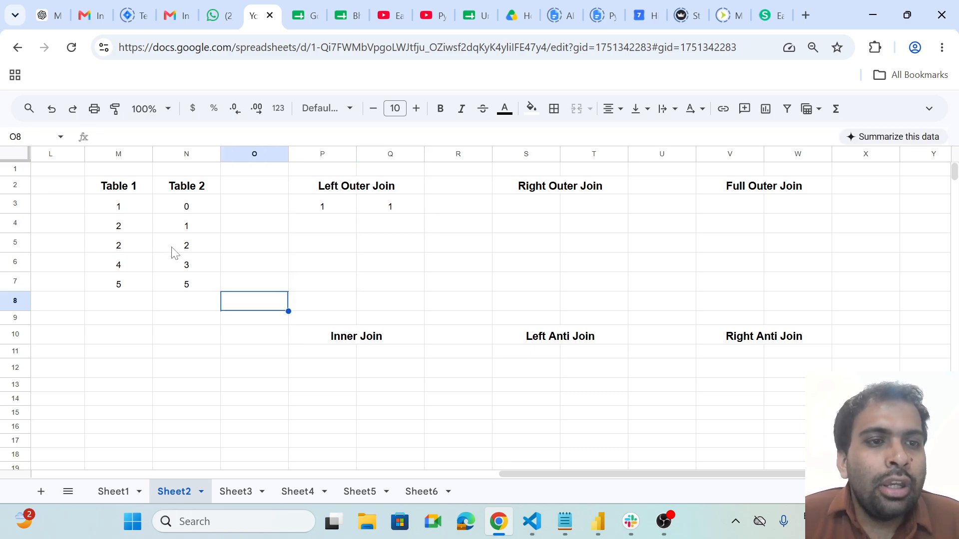
Fill row 4 under Left Outer Join with the Table 1 value 2 in P4 and its Table 2 match 2 in Q4.
left_click(123, 229)
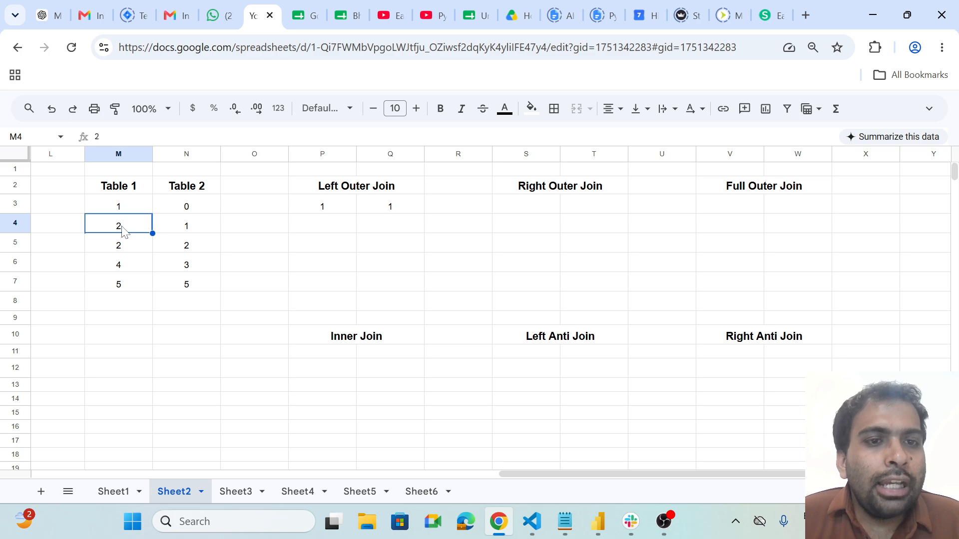
left_click(324, 225)
type("2")
key("Tab")
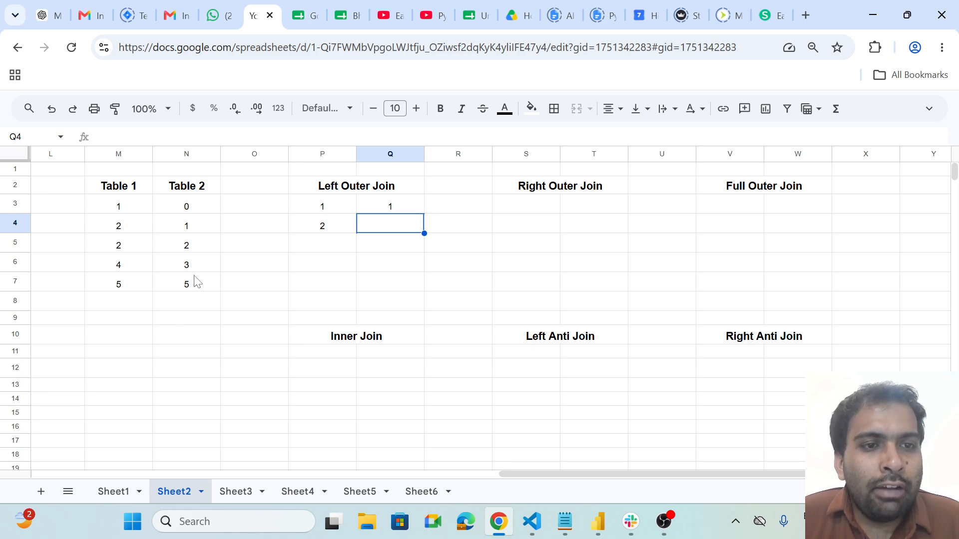
left_click(193, 250)
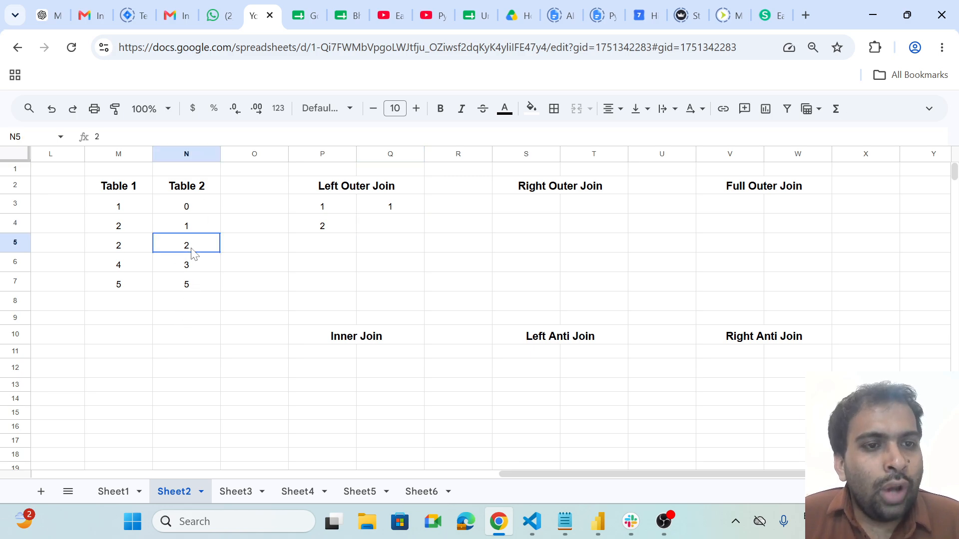
left_click(375, 224)
type("2")
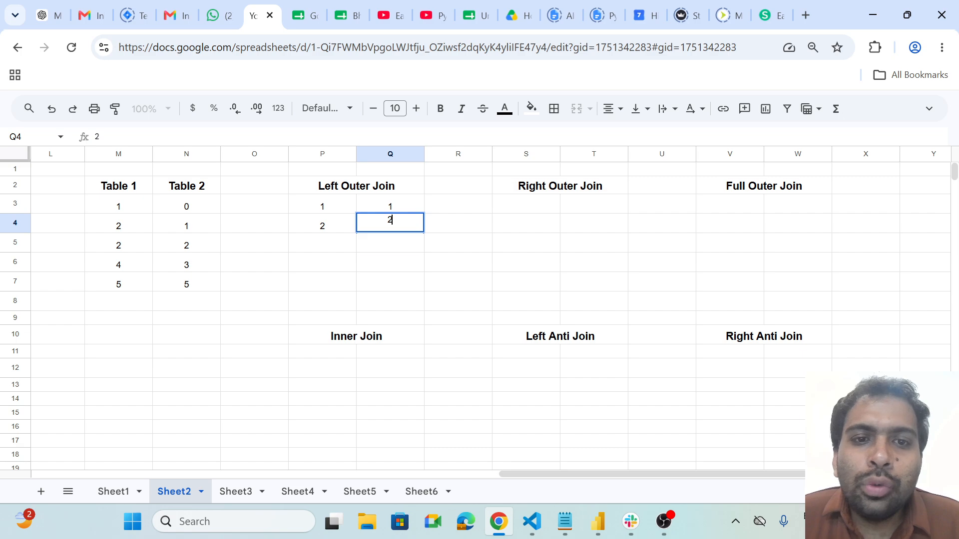
key("Return")
key("Left")
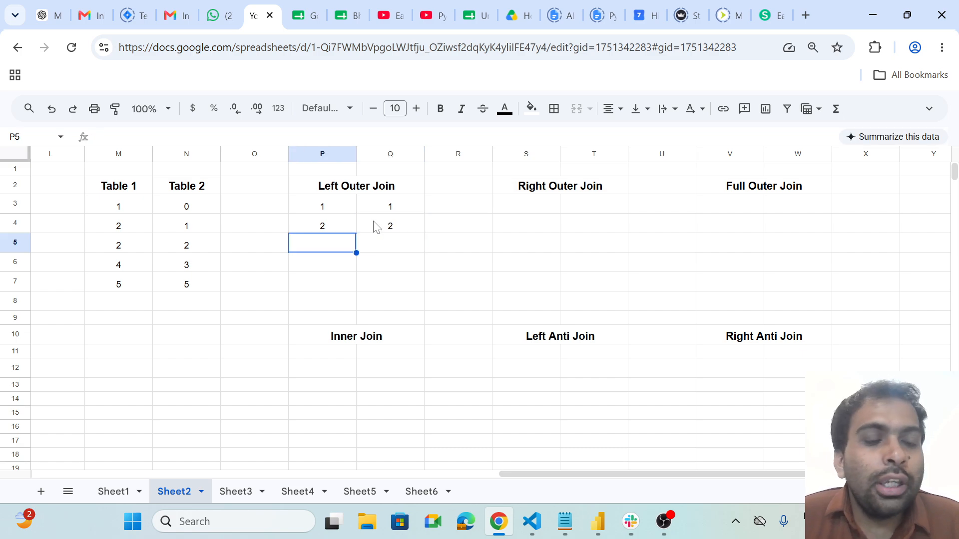
Enter the second Table 1 value 2 in P5 and its Table 2 match 2 in Q5, and compare them with the source cells.
left_click(125, 247)
left_click(332, 244)
type("2")
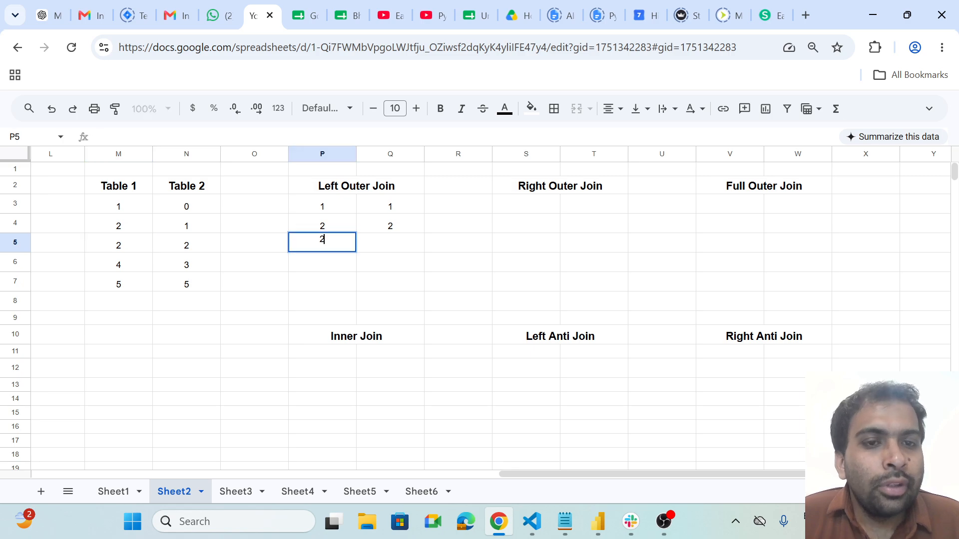
key("Tab")
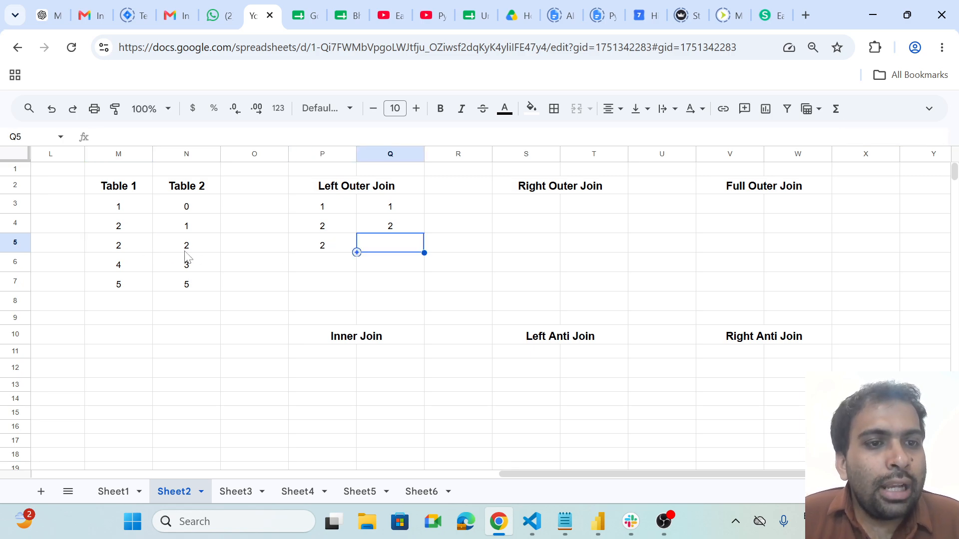
type("2")
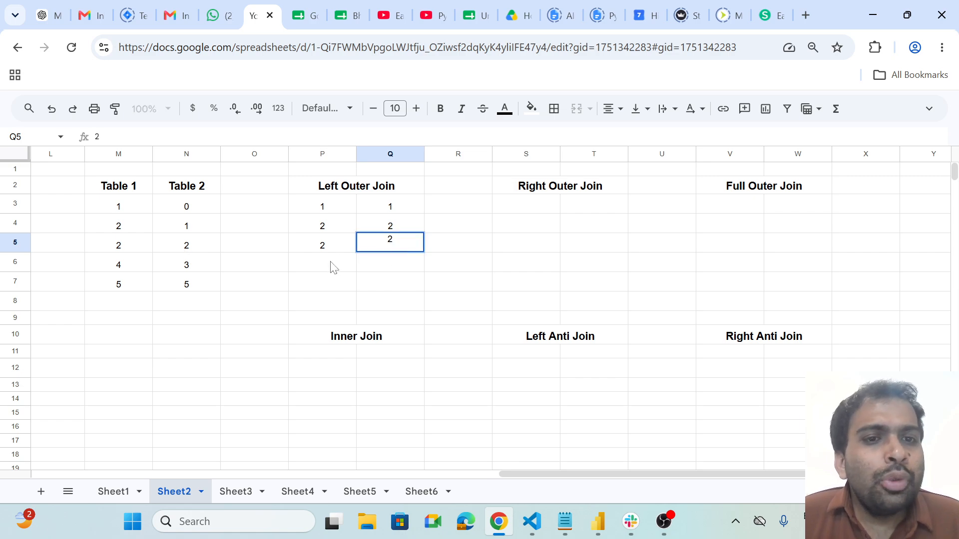
left_click(333, 268)
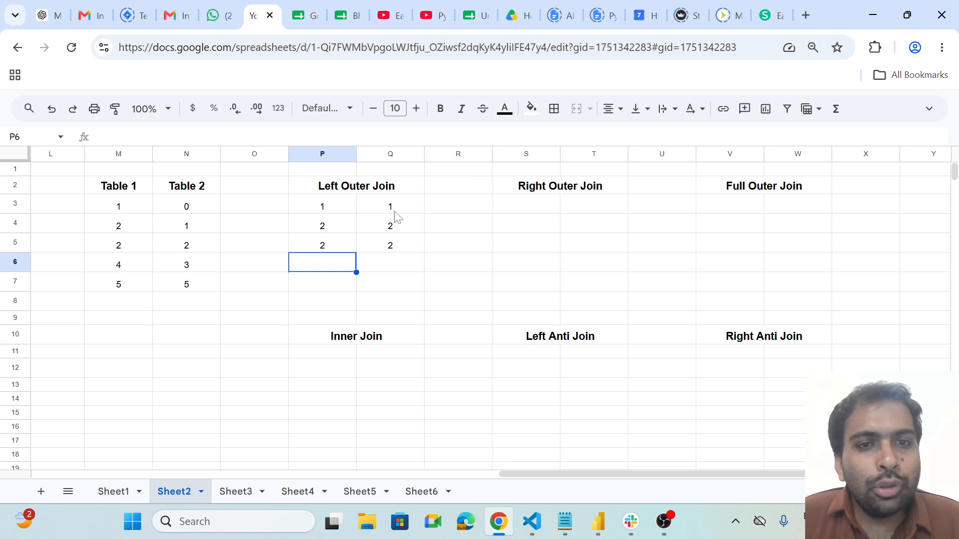
left_click(120, 249)
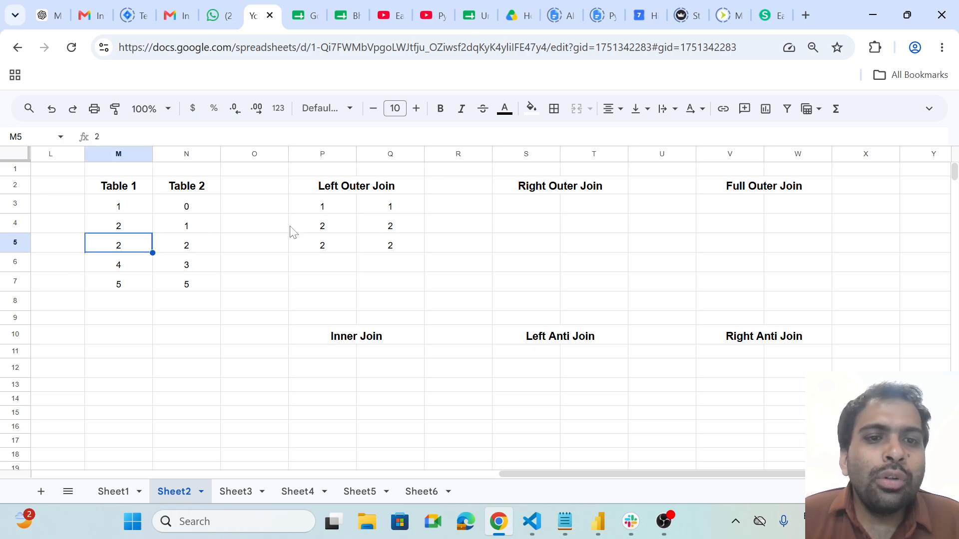
left_click(310, 250)
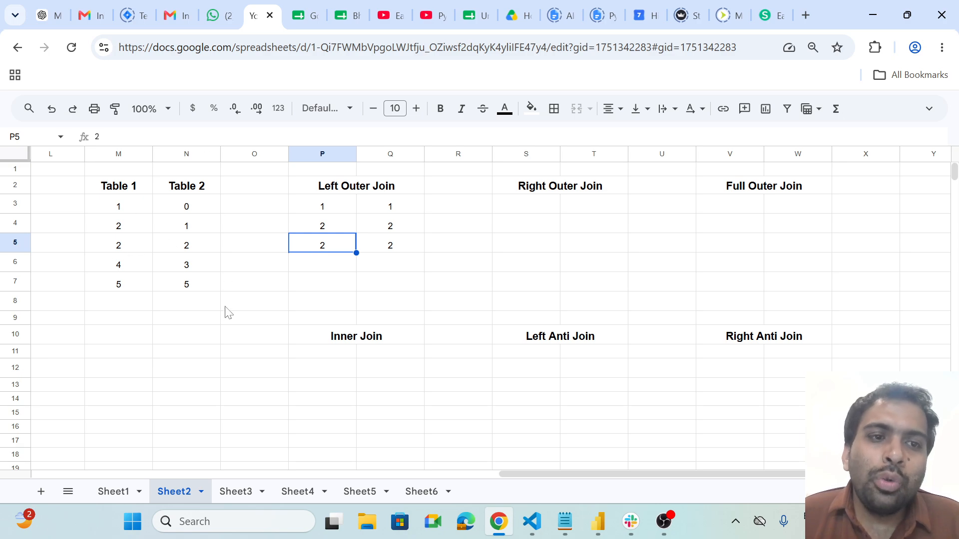
left_click(200, 252)
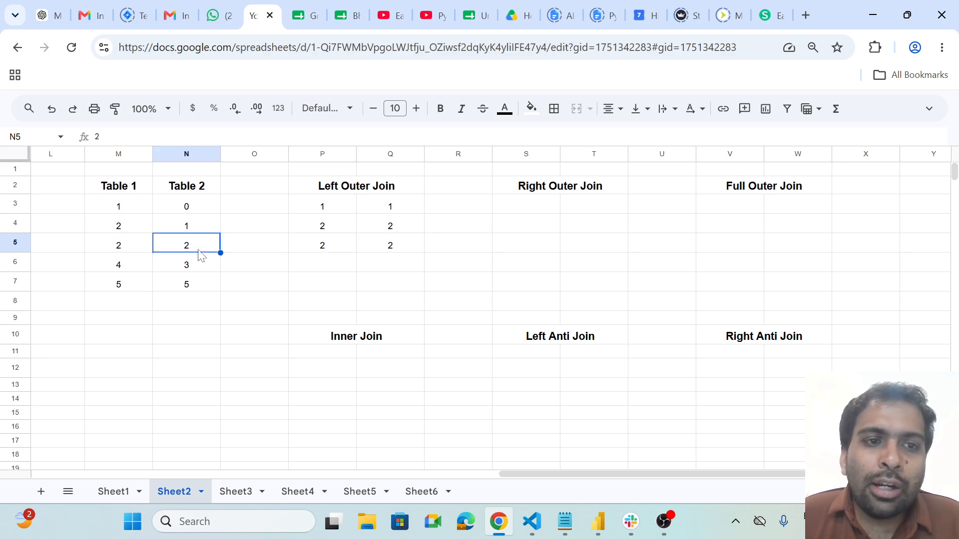
left_click(389, 247)
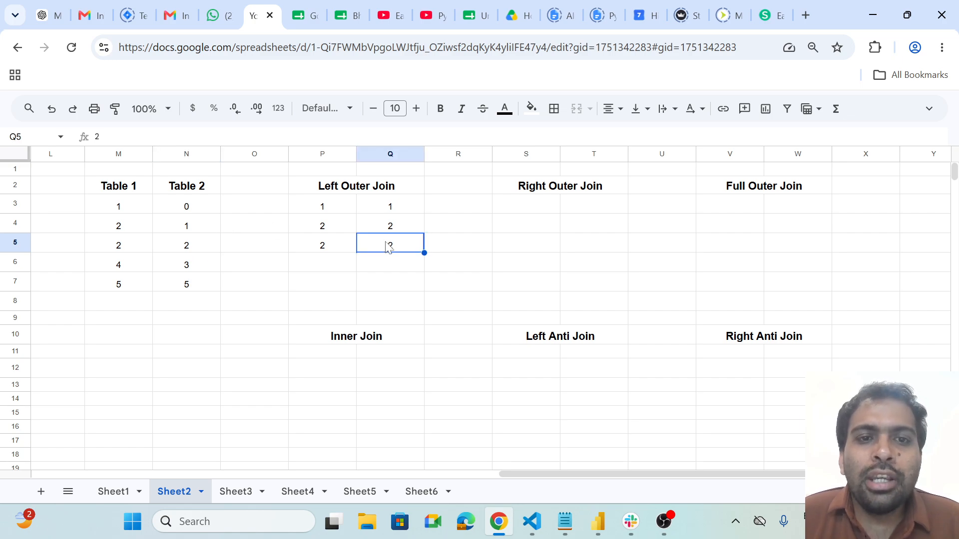
Enter the unmatched Table 1 value 4 in P6 and null in Q6 under Left Outer Join.
left_click(335, 267)
type("4")
key("Tab")
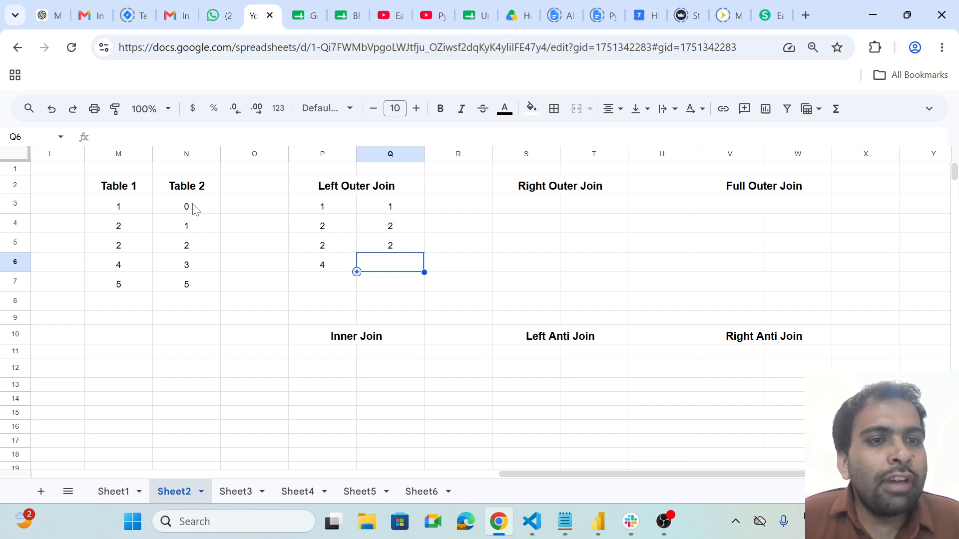
type("null")
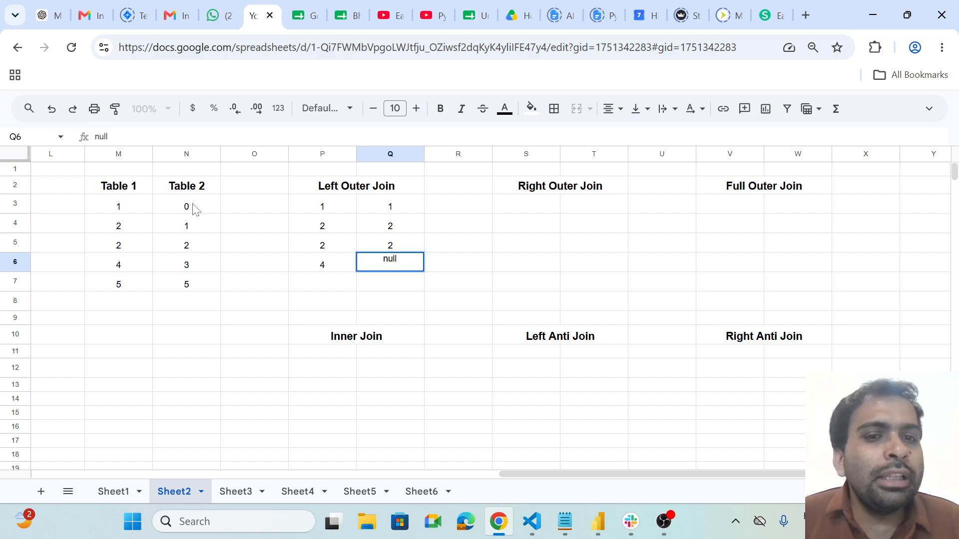
key("Return")
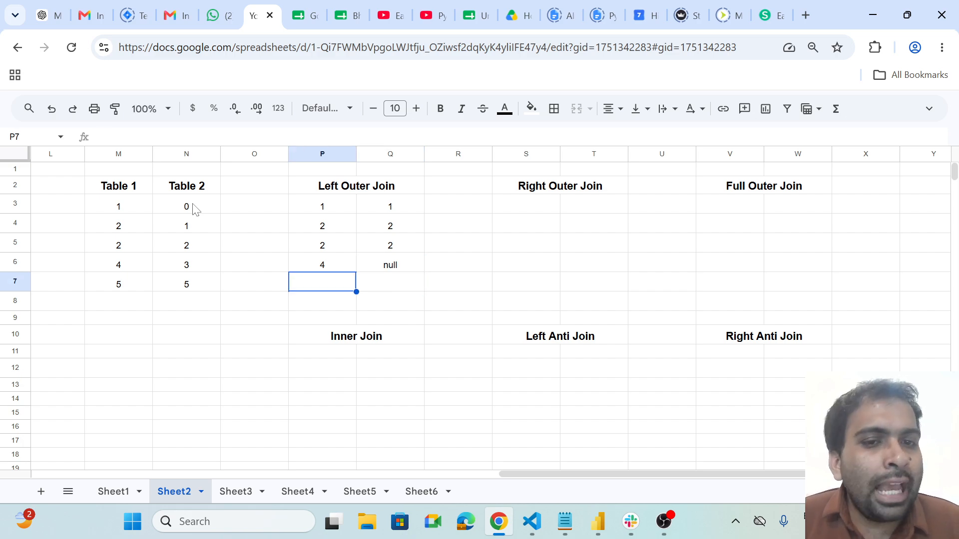
left_click(412, 270)
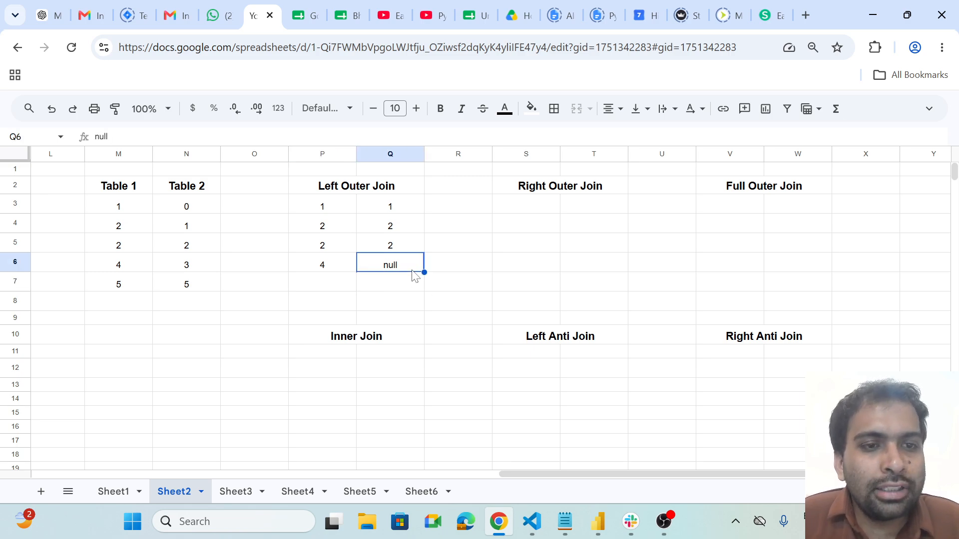
Complete the Left Outer Join result with 5 in P7 and its Table 2 match 5 in Q7.
left_click(329, 287)
type("5")
key("Tab")
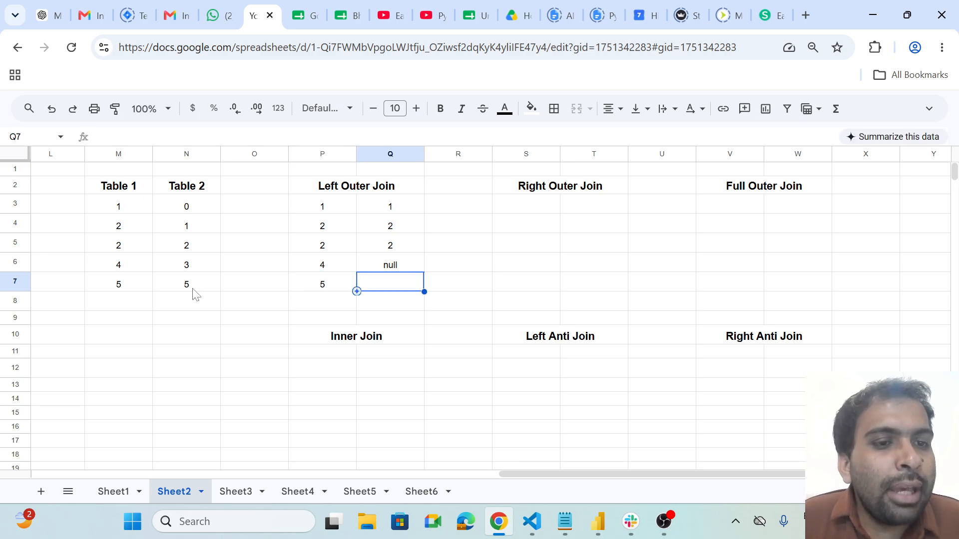
type("5")
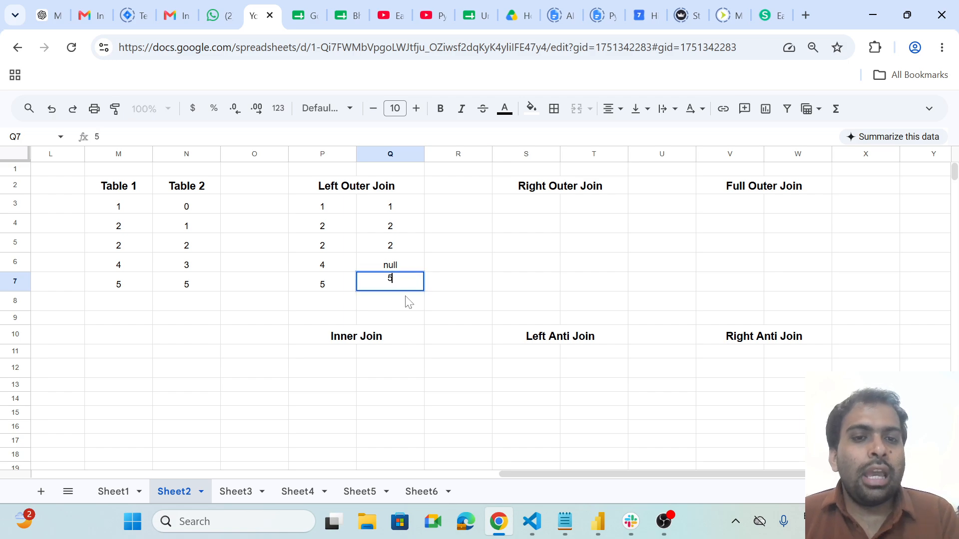
key("Tab")
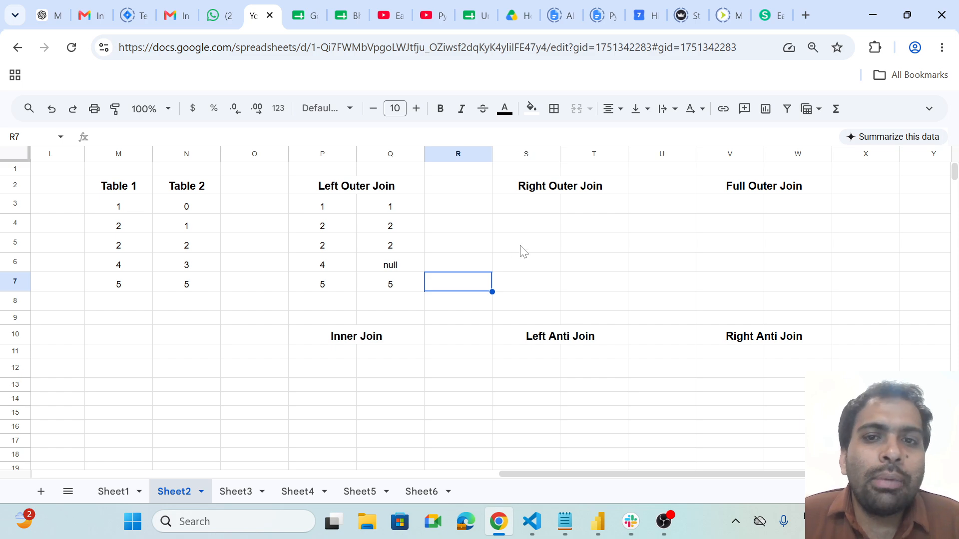
Review the finished Left Outer Join result against Table 1, examining the Table 2 matches in Q3:Q7.
left_click(534, 213)
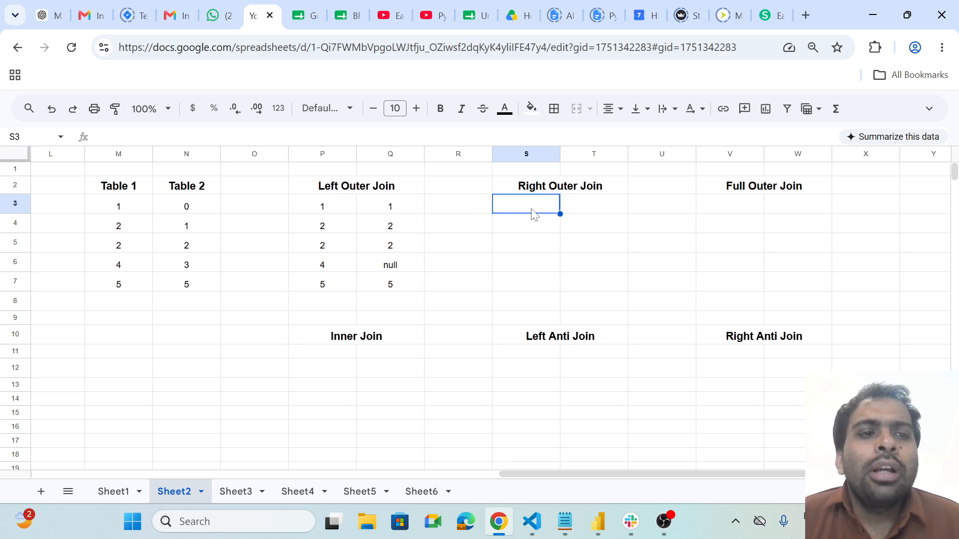
left_click(129, 215)
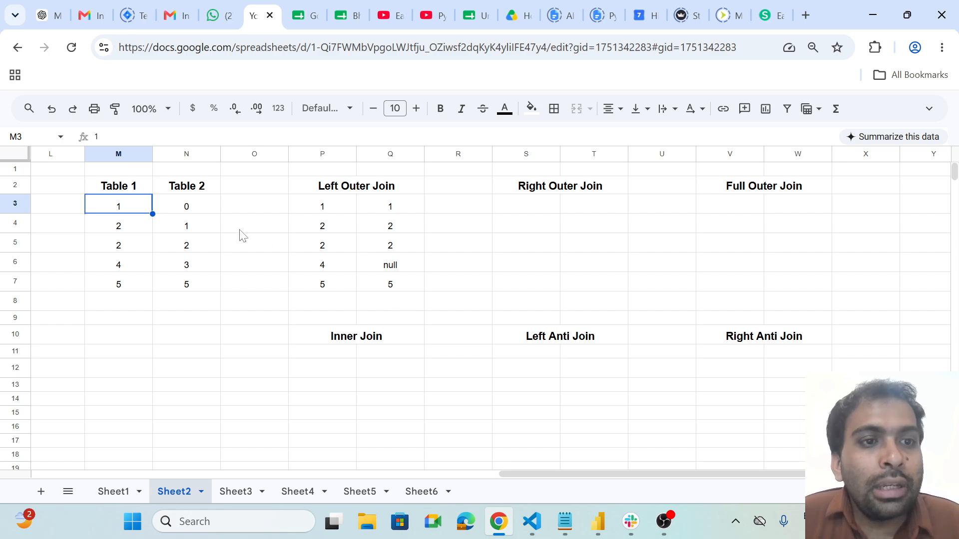
left_click(391, 209)
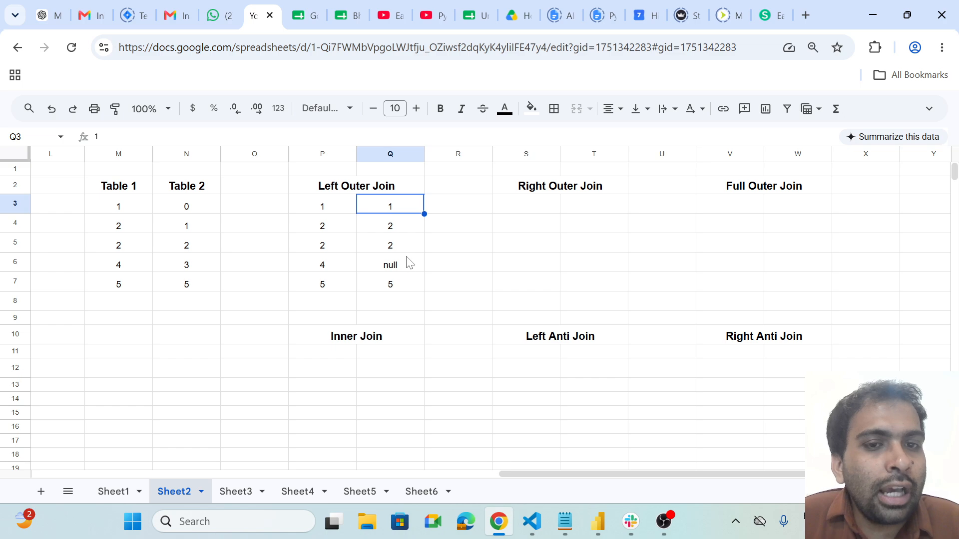
left_click(431, 301)
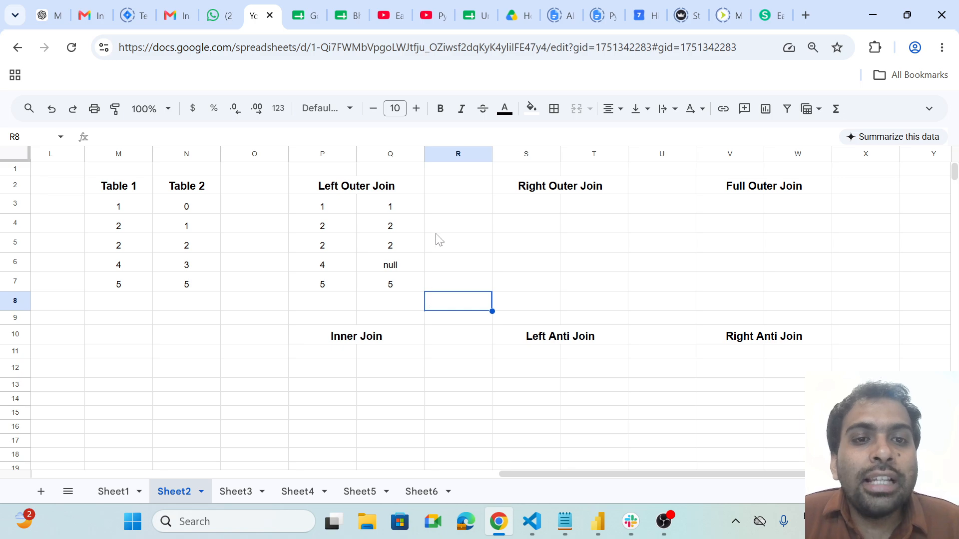
left_click(487, 229)
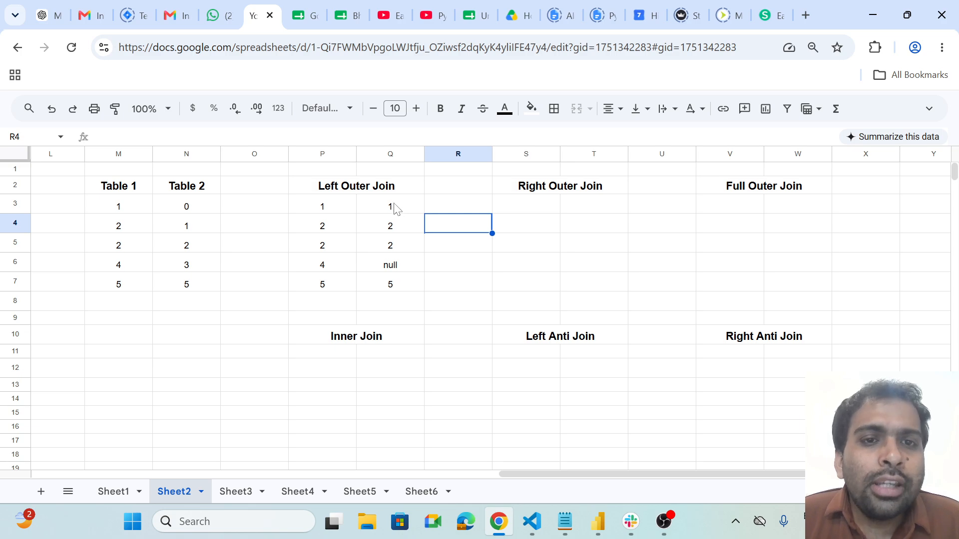
left_click_drag(398, 207, 398, 292)
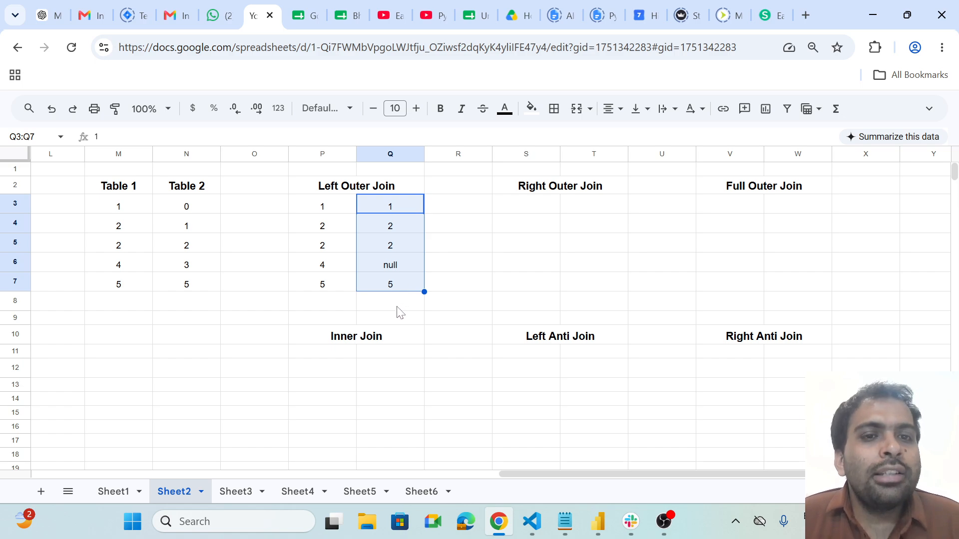
left_click(388, 319)
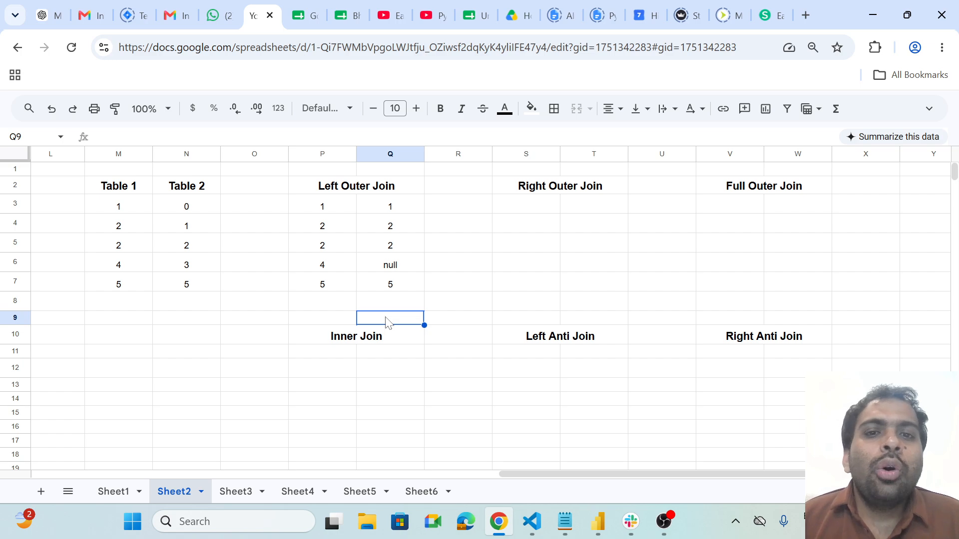
Start the Right Outer Join result from the Table 2 values, entering 0 in T3 and null in S3.
left_click(536, 210)
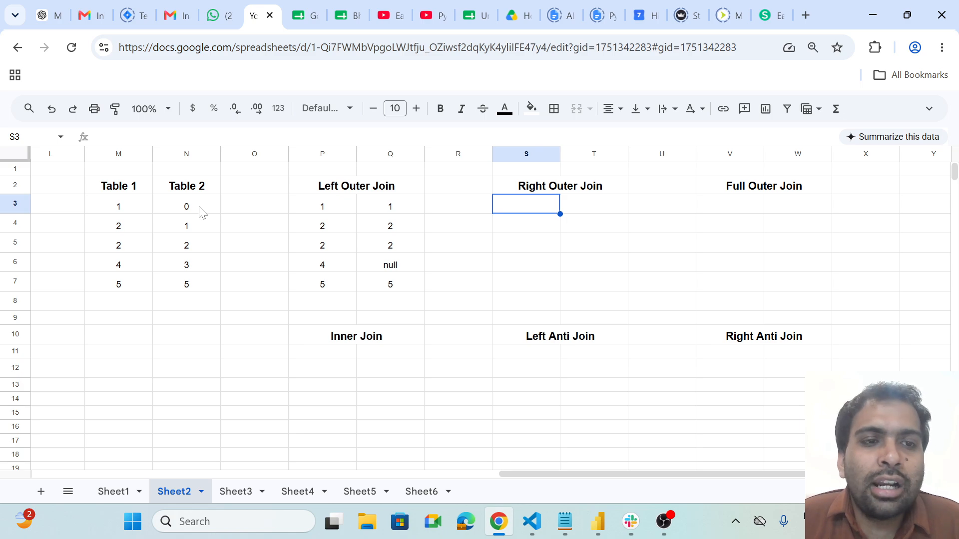
left_click_drag(203, 212, 197, 286)
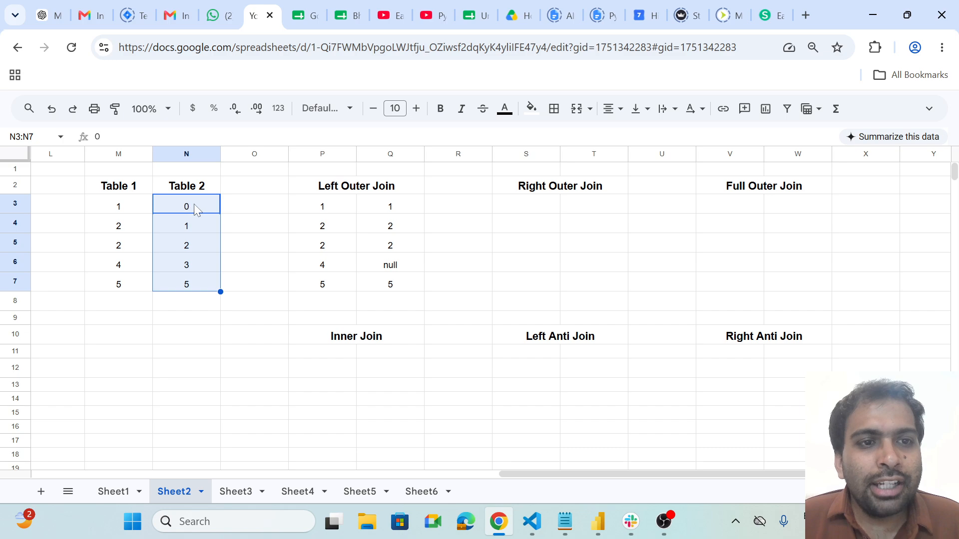
left_click(584, 207)
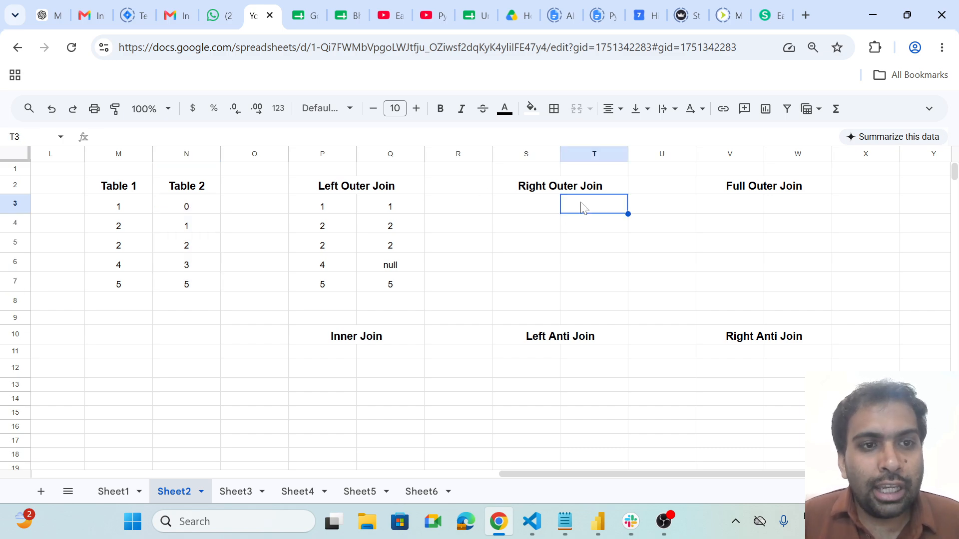
type("0")
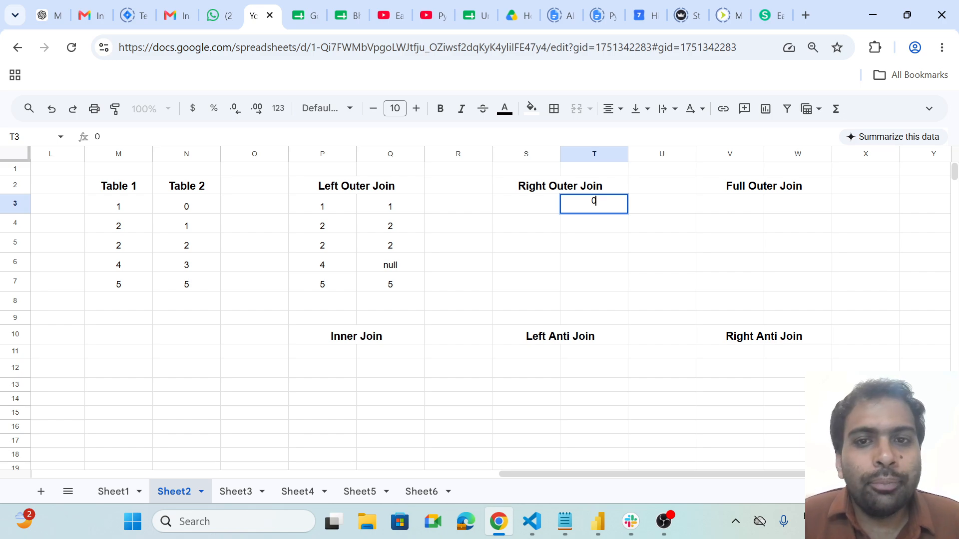
key("Left")
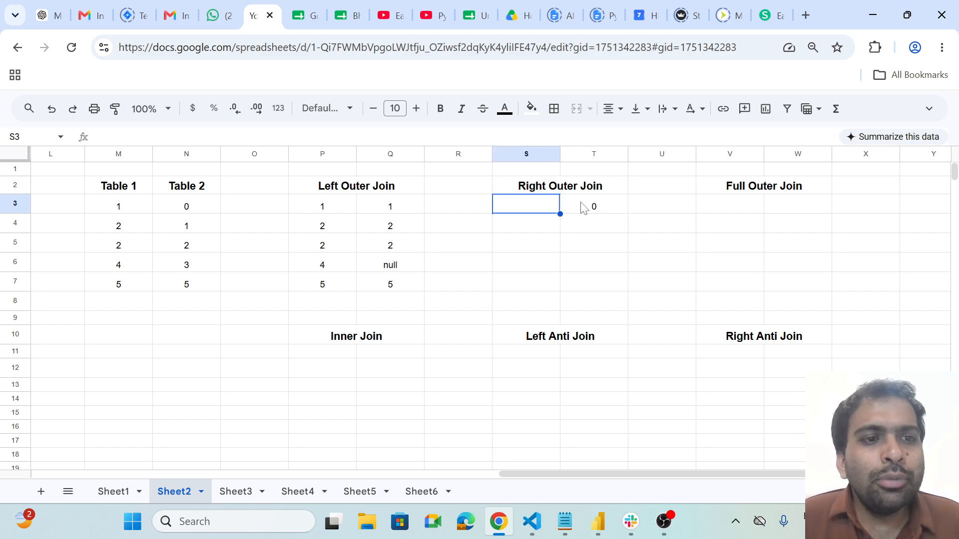
type("null")
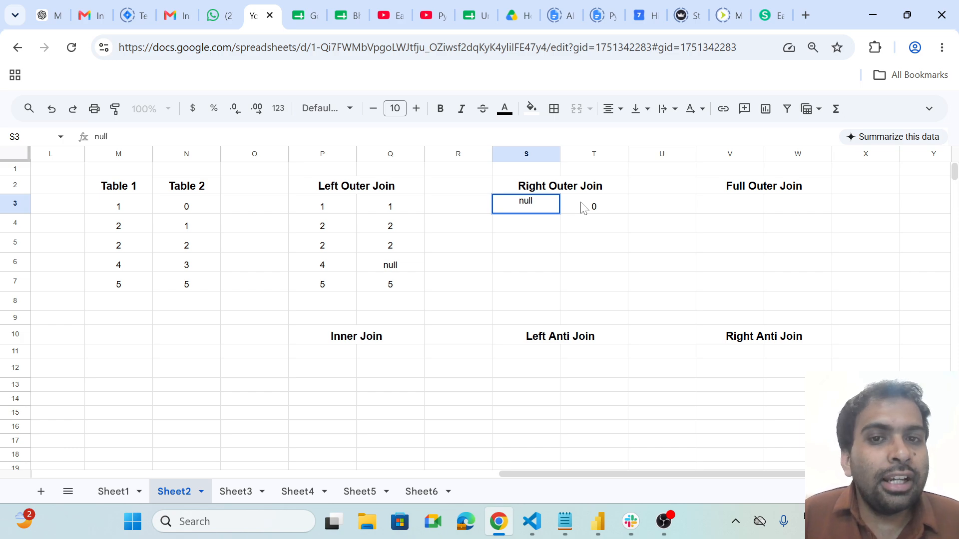
key("Return")
Enter the Table 2 value 1 in T4 and its Table 1 match 1 in S4 under Right Outer Join.
key("Right")
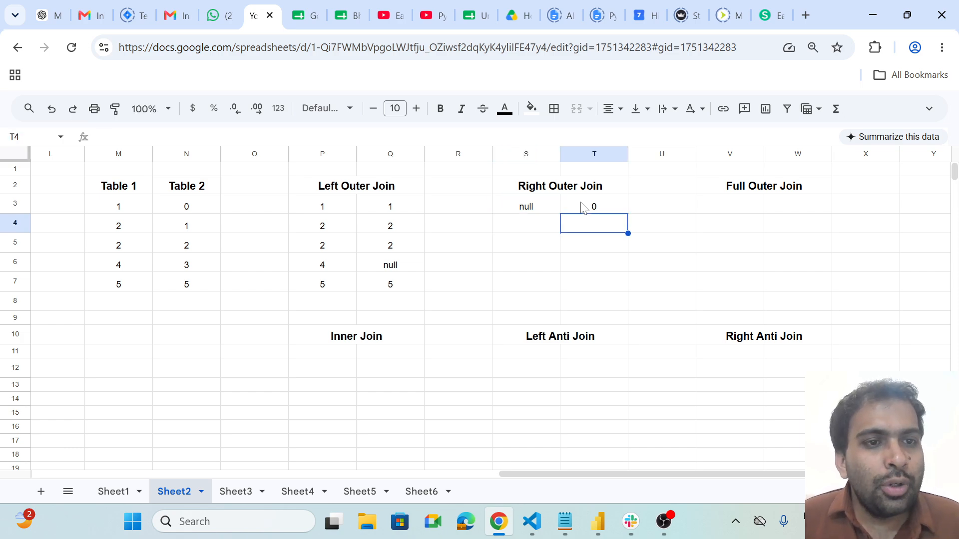
type("1")
key("Left")
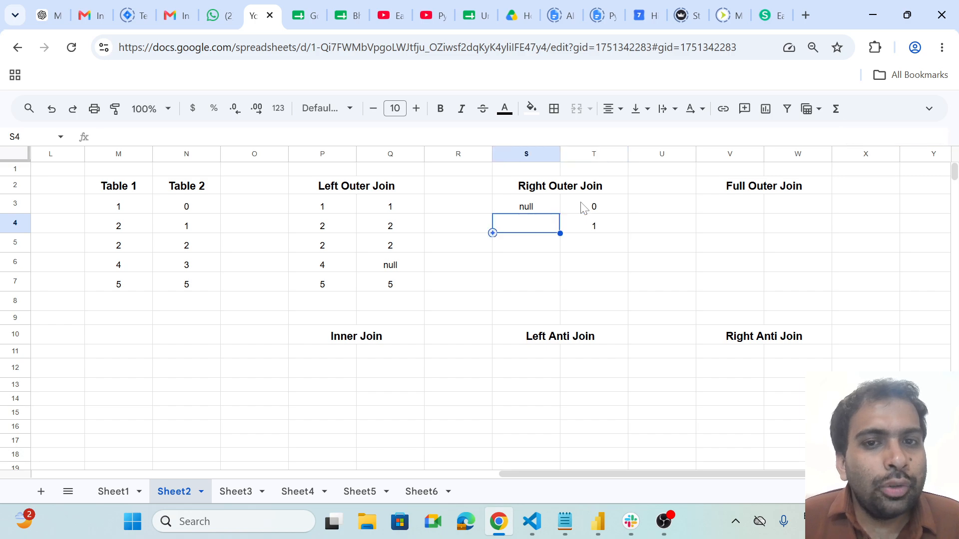
type("1")
key("Return")
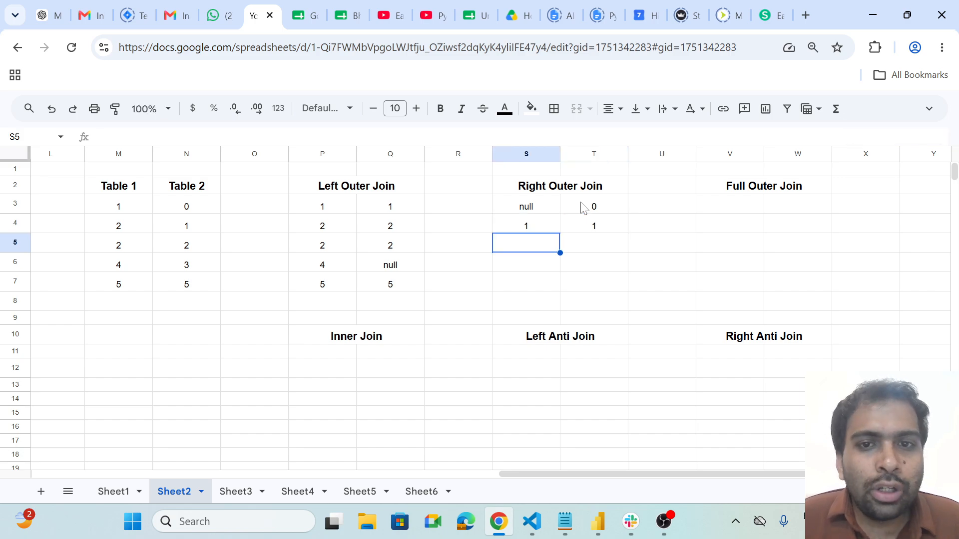
Enter the Table 2 value 2 in T5 and its first Table 1 match 2 in S5.
key("Right")
type("2")
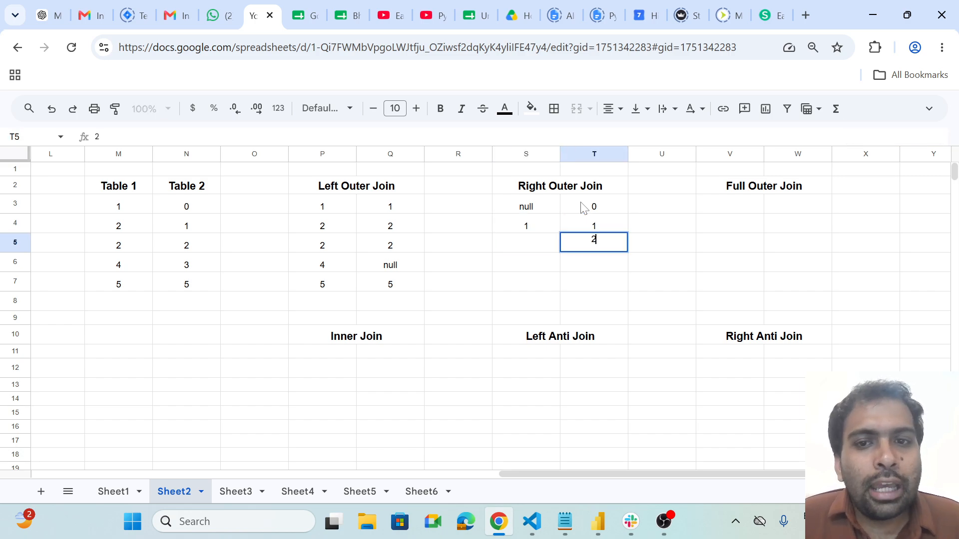
key("Left")
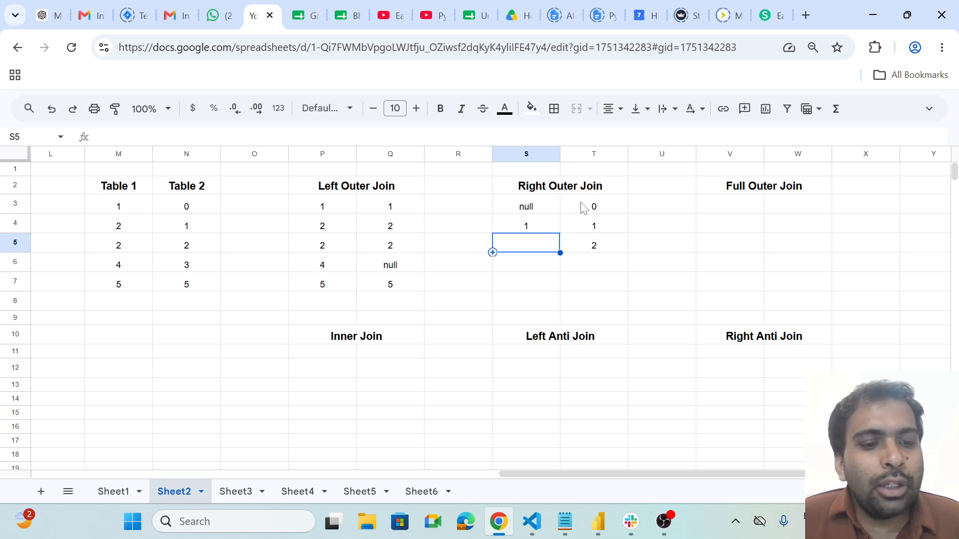
left_click(205, 247)
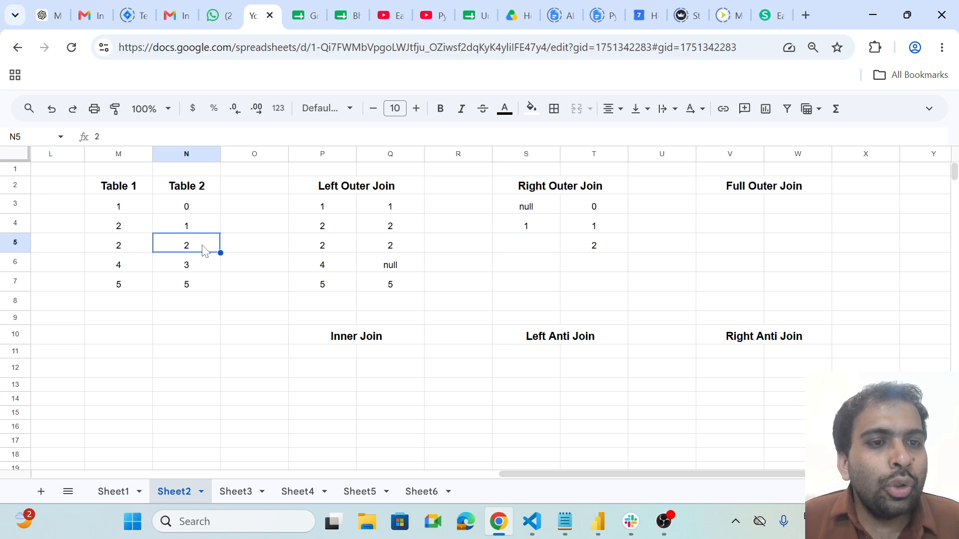
left_click(127, 227)
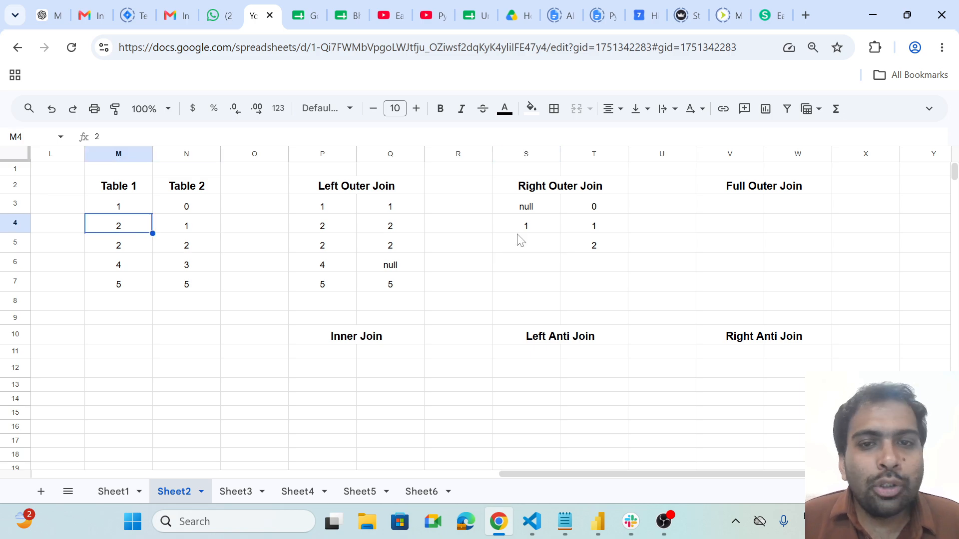
left_click(527, 246)
type("2")
key("Return")
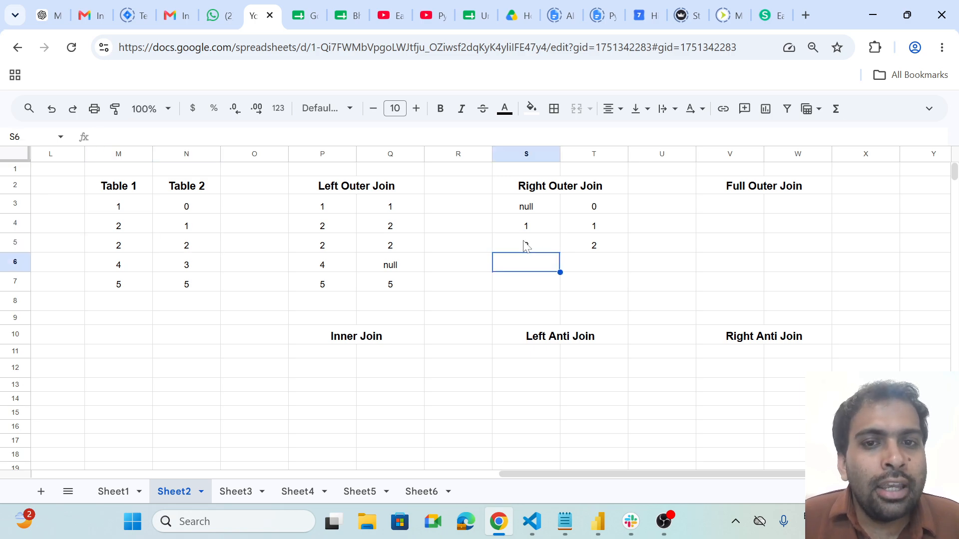
Repeat the Table 2 value 2 in T6 for its second Table 1 match, entering 2 in S6.
key("Right")
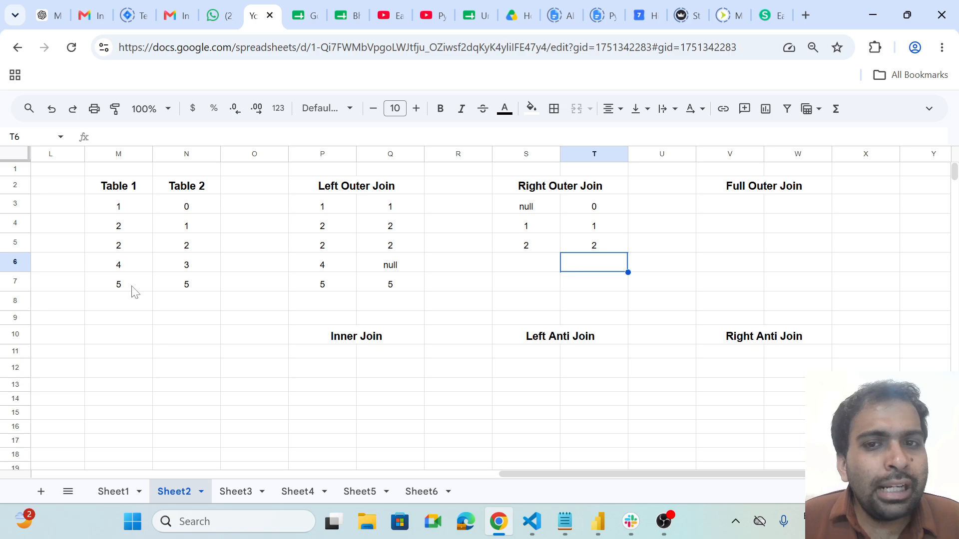
type("2")
key("Left")
type("2")
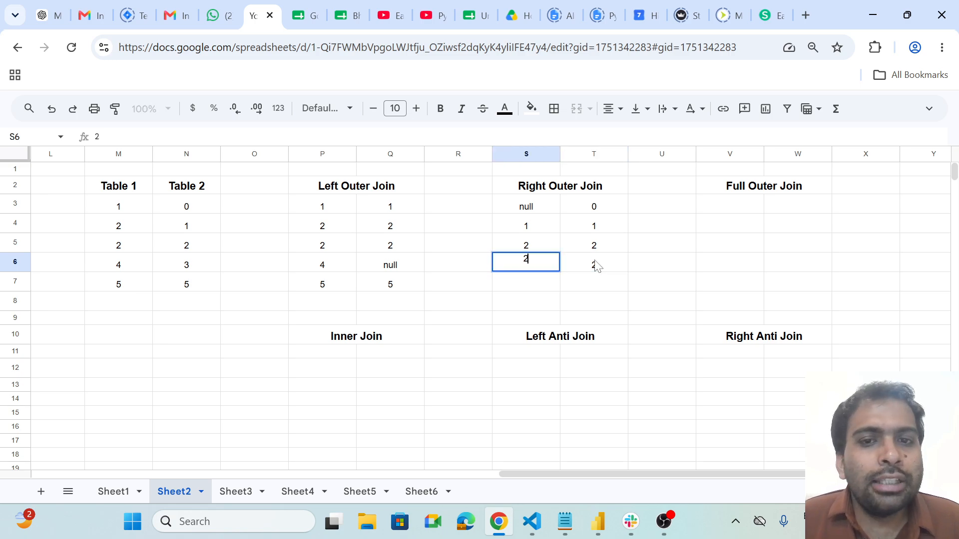
key("Return")
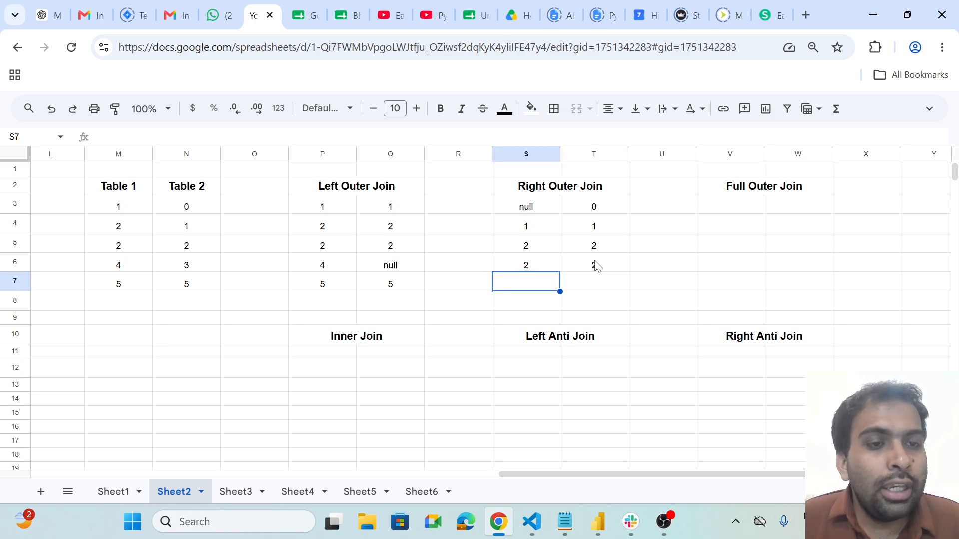
Enter the unmatched Table 2 value 3 in T7 and null in S7 under Right Outer Join.
left_click(196, 248)
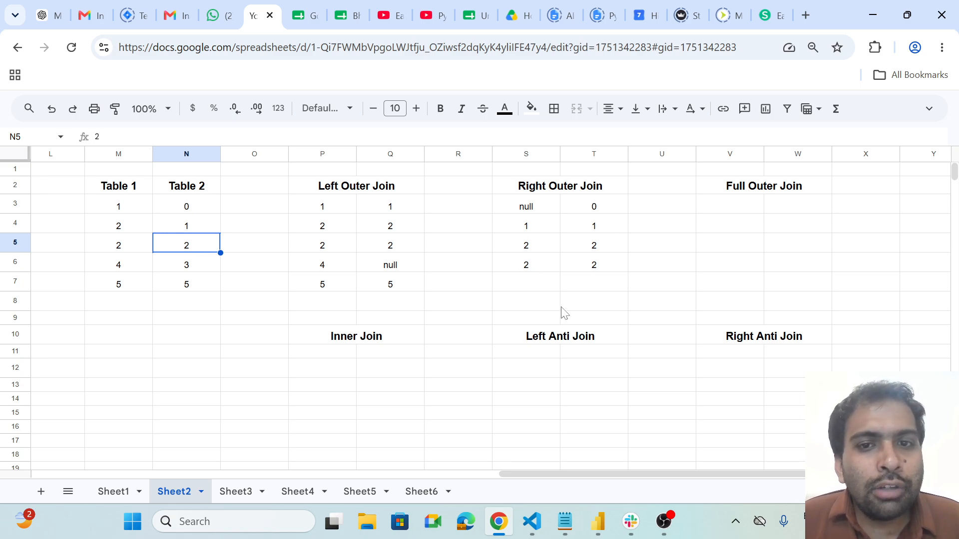
left_click(594, 285)
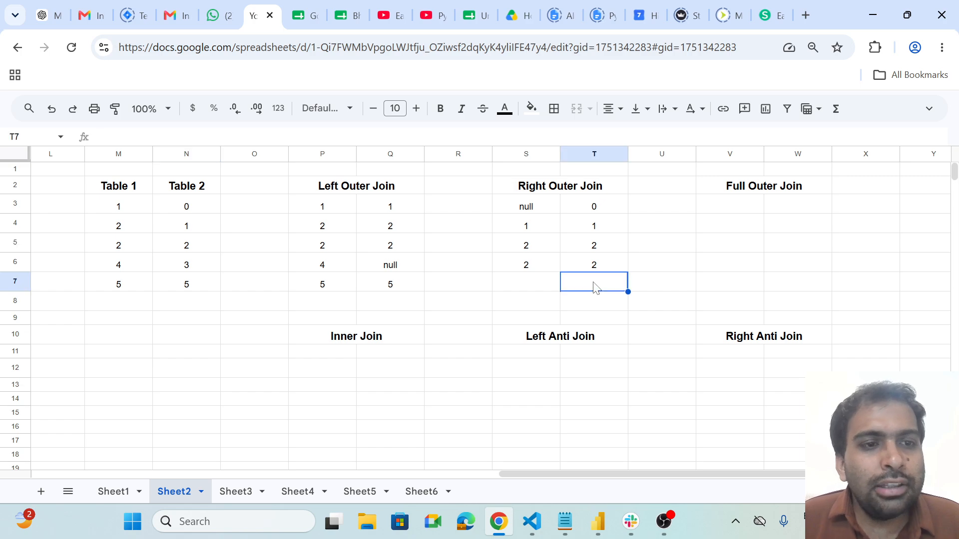
type("5")
key("Left")
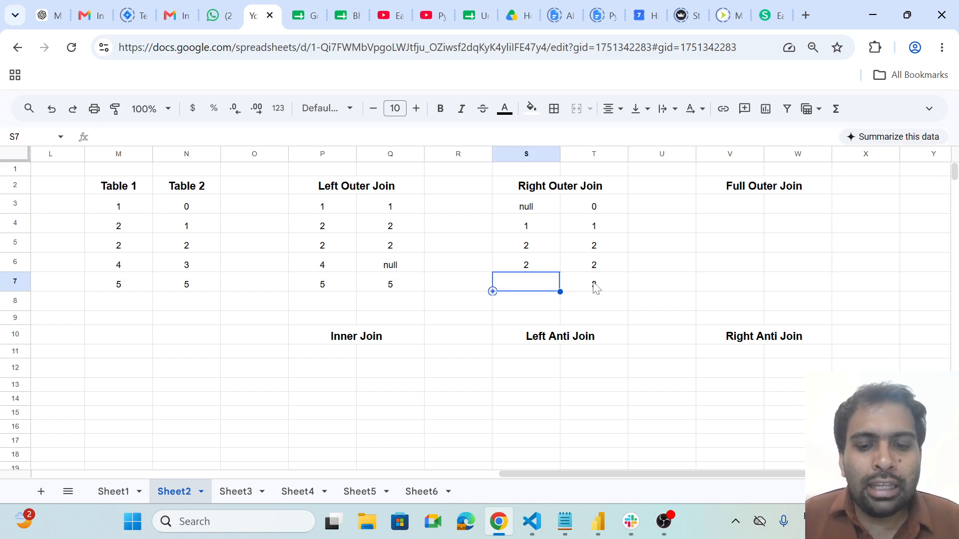
type("null")
key("Return")
Complete the Right Outer Join result with 5 in T8 and S8, and examine the Table 2 values in T3:T8.
key("Right")
type("5")
key("Left")
type("5")
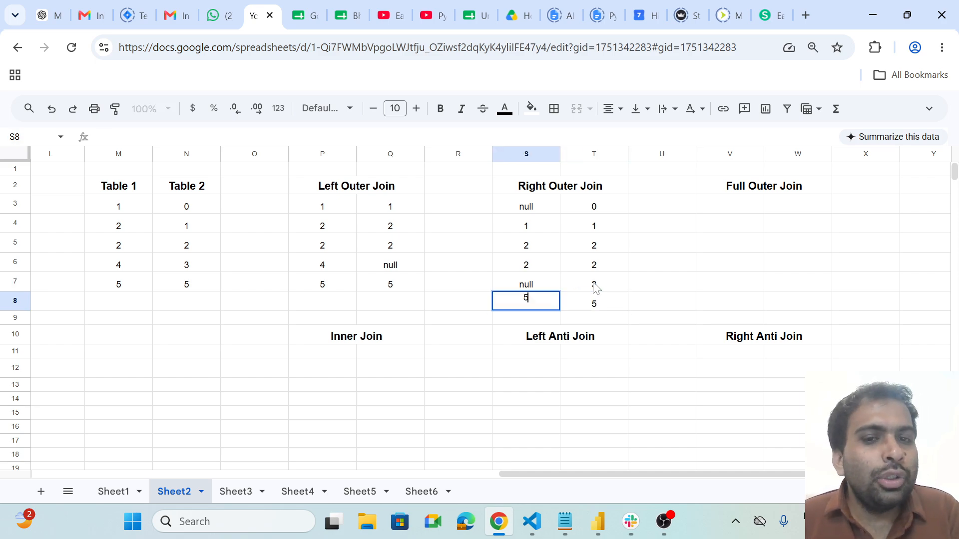
key("Right")
left_click(651, 337)
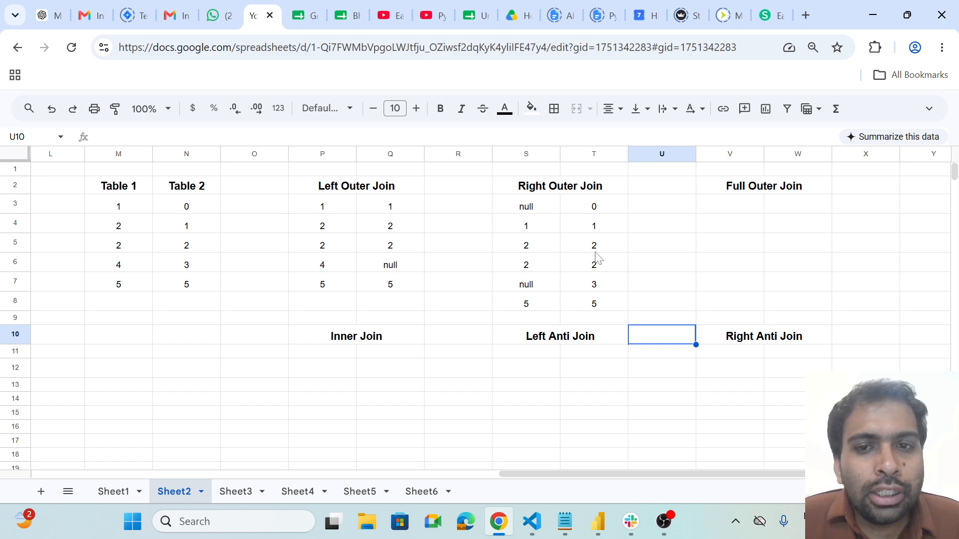
left_click_drag(594, 206, 595, 308)
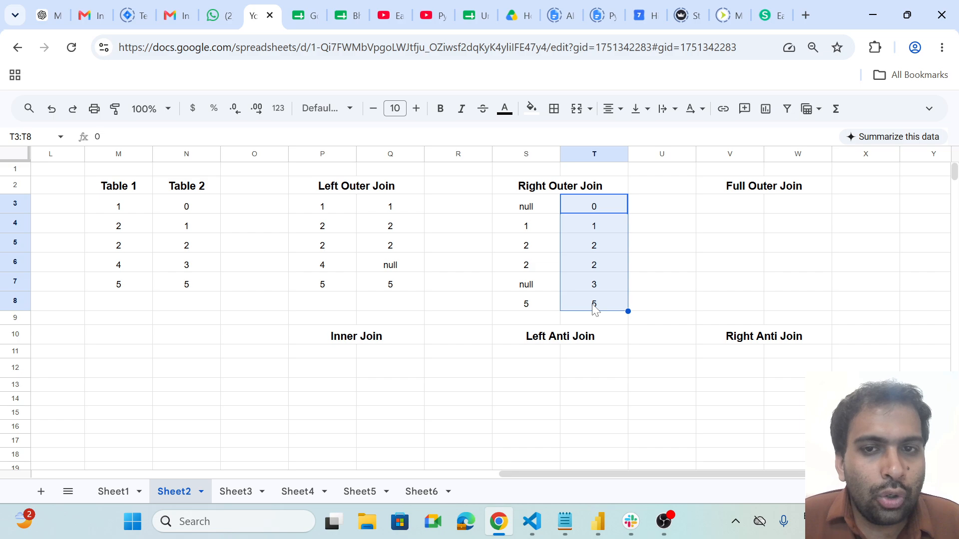
left_click(594, 309)
Start the Full Outer Join result with the matching value 1 in V3 and W3.
left_click(731, 211)
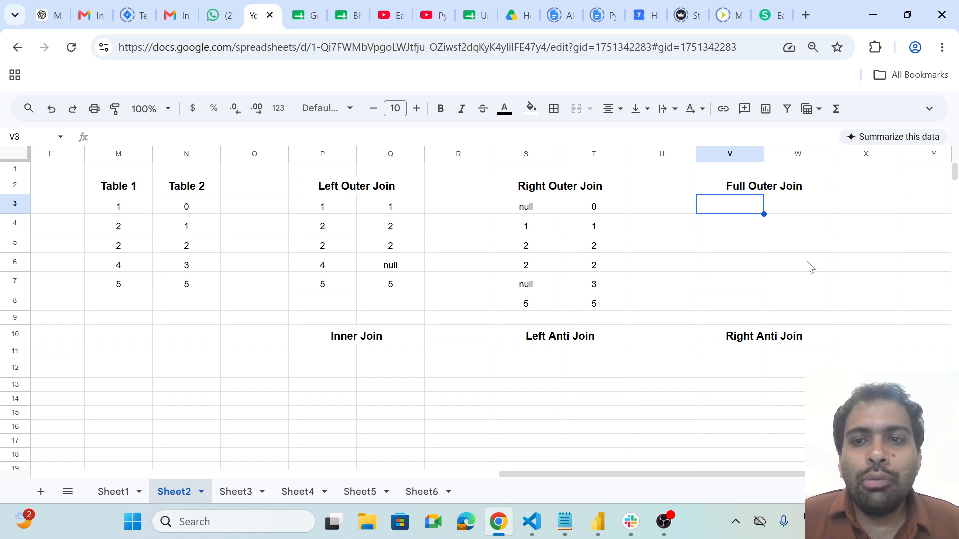
type("1")
key("Tab")
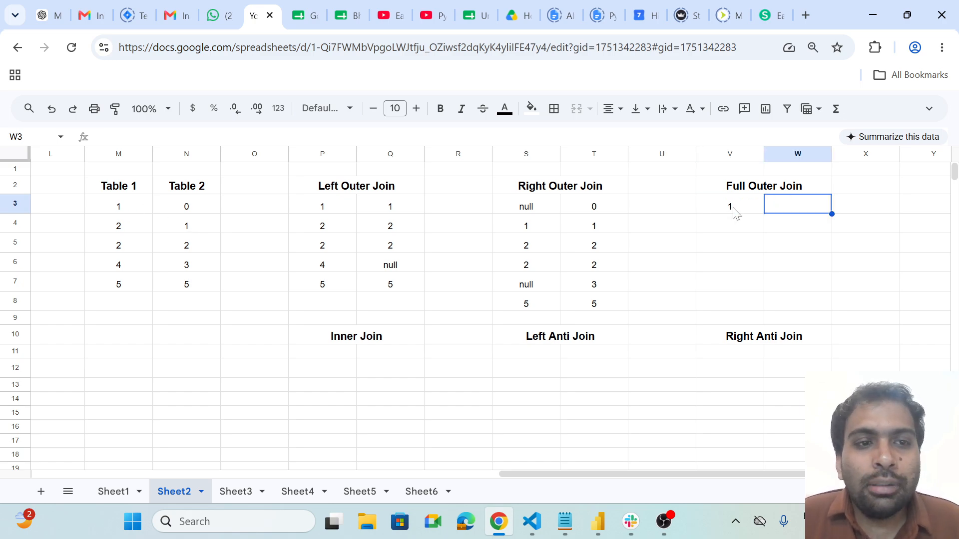
type("1")
key("Return")
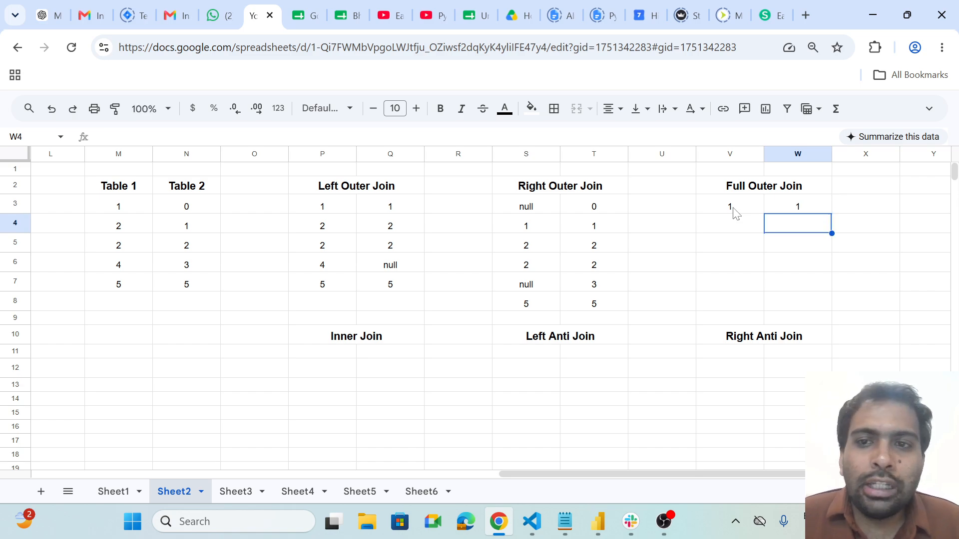
Add two matching rows of 2 to the Full Outer Join result, filling V4:W5.
key("Left")
type("2")
key("Tab")
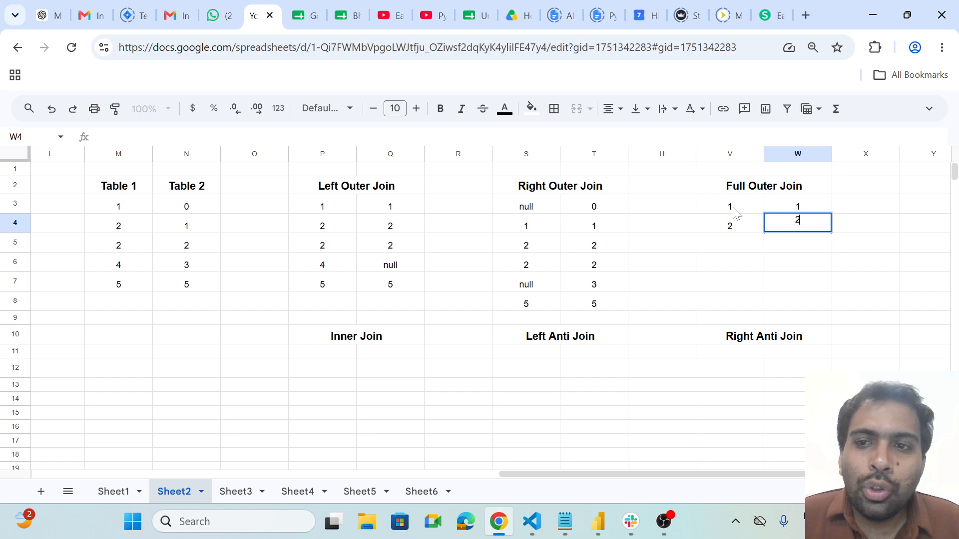
type("2")
key("Return")
key("Left")
type("2")
key("Tab")
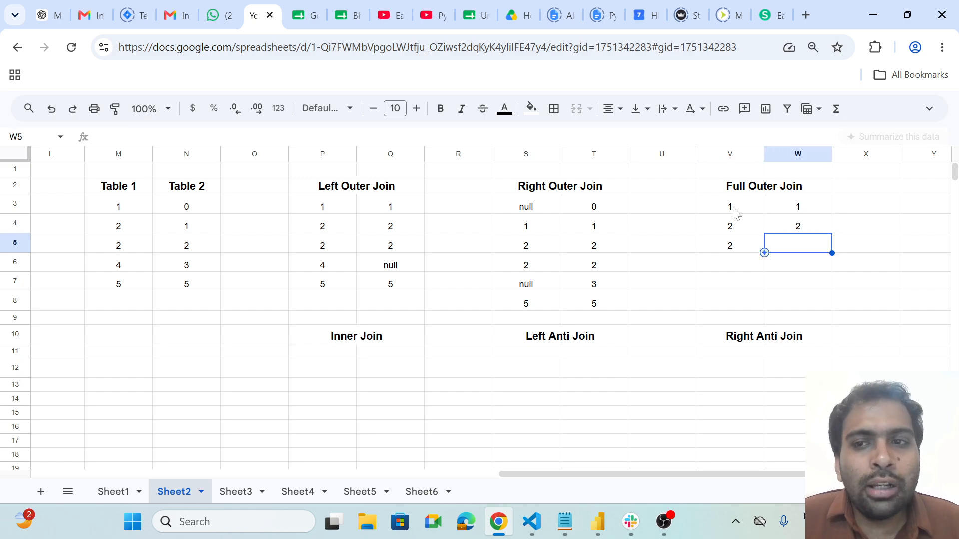
type("2")
key("Return")
Enter the unmatched Table 1 value 4 in V6 and null in W6 under Full Outer Join.
key("Left")
type("4")
key("Tab")
type("nul")
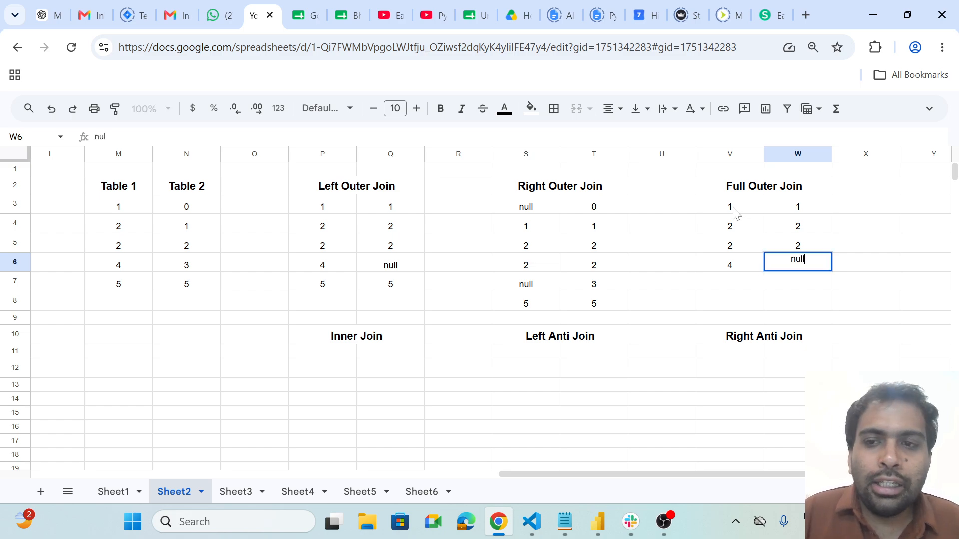
key("Return")
Enter the matching value 5 in V7 and W7 under Full Outer Join.
type("5")
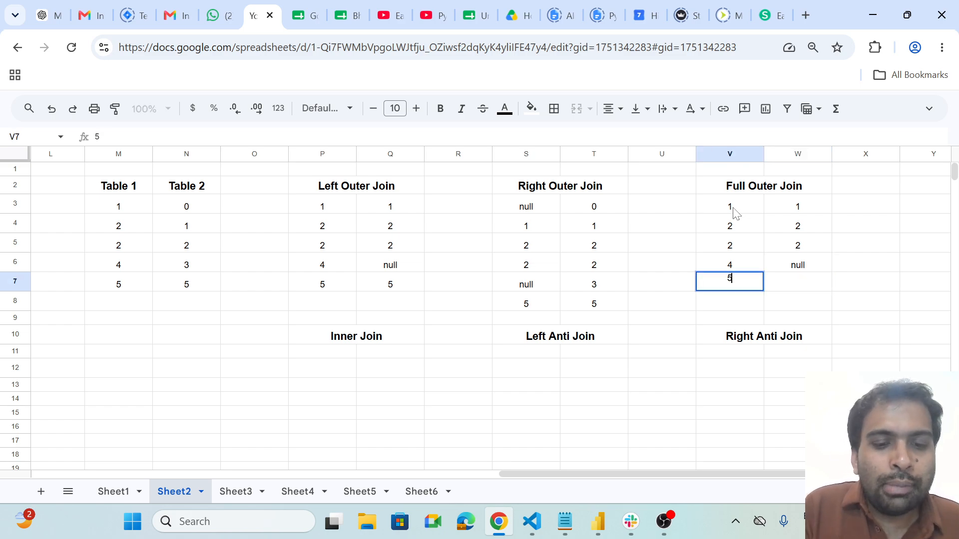
key("Tab")
type("5")
key("Return")
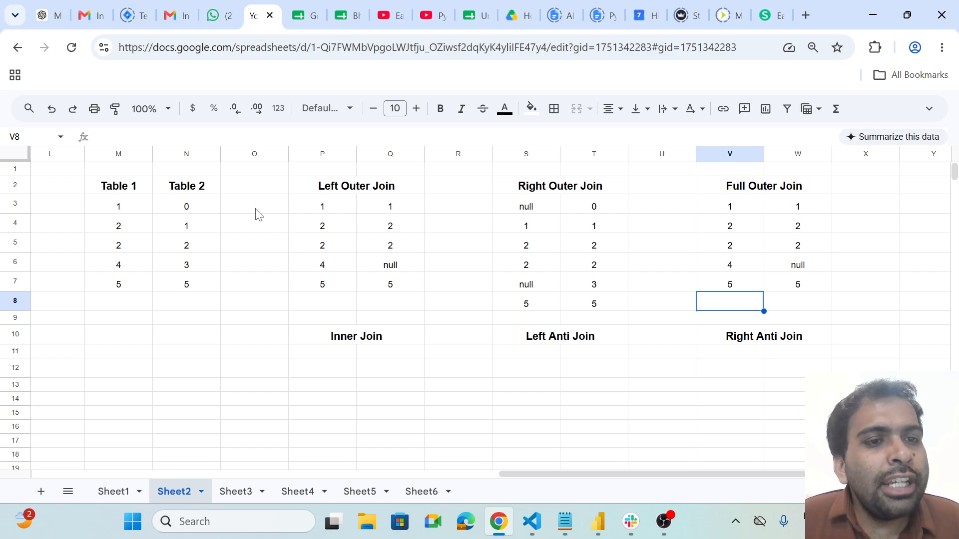
Enter the unmatched Table 2 value 0 in W8 and null in V8 under Full Outer Join.
left_click(780, 304)
type("0")
key("Left")
type("null")
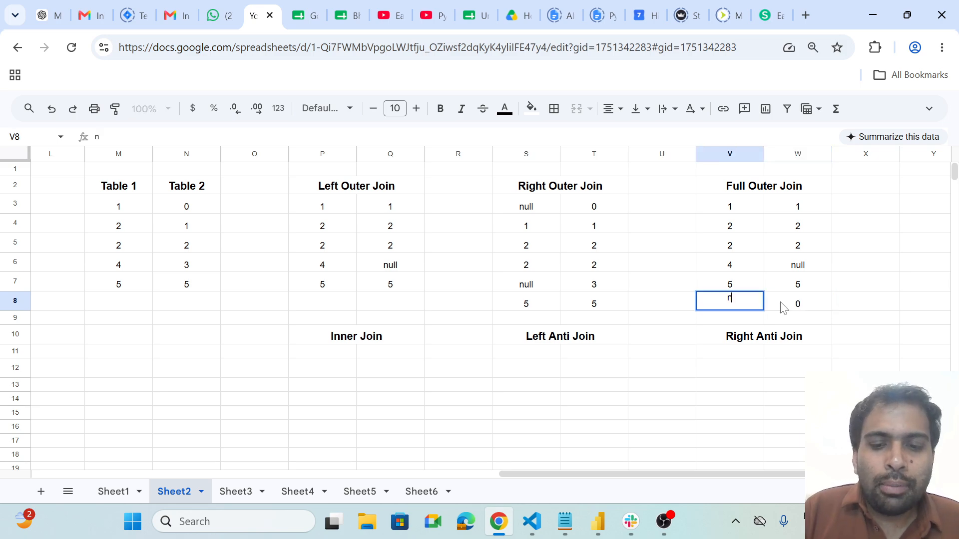
key("Return")
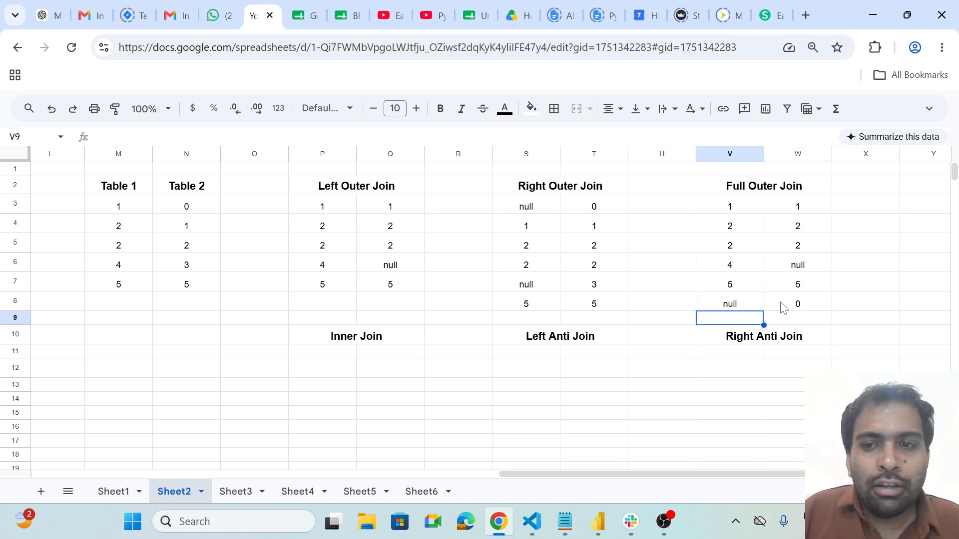
Complete the Full Outer Join result with the unmatched Table 2 value 3 in W9 and null in V9.
key("Right")
type("3")
key("Left")
type("null")
key("Right")
key("Right")
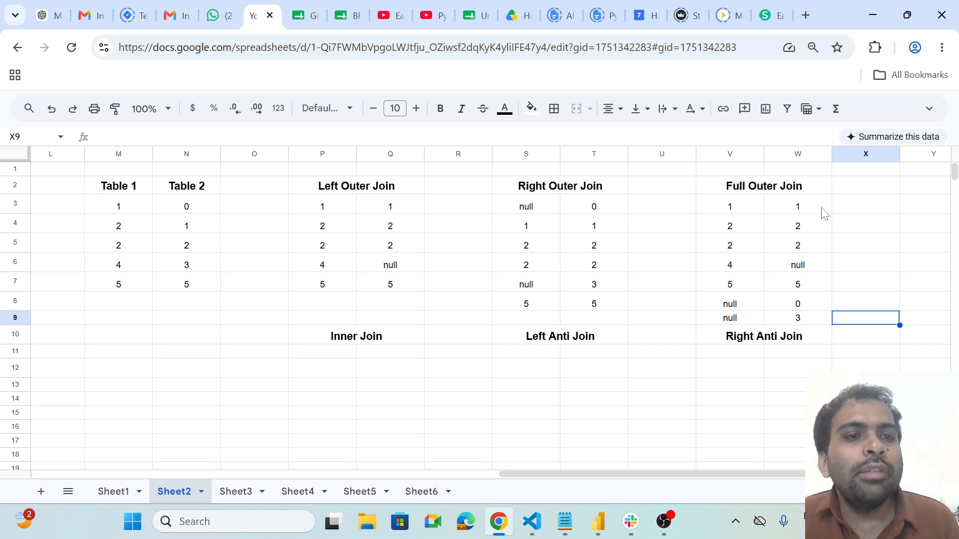
left_click(812, 268)
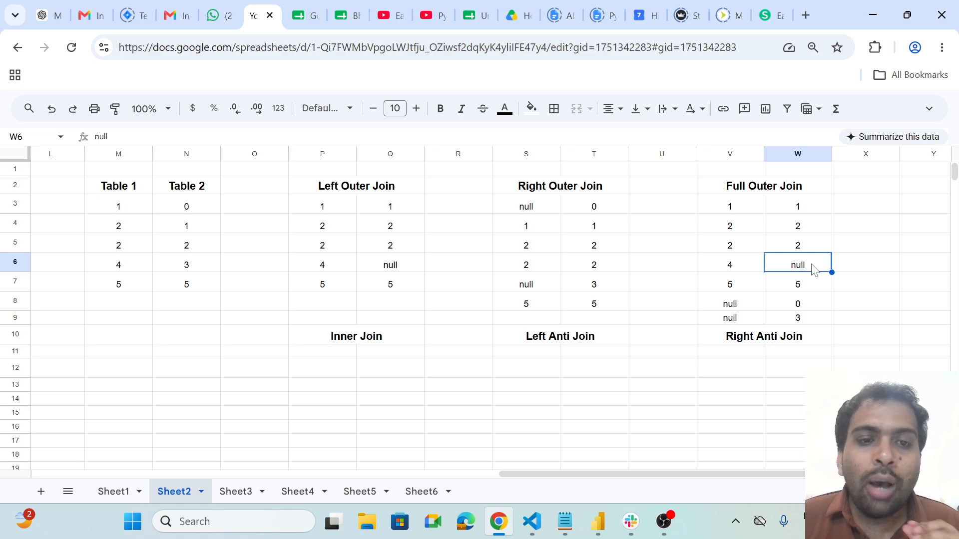
Start the Inner Join result with the matching value 1 in P11 and Q11.
left_click(314, 354)
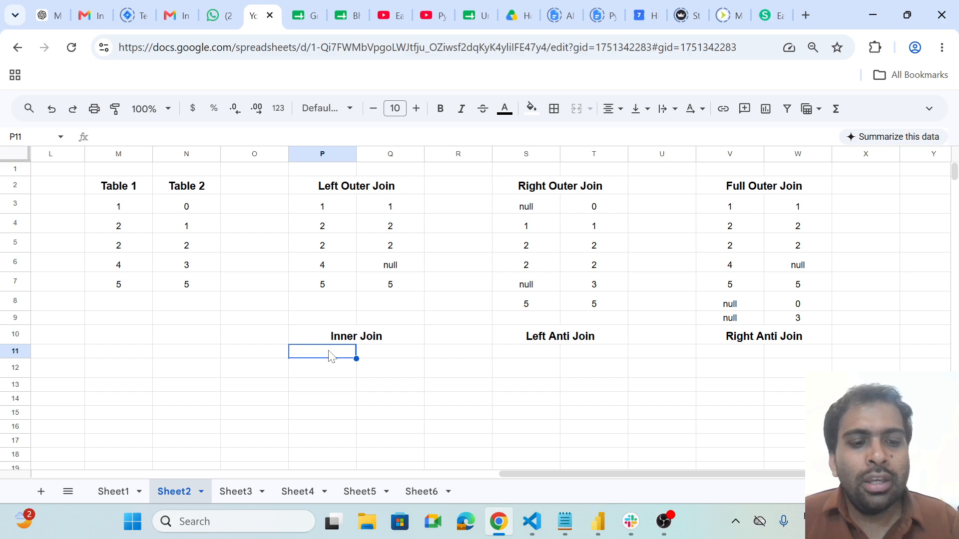
type("1")
key("Tab")
type("1")
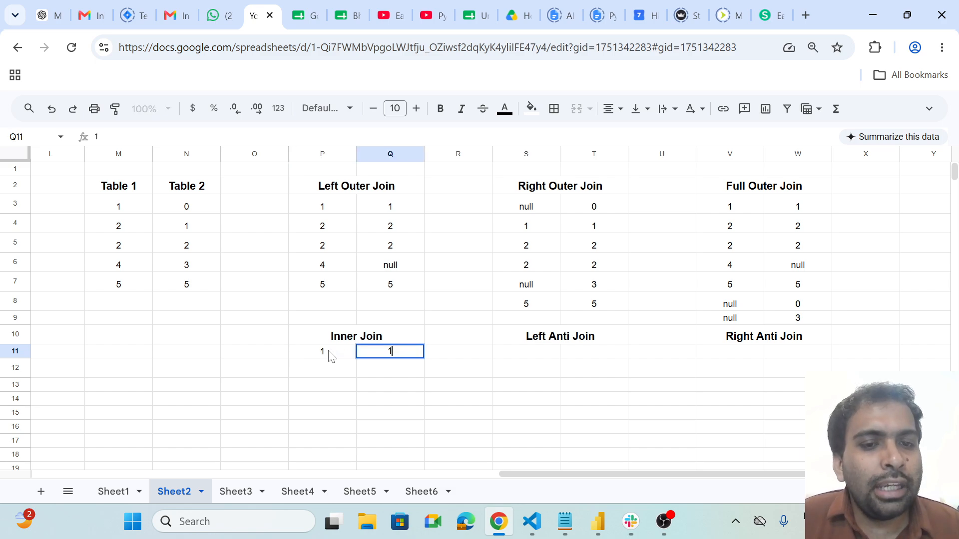
key("Return")
Add two matching rows of 2 to the Inner Join result, filling P12:Q13.
type("2")
key("Tab")
type("2")
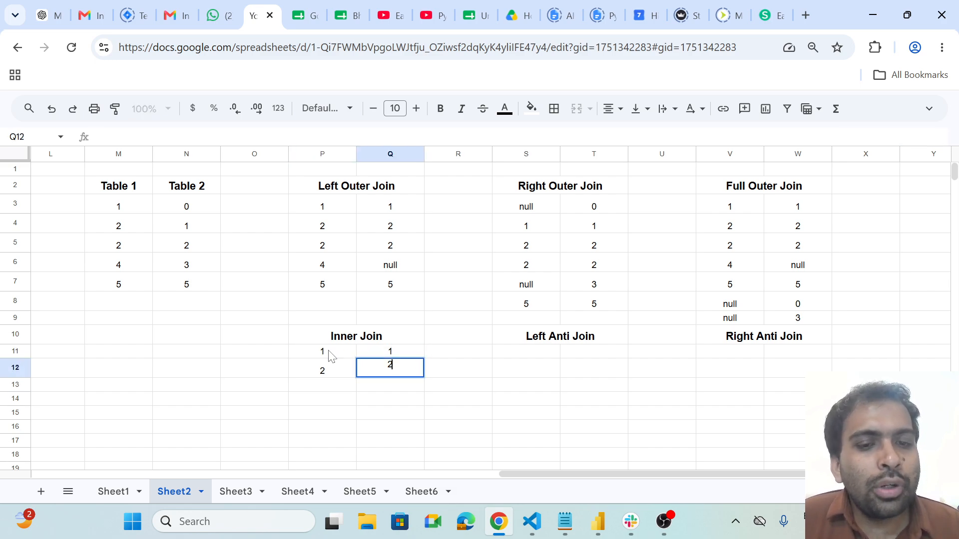
key("Return")
type("2")
key("Tab")
type("2")
key("Return")
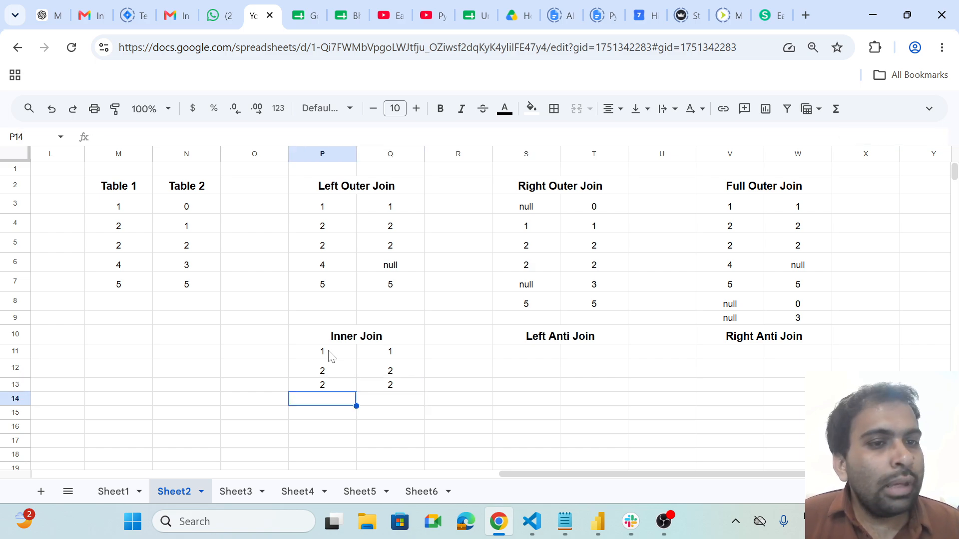
Complete the Inner Join result with the matching value 5 in P14 and Q14.
type("5")
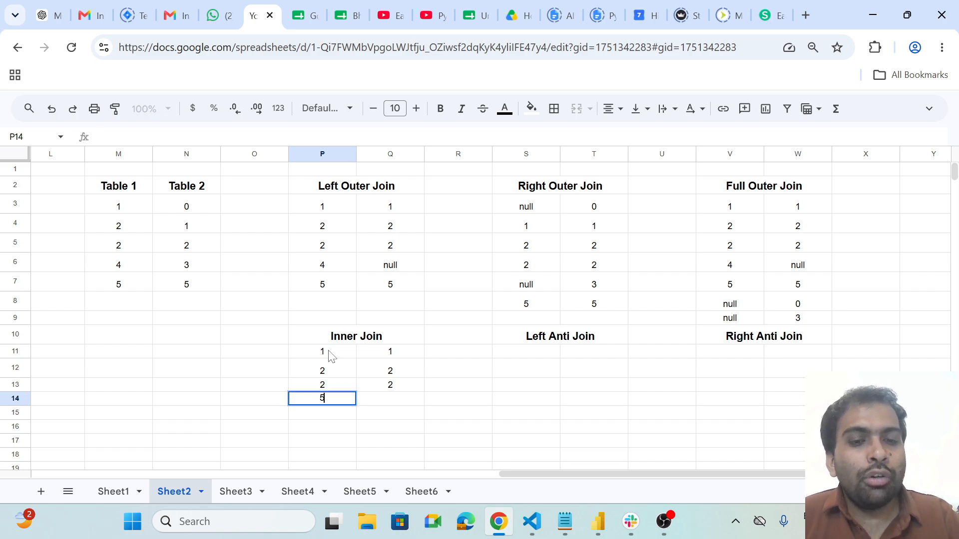
key("Tab")
type("5")
key("Return")
key("Left")
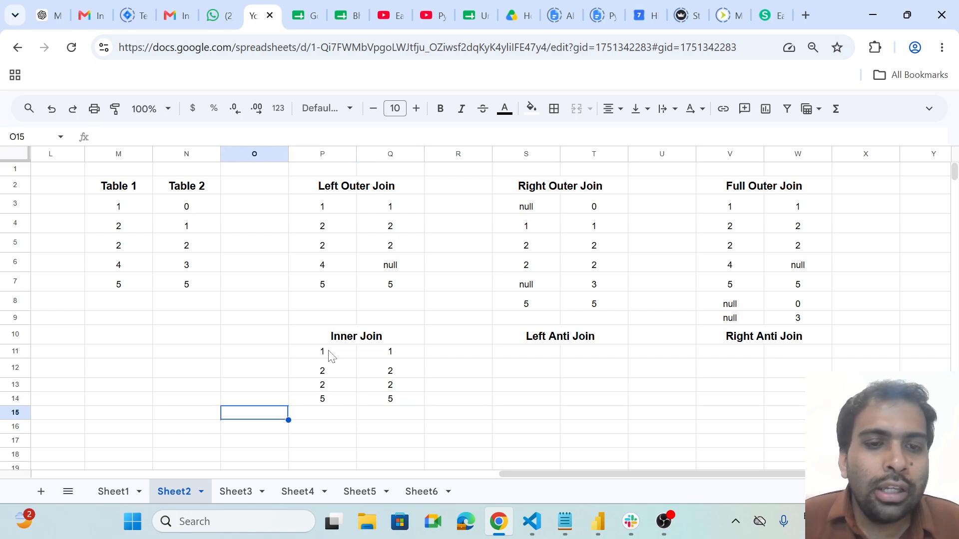
left_click_drag(330, 355, 377, 400)
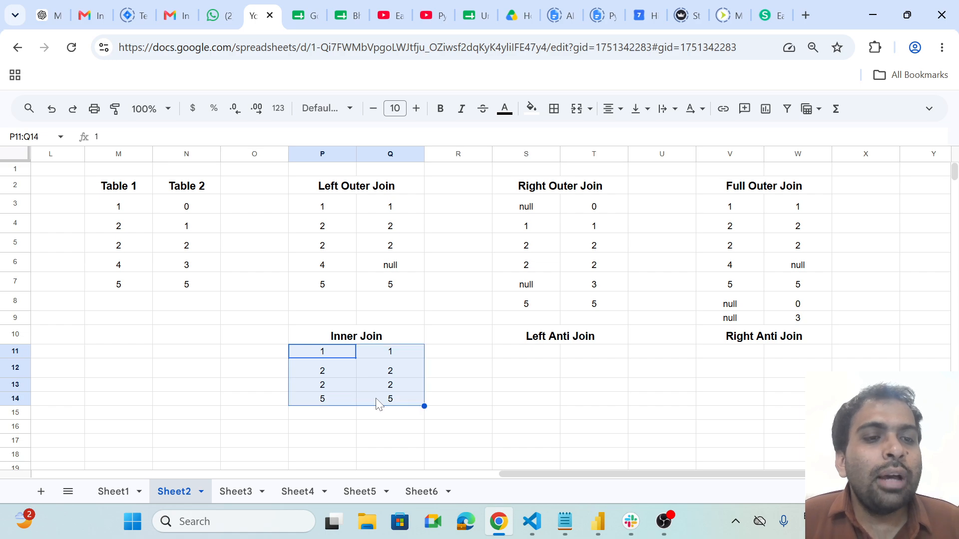
left_click(149, 308)
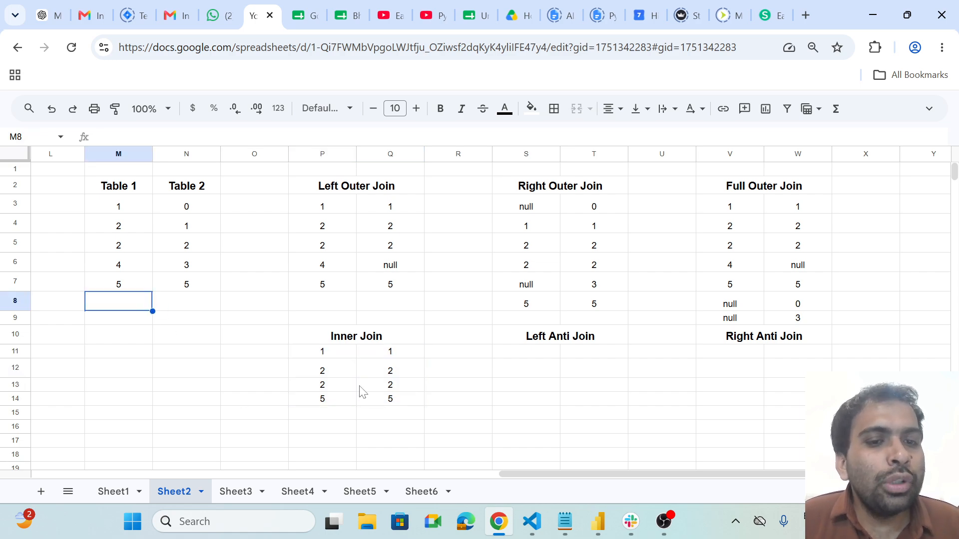
left_click(369, 428)
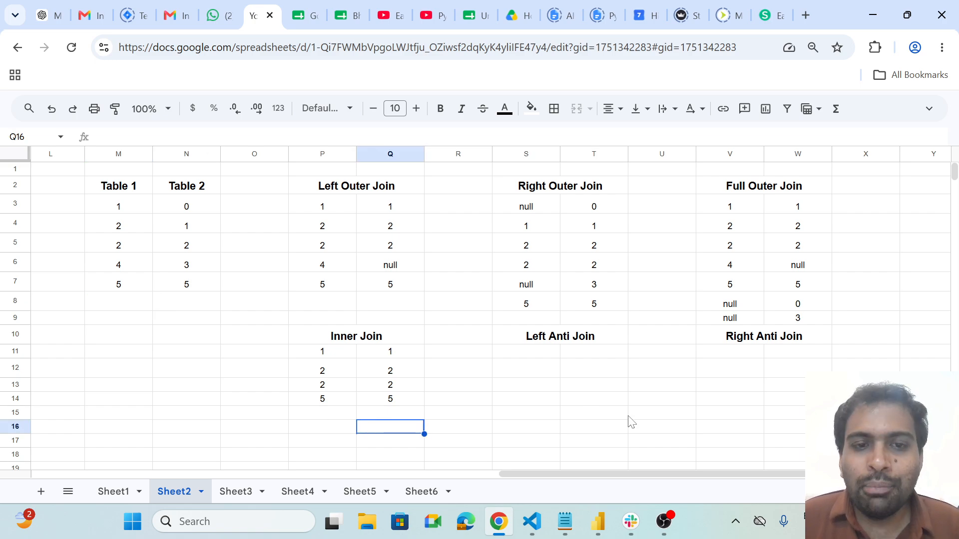
Fill the Left Anti Join result with the unmatched Table 1 value 4 in S11 and null in T11.
left_click(516, 356)
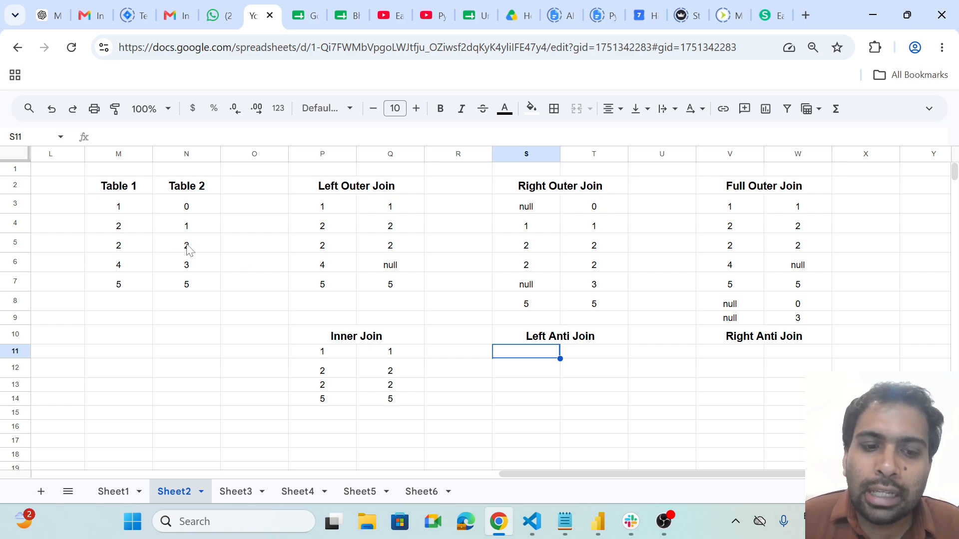
type("4")
key("Tab")
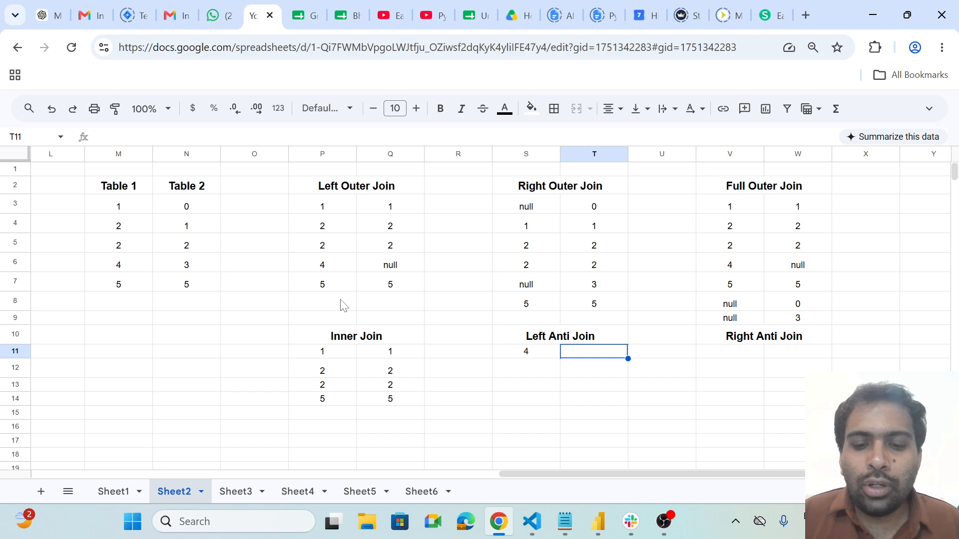
type("null")
key("Tab")
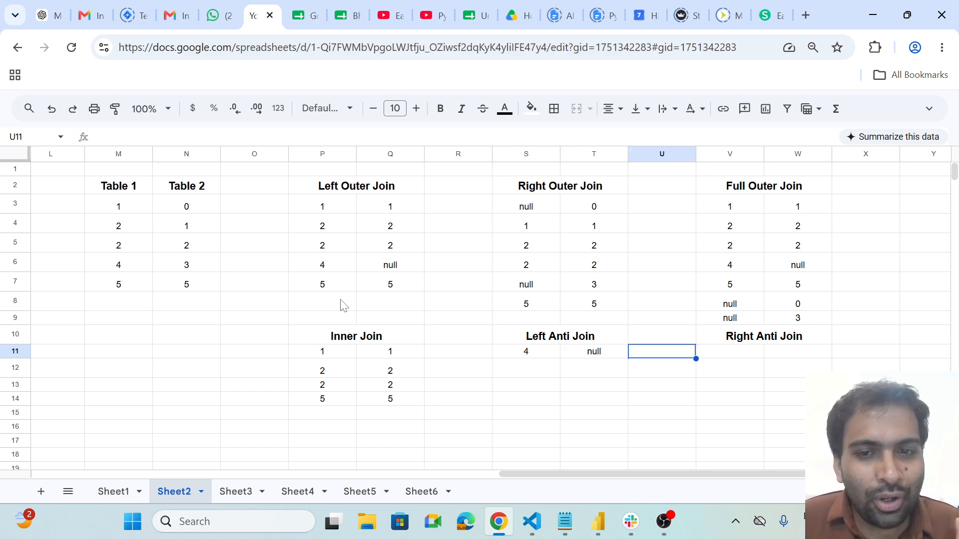
Start the Right Anti Join result with the unmatched Table 2 value 0 in W11 and null in V11.
key("Tab")
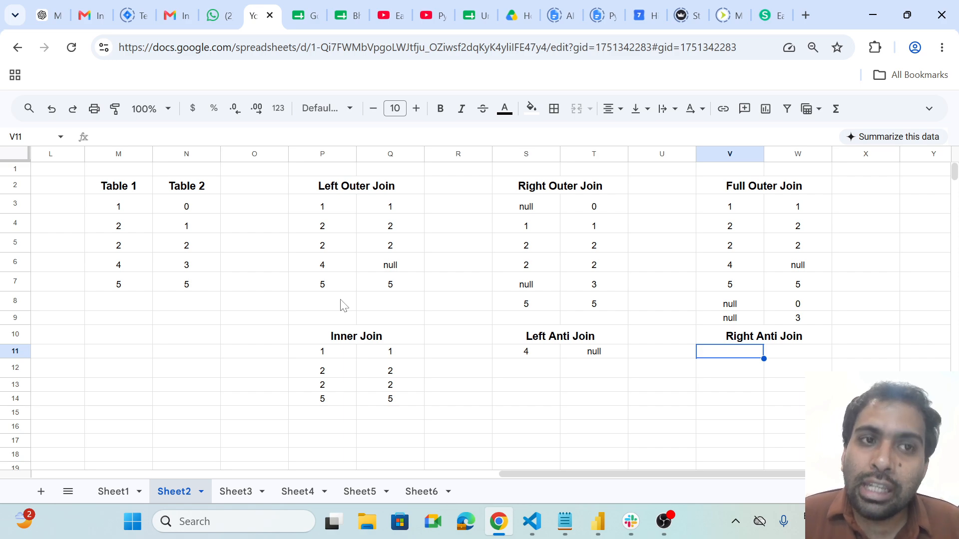
key("Tab")
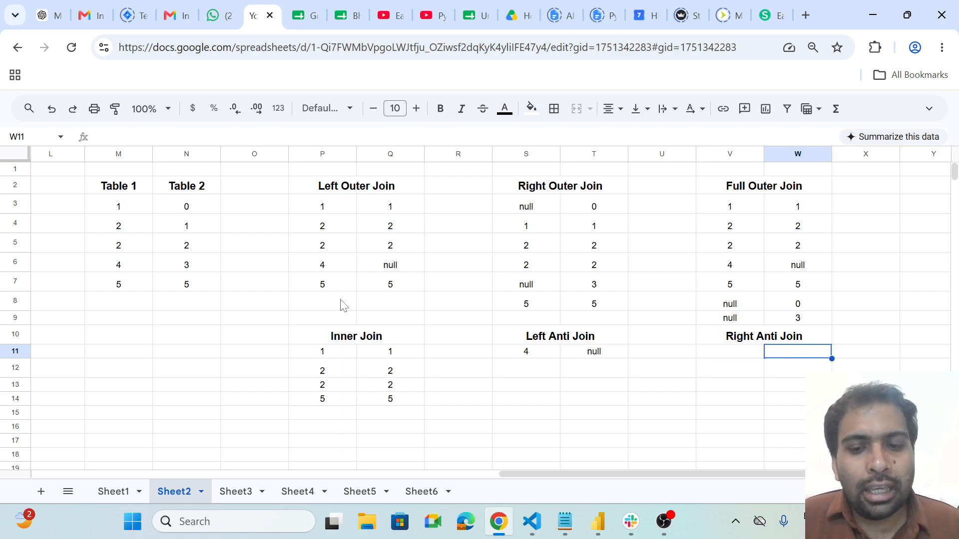
type("0")
key("shift+Tab")
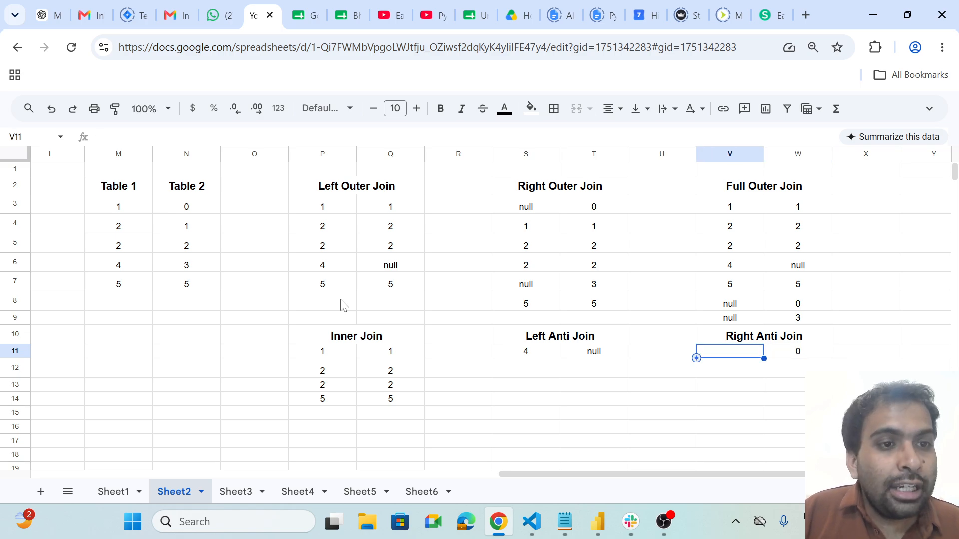
type("null")
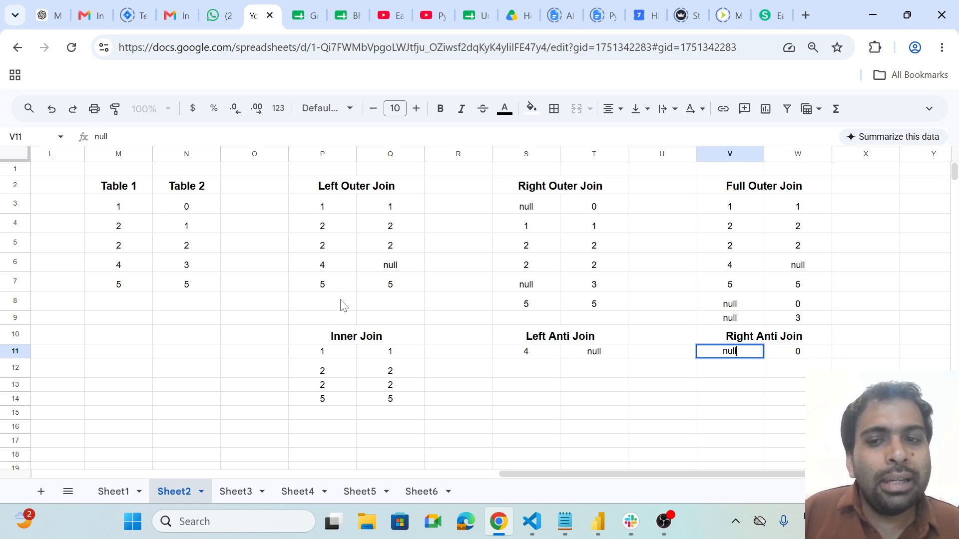
key("Return")
Complete the Right Anti Join result with the unmatched Table 2 value 3 in W12 and null in V12.
key("Tab")
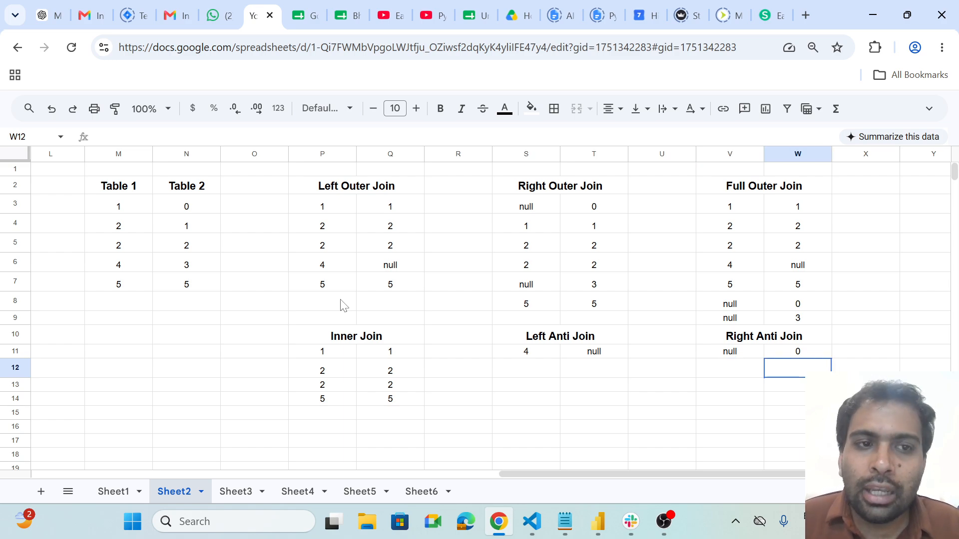
type("3")
key("shift+Tab")
type("null")
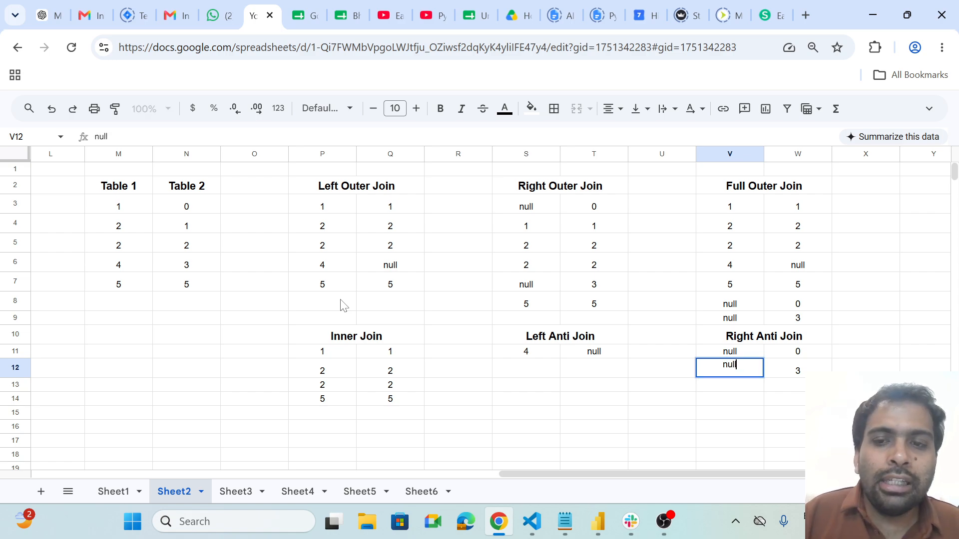
key("Tab")
key("Tab")
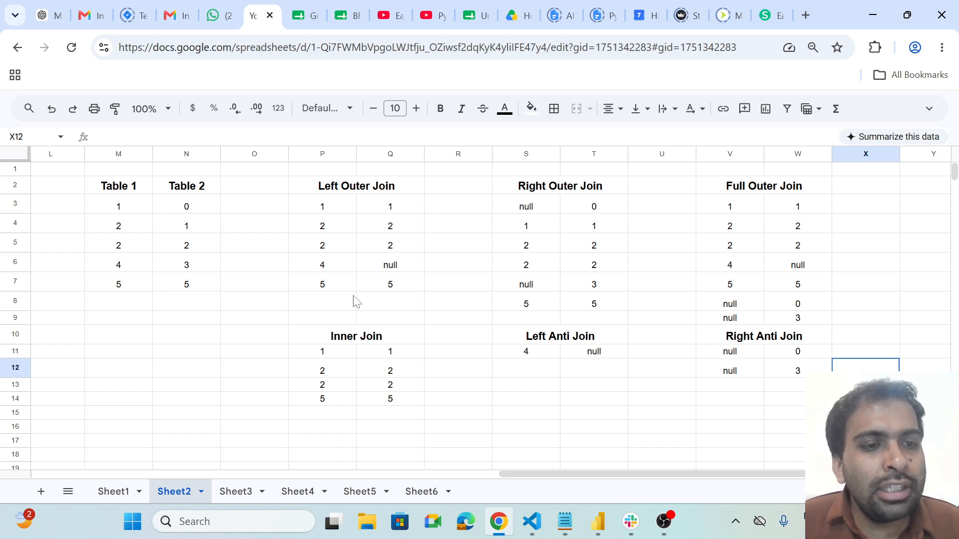
left_click(818, 399)
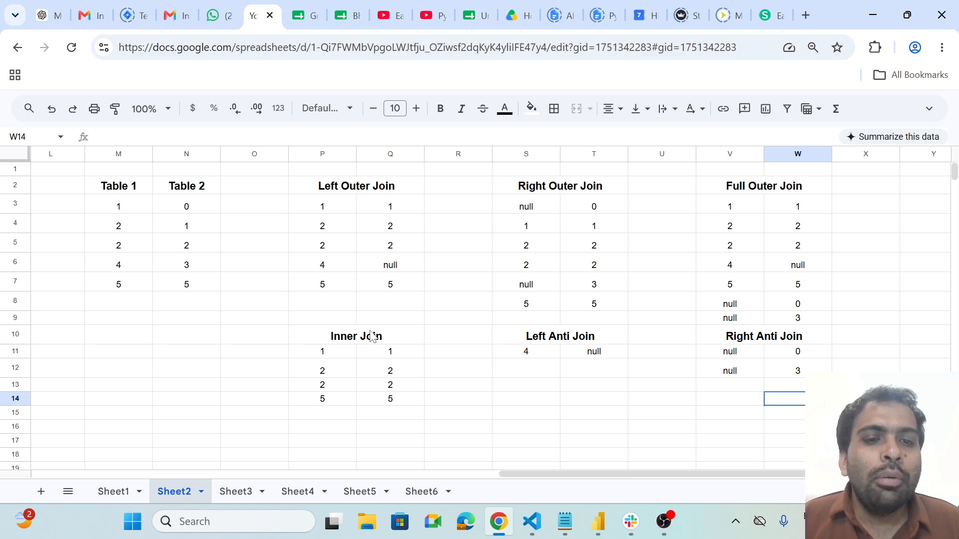
Move the Inner, Left Anti and Right Anti Join block P10:W15 down two rows so it starts at P12.
left_click_drag(332, 339, 749, 418)
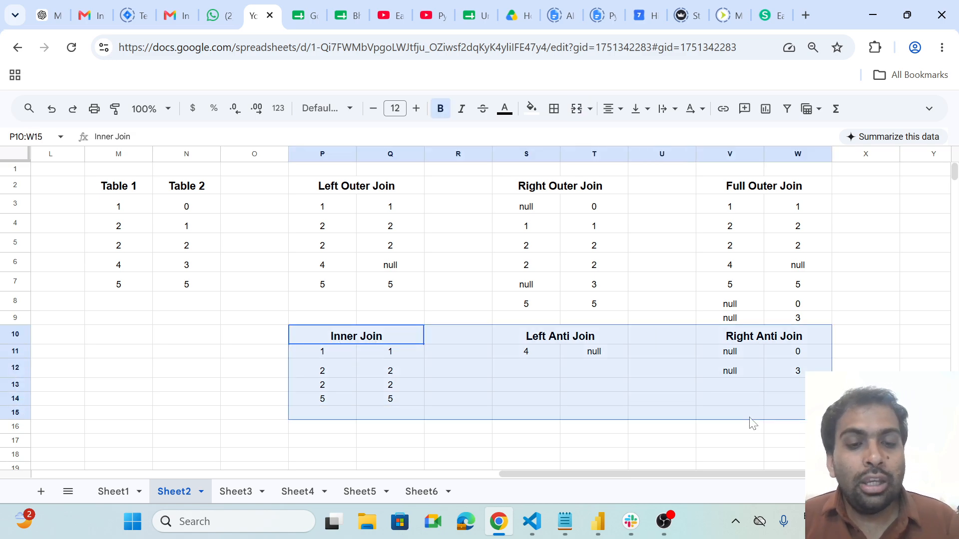
key("ctrl+c")
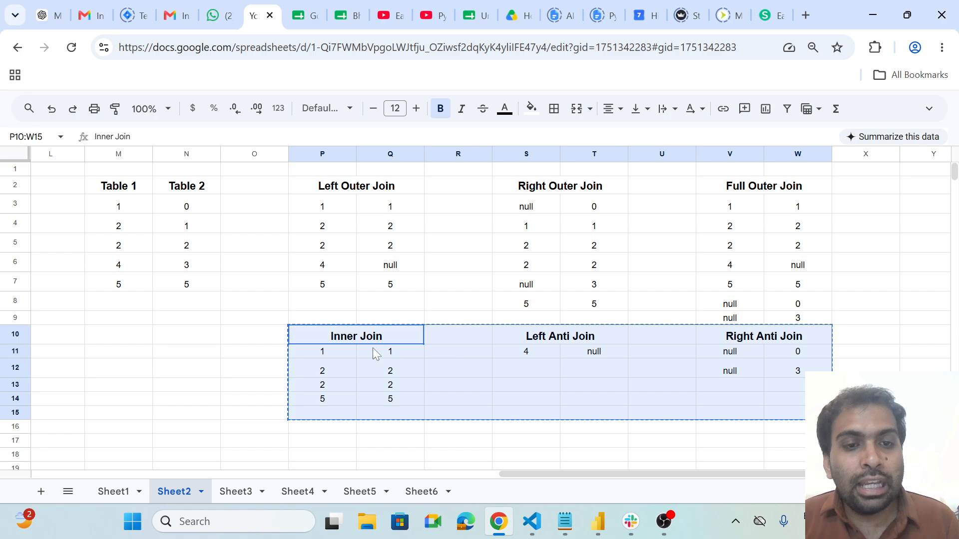
left_click(323, 379)
key("ctrl+v")
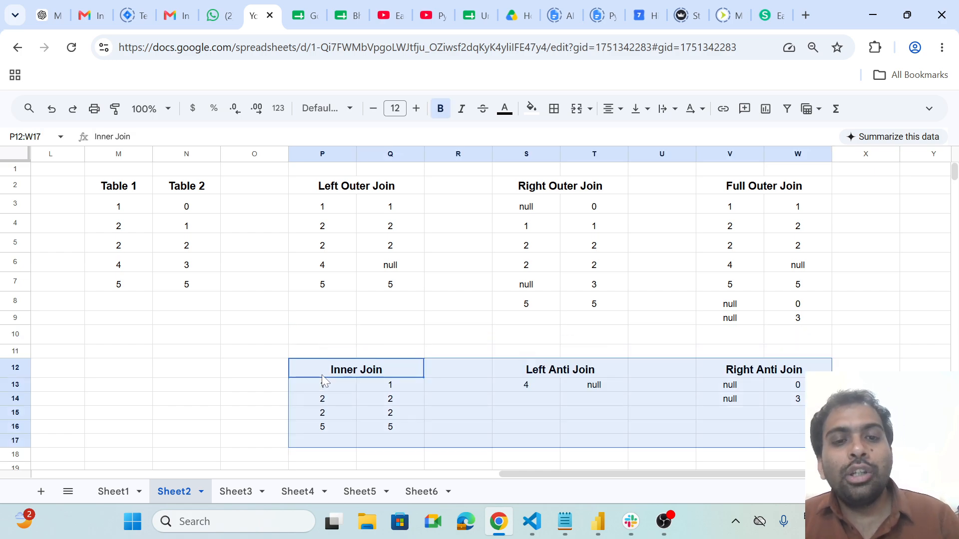
left_click(251, 391)
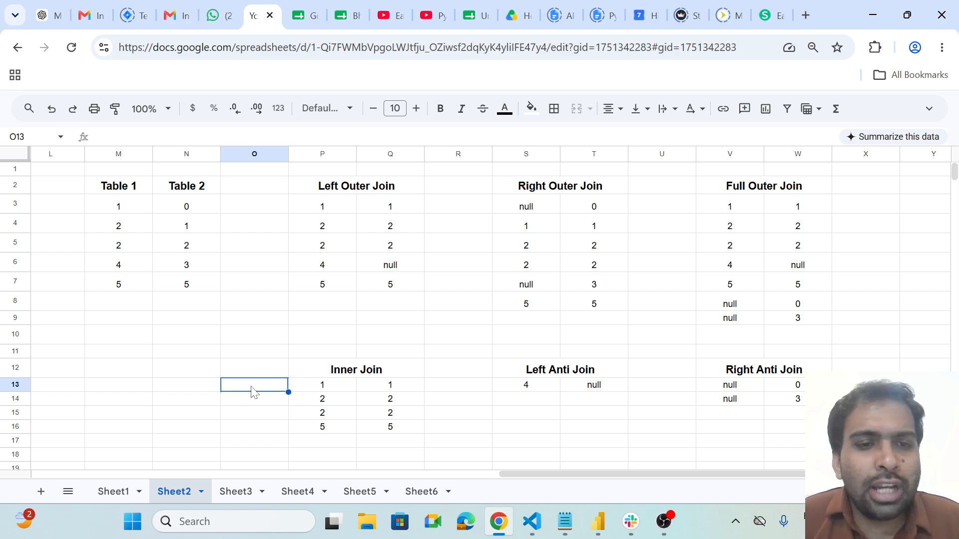
Merge P10:Q10 below the Left Outer Join result and enter the note "All from Left + Matching with right".
key("Up")
key("Up")
key("Right")
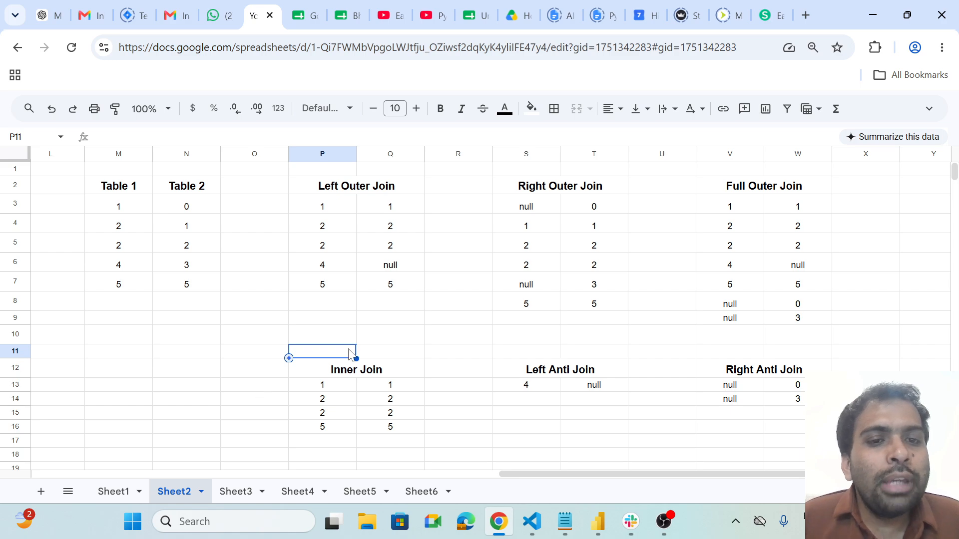
left_click_drag(322, 338, 381, 338)
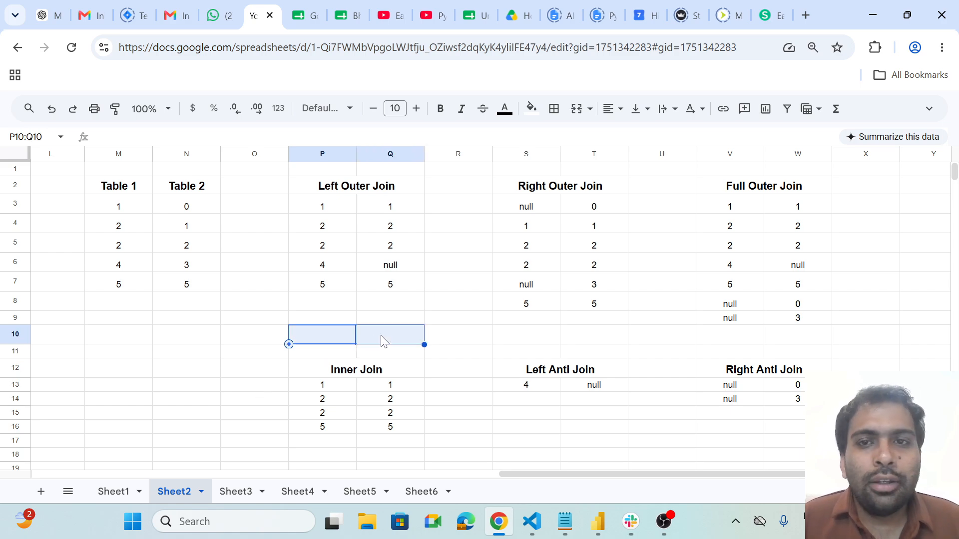
left_click(577, 109)
type("Al")
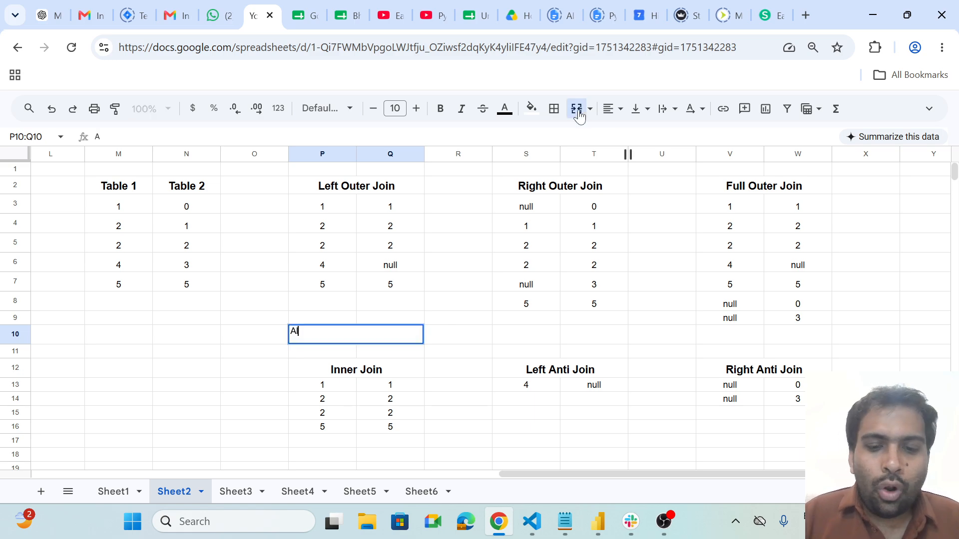
type("l from Lef")
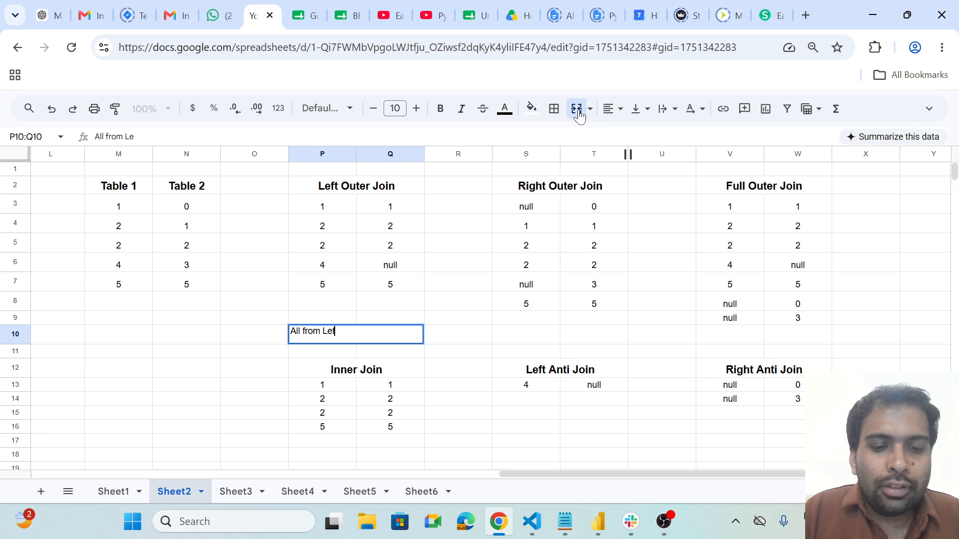
type("t + Match")
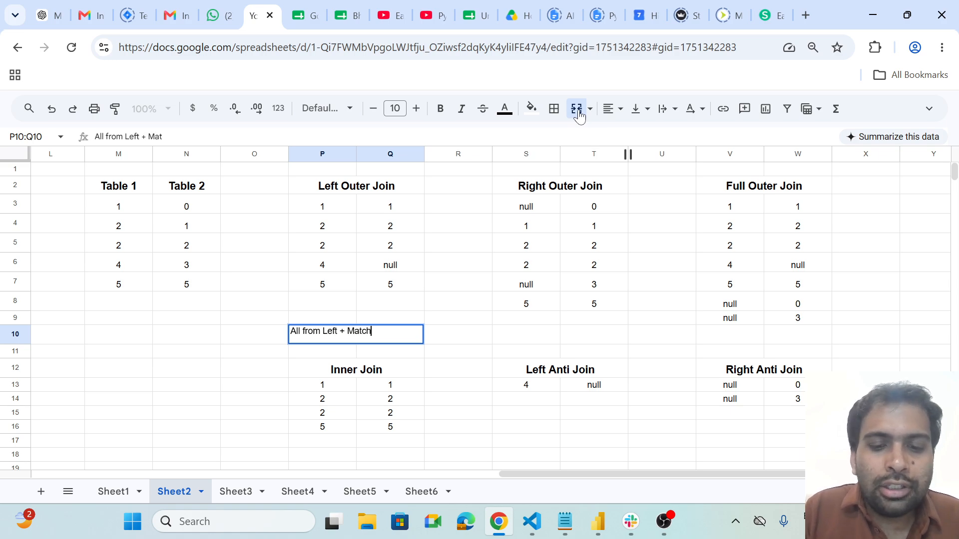
type("ing with right")
key("Tab")
key("Tab")
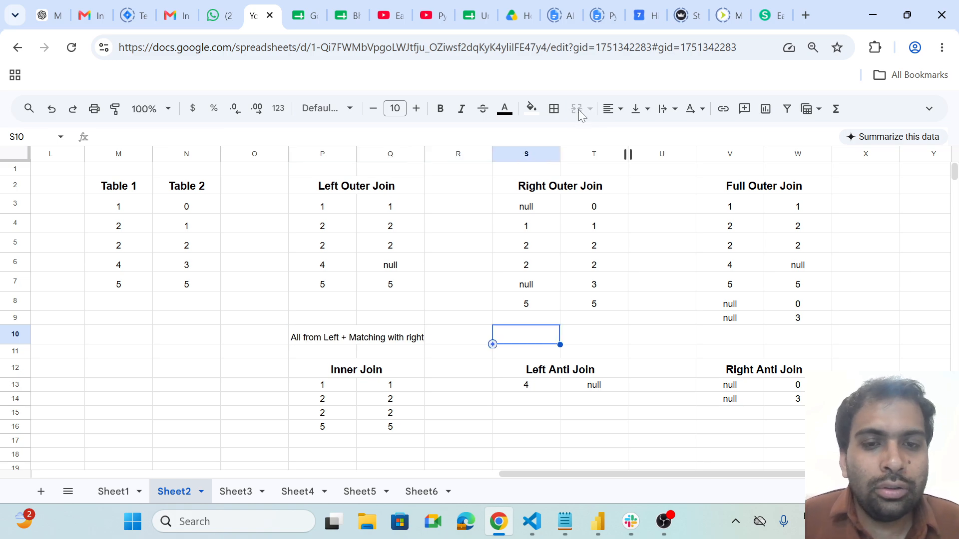
Copy the Left Outer Join note from P10:Q10 to S10 below the Right Outer Join result.
left_click(399, 345, "ctrl")
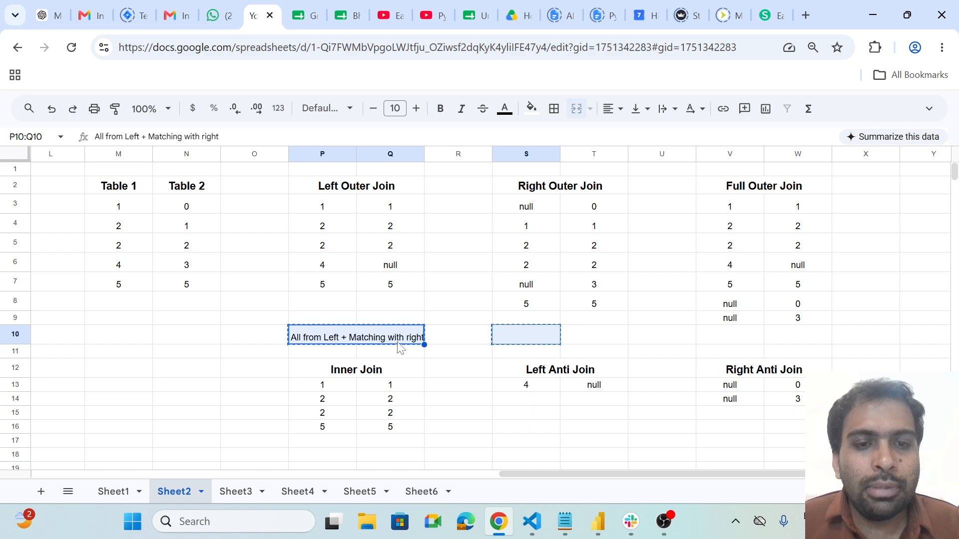
left_click(512, 343)
key("ctrl+v")
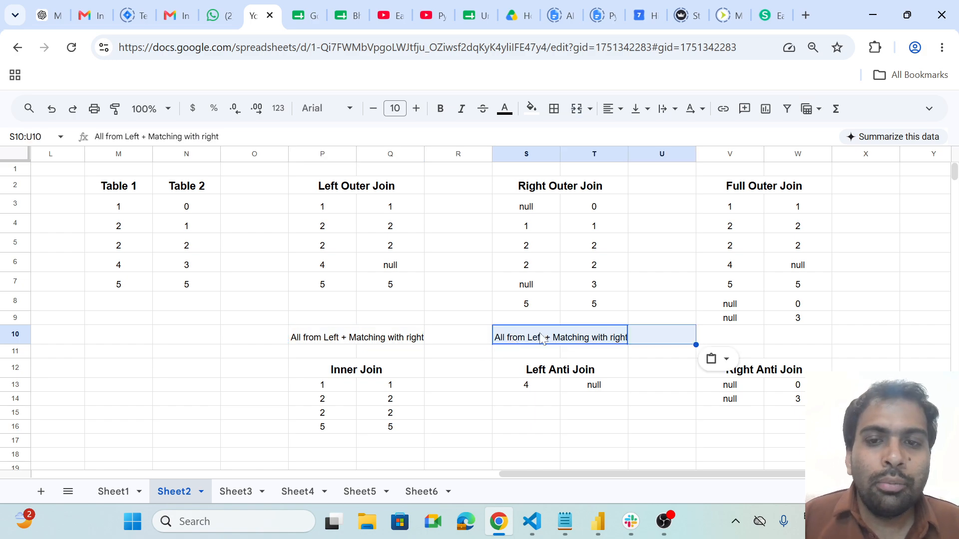
Reword the note below the Right Outer Join result to "All from Right + Matching with Left".
key("Return")
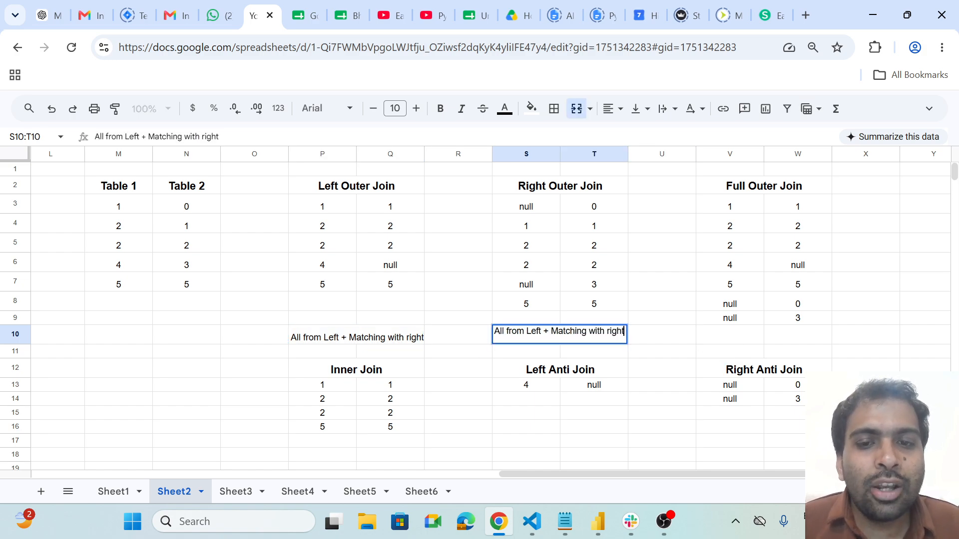
key("BackSpace")
key("BackSpace")
key("BackSpace")
key("BackSpace")
key("BackSpace")
type("Rig")
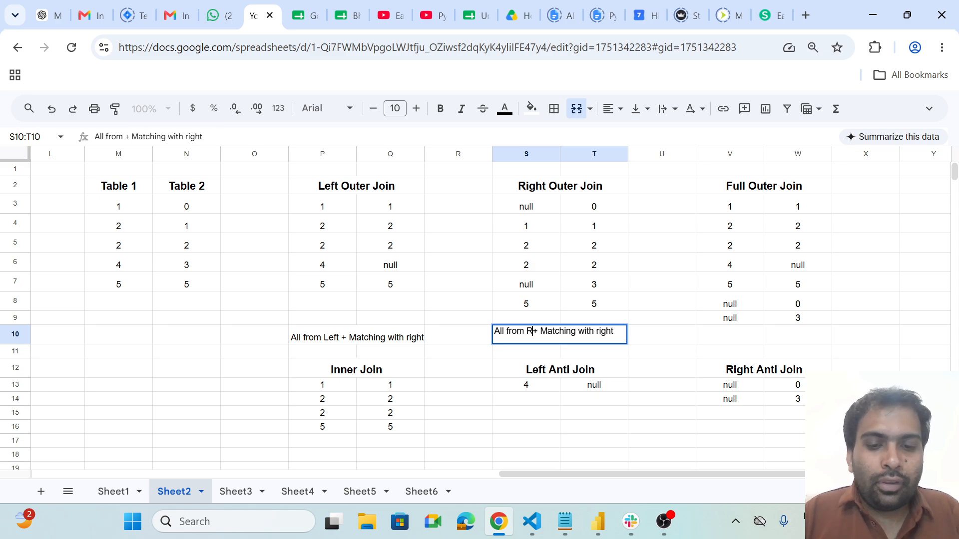
type("ht")
key("Right")
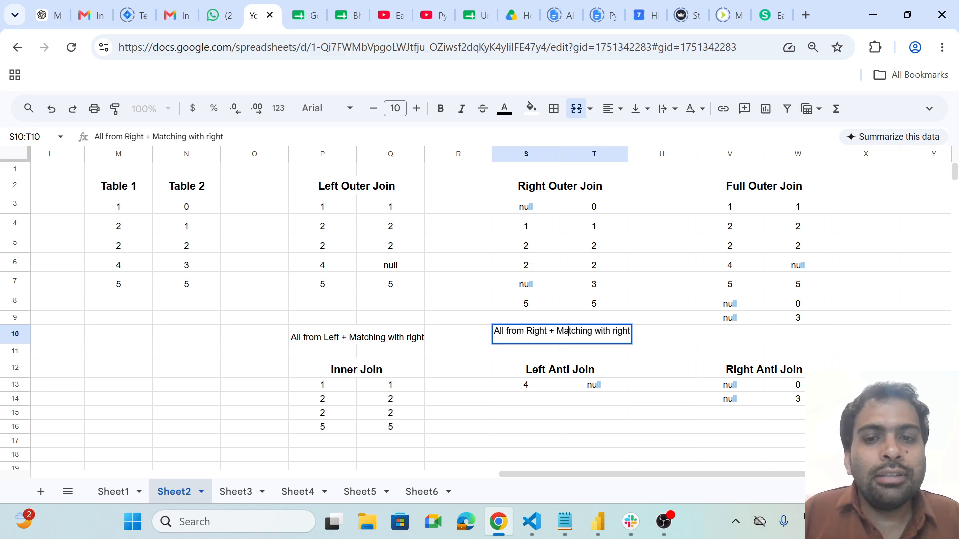
key("BackSpace")
key("BackSpace")
type("Lef")
Enter the note "All from both" below the Full Outer Join result, merging V10:W10 and centring the text horizontally.
left_click_drag(743, 342, 788, 337)
type("All from both")
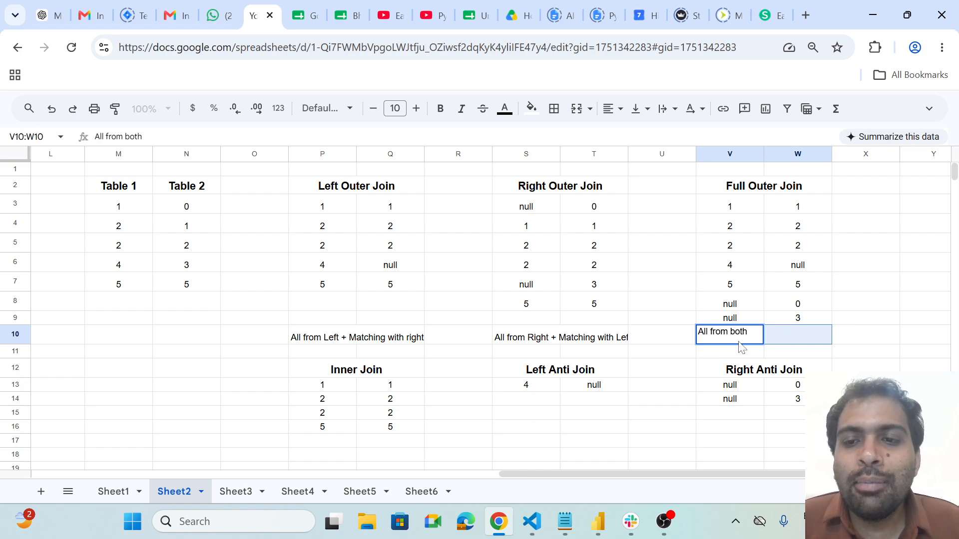
left_click(747, 356)
left_click_drag(745, 337, 794, 340)
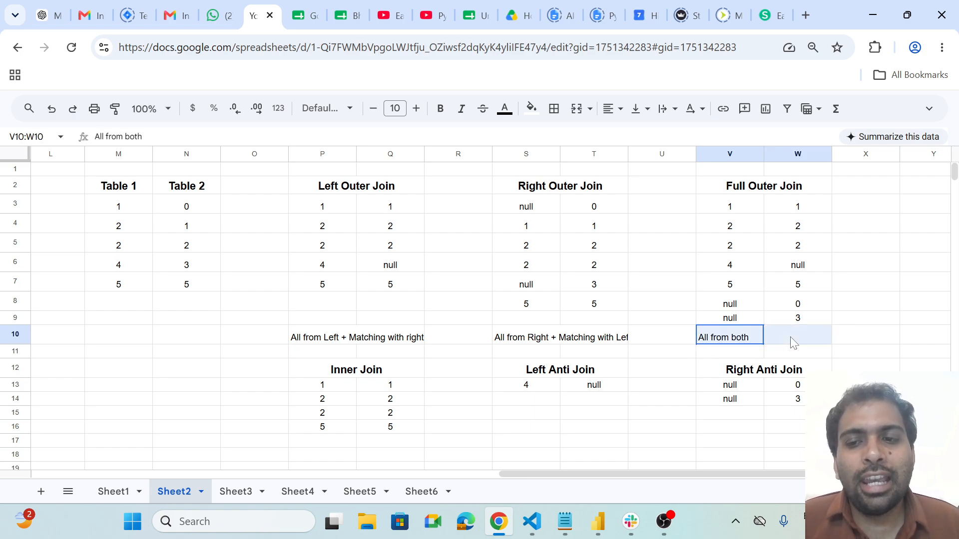
left_click(576, 108)
left_click(612, 111)
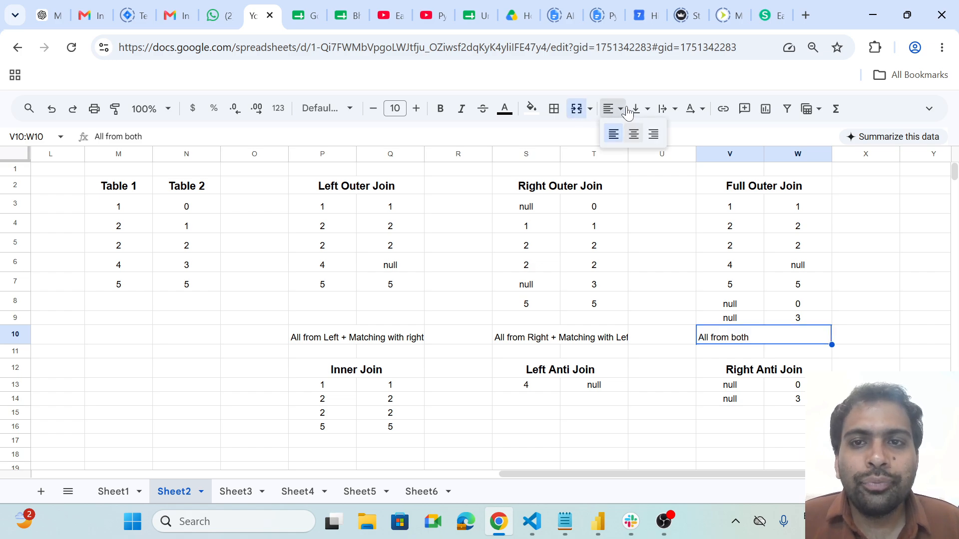
left_click(632, 133)
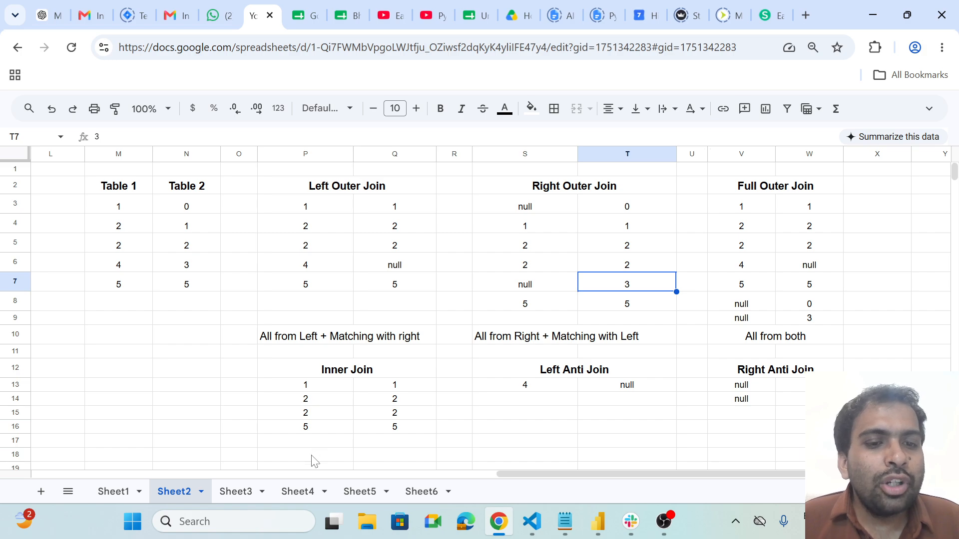
Merge P18:Q18 below the Inner Join result, centre it horizontally and enter the note "Matching from Both".
left_click_drag(314, 459, 364, 458)
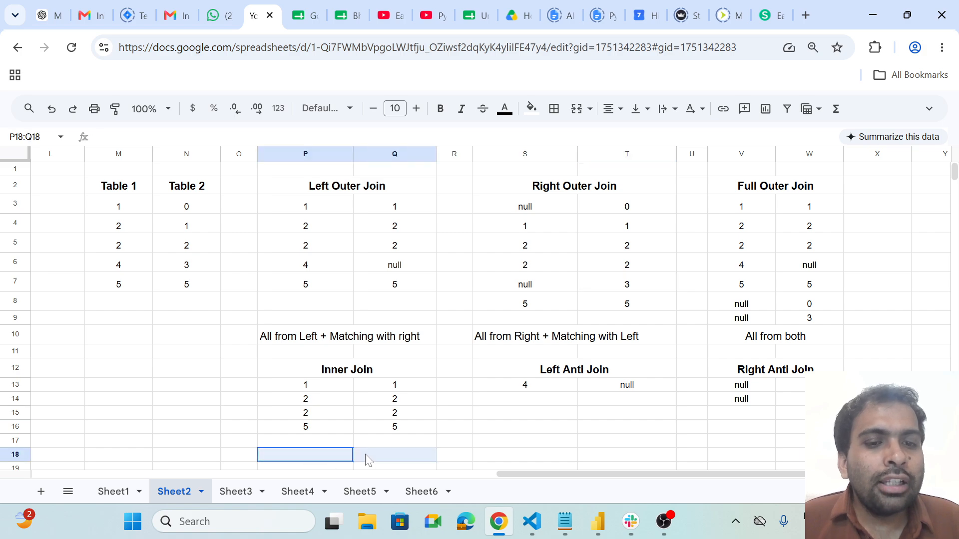
left_click(576, 113)
left_click(619, 112)
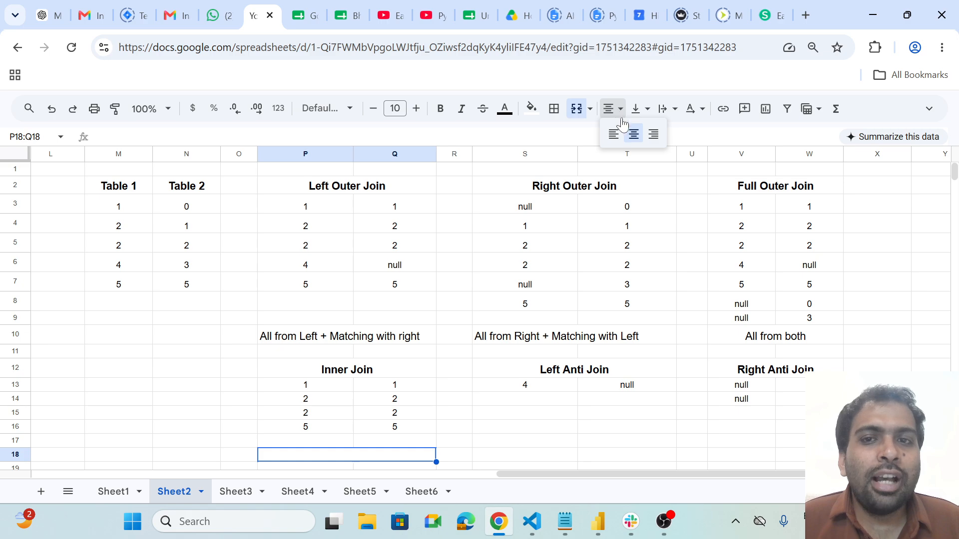
left_click(634, 134)
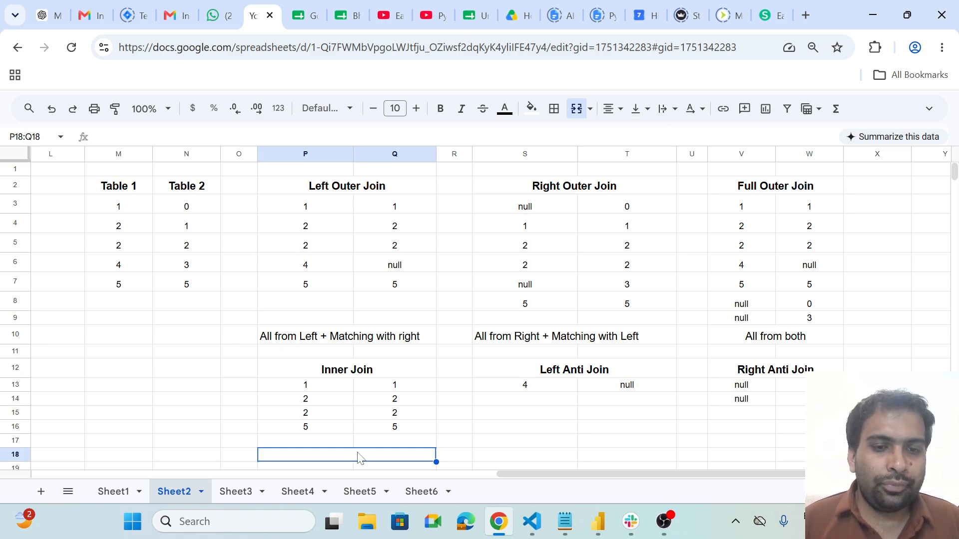
type("Match ing from Both")
key("BackSpace")
key("BackSpace")
type("th")
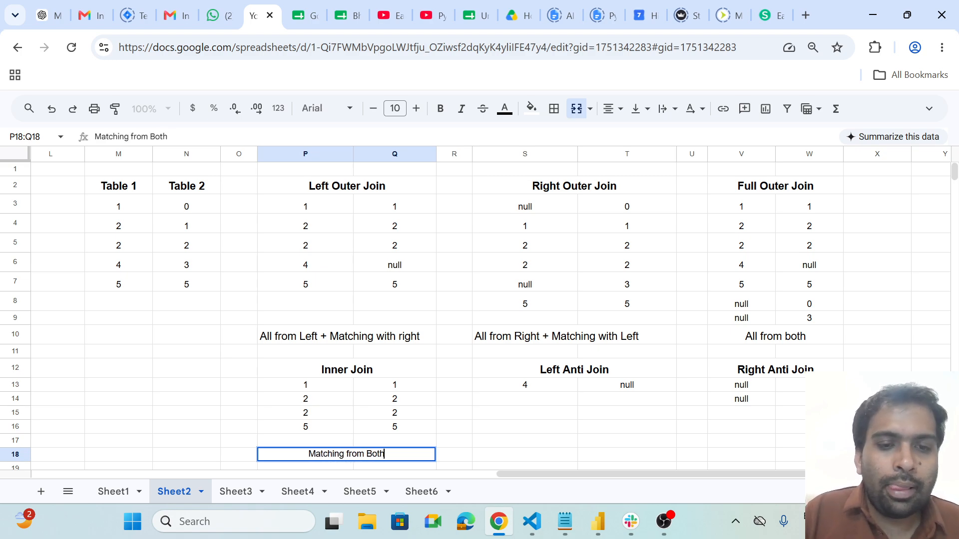
left_click(484, 442)
Increase the font size of the "Matching from Both" note below the Inner Join result.
scroll(484, 449, "down", 1)
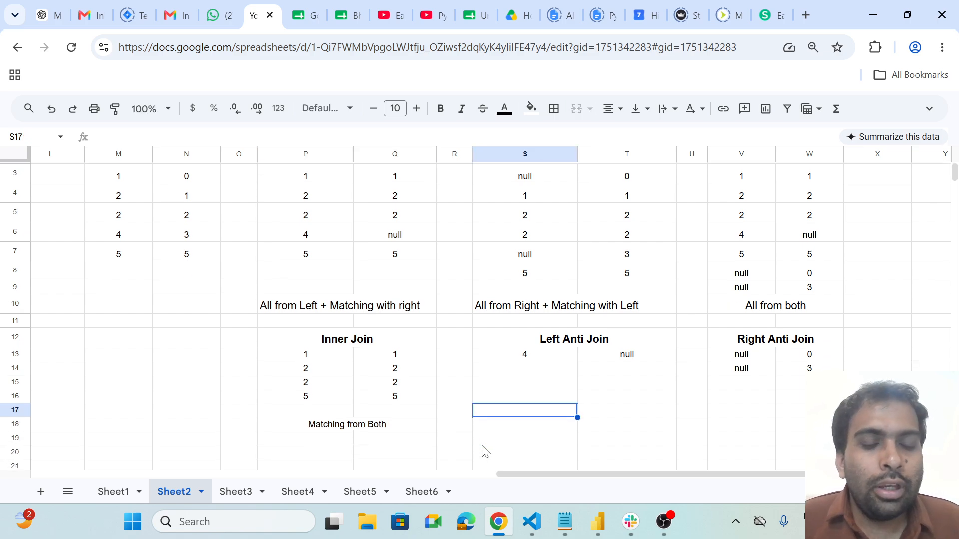
left_click(346, 429)
left_click(417, 112)
left_click(468, 413)
scroll(473, 418, "up", 1)
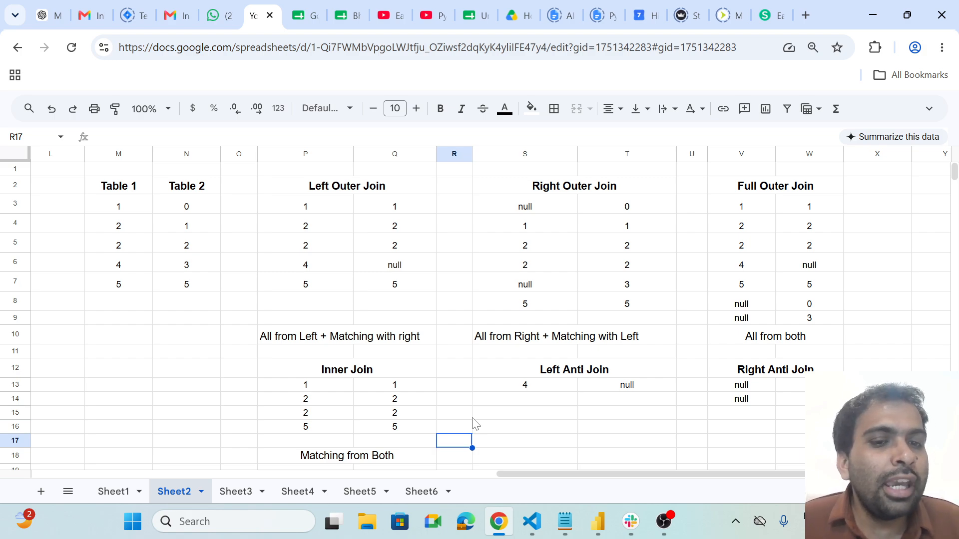
Copy the Left Outer Join note from P10:Q10 to S18 below the Left Anti Join result.
left_click(398, 459)
key("ctrl+c")
left_click(376, 338)
key("ctrl+c")
left_click(512, 459)
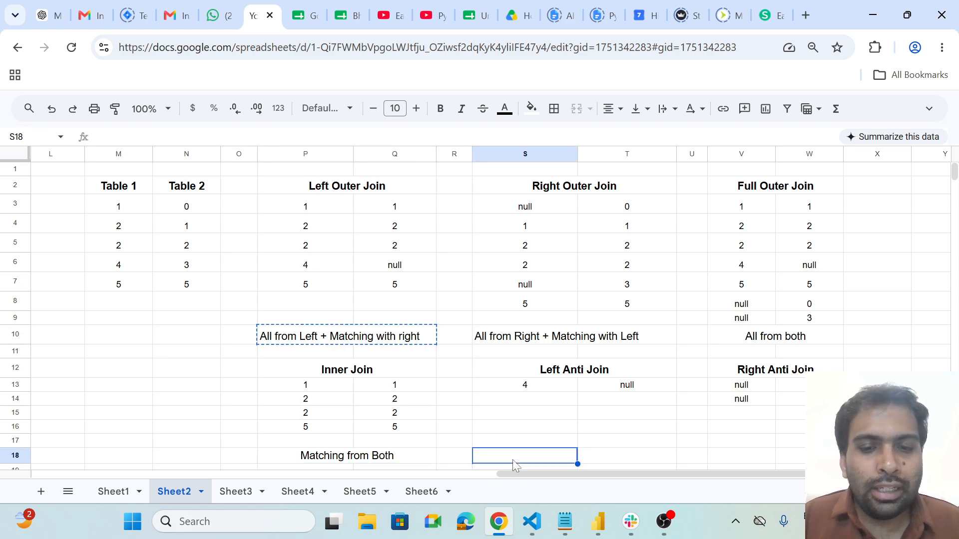
key("ctrl+v")
Reword the note below the Left Anti Join result to "All from Left without Matching with right".
double_click(589, 456)
left_click(544, 455)
key("BackSpace")
key("BackSpace")
type("withou")
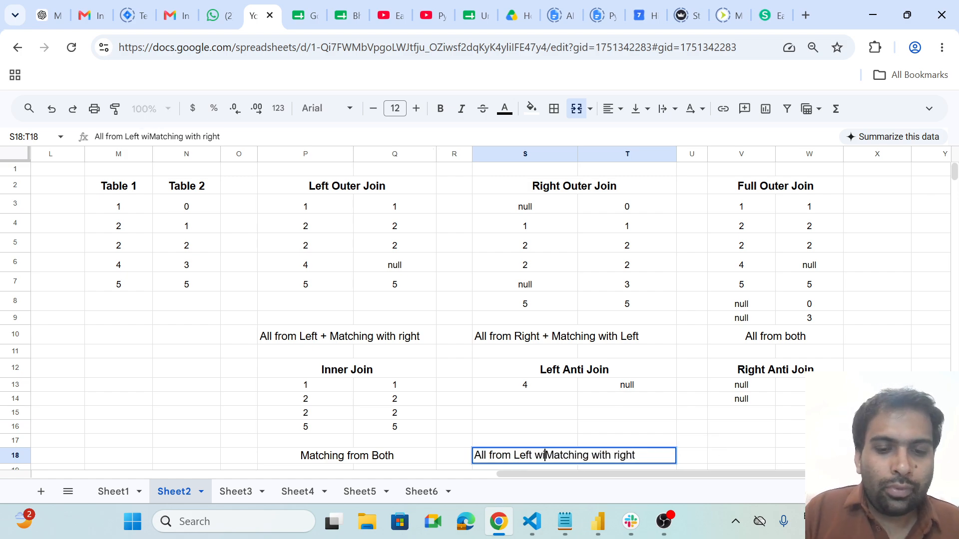
type("t")
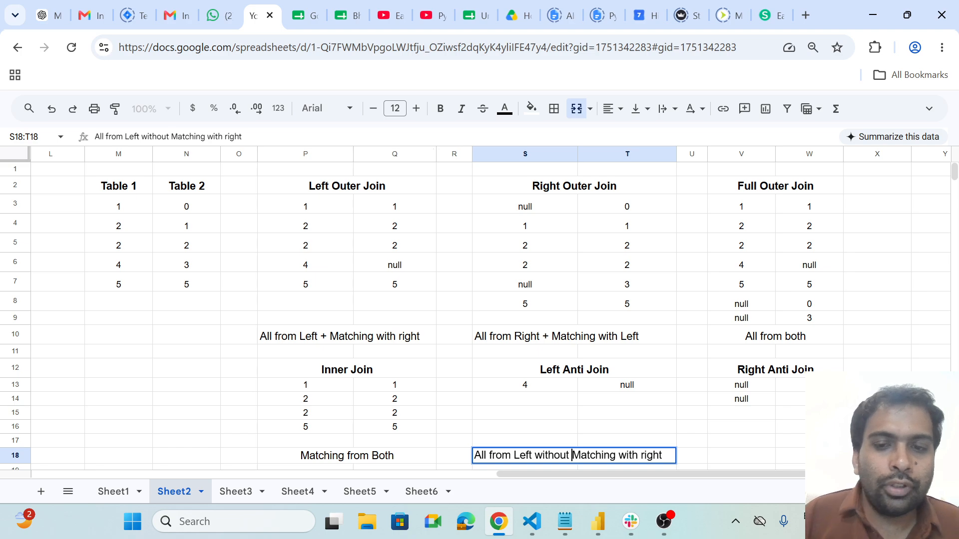
left_click(680, 404)
Copy the Right Outer Join note from S10:T10 to V18 below the Right Anti Join result.
left_click(565, 342)
key("ctrl+c")
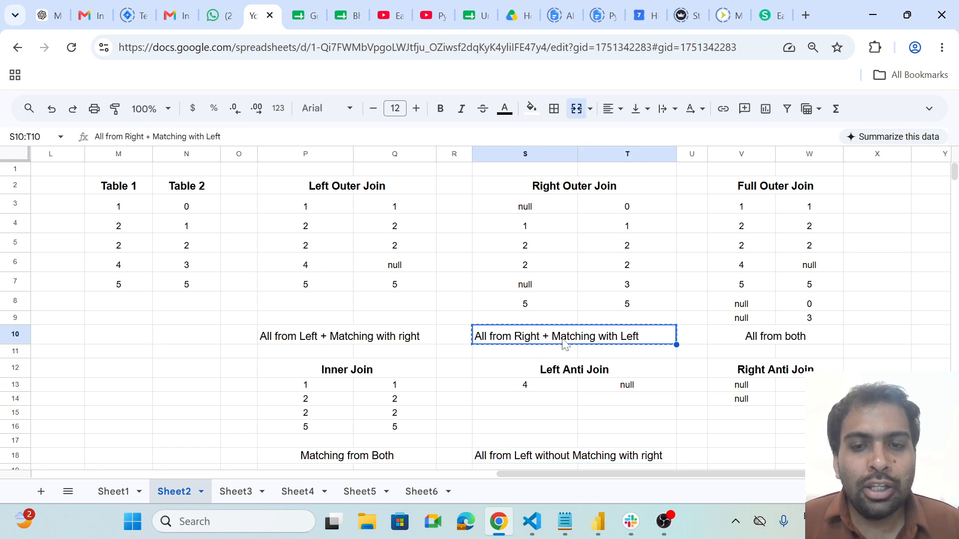
left_click(743, 461)
key("ctrl+v")
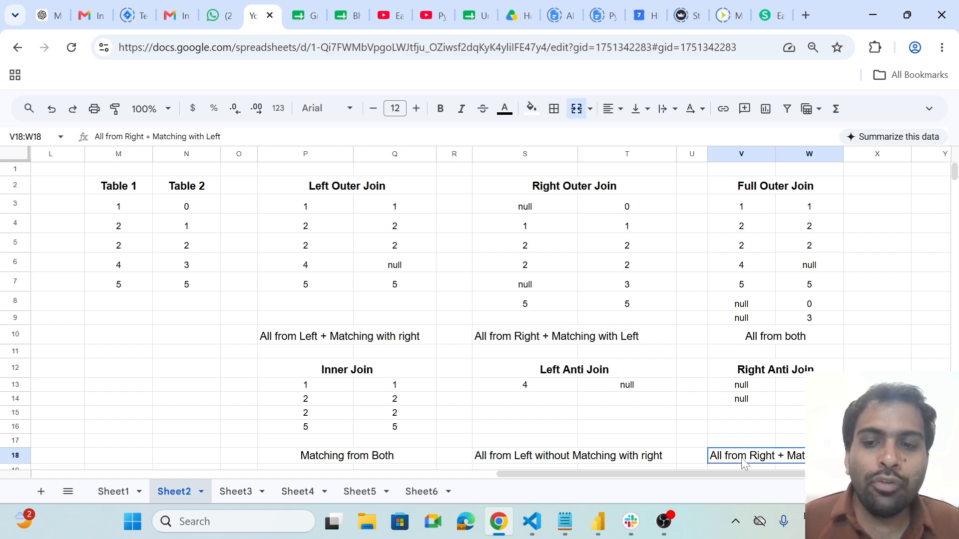
Reword the note below the Right Anti Join result to "All from Right without Matching with Left".
double_click(769, 456)
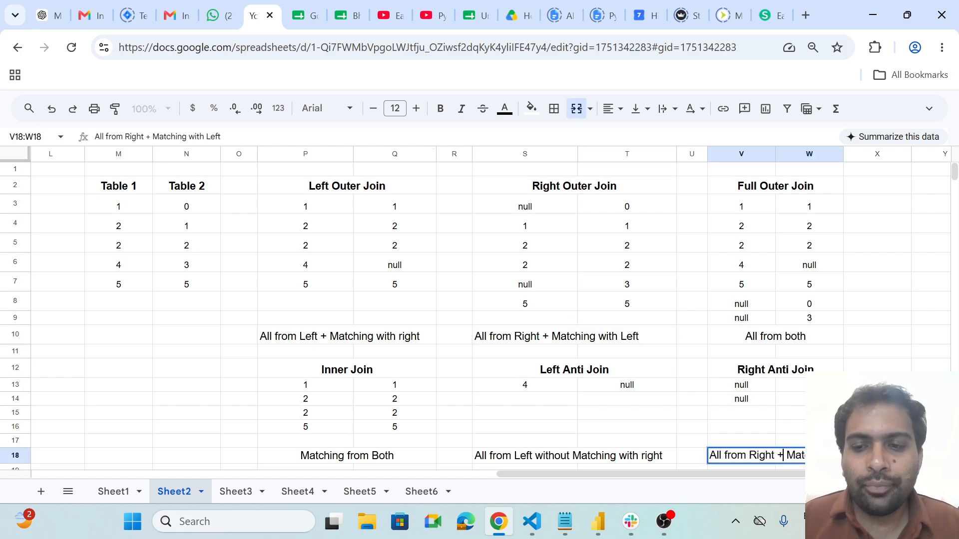
key("BackSpace")
key("BackSpace")
type("w")
key("BackSpace")
type("i")
key("BackSpace")
type("withou")
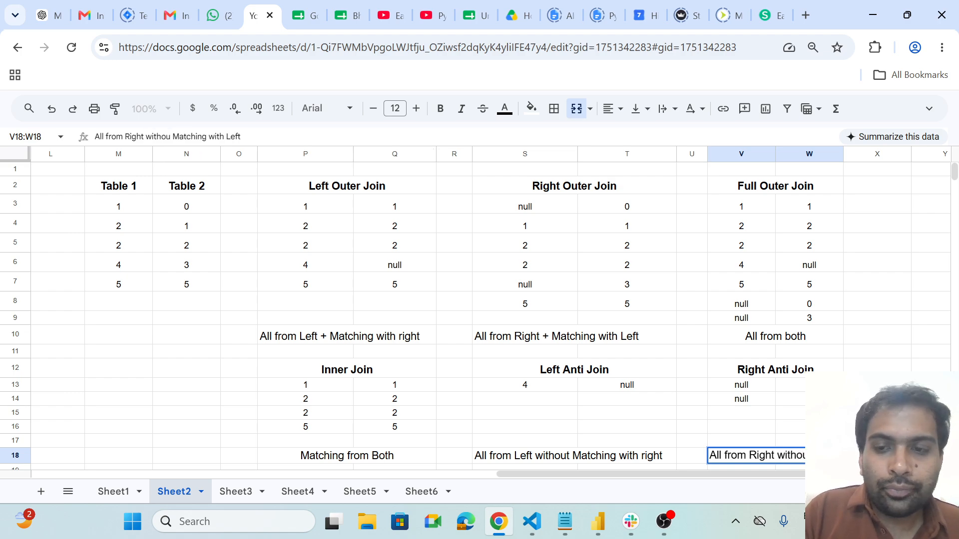
type("t")
left_click(877, 426)
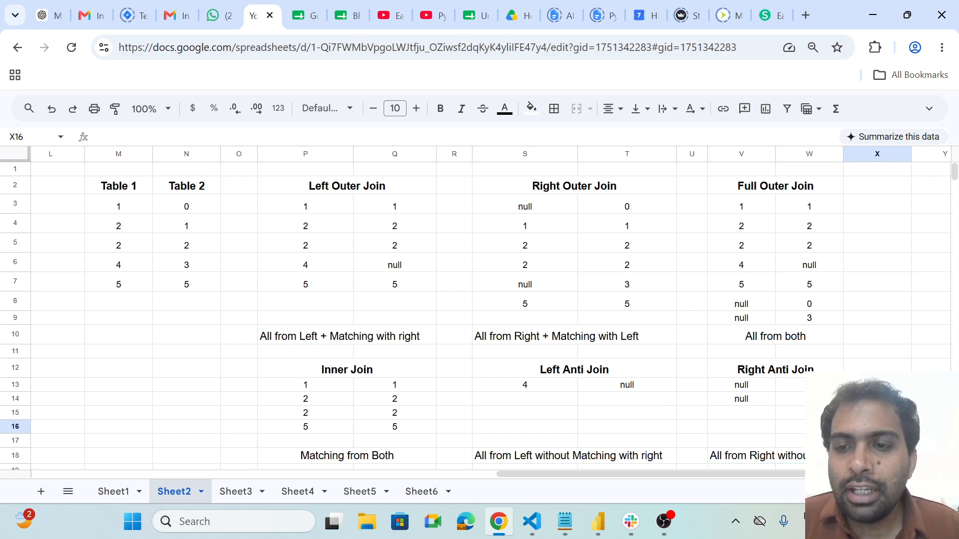
Widen columns W and V so the note below the Right Anti Join result fits.
left_click_drag(843, 154, 894, 153)
left_click_drag(775, 154, 815, 152)
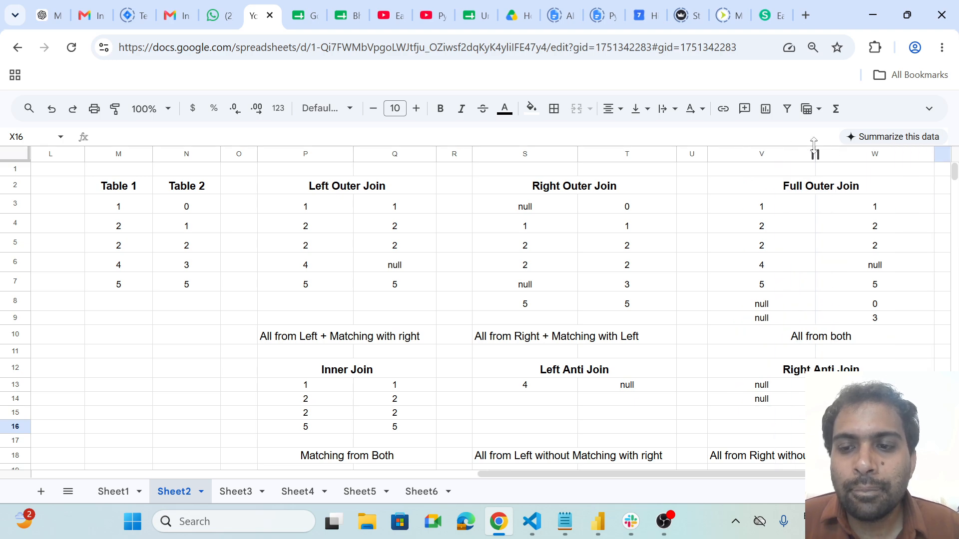
Review the outer, inner and anti join results and their notes against the values of Table 1 and Table 2.
left_click(824, 413)
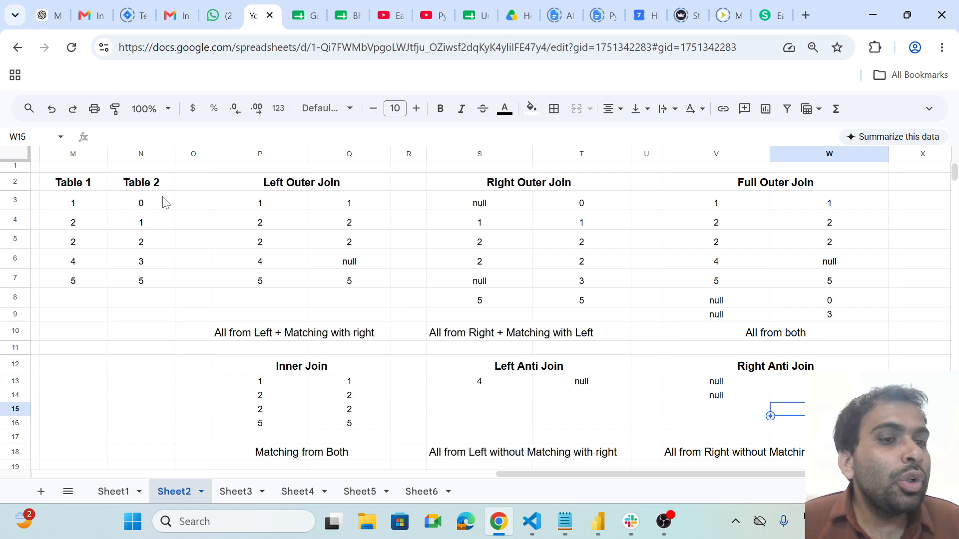
left_click(519, 227)
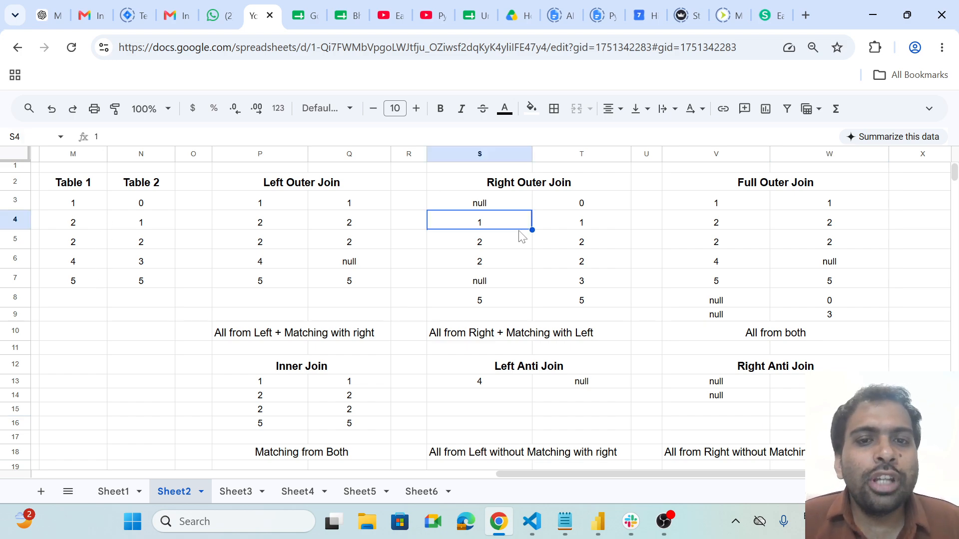
left_click(588, 208)
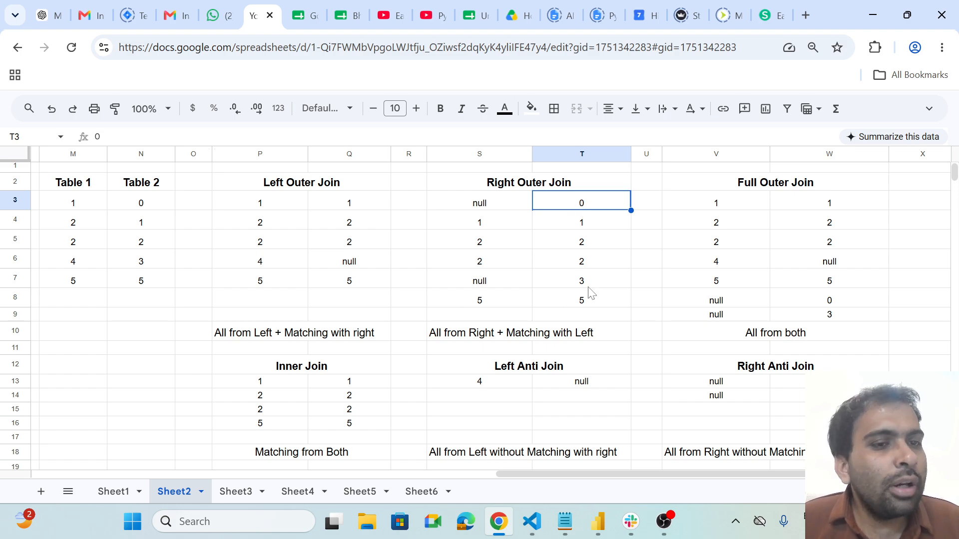
left_click(768, 223)
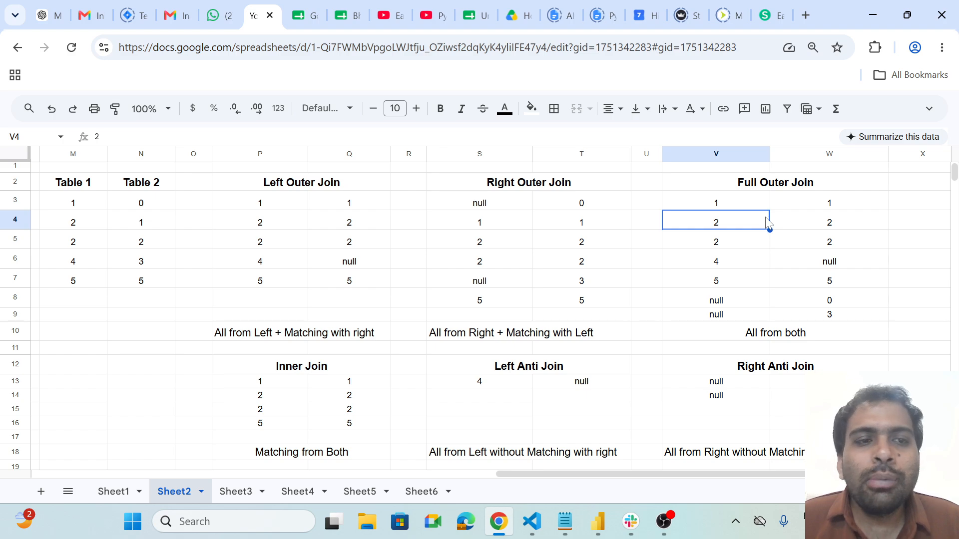
left_click(85, 204)
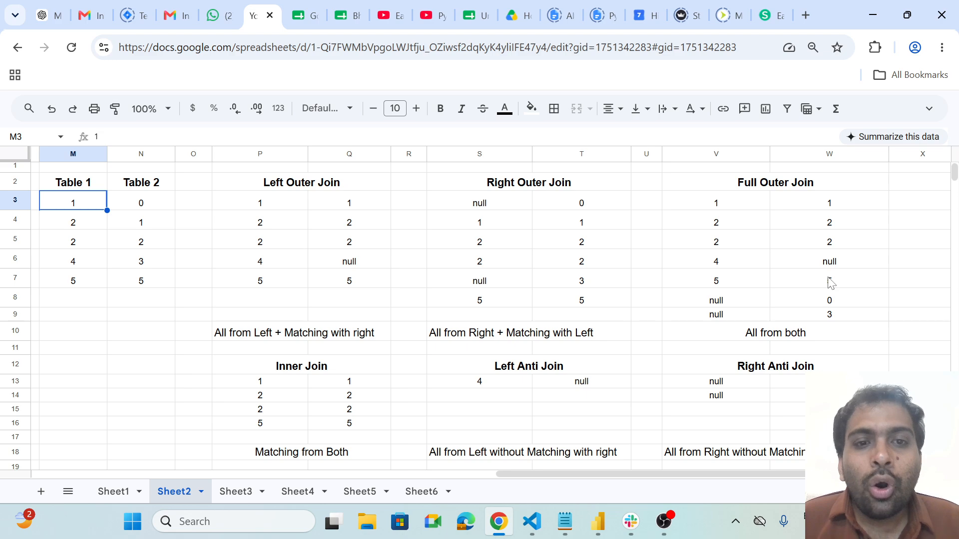
left_click(852, 319)
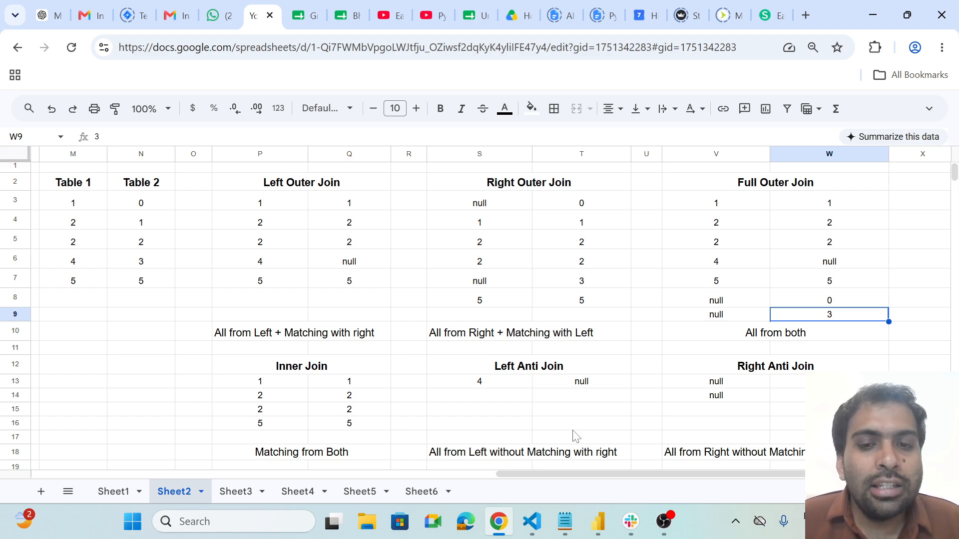
left_click(758, 438)
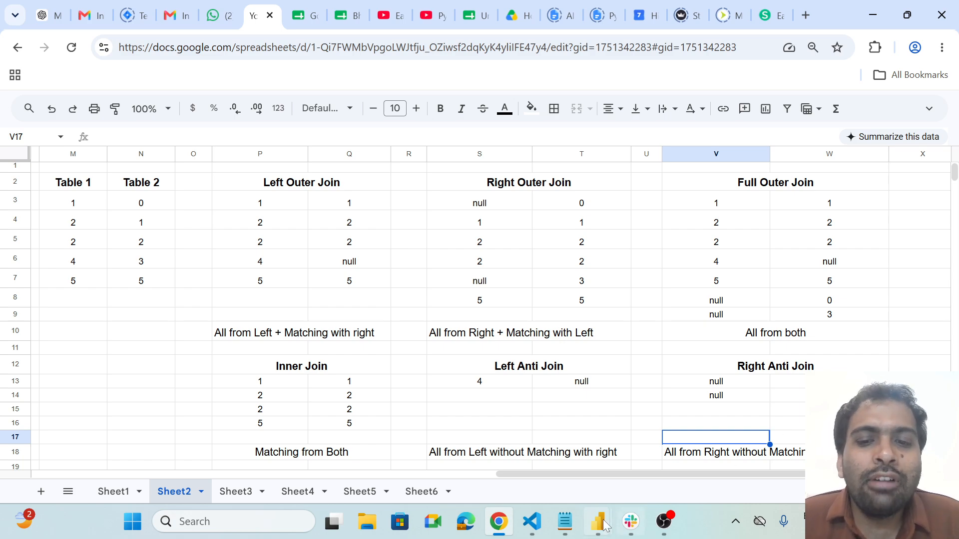
Switch to Power Query Editor and cancel the open Merge dialog for the Orders table.
mouse_move(598, 522)
left_click(675, 443)
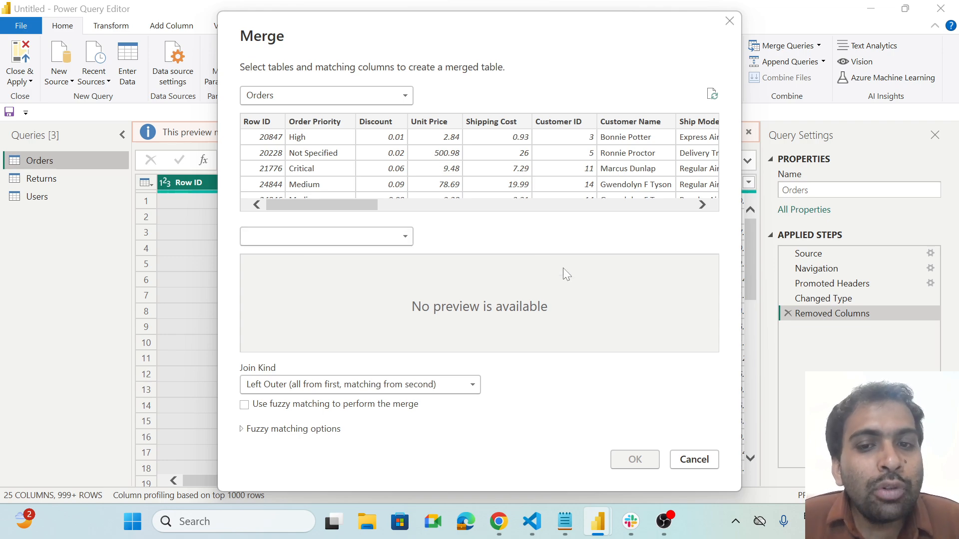
left_click(694, 464)
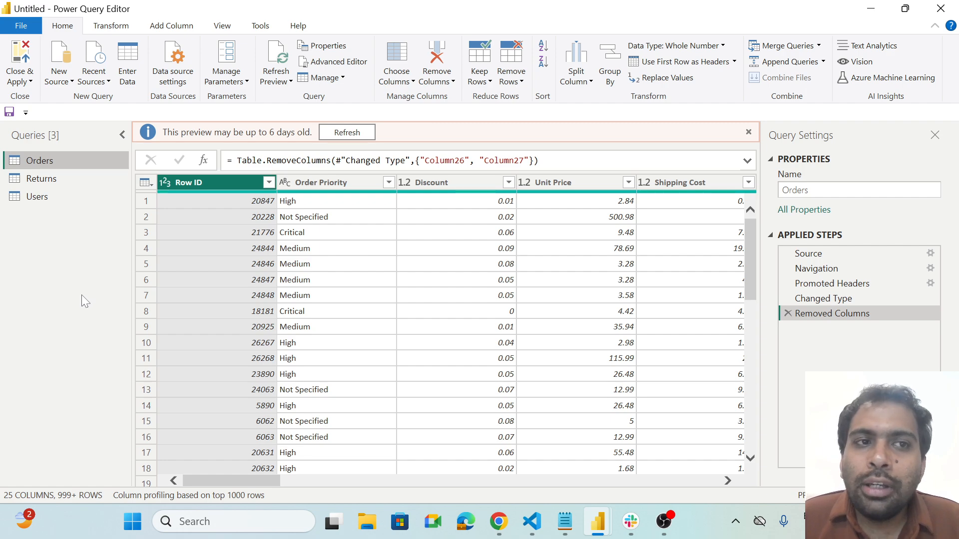
Start a manually entered table with five rows and name it "Table 1".
left_click(131, 56)
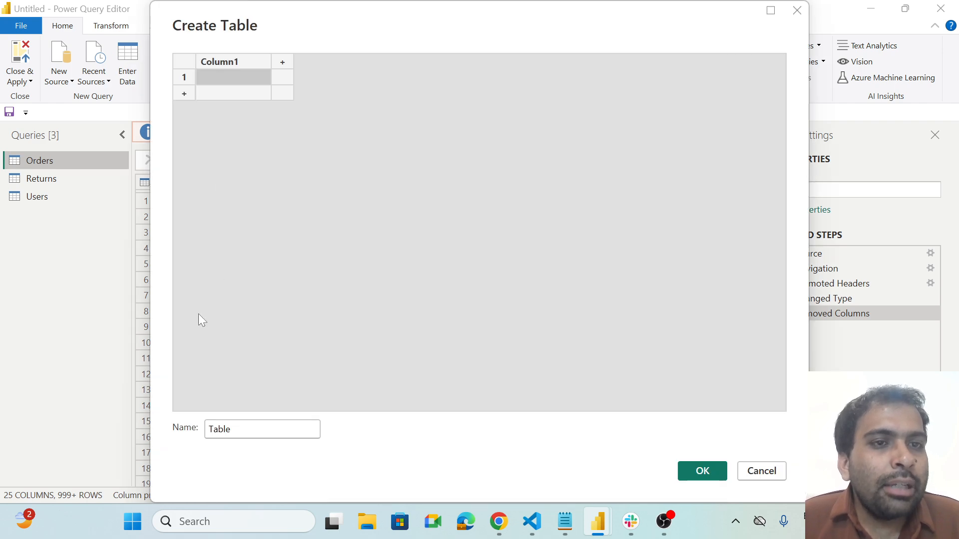
left_click(183, 95)
left_click(184, 108)
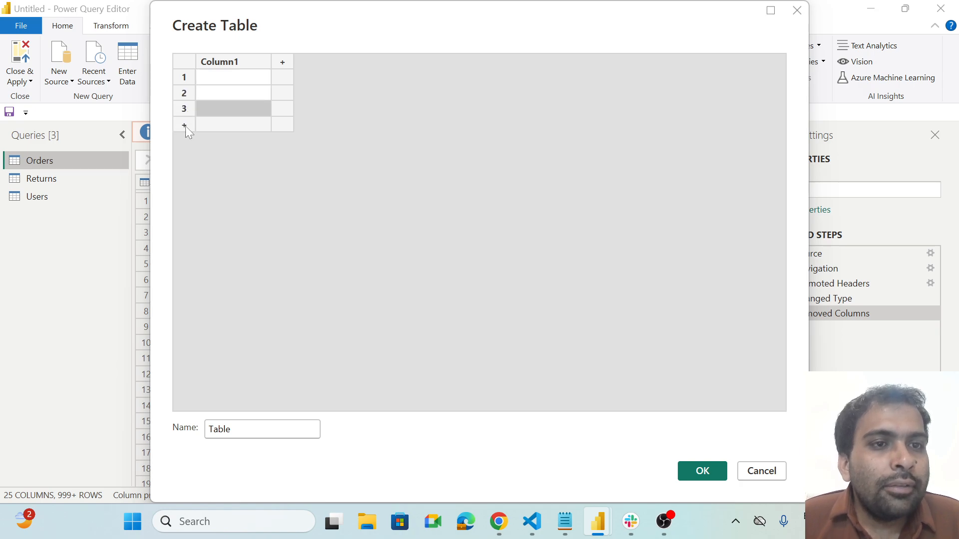
left_click(184, 128)
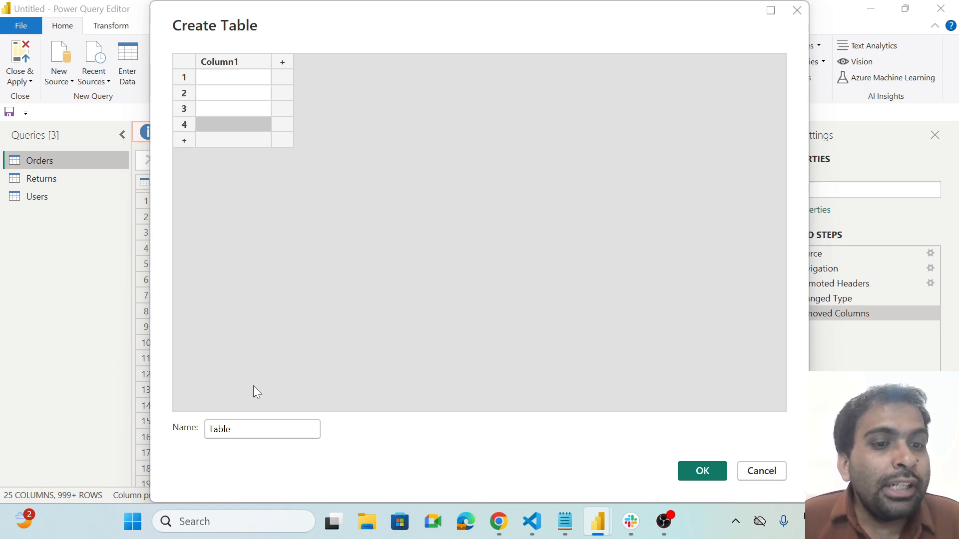
left_click(230, 429)
type("1")
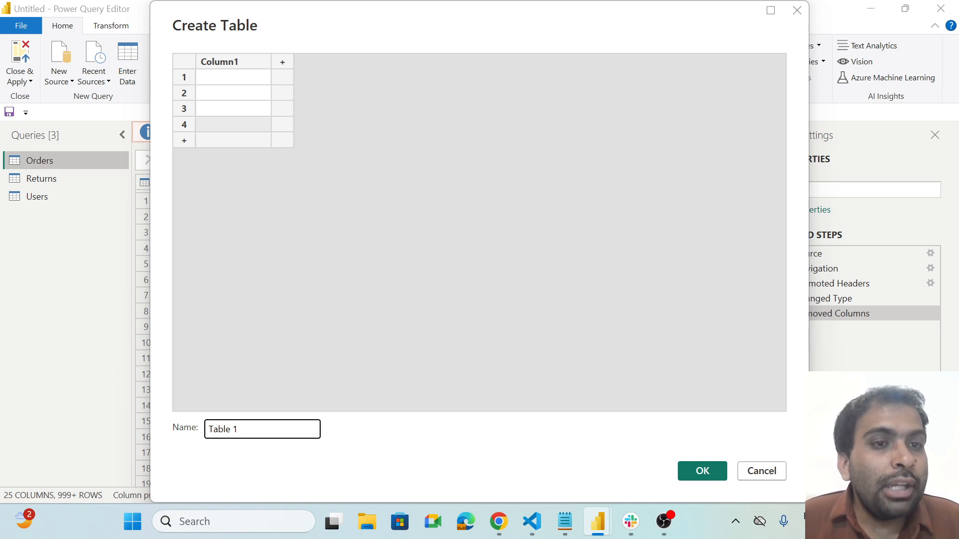
left_click(184, 140)
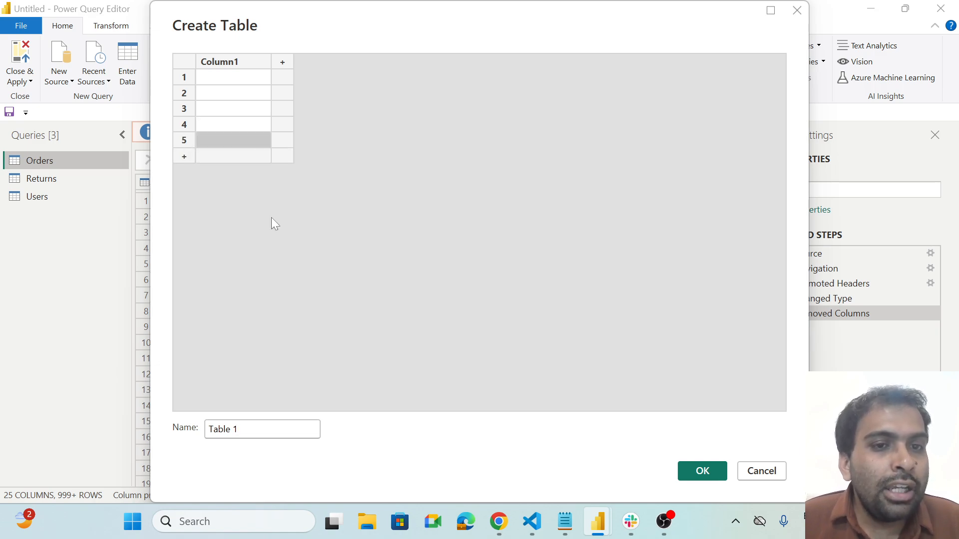
Copy the Table 1 values in M3:M7 from the Google Sheets tab into Column1 of the new Power Query table and create it.
left_click(505, 527)
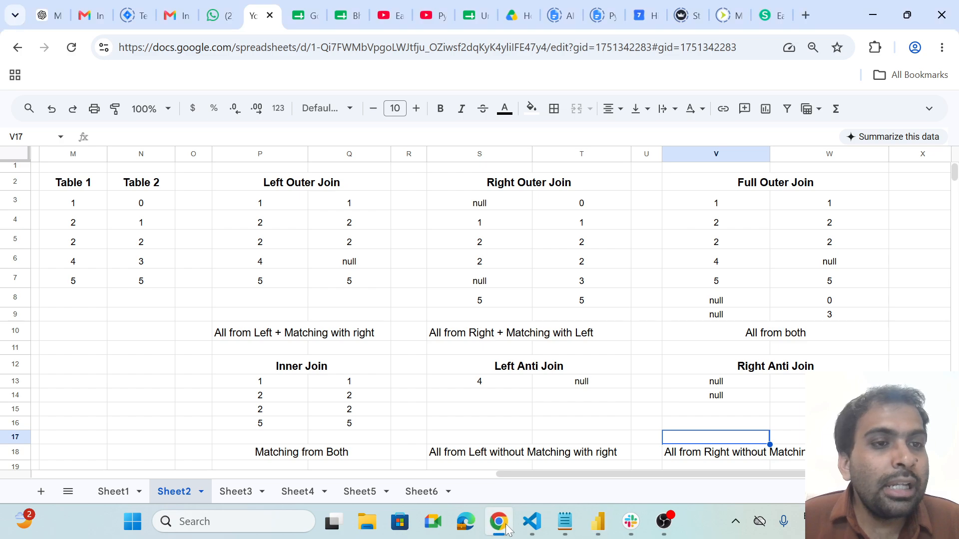
left_click_drag(82, 199, 83, 285)
key("ctrl+c")
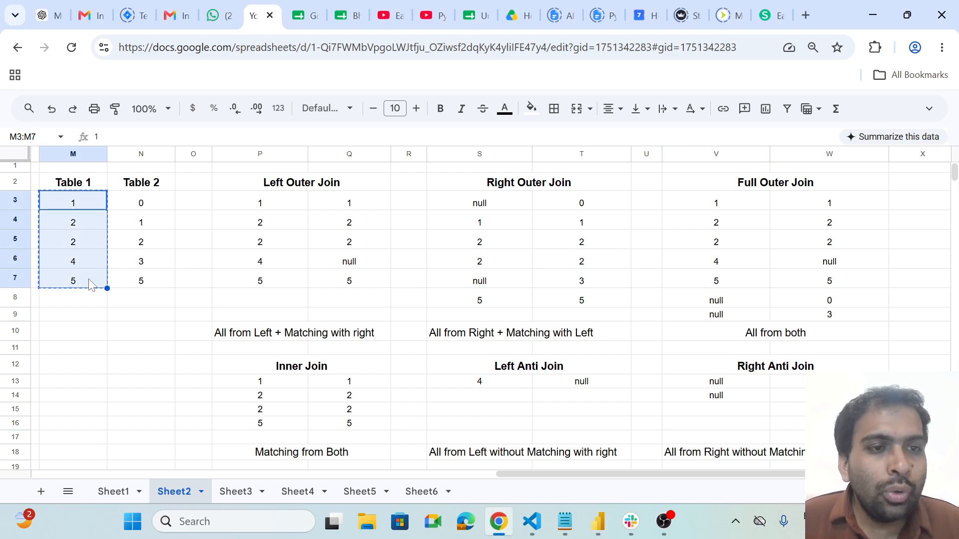
left_click(500, 525)
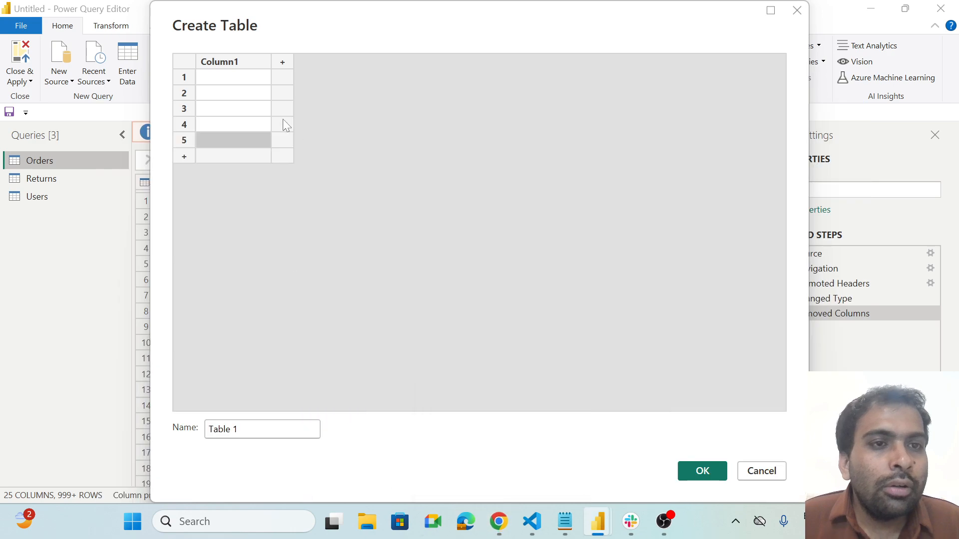
left_click(228, 77)
key("ctrl+v")
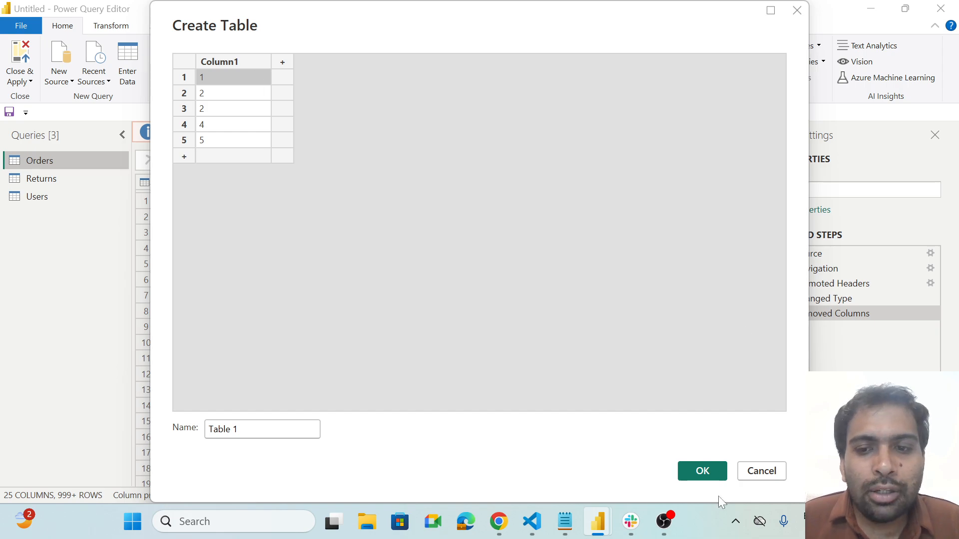
left_click(705, 471)
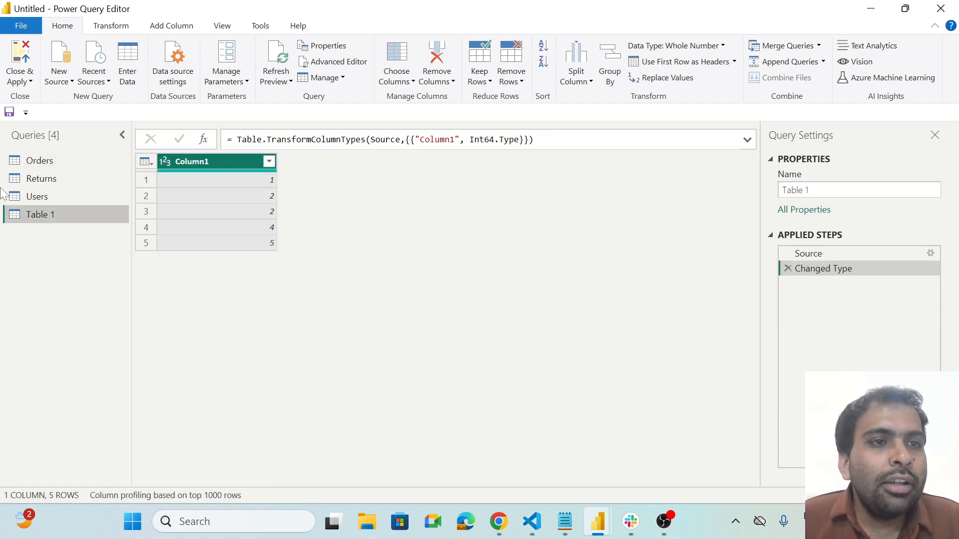
Start another manually entered table with five rows and name it "Table 2".
left_click(126, 59)
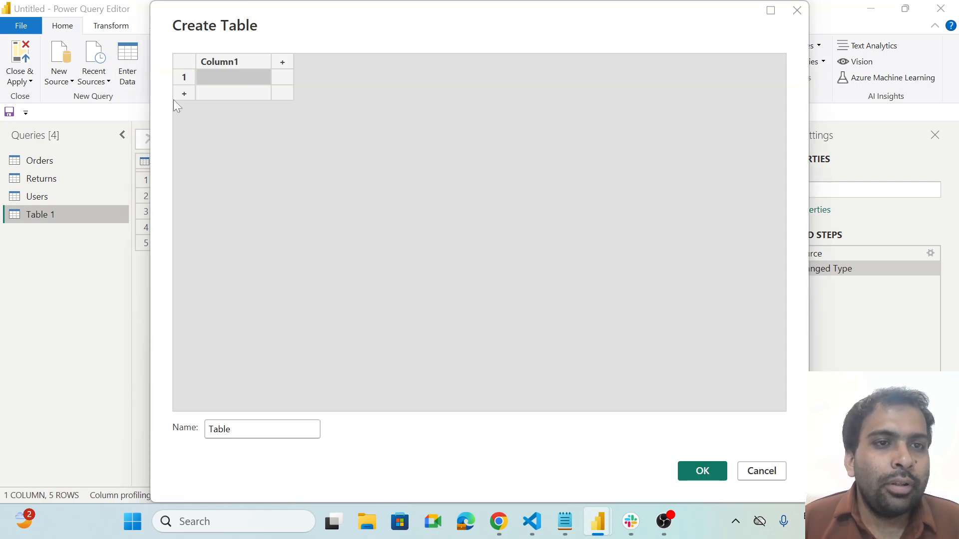
left_click(182, 95)
left_click(182, 109)
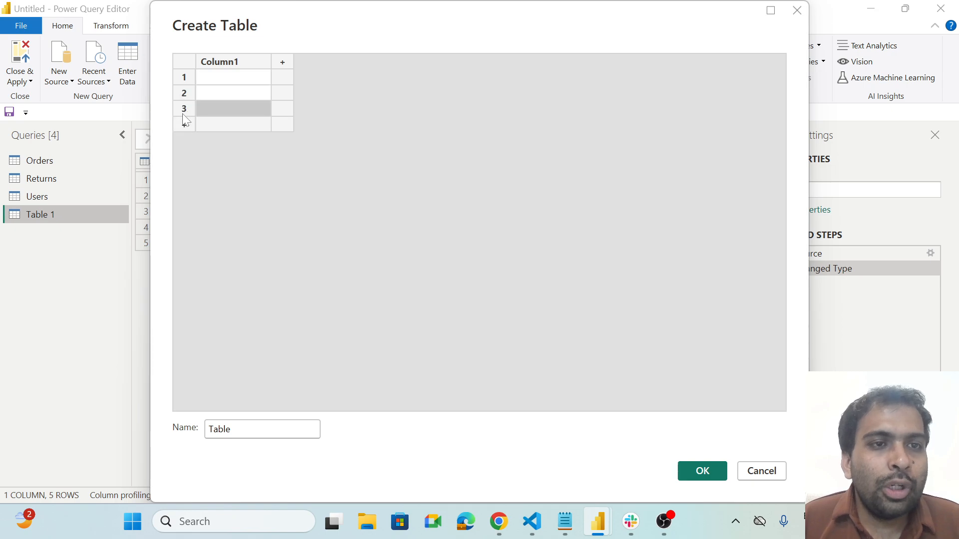
left_click(185, 130)
left_click(187, 144)
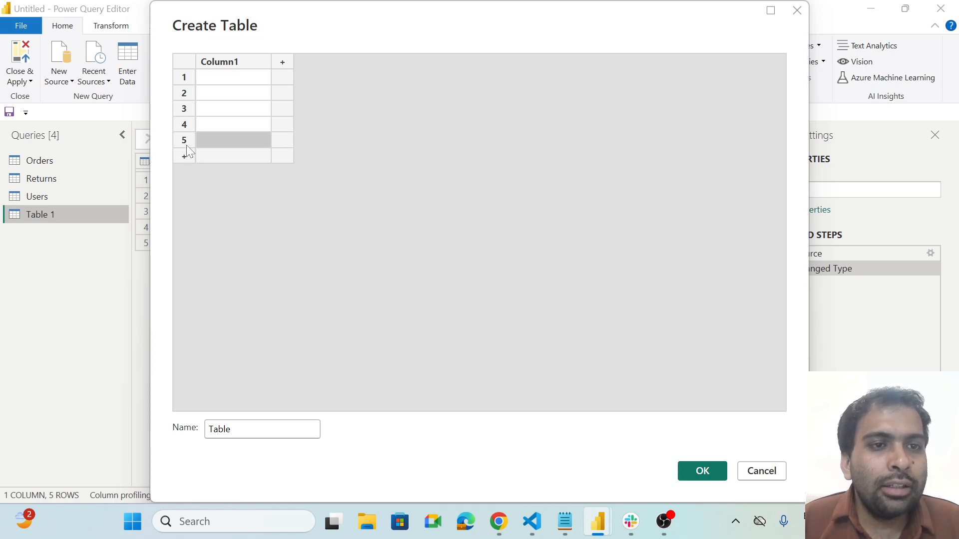
left_click(235, 429)
type("2")
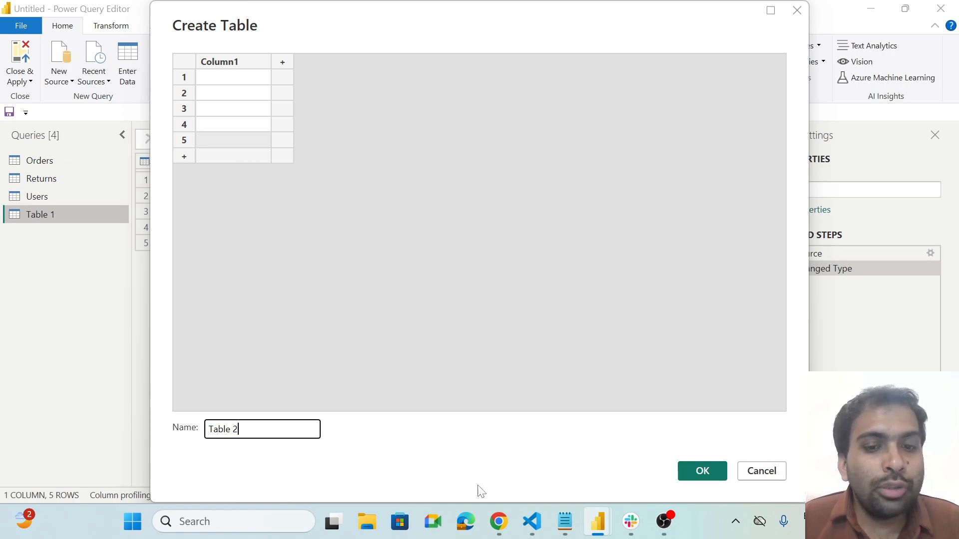
Copy the Table 2 values in N3:N7 from Google Sheets into Column1 of the new Power Query table and create it.
left_click(499, 522)
left_click_drag(166, 202, 163, 278)
key("ctrl+c")
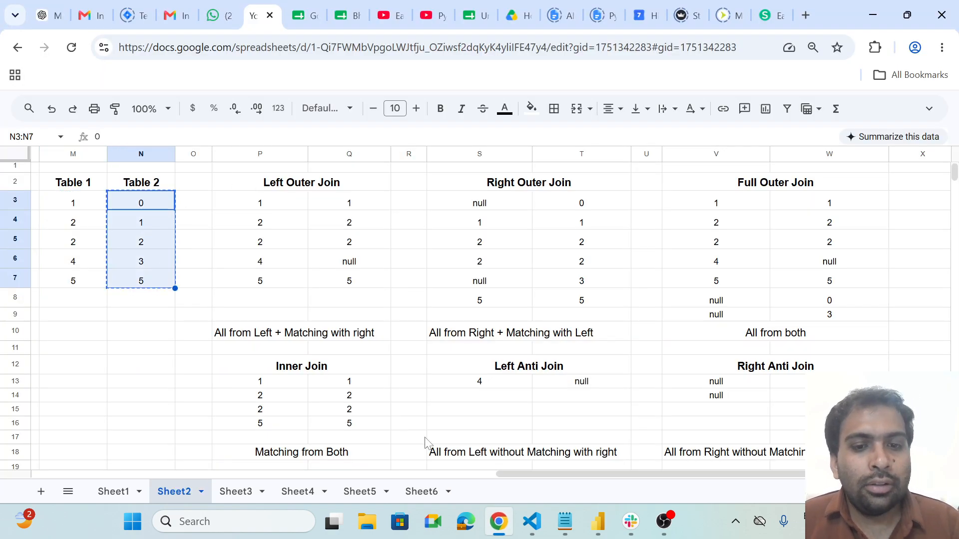
left_click(598, 522)
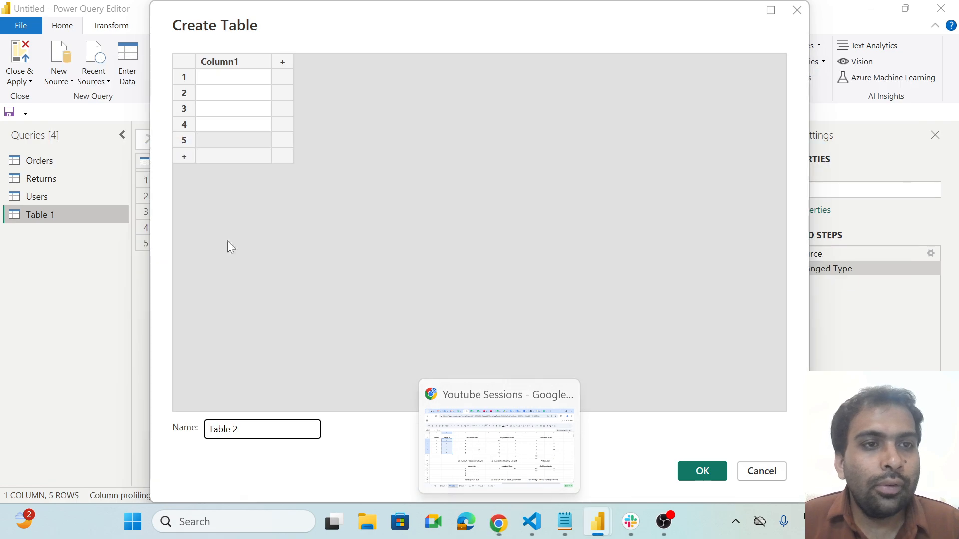
left_click(210, 75)
key("ctrl+v")
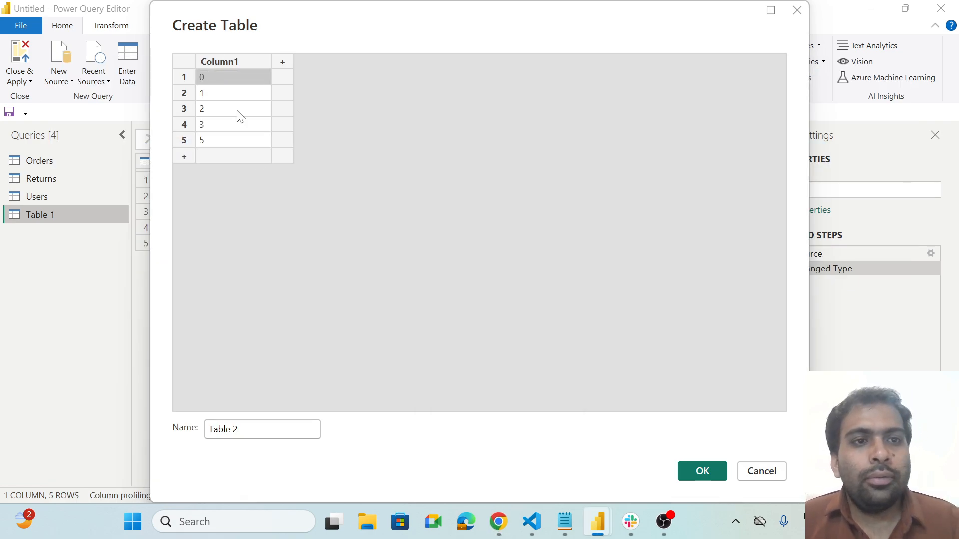
left_click(711, 468)
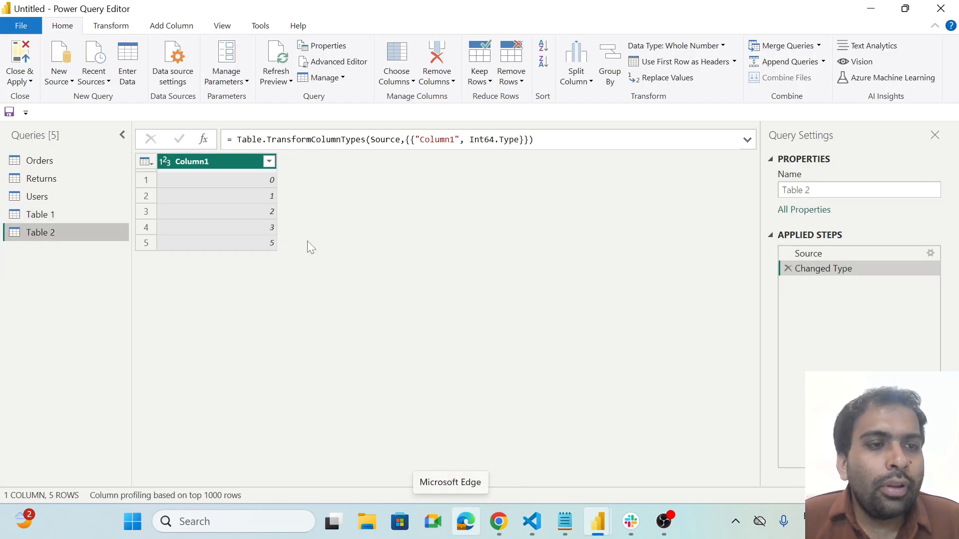
Start merging Table 1 with Table 2 as a new query, matching Column1 of both tables.
left_click(55, 215)
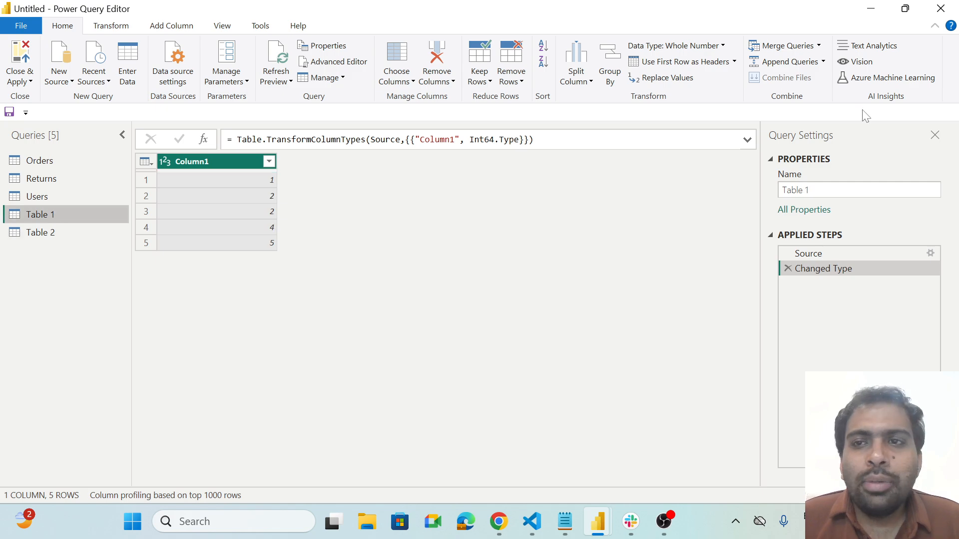
left_click(818, 45)
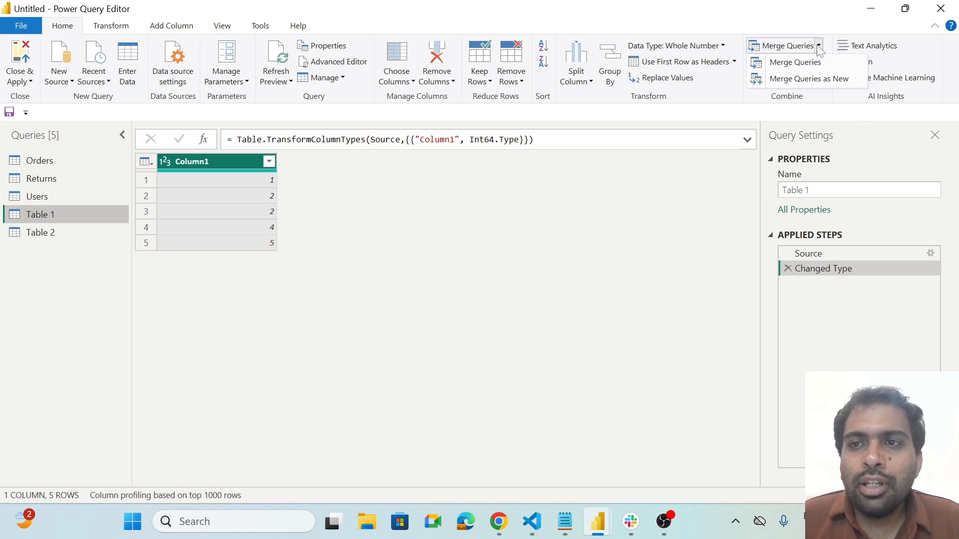
left_click(808, 79)
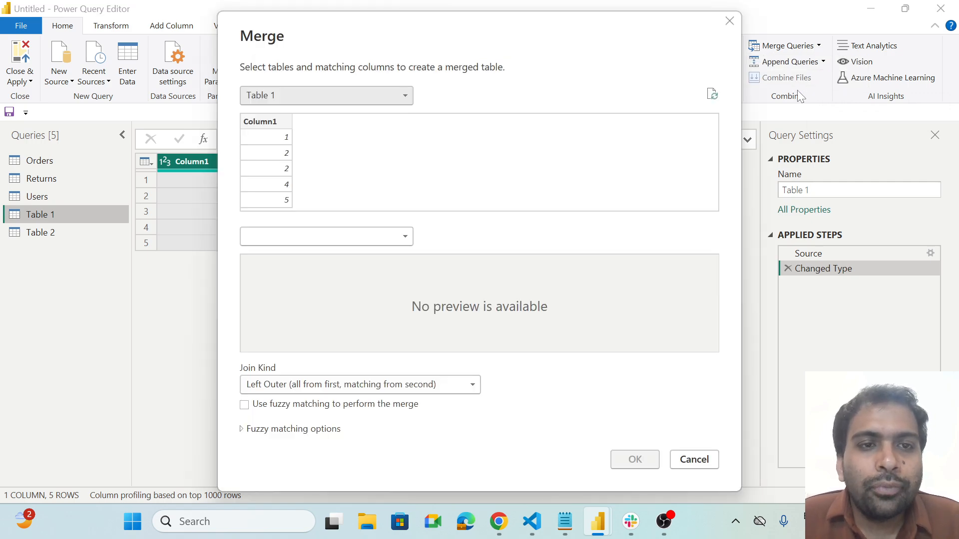
left_click(311, 237)
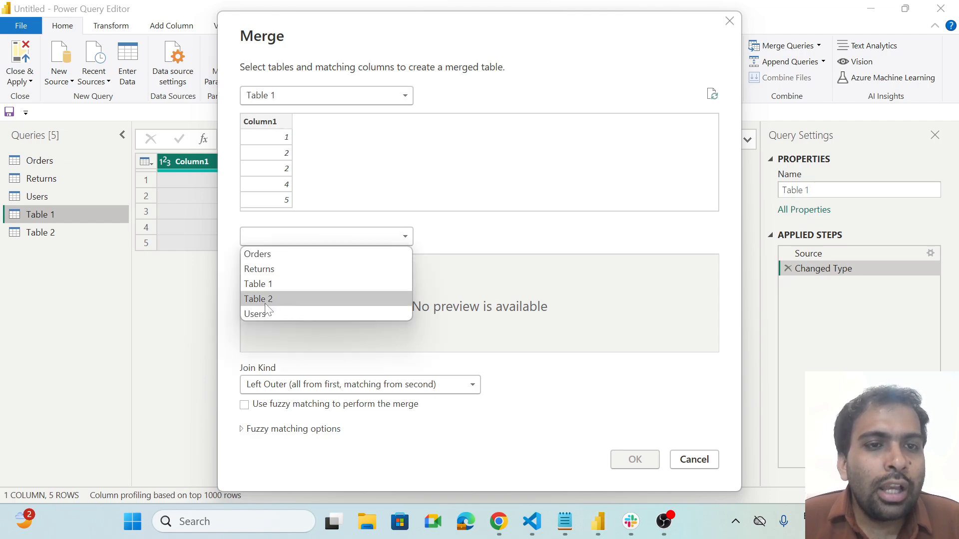
left_click(266, 303)
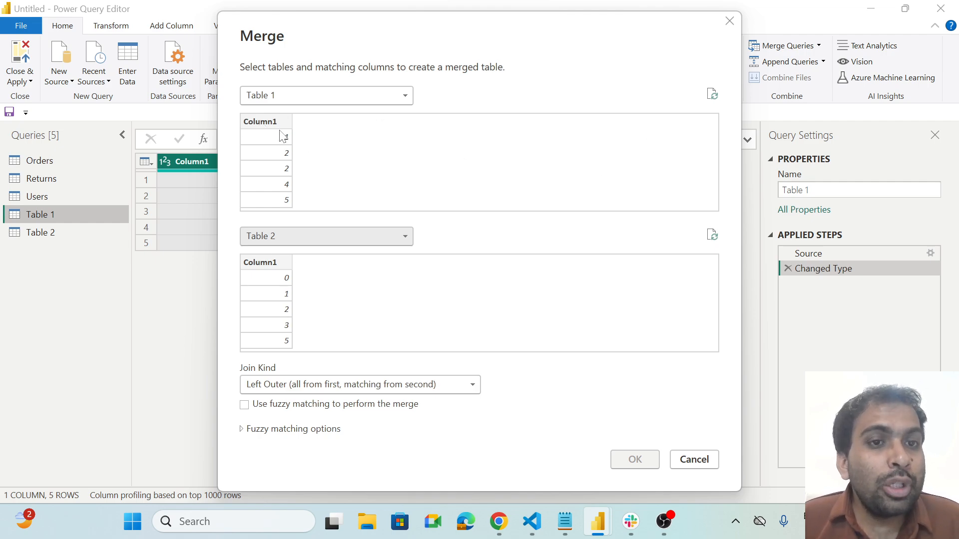
left_click(272, 124)
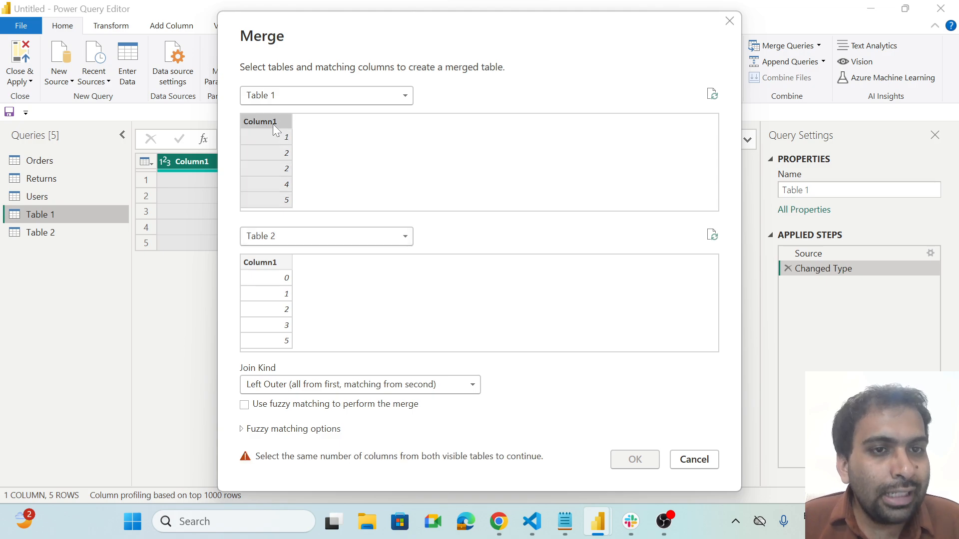
left_click(268, 262)
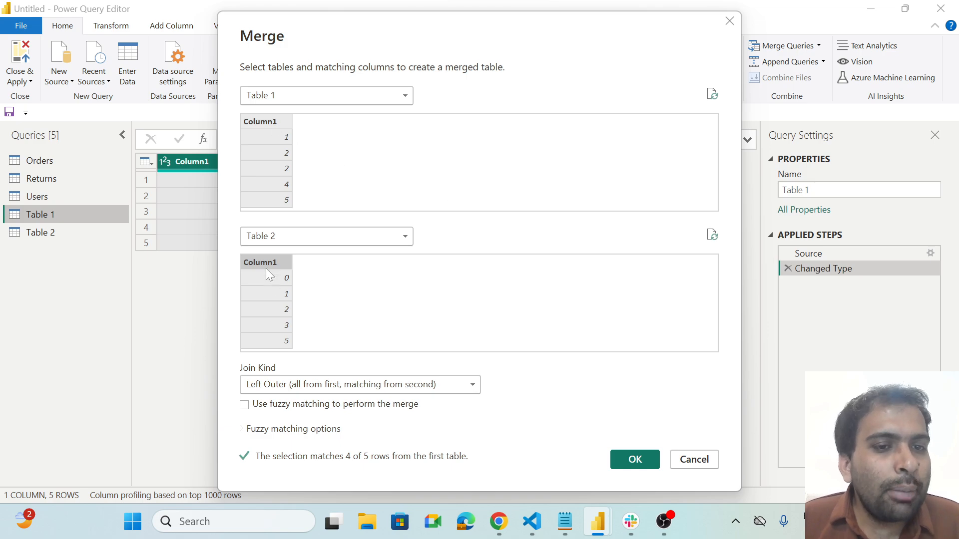
Create the merge with the Left Outer join kind and expand Column1 from the Table 2 column, keeping the original name as prefix.
left_click(273, 384)
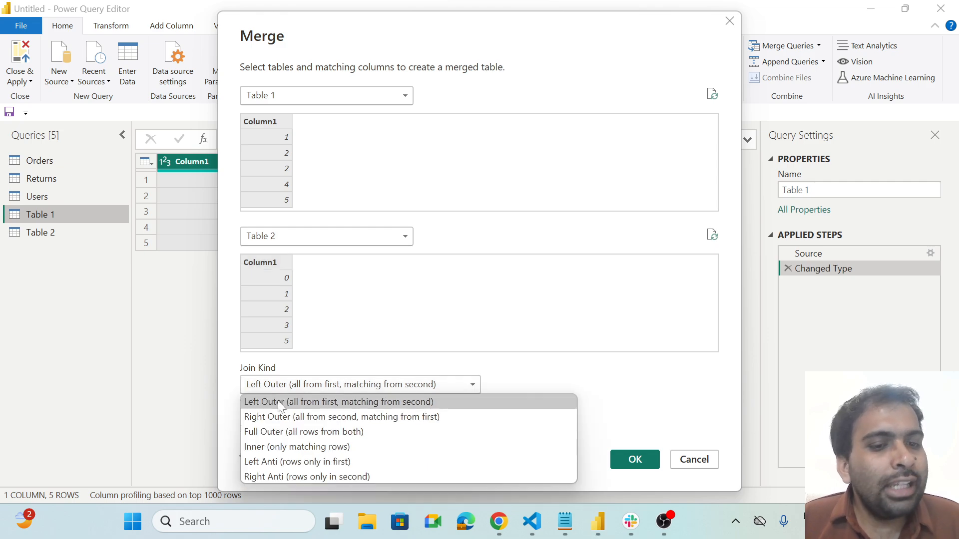
left_click(280, 403)
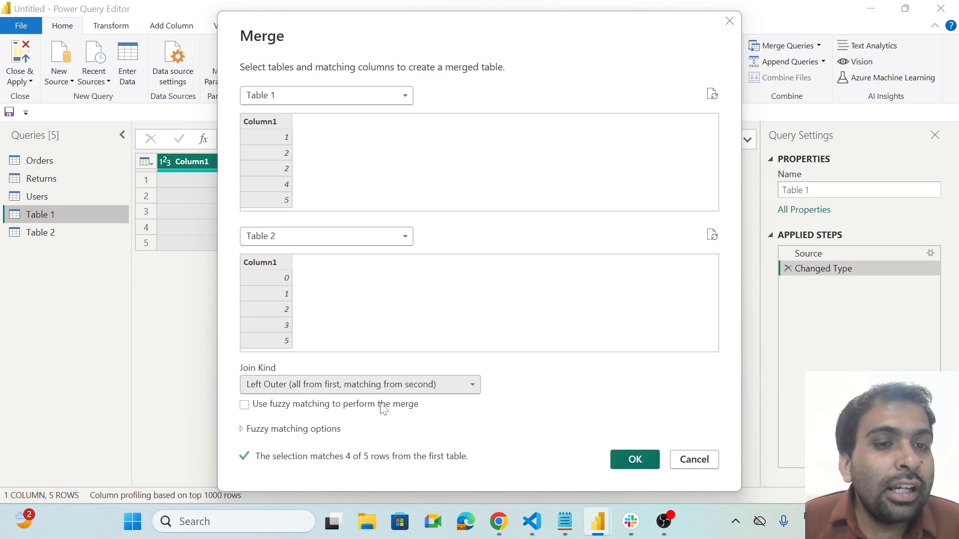
left_click(259, 122)
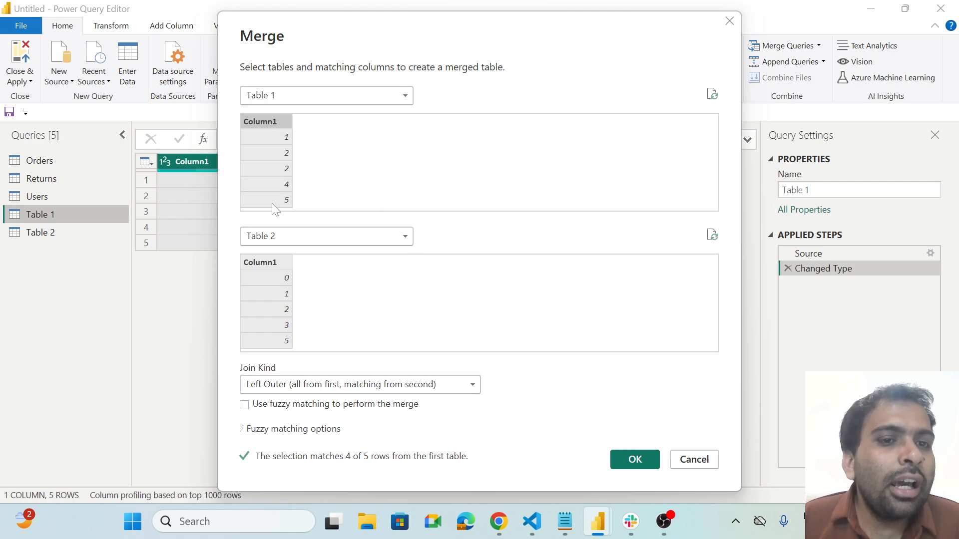
left_click(268, 260)
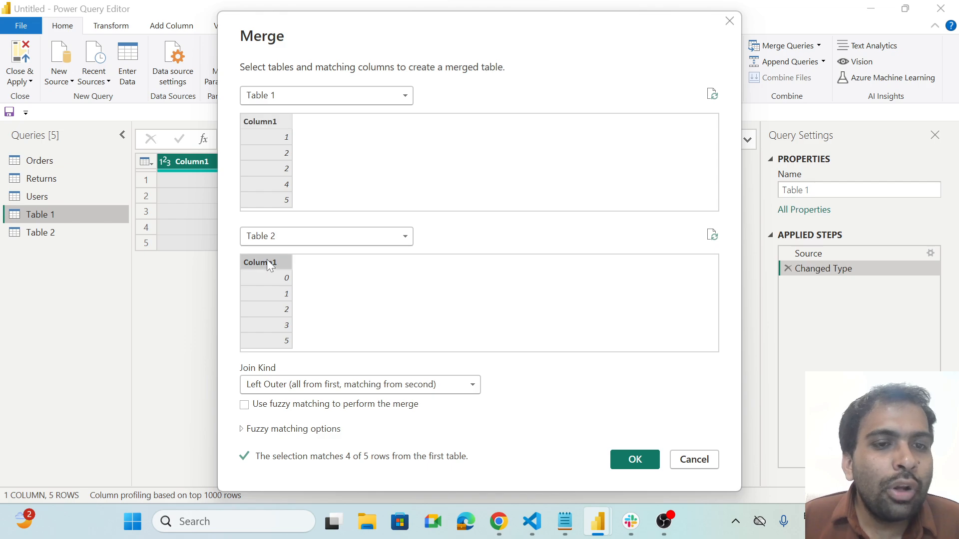
left_click(635, 463)
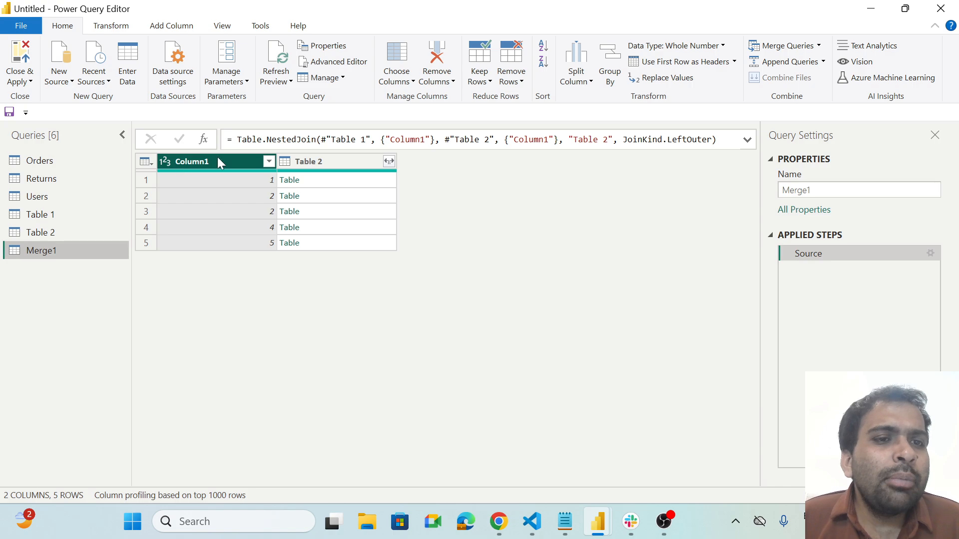
left_click(388, 158)
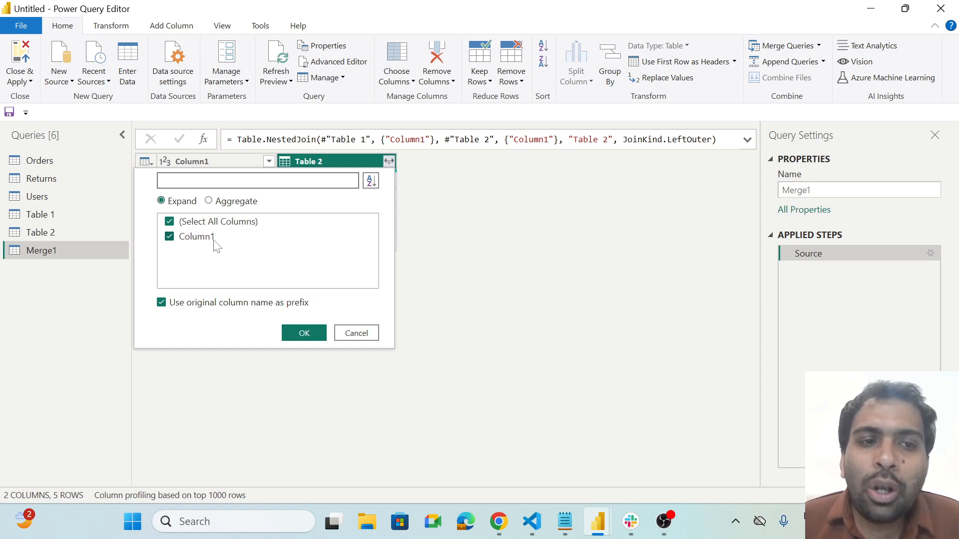
left_click(299, 333)
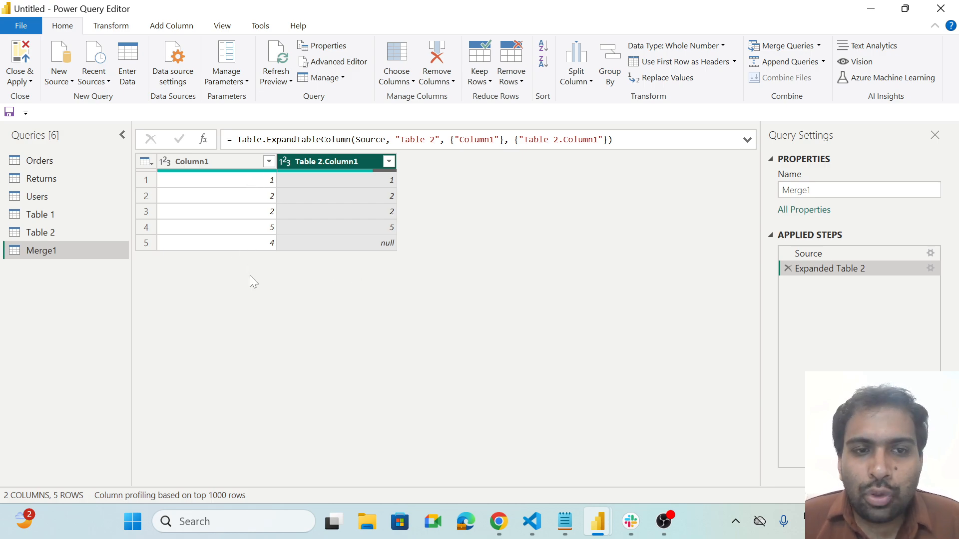
Compare the expanded left outer merge with the Left Outer Join sample in Google Sheets, then return to Power Query Editor.
left_click(498, 522)
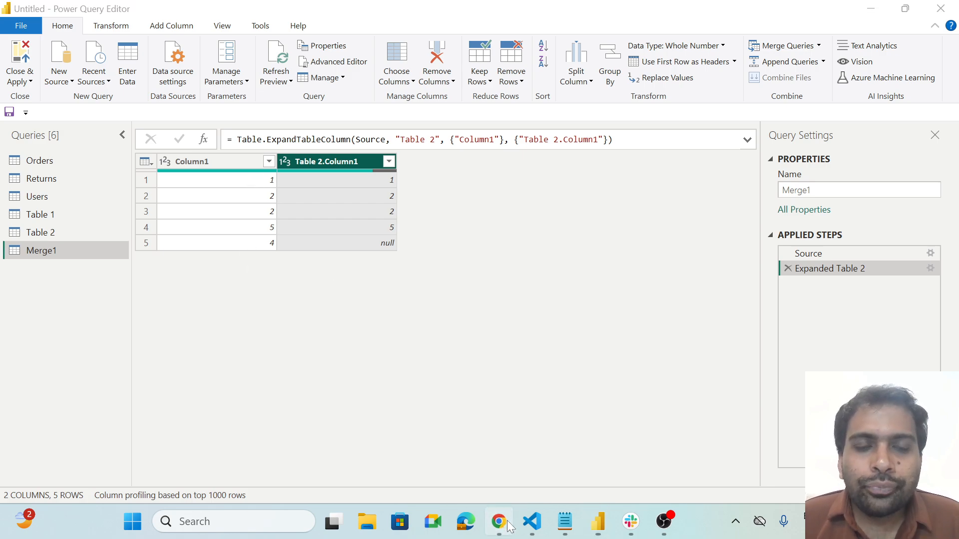
left_click_drag(263, 203, 349, 282)
left_click(408, 300)
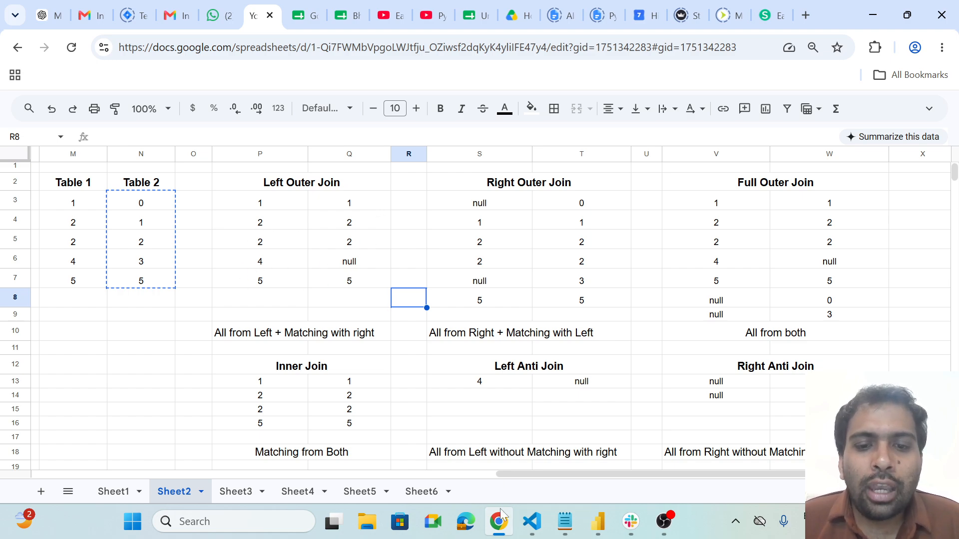
left_click(501, 523)
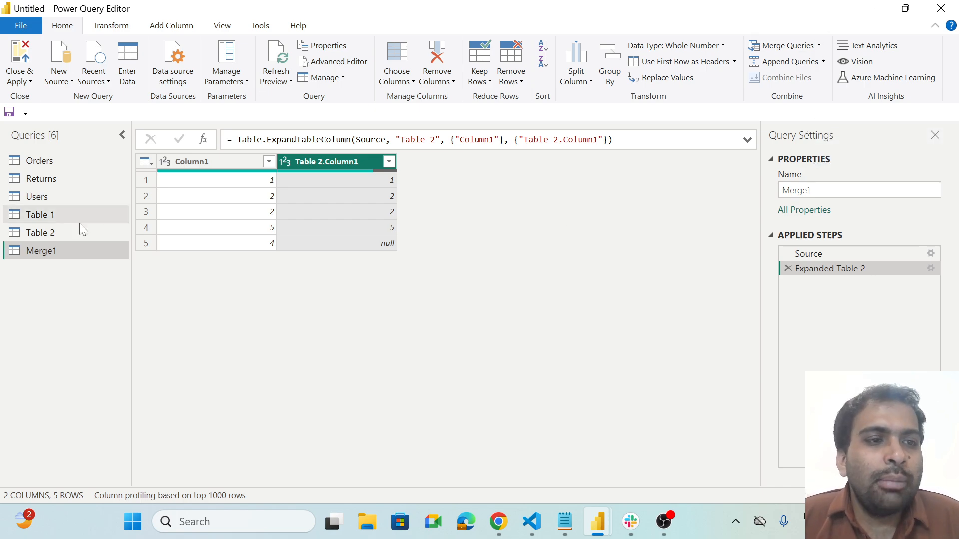
Set up a second merge as a new query from Table 1 and Table 2, again matched on Column1.
left_click(68, 210)
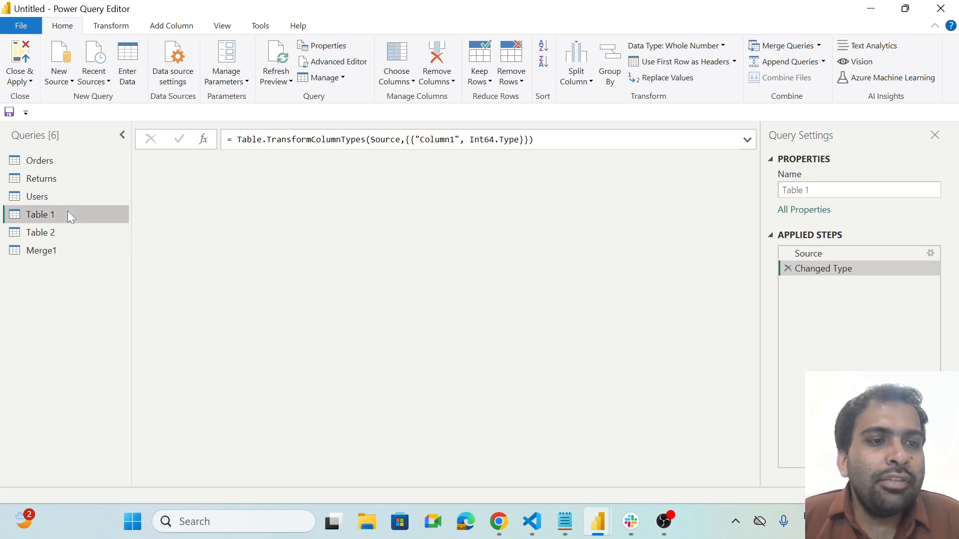
left_click(819, 46)
left_click(806, 80)
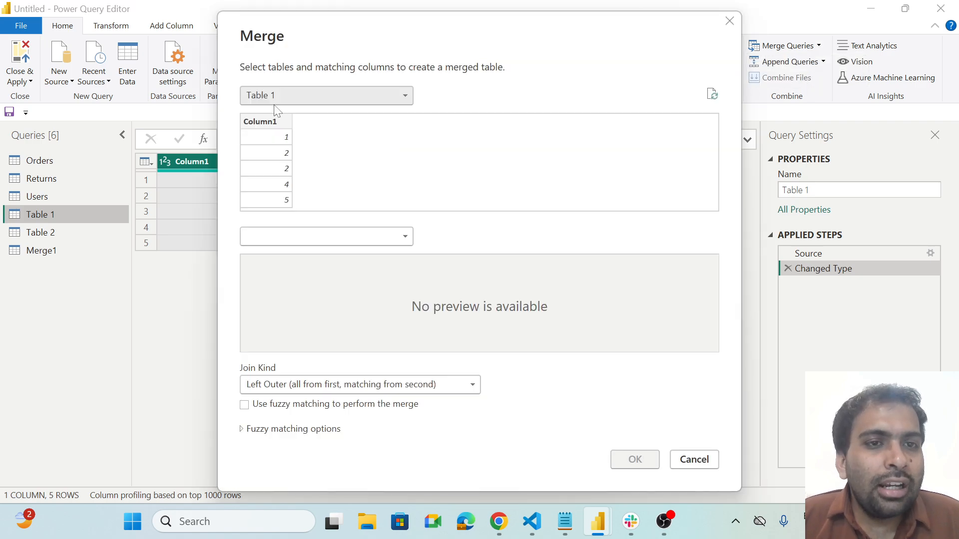
left_click(268, 123)
left_click(301, 234)
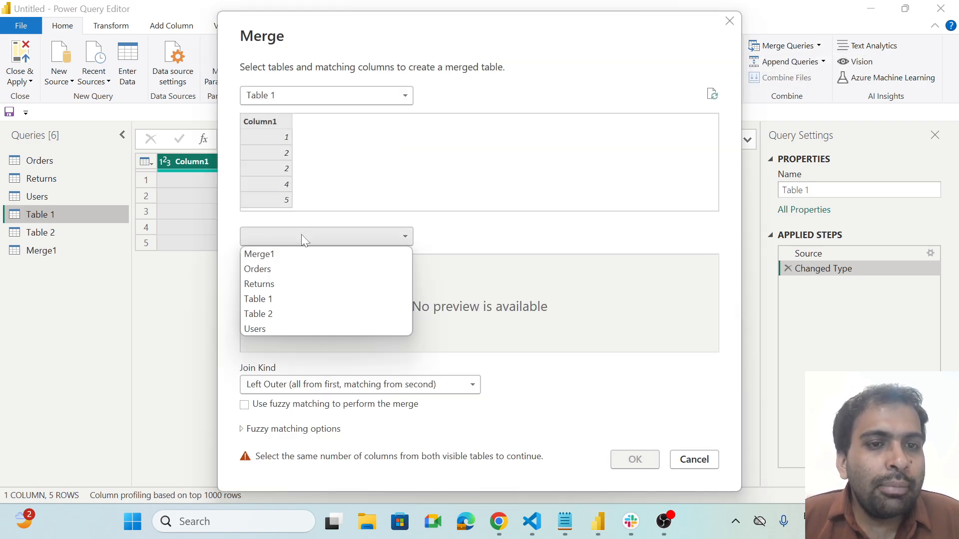
left_click(276, 314)
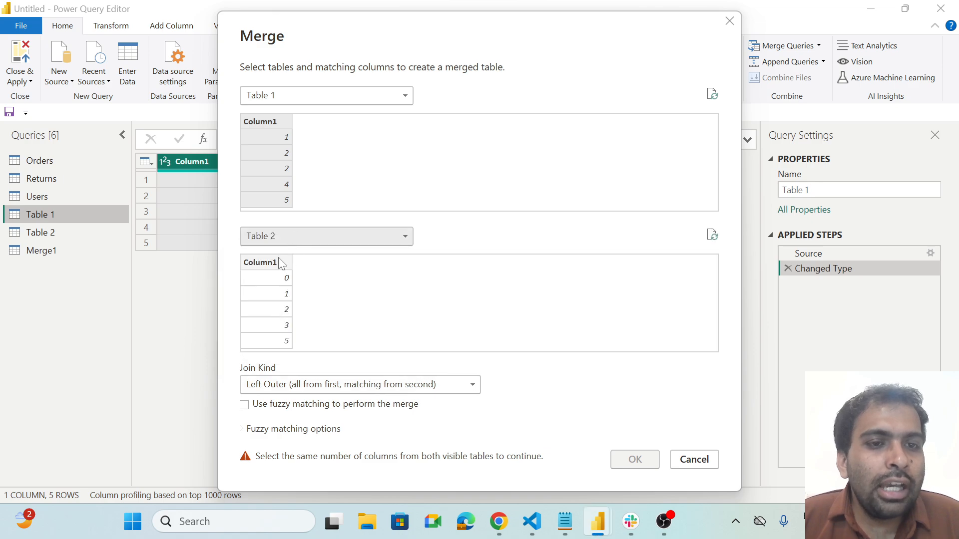
left_click(277, 262)
Create this merge with the Right Outer join kind and expand Column1 from the Table 2 column with its name prefix.
left_click(281, 384)
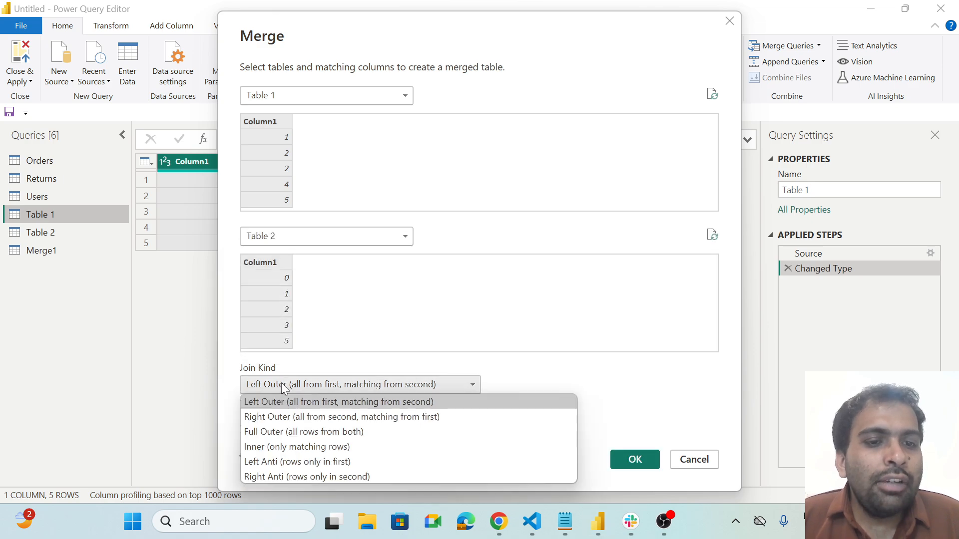
left_click(277, 417)
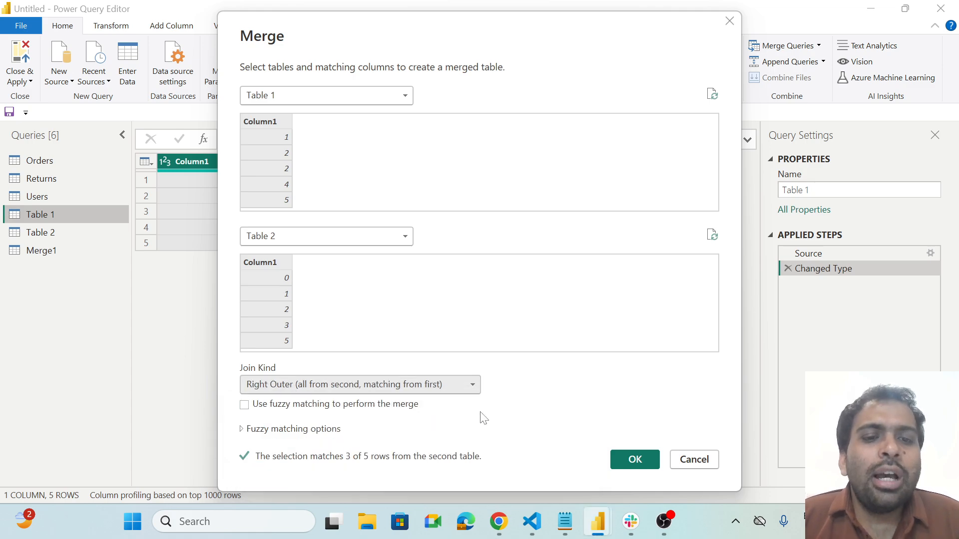
left_click(639, 460)
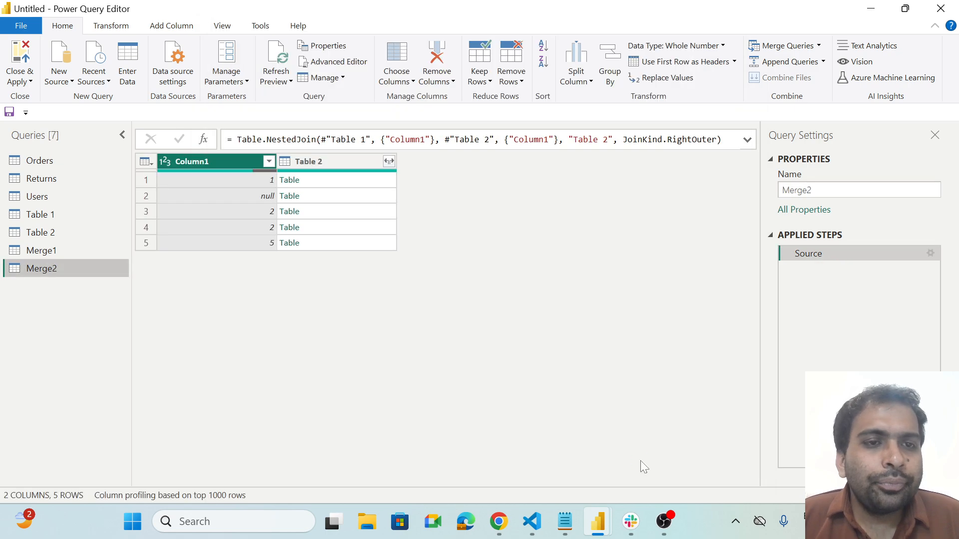
left_click(389, 161)
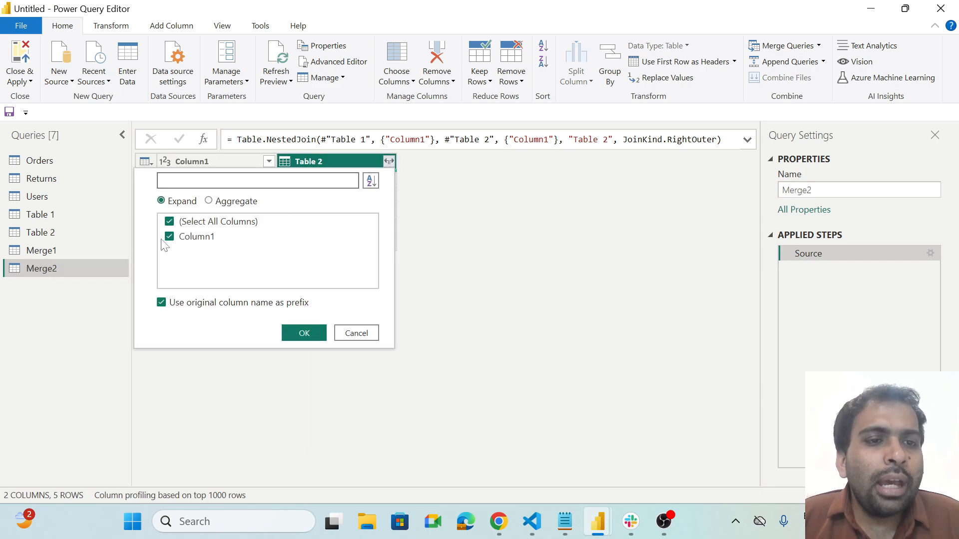
left_click(290, 333)
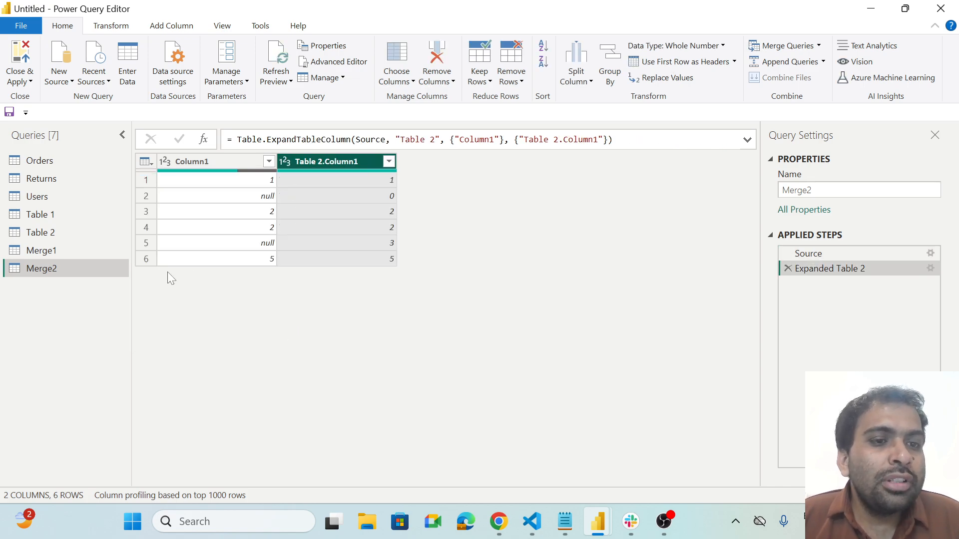
Compare the expanded right outer merge with the Right Outer Join sample in Google Sheets, ending back in Power Query Editor.
left_click(498, 521)
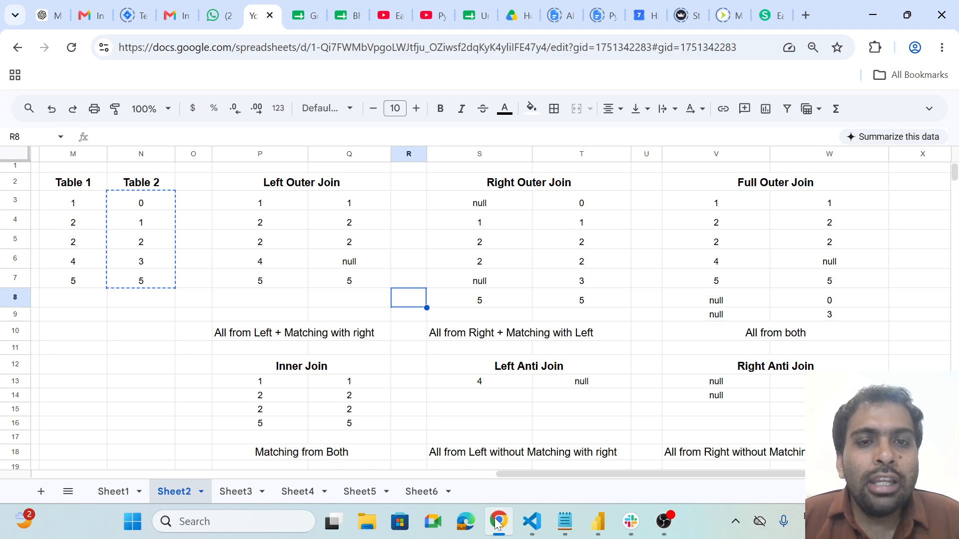
left_click(492, 299, "shift")
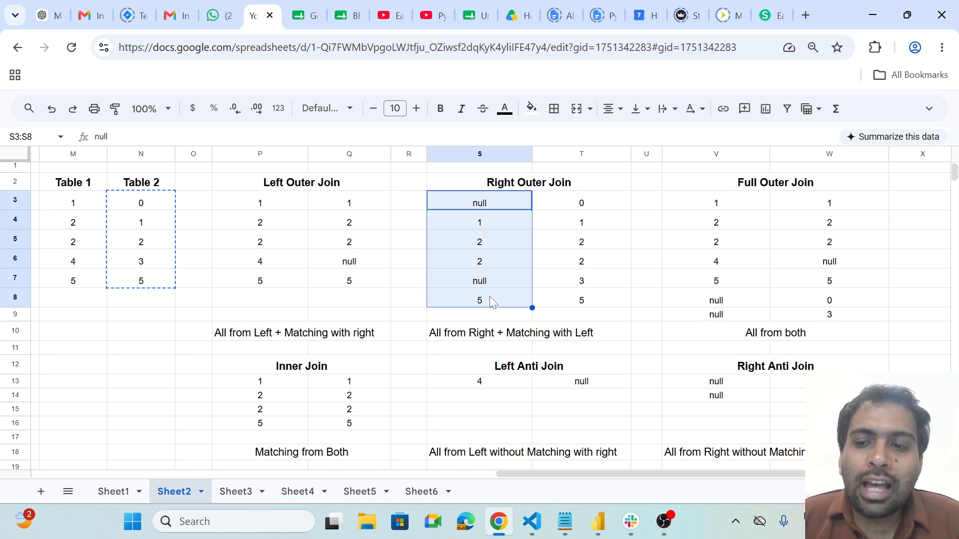
left_click(585, 265)
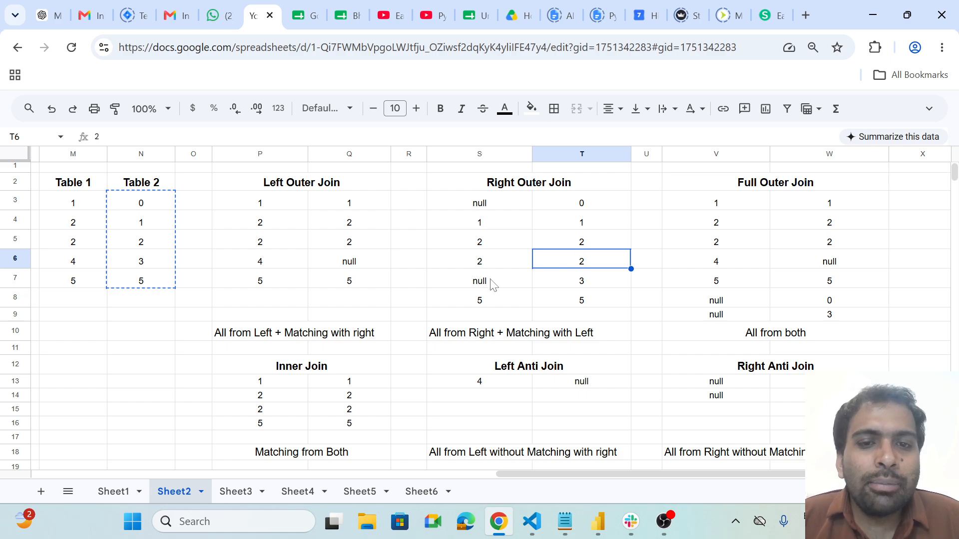
left_click(499, 520)
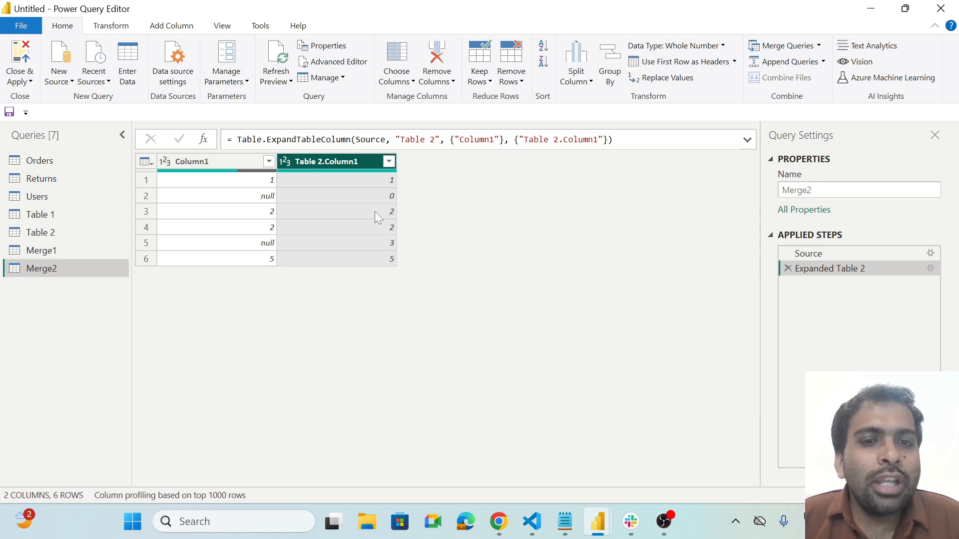
left_click(499, 521)
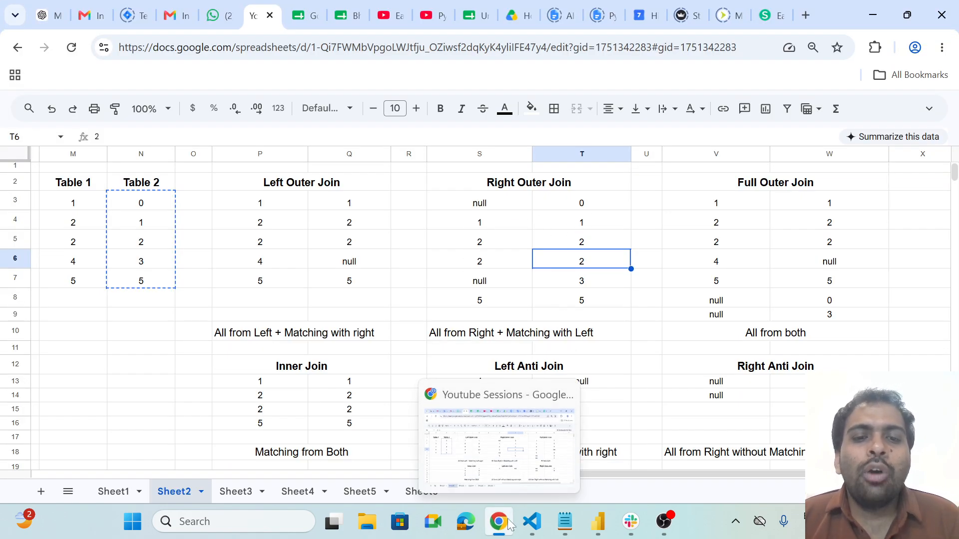
left_click(598, 522)
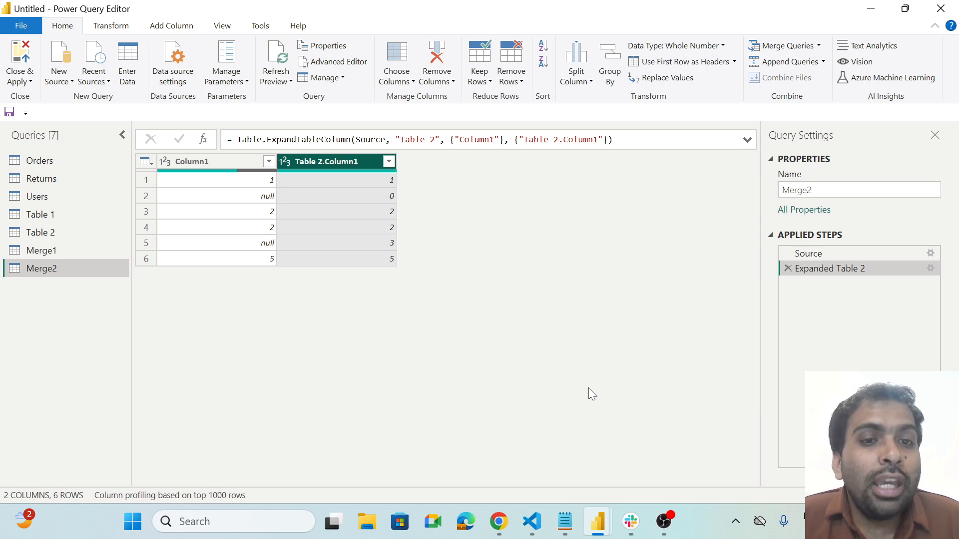
Switch to Google Sheets and copy the Table 1 and Table 2 sample block M2:N7 to the cells starting at M10.
left_click(500, 522)
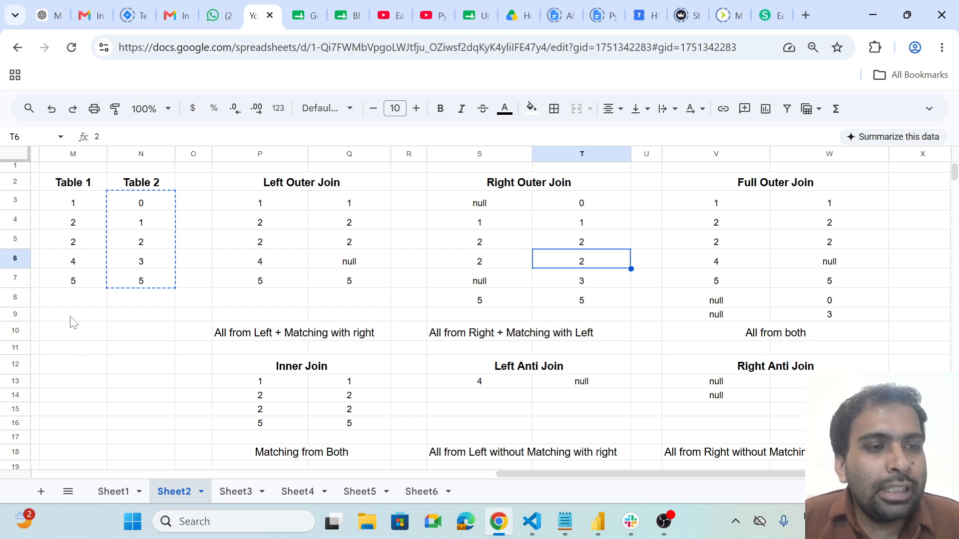
left_click_drag(72, 183, 148, 277)
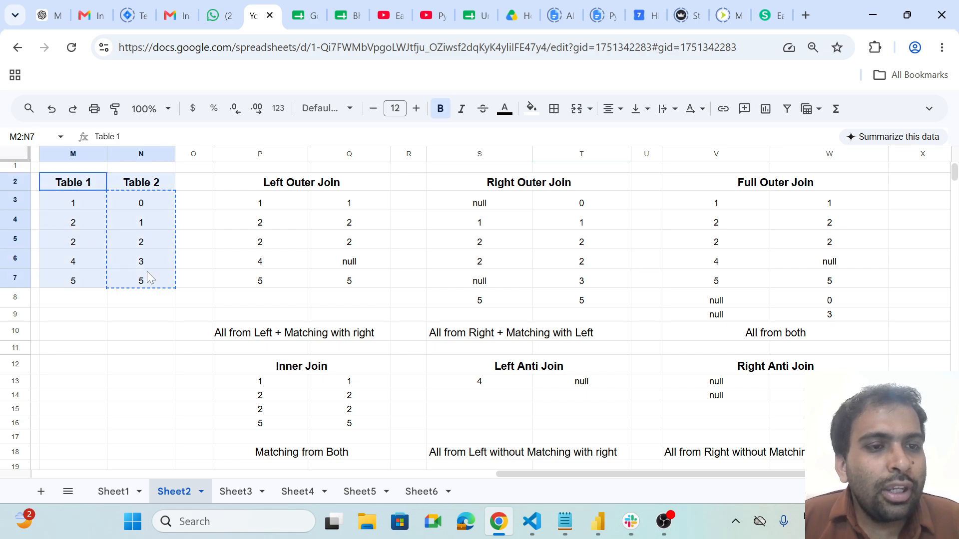
key("ctrl+c")
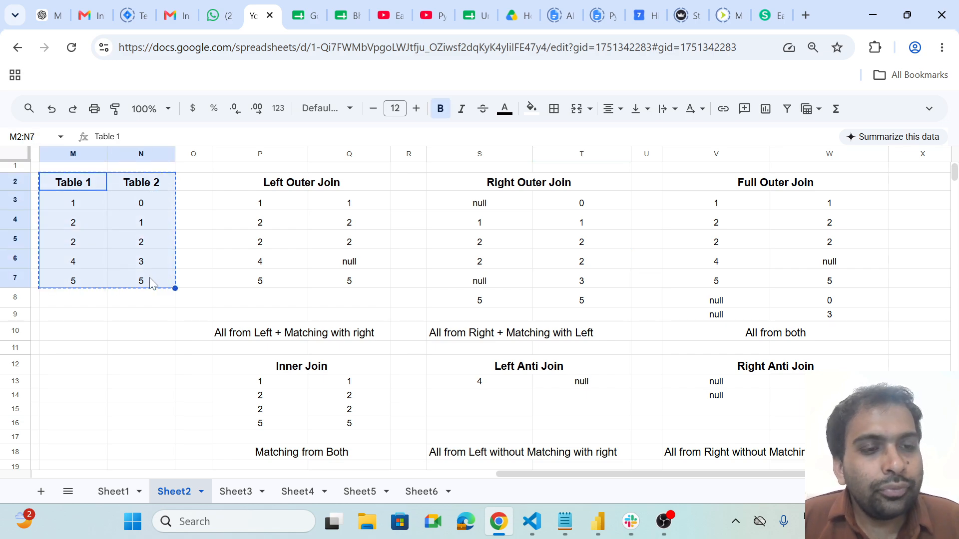
left_click(80, 319)
left_click(81, 332)
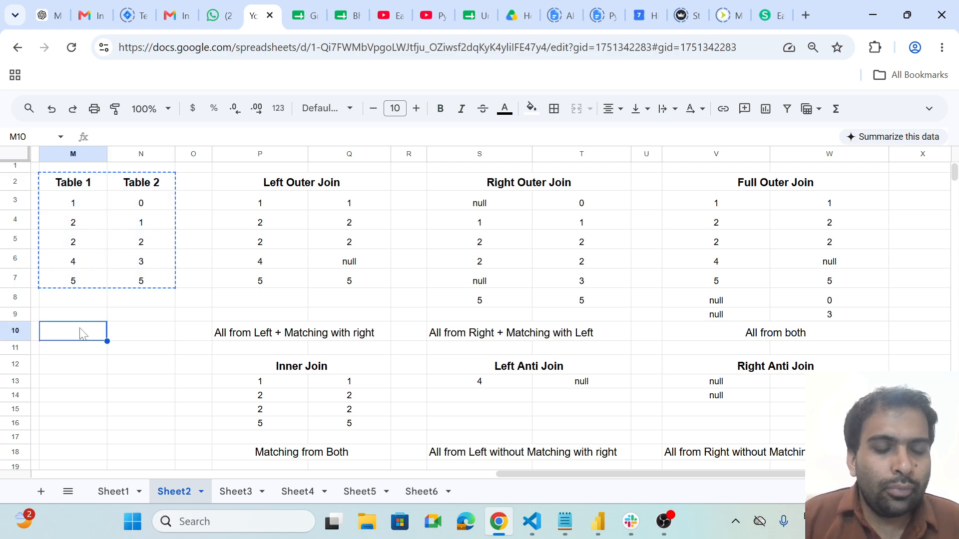
key("ctrl+v")
Merge cells M9:N9 above the copied tables, centre them, and enter the heading "Homework".
left_click_drag(83, 320, 129, 320)
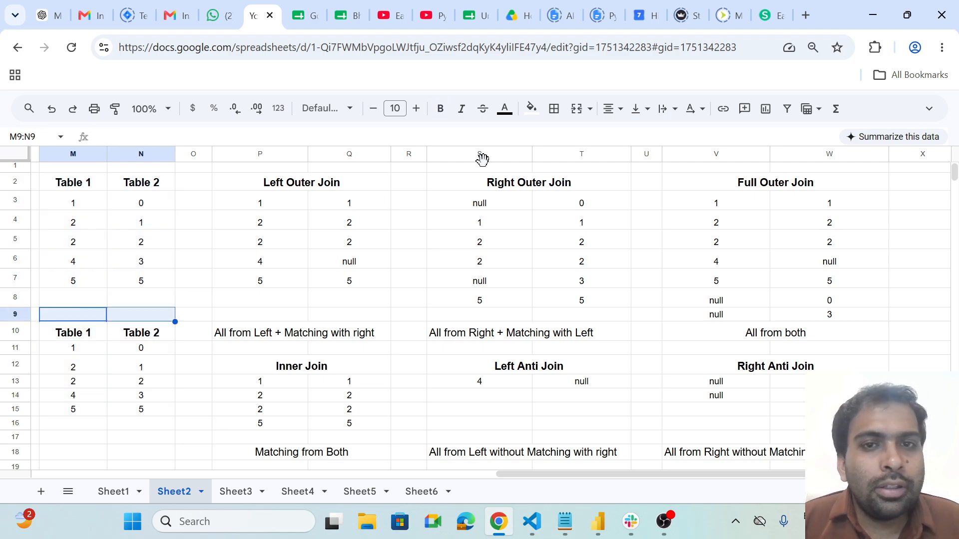
left_click(576, 111)
left_click(610, 109)
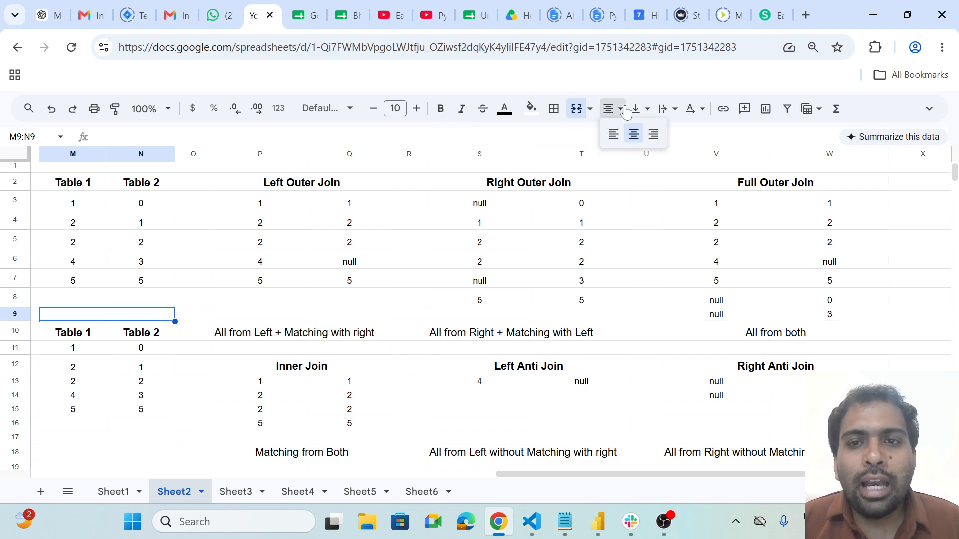
left_click(632, 135)
type("Hom")
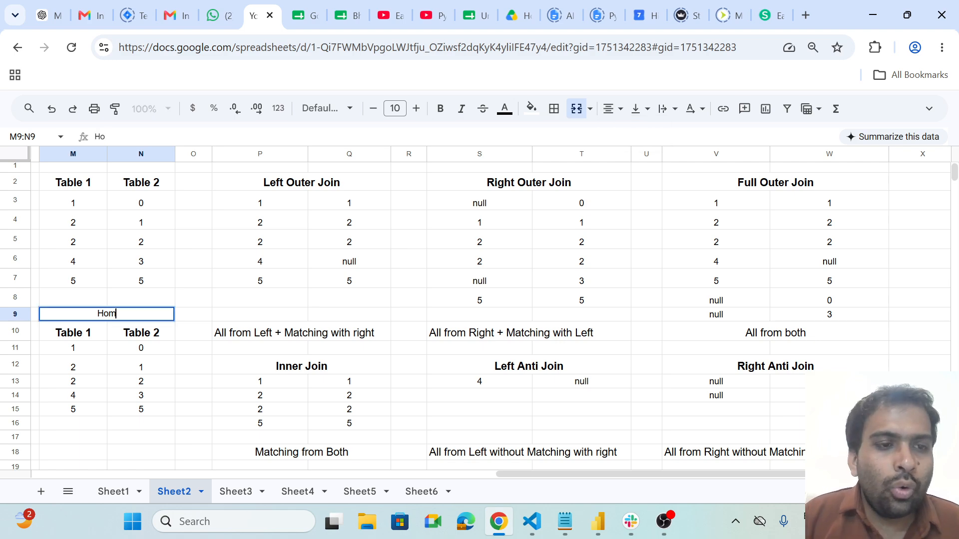
type("ework")
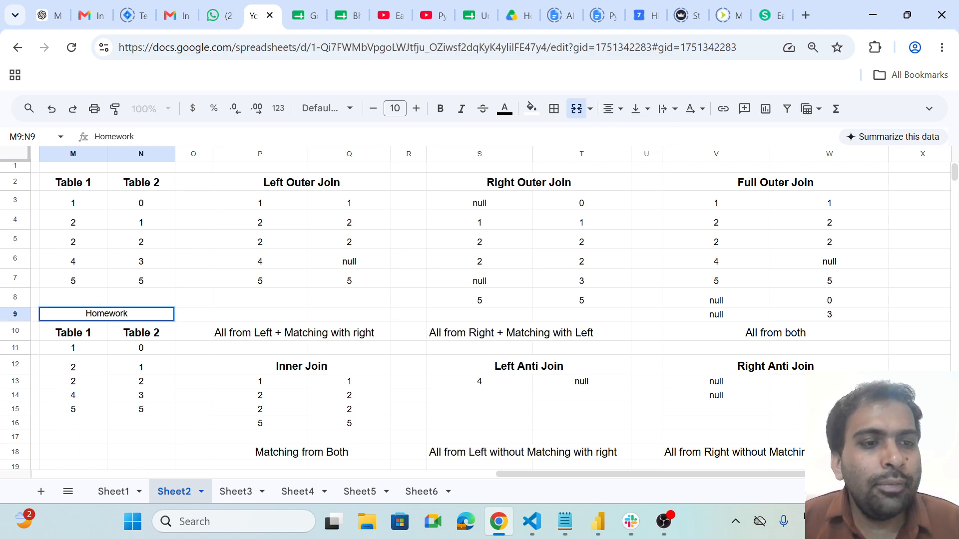
left_click(189, 350)
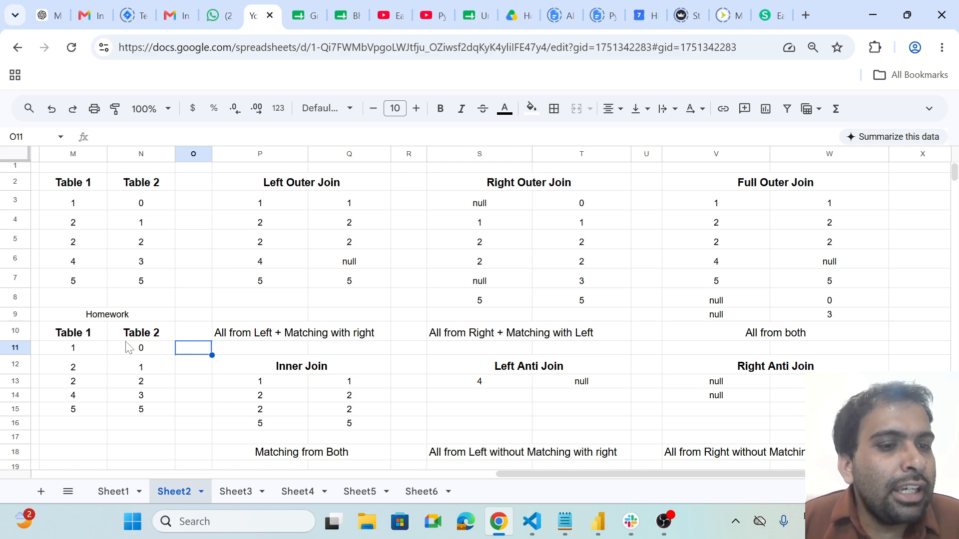
Clear the copied values in M11:N15 and enter 2, 3, 3 and 0 under the homework Table 1 in M11:M14.
left_click_drag(73, 349, 134, 408)
key("Delete")
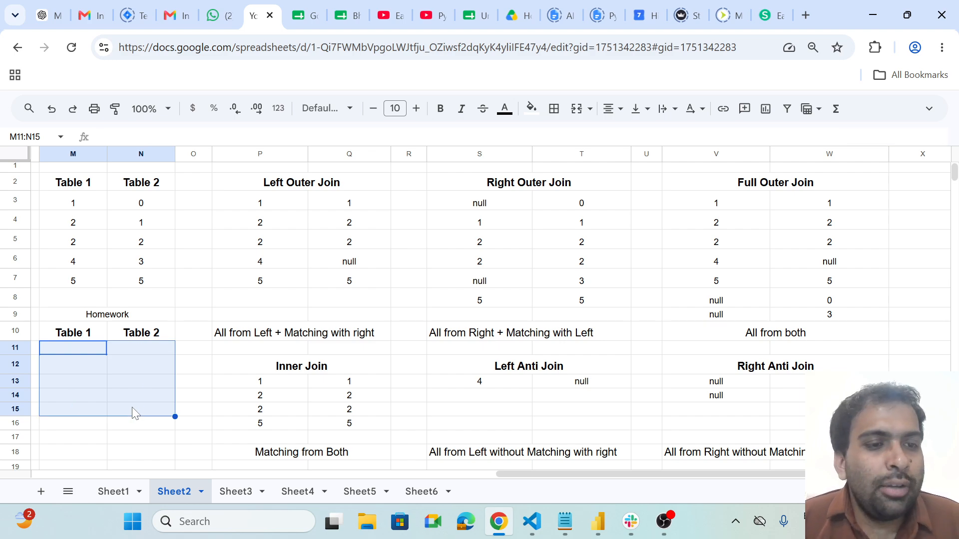
left_click(65, 350)
type("2")
key("Return")
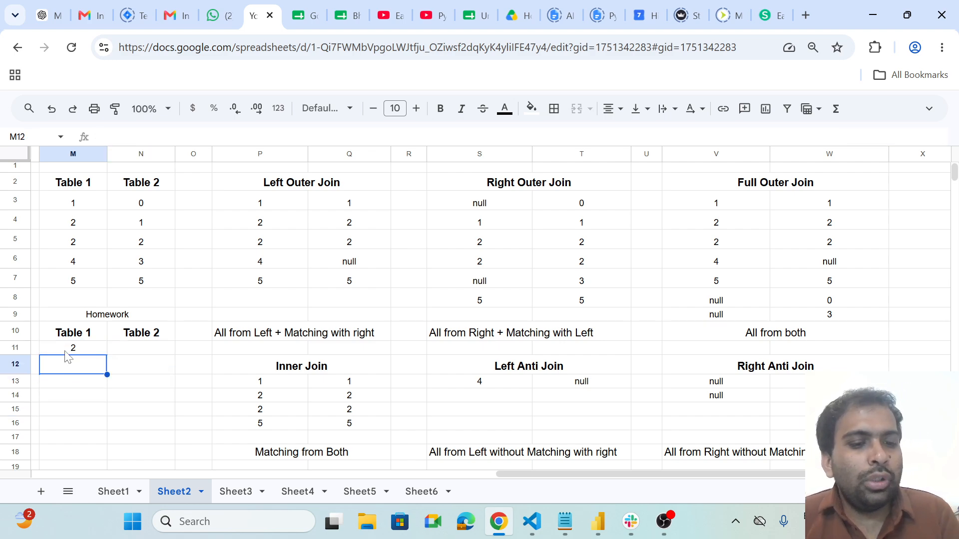
type("3")
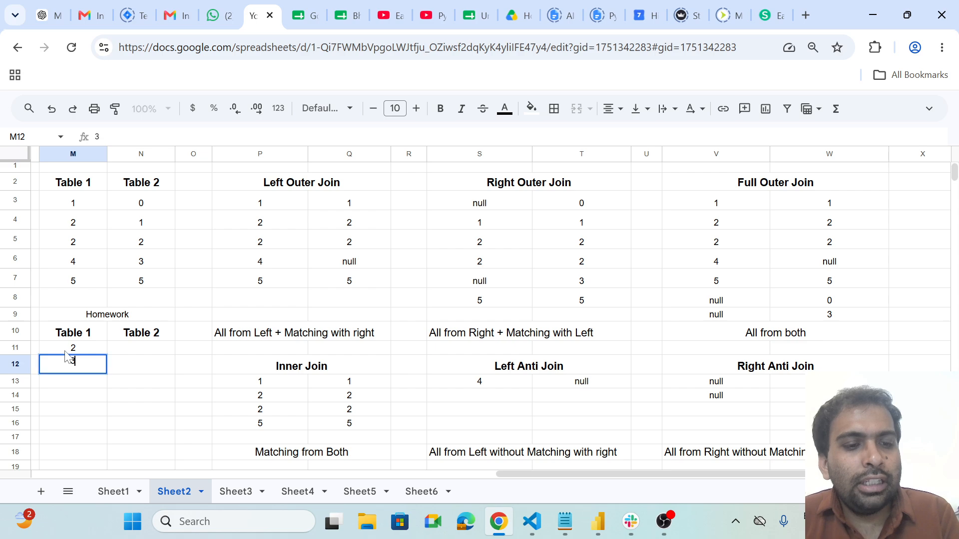
key("Return")
type("3")
key("Tab")
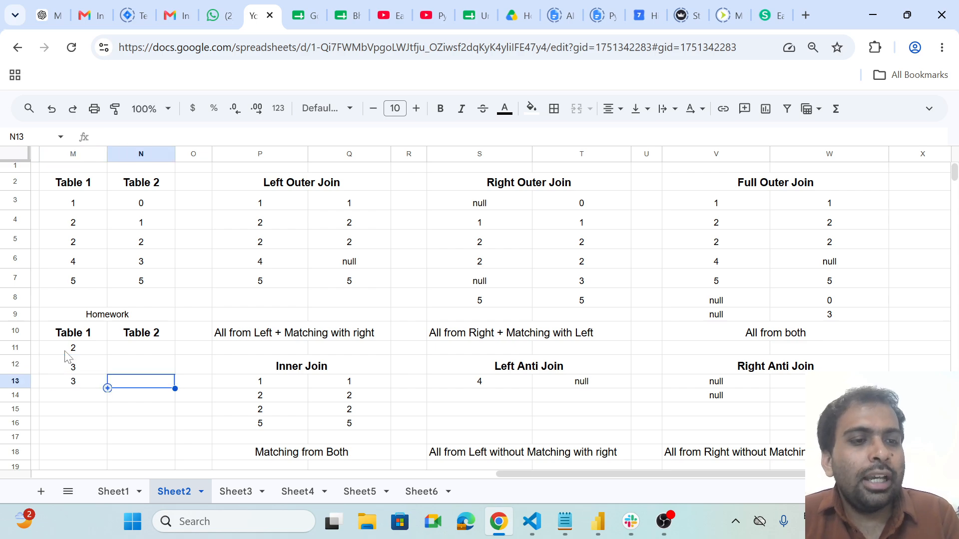
key("Return")
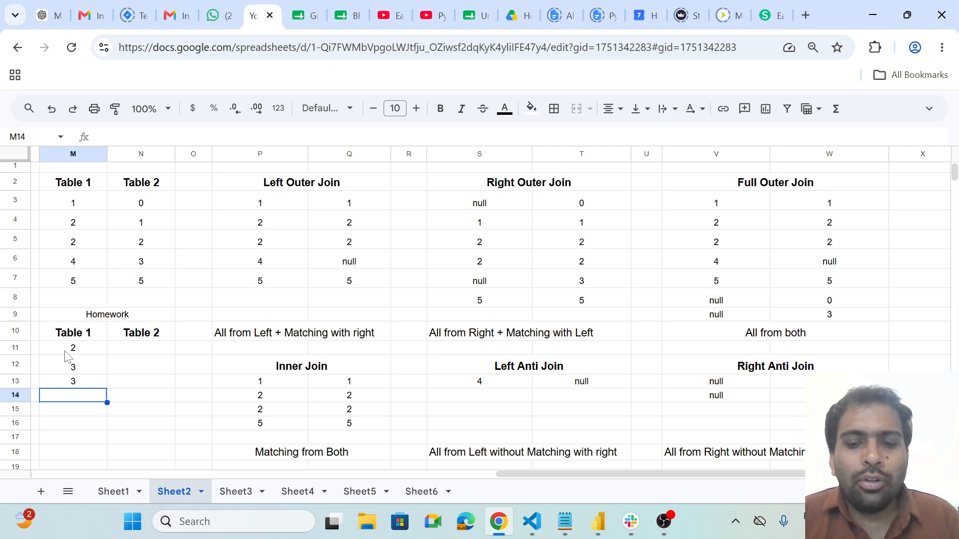
type("0")
key("Return")
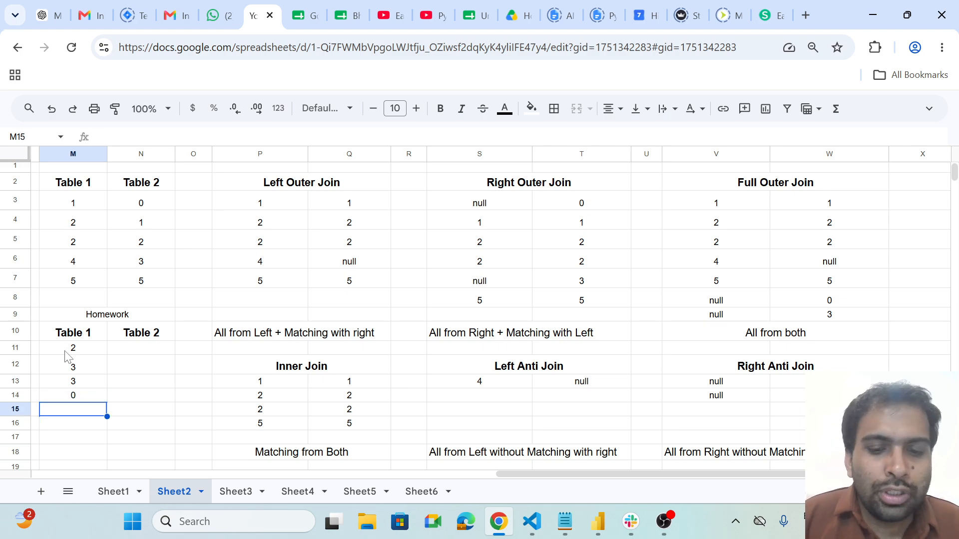
type("n")
key("Escape")
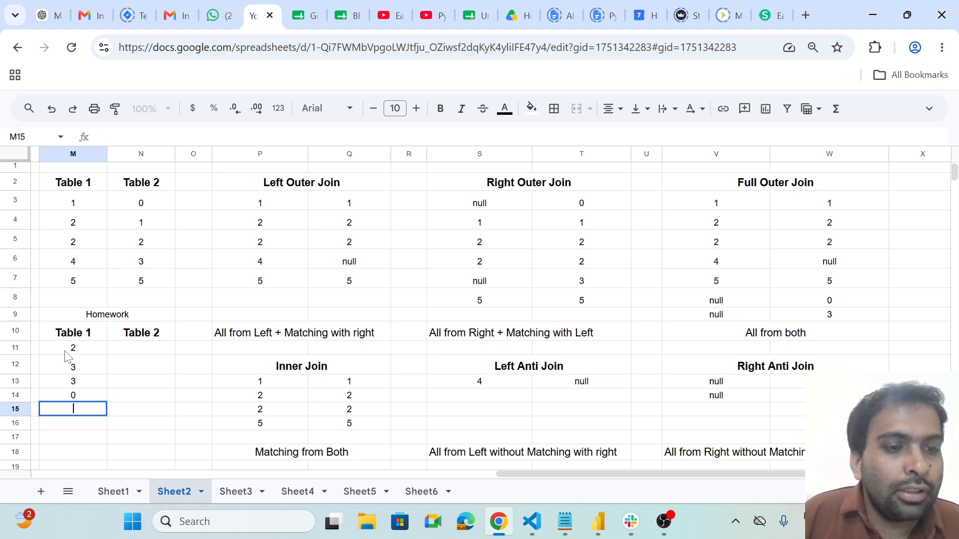
Enter 1, 3, null and 3 under the homework Table 2 in N11:N14.
key("Right")
key("Up")
key("Up")
key("Up")
key("Up")
type("1")
key("Return")
type("3")
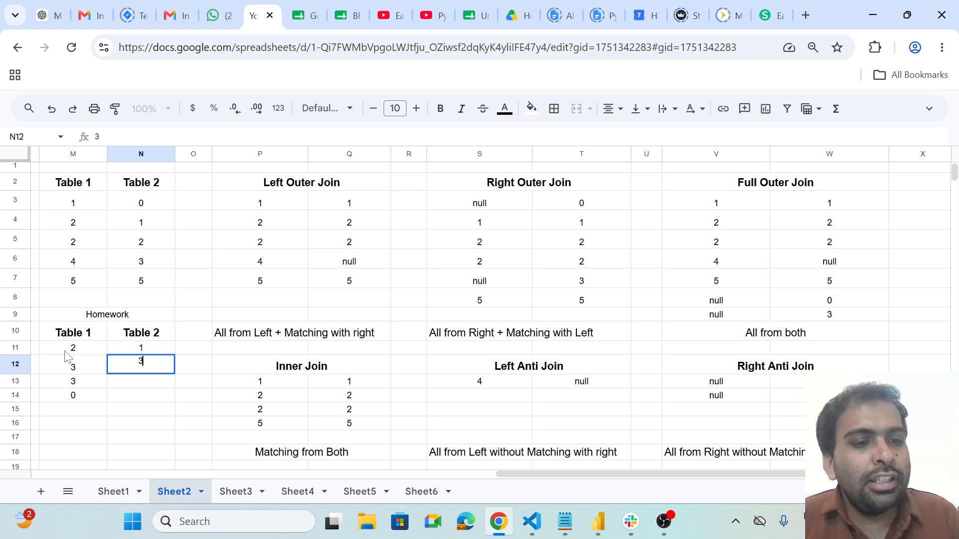
key("Return")
key("Down")
type("3")
key("Up")
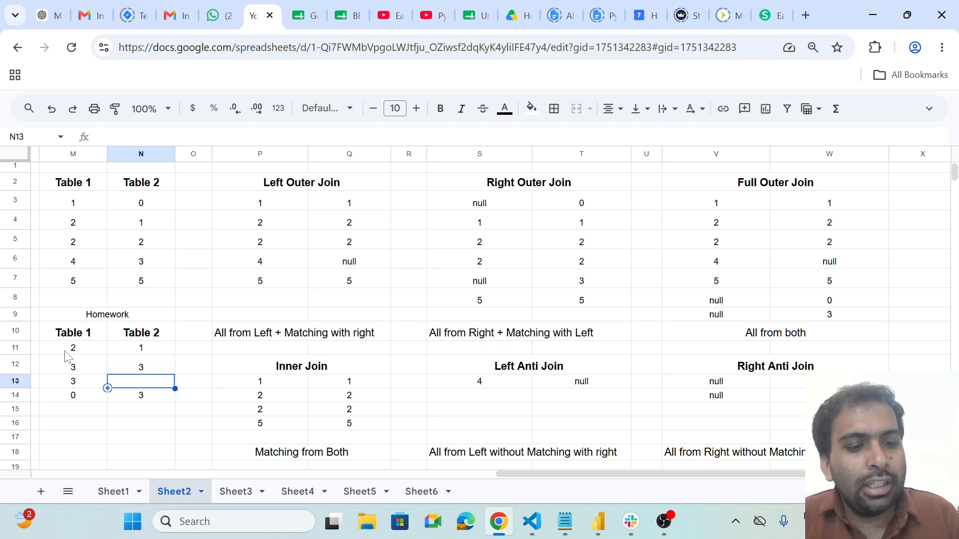
type("null")
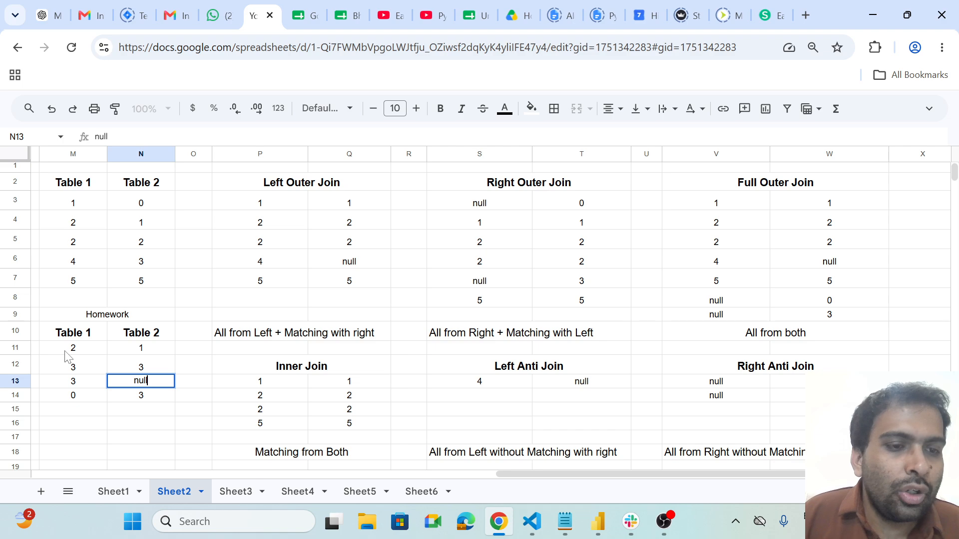
key("Return")
Complete row 15 of the homework tables with 1 in Table 1 and 5 in Table 2.
key("Down")
key("Left")
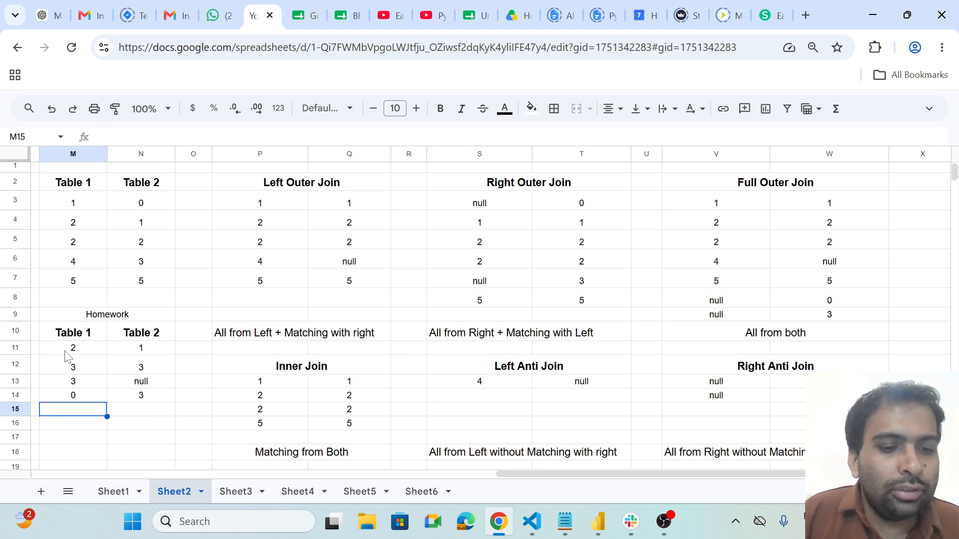
type("1")
key("Tab")
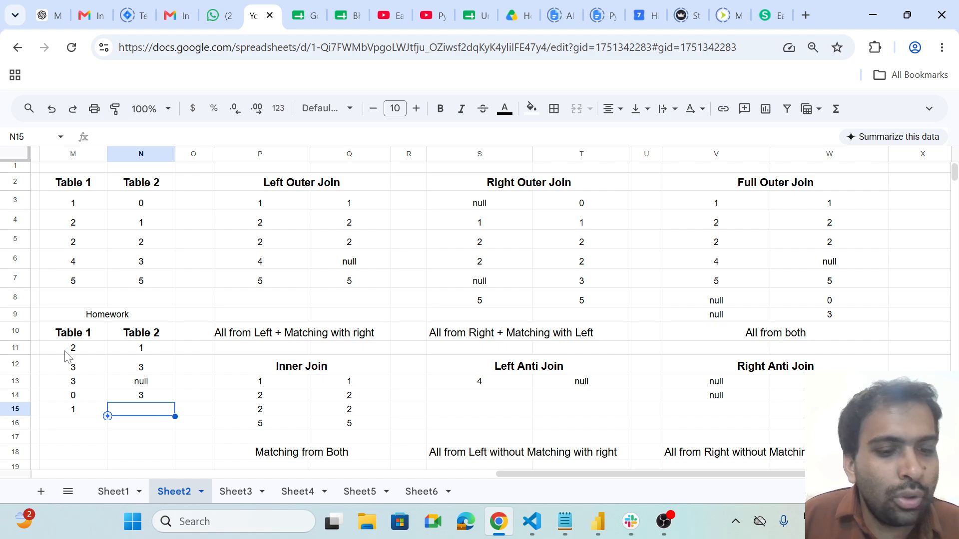
type("5")
key("Tab")
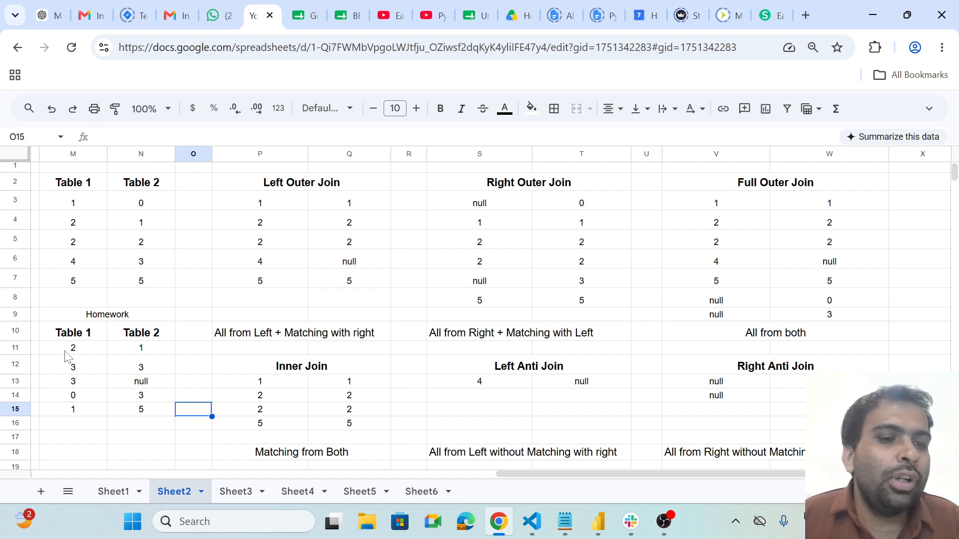
Review the homework tables, including the null entry in Table 2, against the join samples beside them.
left_click_drag(73, 348, 142, 415)
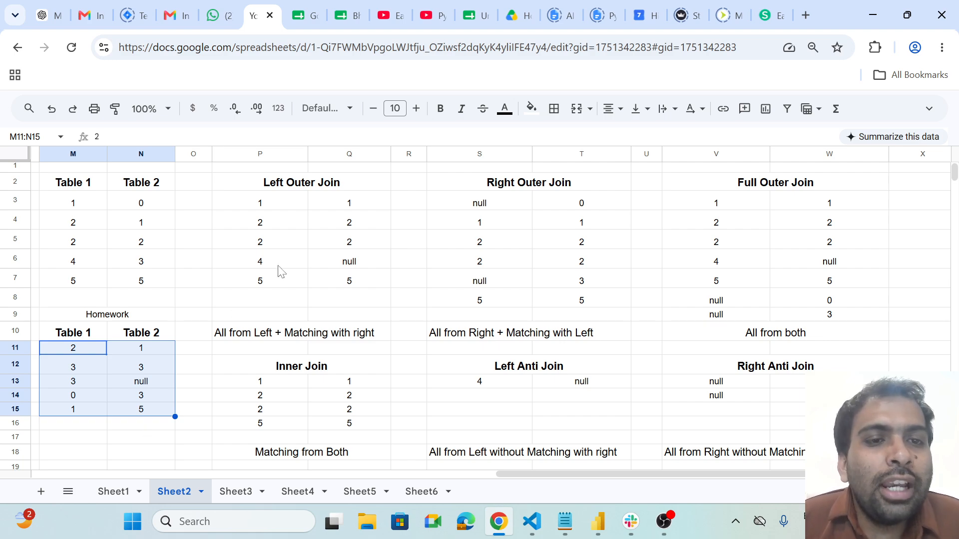
left_click_drag(276, 206, 317, 291)
left_click(318, 294)
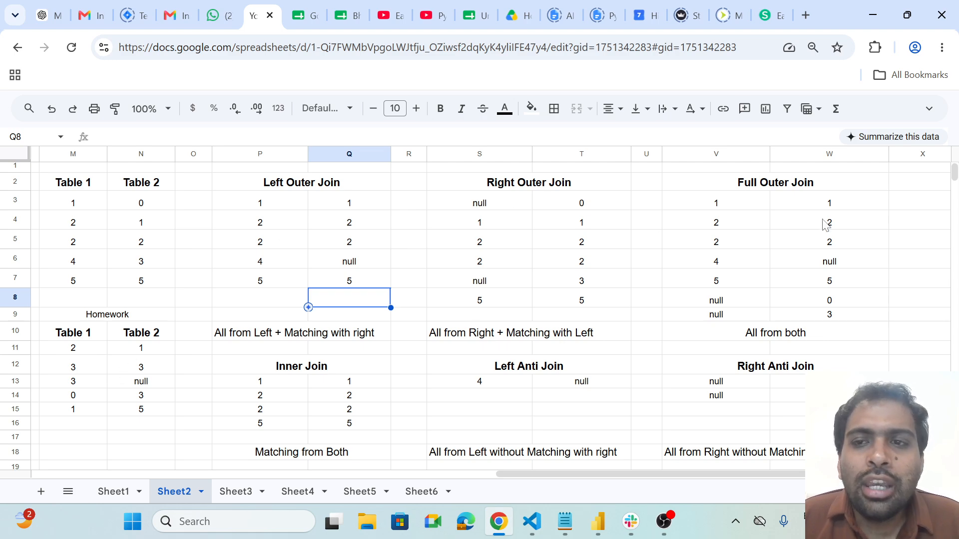
left_click(130, 439)
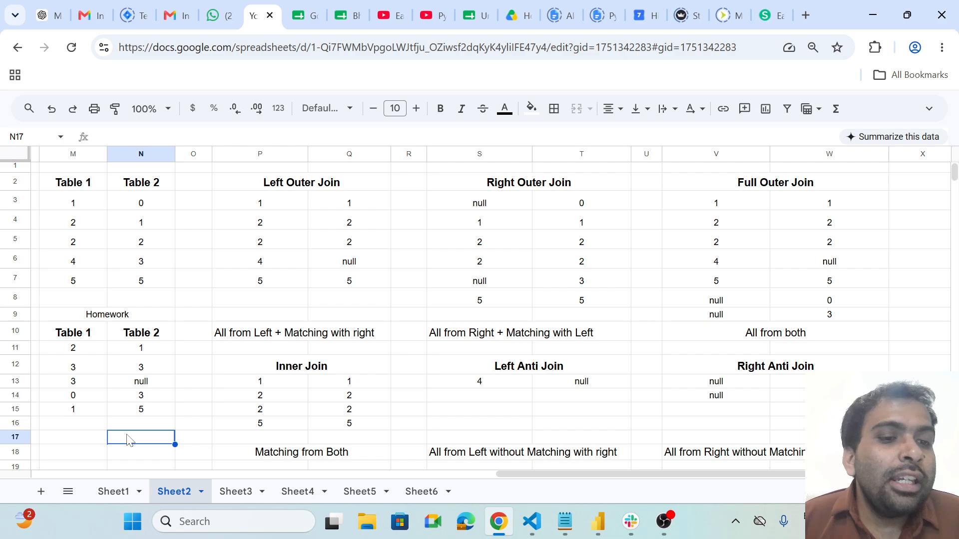
left_click(152, 383)
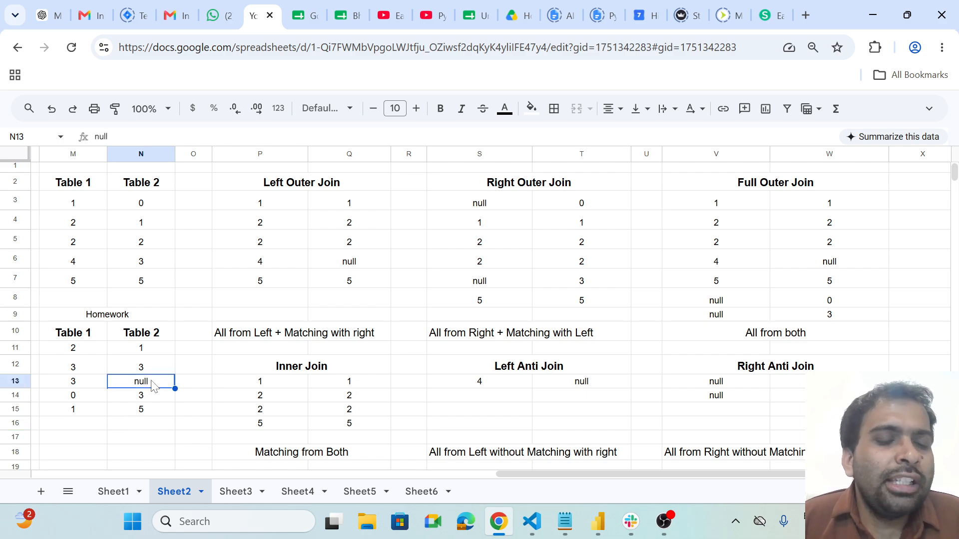
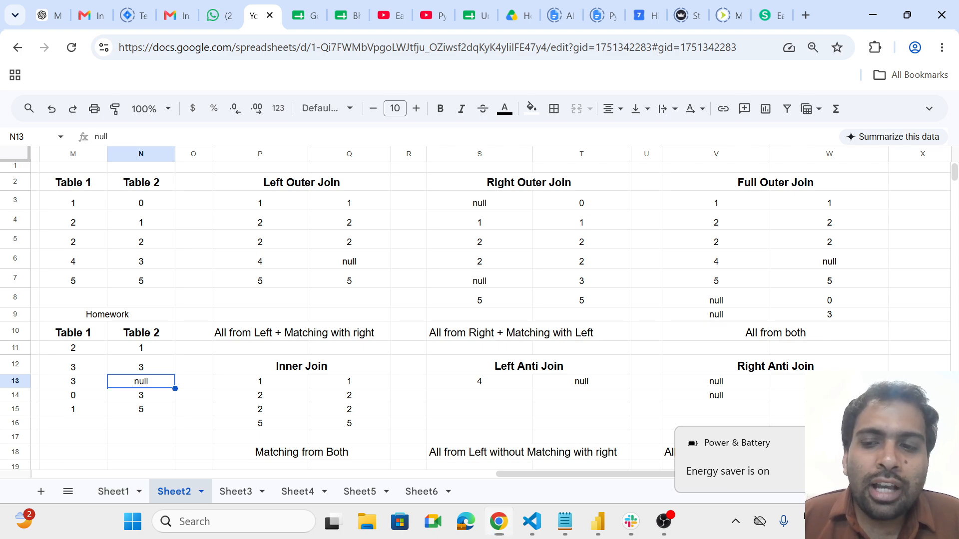
left_click(141, 441)
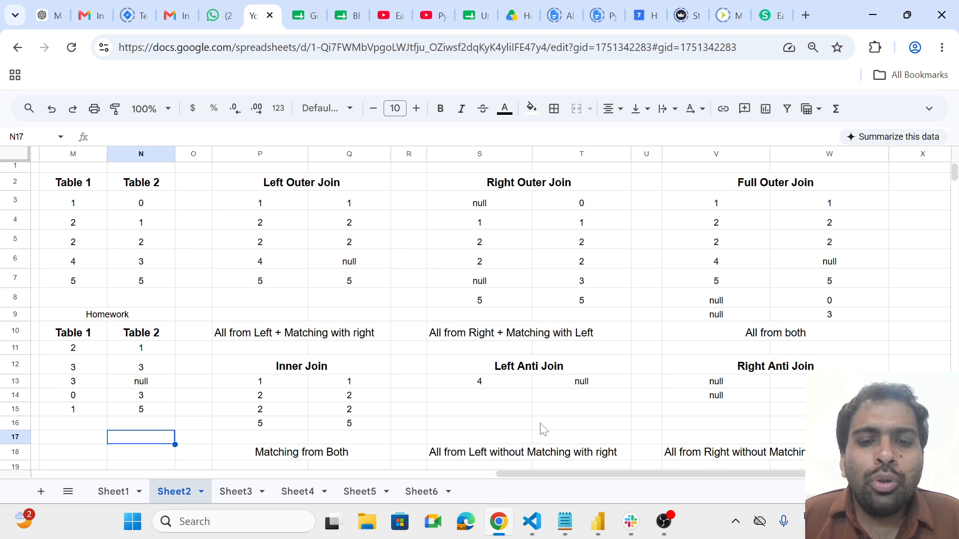
mouse_move(598, 521)
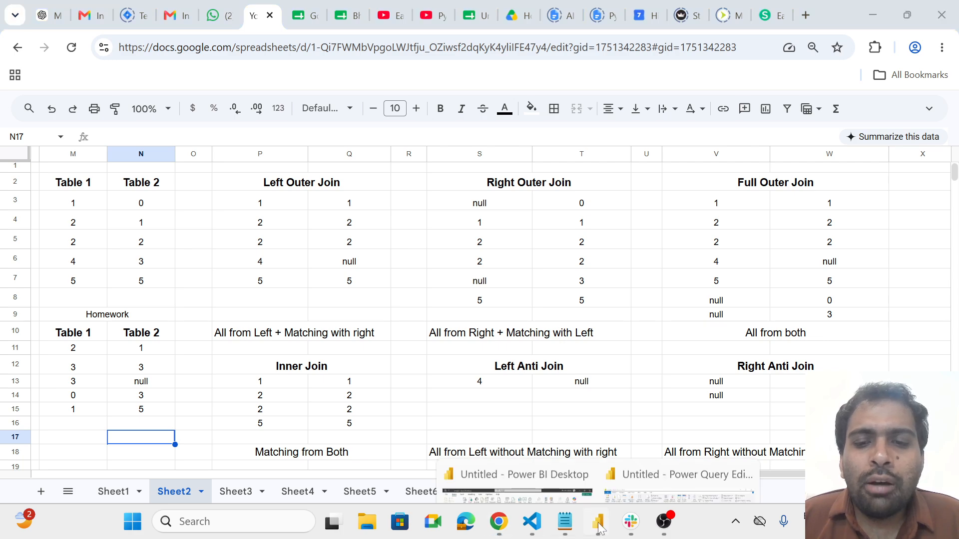
Switch to the Power Query Editor and append Table 1 and Table 2 as a new query, using the two-table option.
left_click(636, 430)
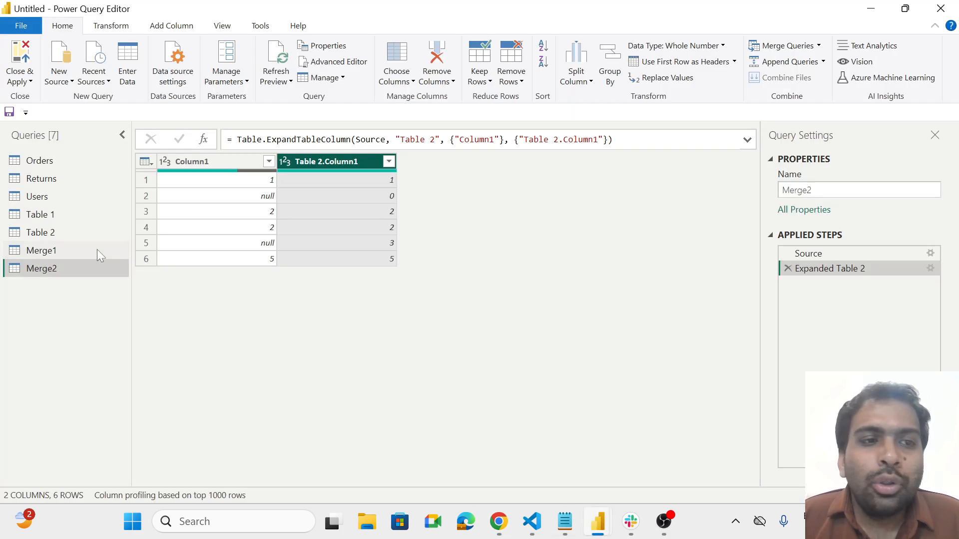
left_click(64, 213)
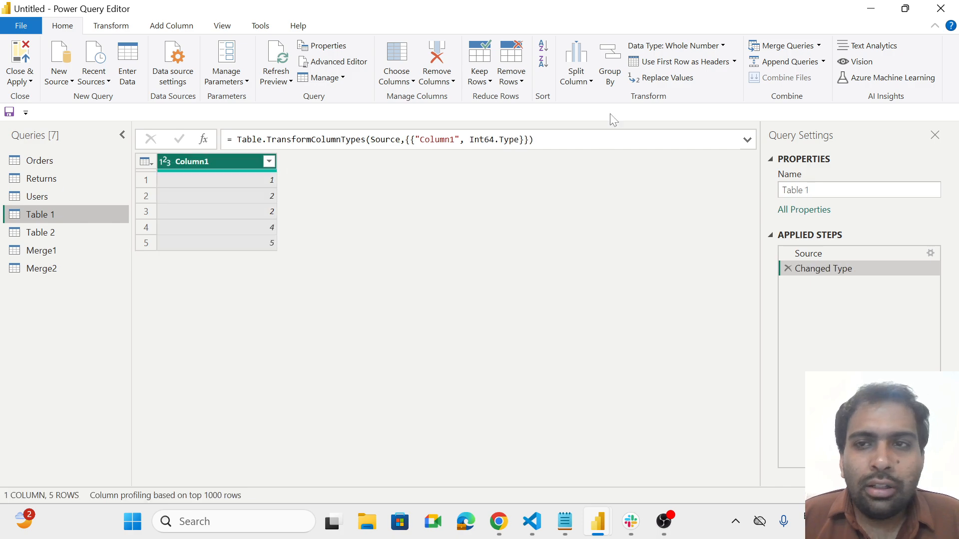
left_click(824, 61)
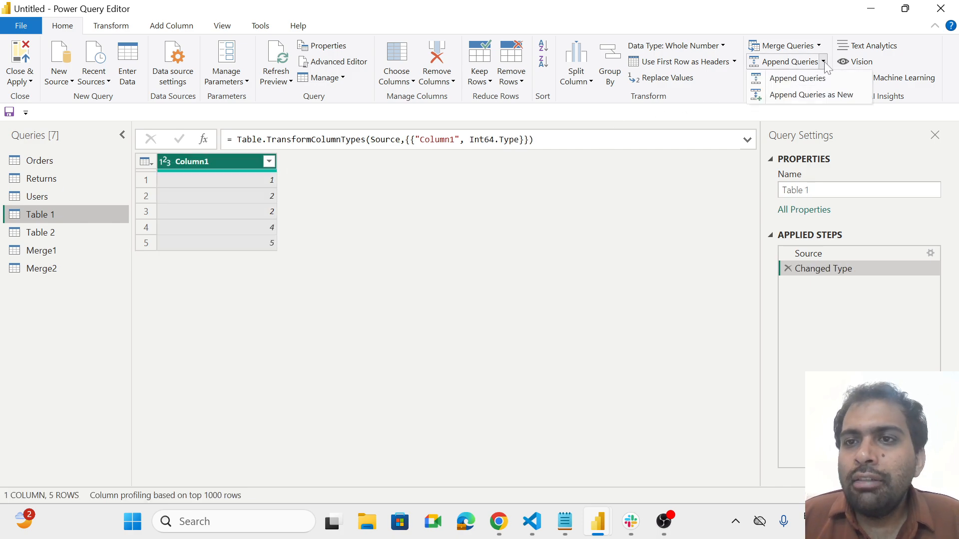
left_click(812, 95)
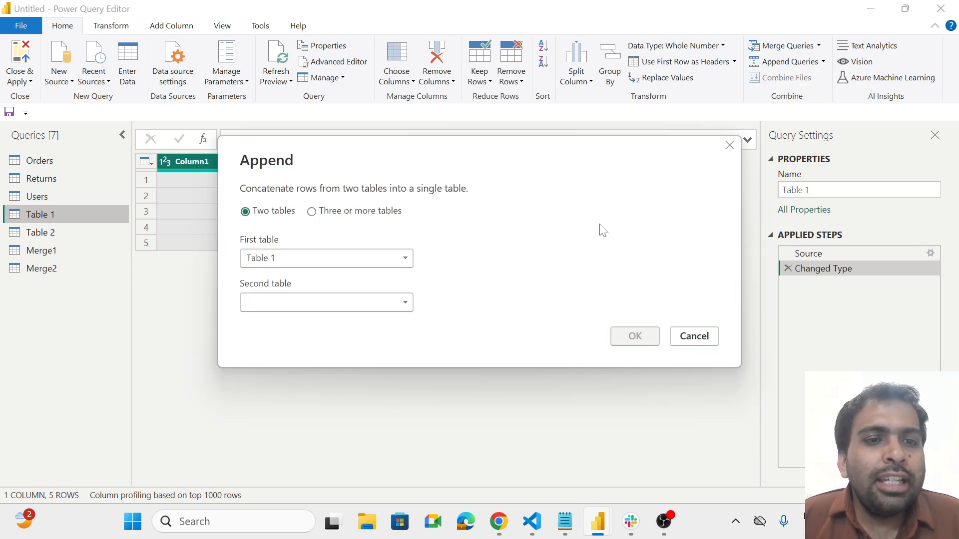
left_click(268, 298)
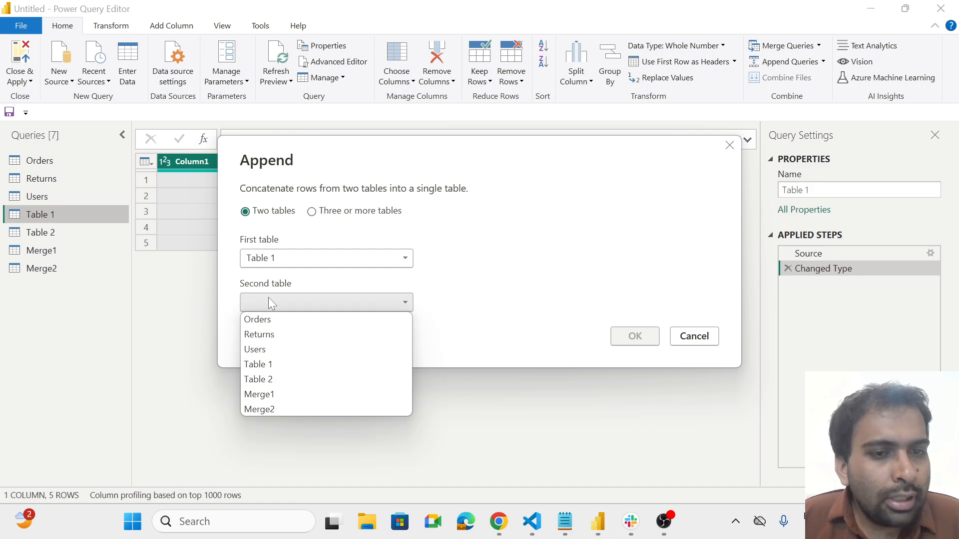
left_click(266, 378)
left_click(312, 211)
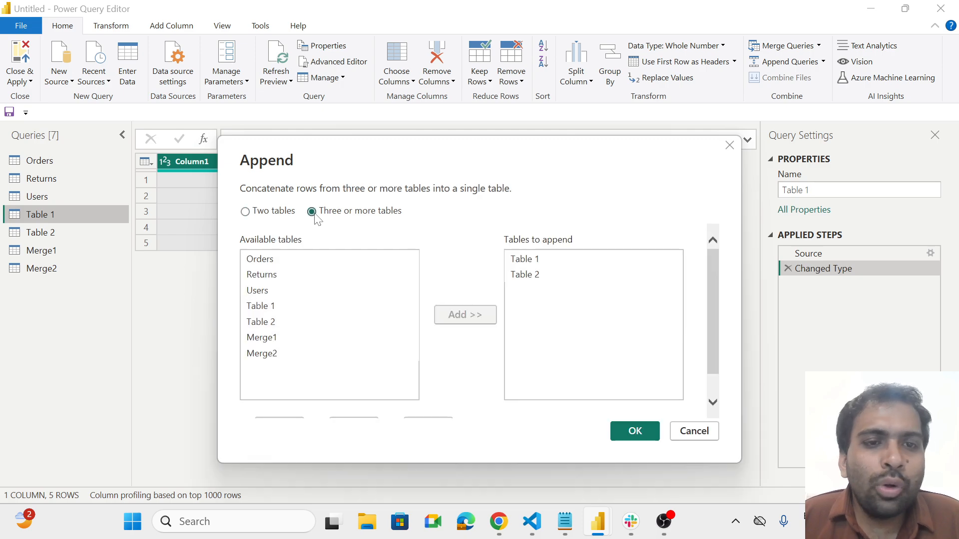
left_click(246, 212)
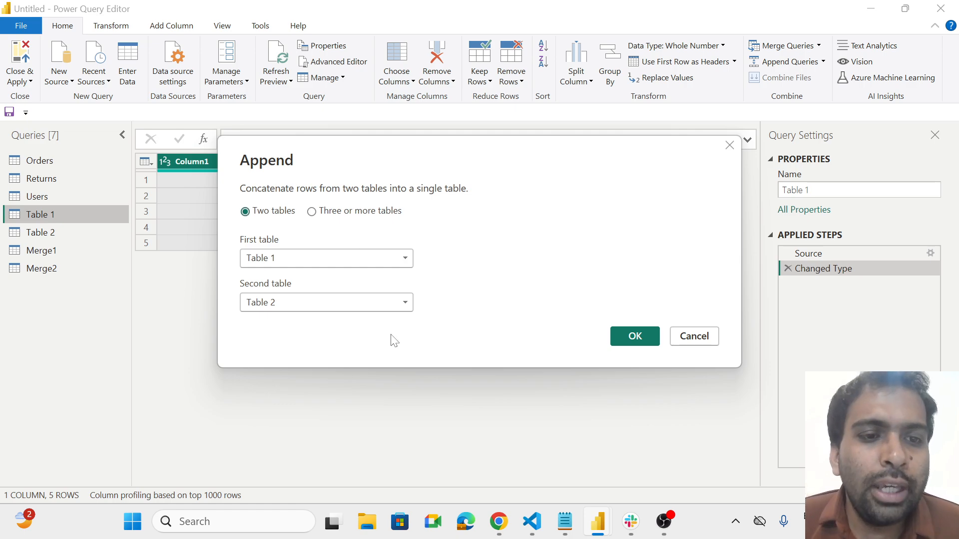
left_click(629, 335)
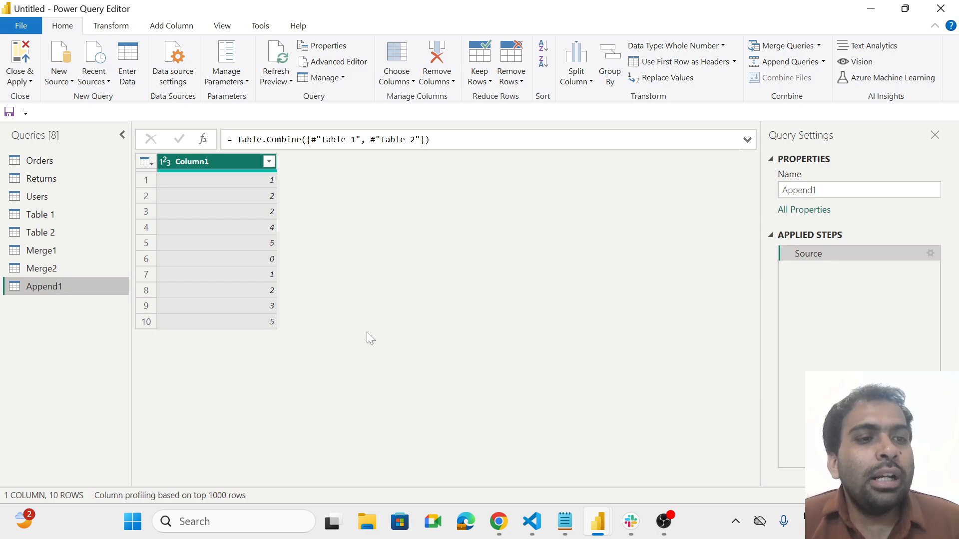
Check the Table 1 and Table 2 queries, then switch to Google Sheets and paste the two sample tables at M22 of Sheet2.
left_click(40, 214)
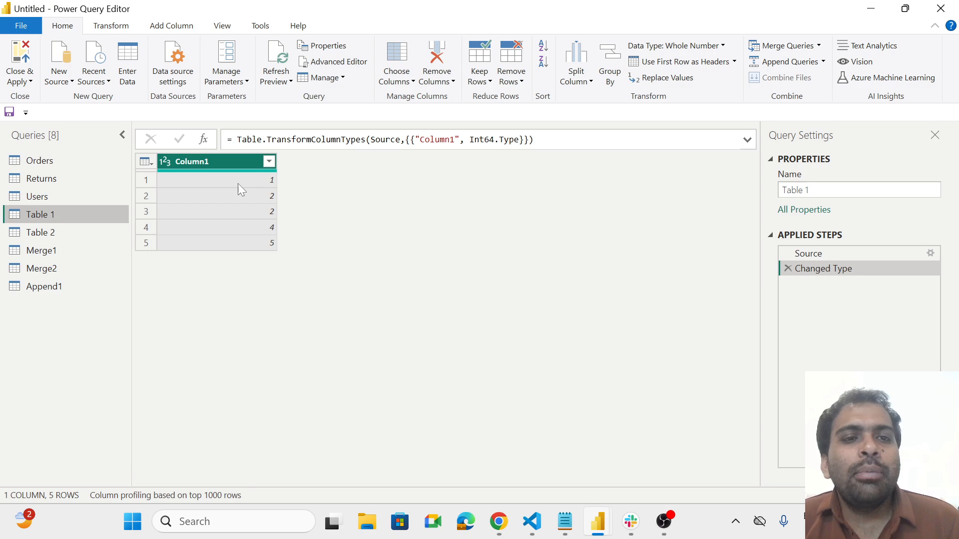
left_click(33, 233)
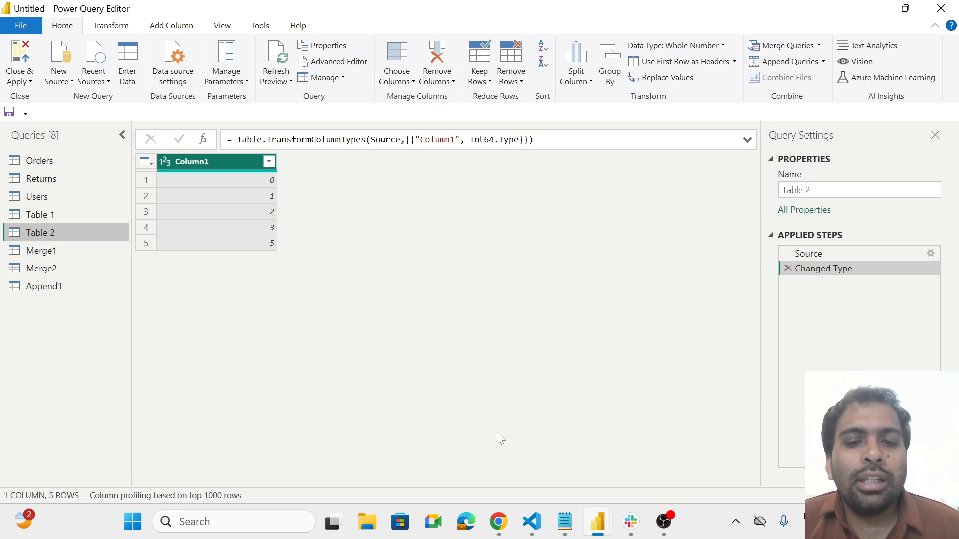
left_click(500, 521)
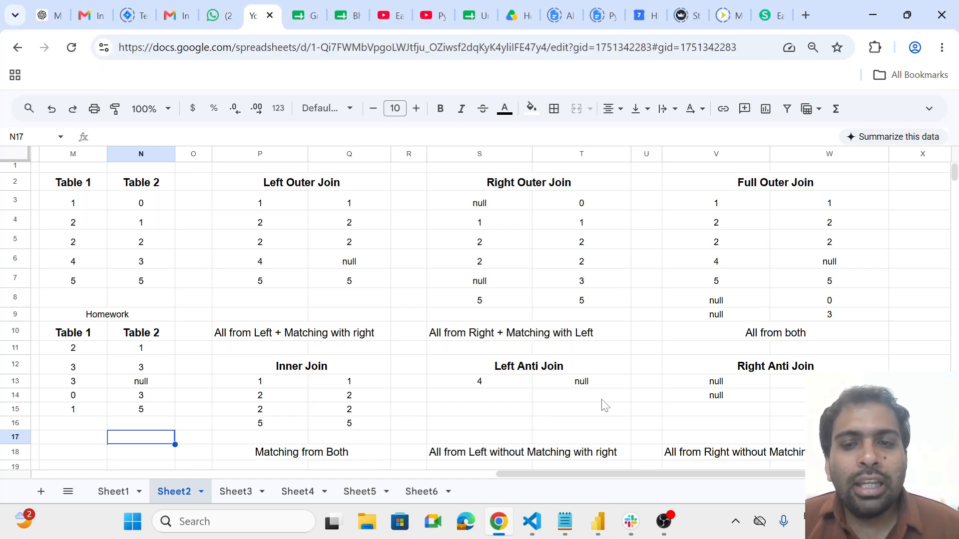
scroll(604, 406, "right", 3)
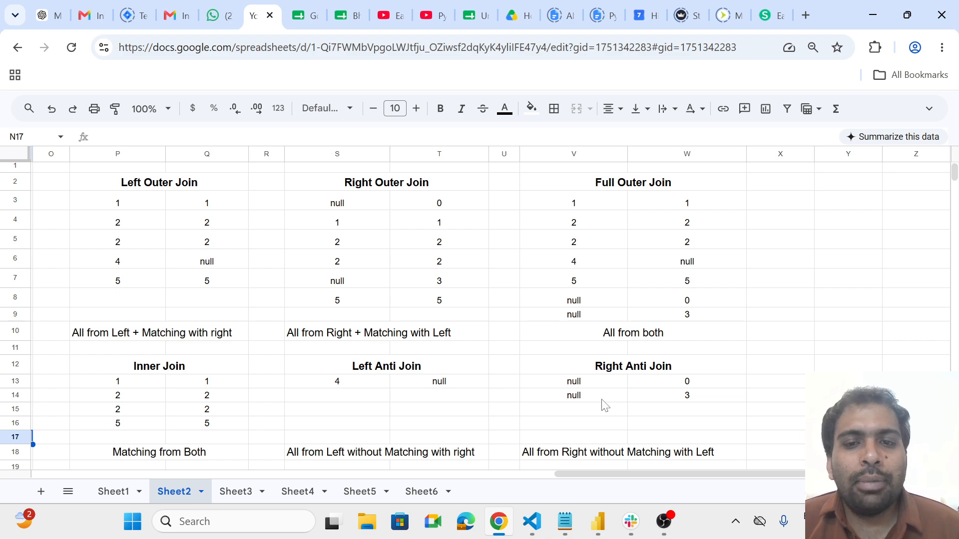
scroll(77, 193, "down", 7)
scroll(77, 193, "left", 1)
left_click(78, 193)
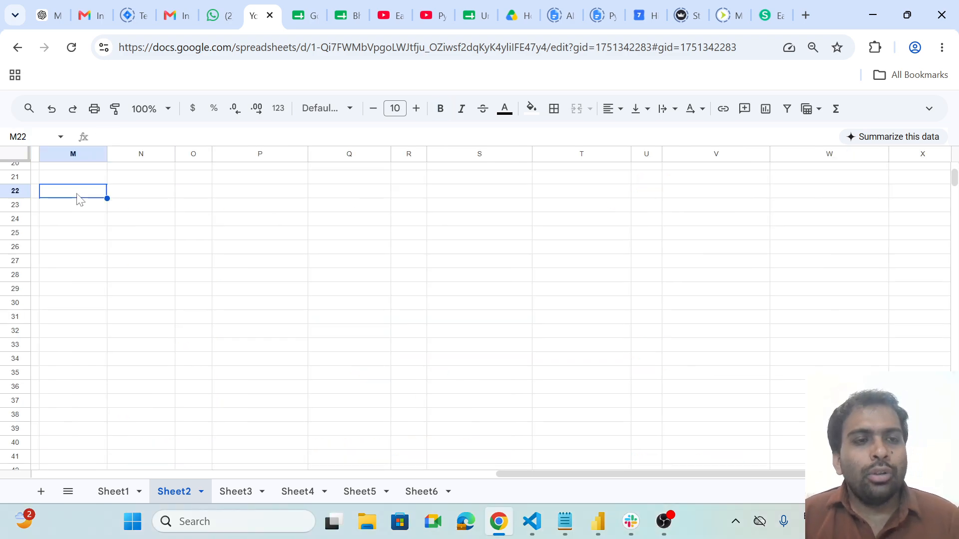
key("ctrl+v")
left_click(92, 305)
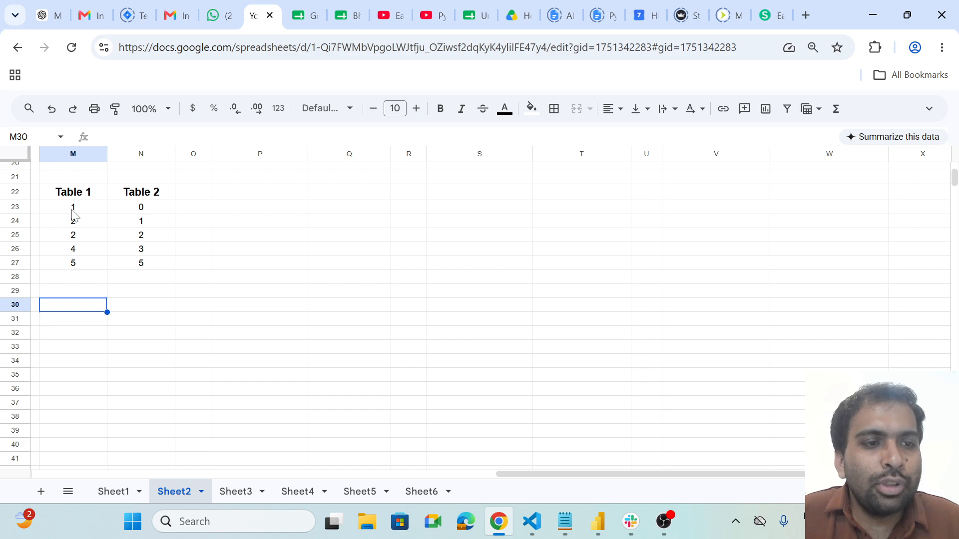
Copy the Table 1 values to M29:M33 and stack the Table 2 values directly below them in M34:M38.
left_click_drag(72, 207, 72, 264)
key("ctrl+c")
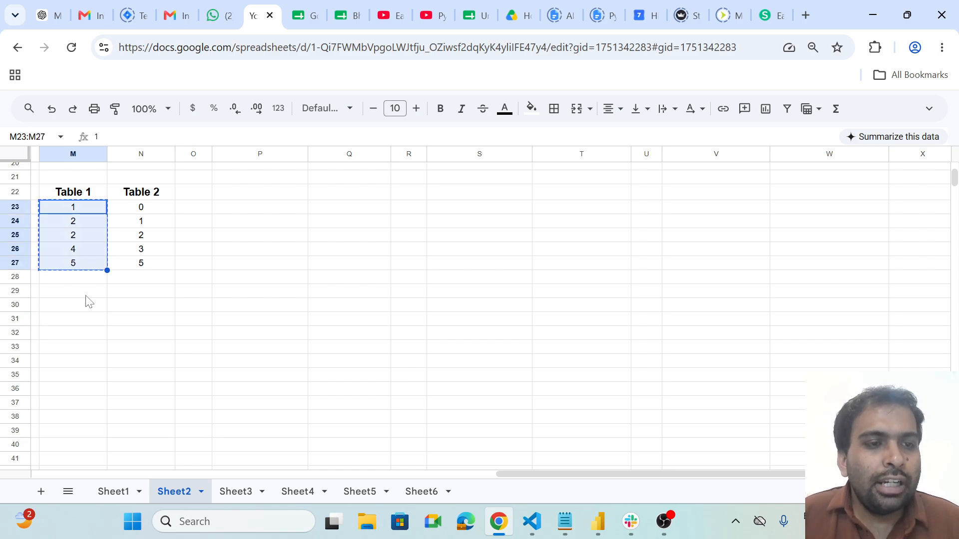
left_click(86, 295)
key("ctrl+v")
left_click_drag(135, 212, 140, 265)
key("ctrl+c")
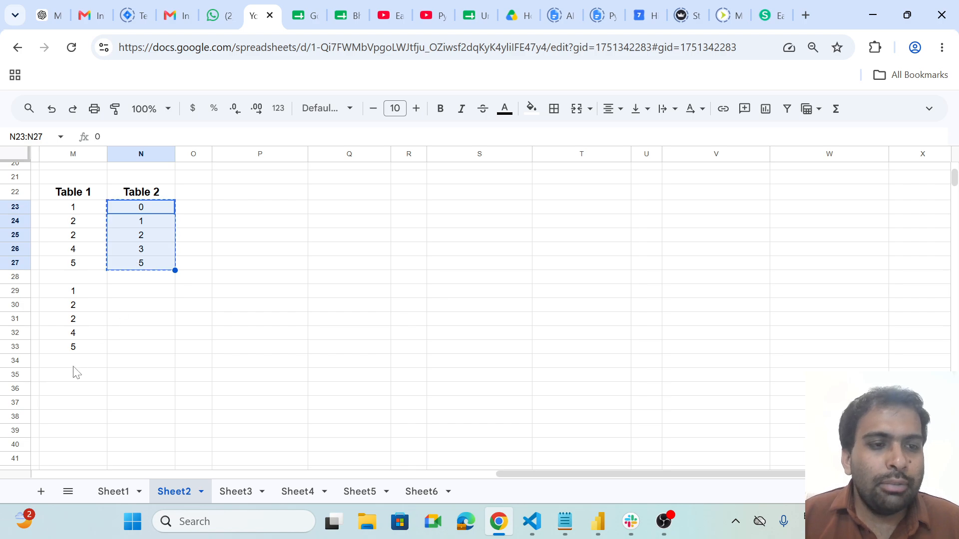
left_click(73, 362)
key("ctrl+v")
left_click(207, 351)
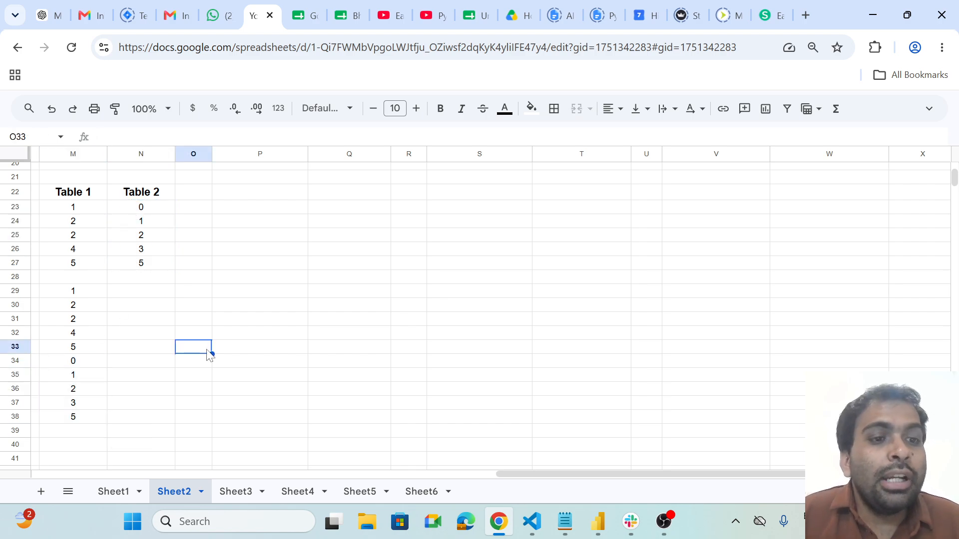
Merge cells P21:Q21, center their content horizontally and enter the title Table 1.
left_click(247, 196)
left_click_drag(268, 193, 338, 195)
left_click_drag(284, 183, 331, 182)
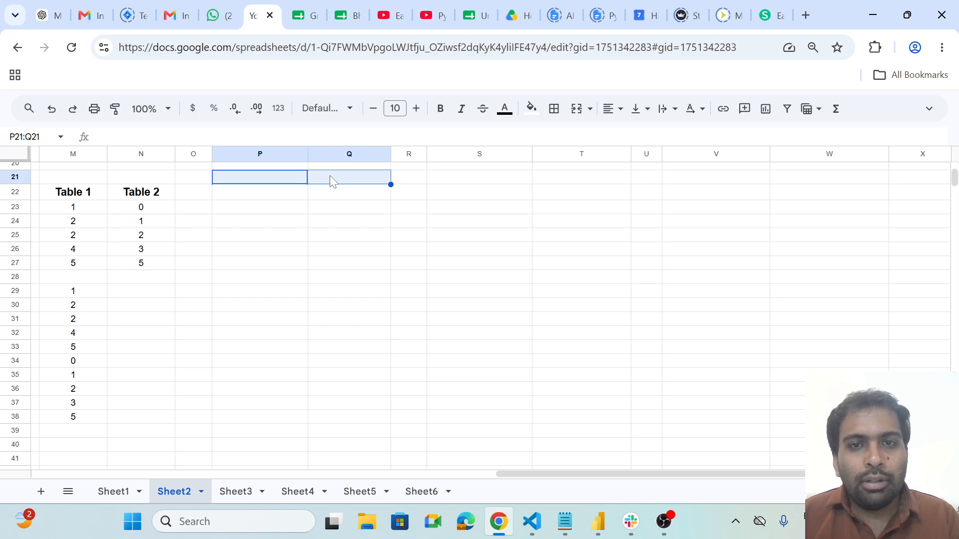
left_click(577, 113)
left_click(619, 109)
left_click(635, 140)
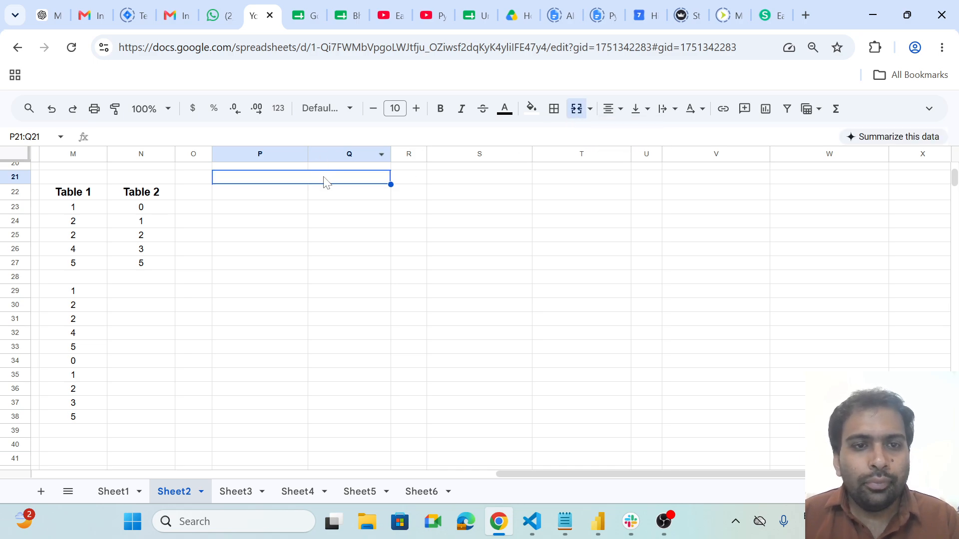
double_click(326, 181)
type("Table 1")
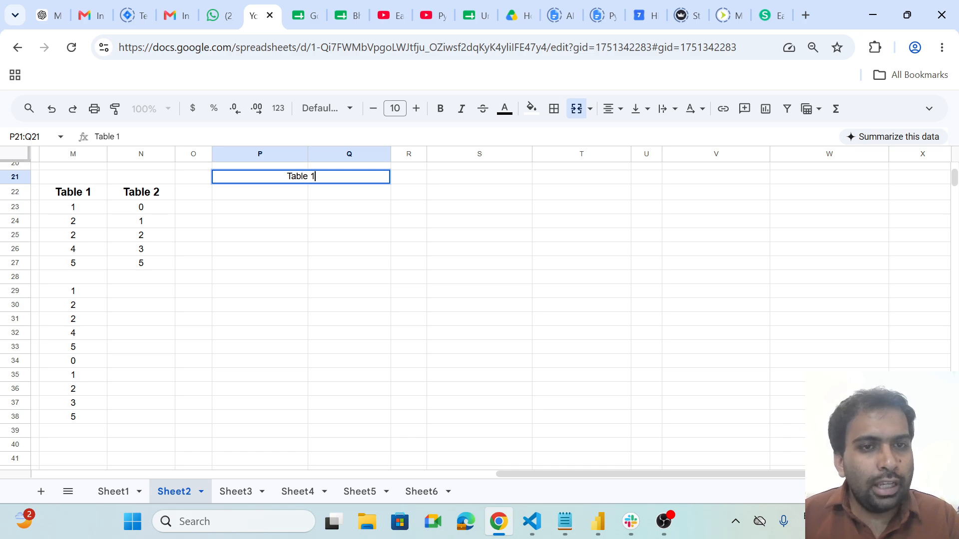
key("Return")
Enter the column headers Student Id in P22 and Student Name in Q22, correcting the capitalization typo in the first.
type("STudent Id")
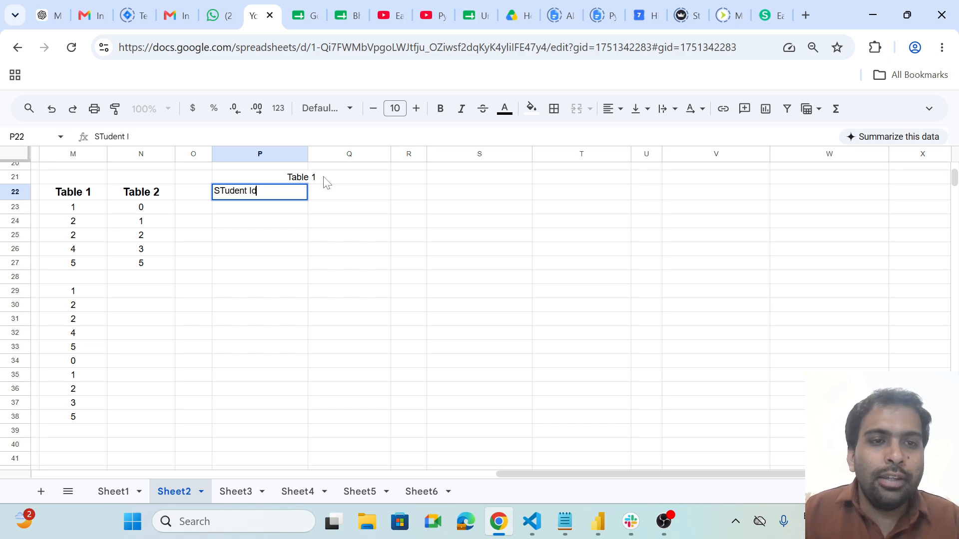
key("Tab")
type("Stude")
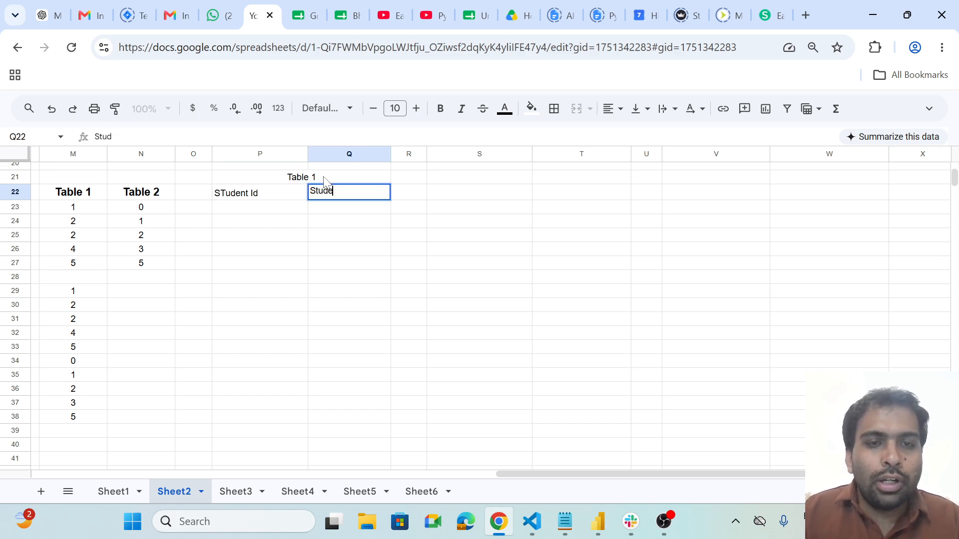
type("nt Name")
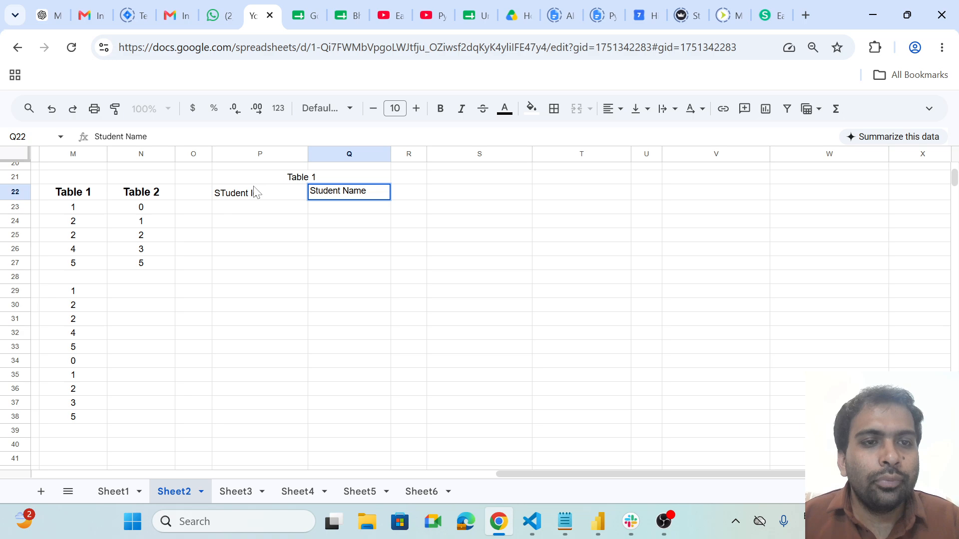
left_click(227, 197)
double_click(227, 197)
key("BackSpace")
type("t")
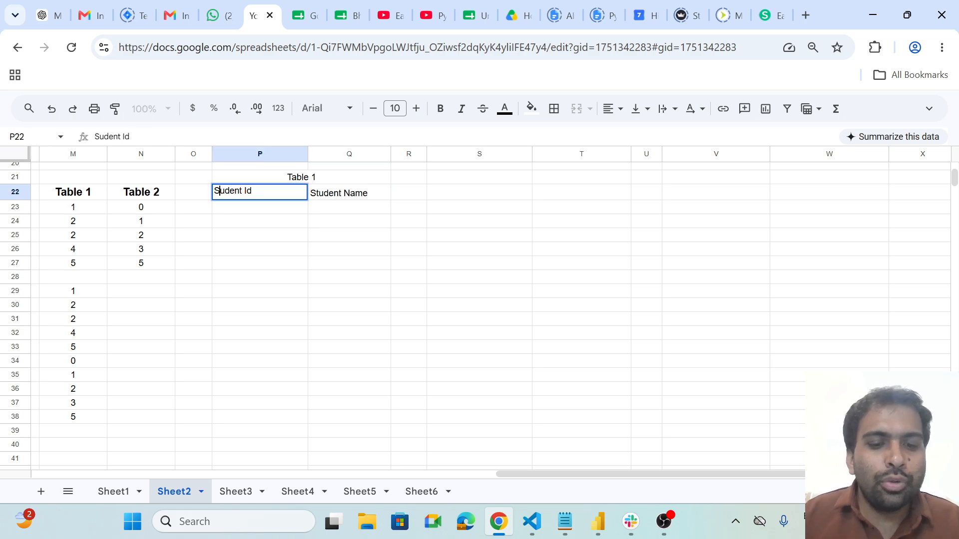
left_click(258, 226)
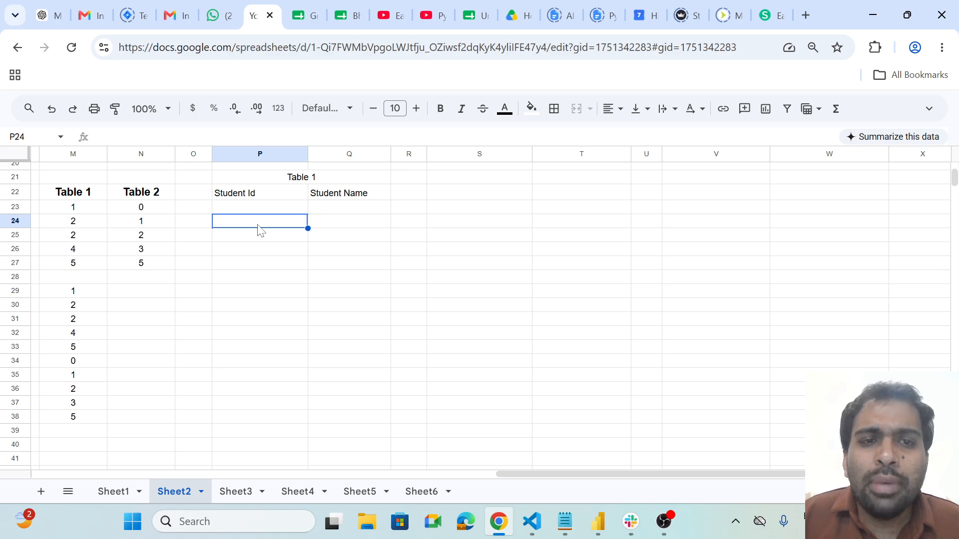
Format the Table 1 title in P21:Q21 as bold with font size 12.
left_click(320, 179)
left_click(416, 108)
left_click(416, 109)
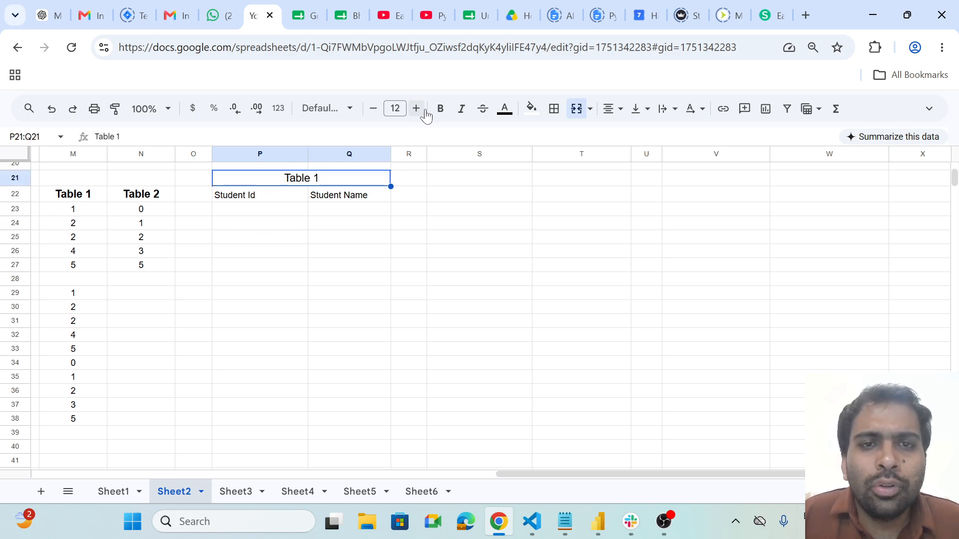
left_click(440, 108)
left_click(368, 245)
Copy the title and headers from P21:Q22 to S21:T22 and change the copied title to Table 2.
left_click_drag(325, 178, 333, 195)
key("ctrl+c")
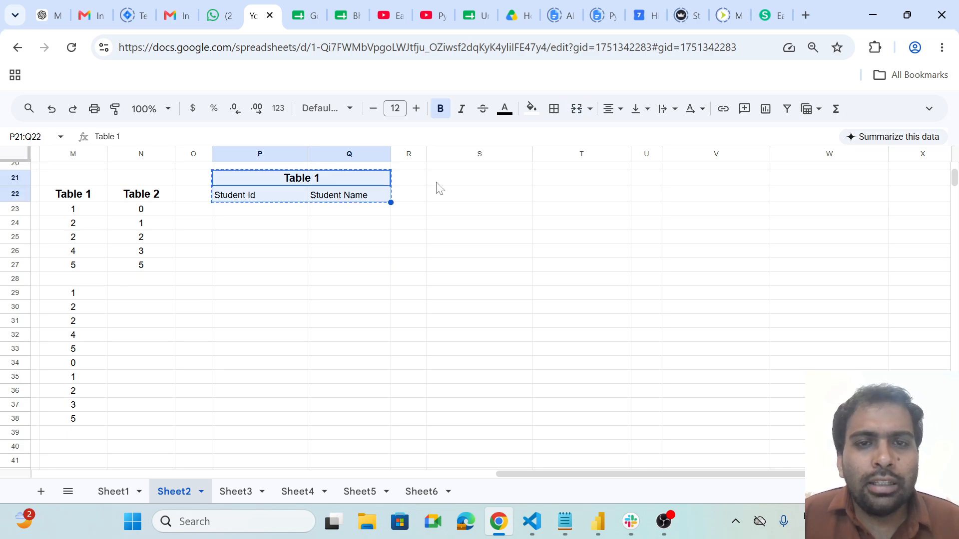
left_click(513, 187)
key("ctrl+v")
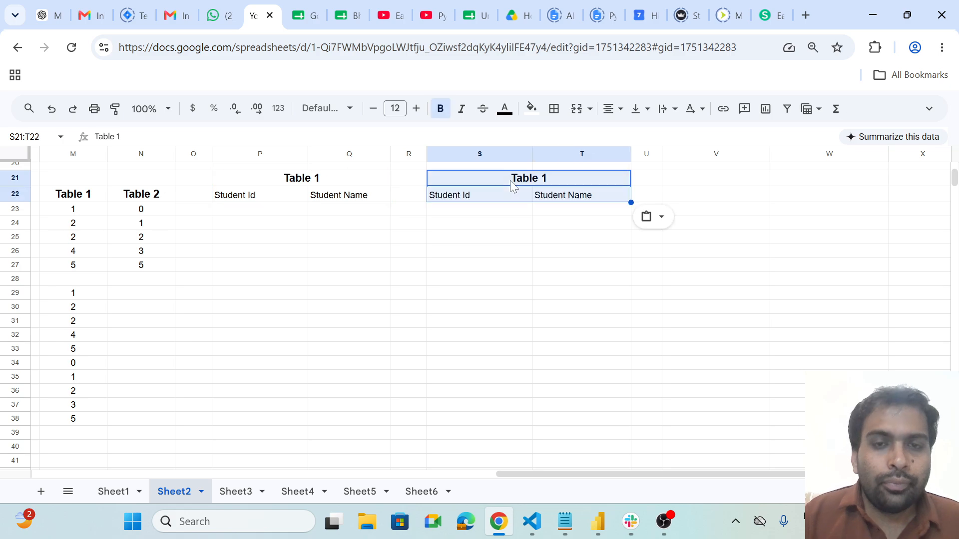
left_click(550, 176)
double_click(550, 176)
key("BackSpace")
type("2")
left_click(475, 197)
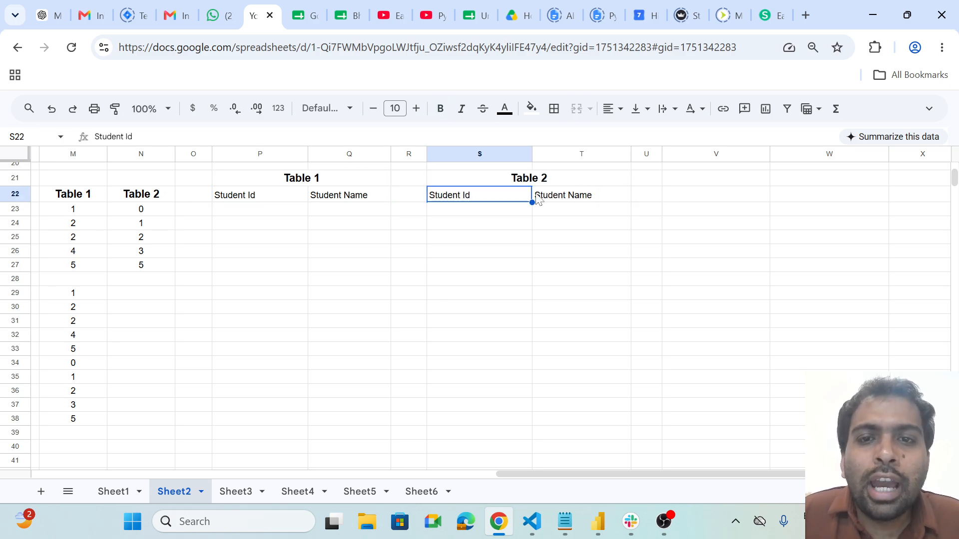
Enter the student IDs 1, 2, 3, 4 and 5 in P23:P27 under the Student Id header of Table 1.
left_click_drag(75, 210, 84, 265)
key("ctrl+c")
left_click(253, 209)
type("1")
key("Return")
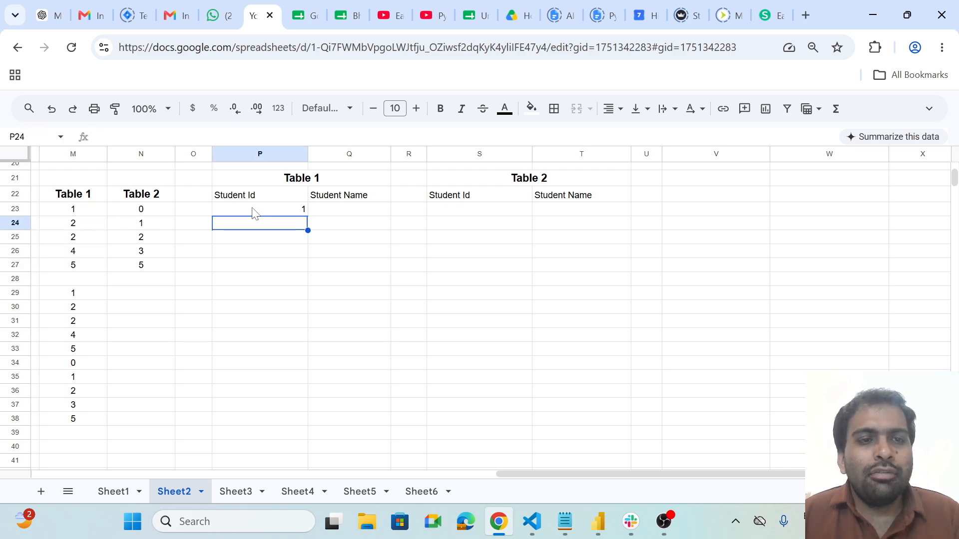
type("2")
key("Return")
type("3")
key("Return")
type("4")
key("Return")
type("5")
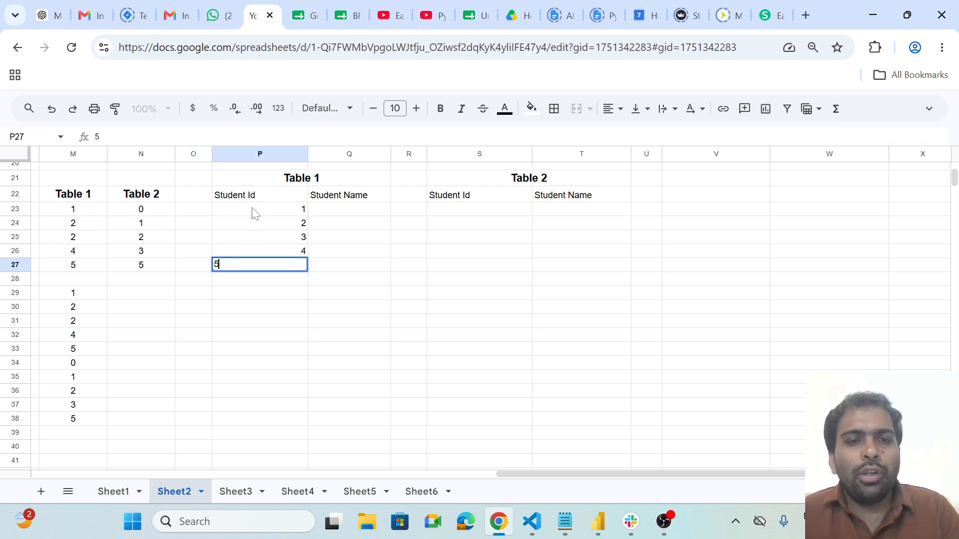
key("Tab")
Enter A, B, C, D and E in Q23:Q27 under the Student Name header of Table 1.
key("Up")
key("Up")
key("Up")
key("Up")
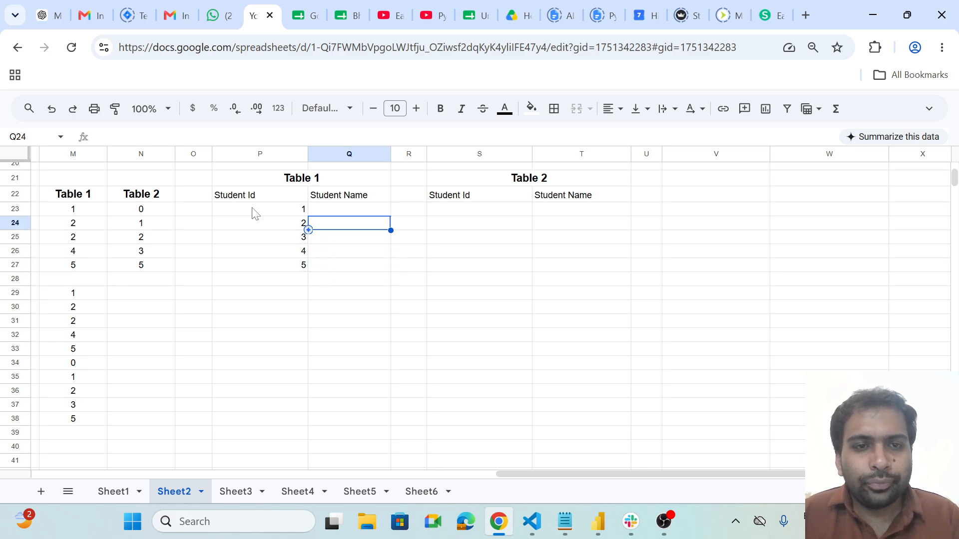
type("A")
key("Return")
type("B")
key("Return")
type("C")
key("Return")
type("D")
key("Return")
type("E")
key("Tab")
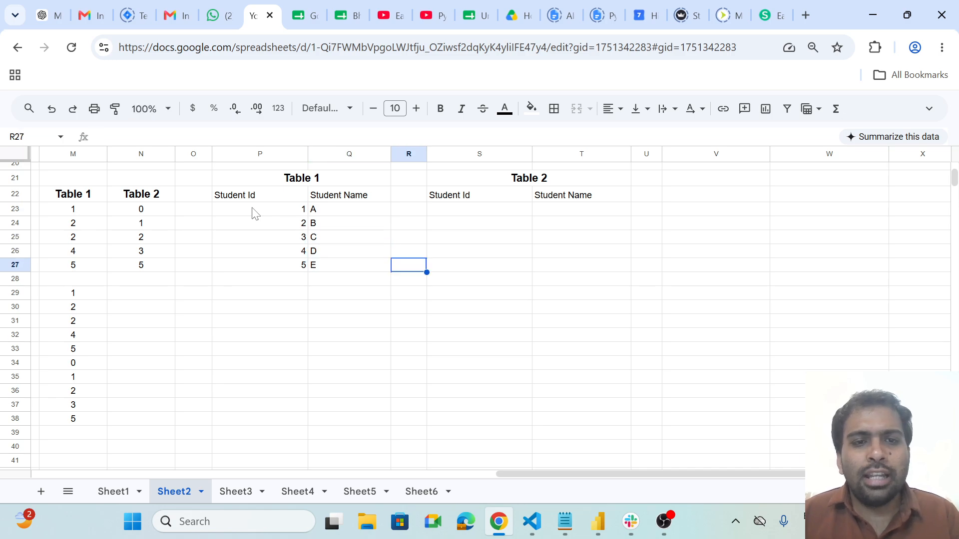
Center the contents of P23:V35 horizontally.
left_click_drag(255, 213, 739, 378)
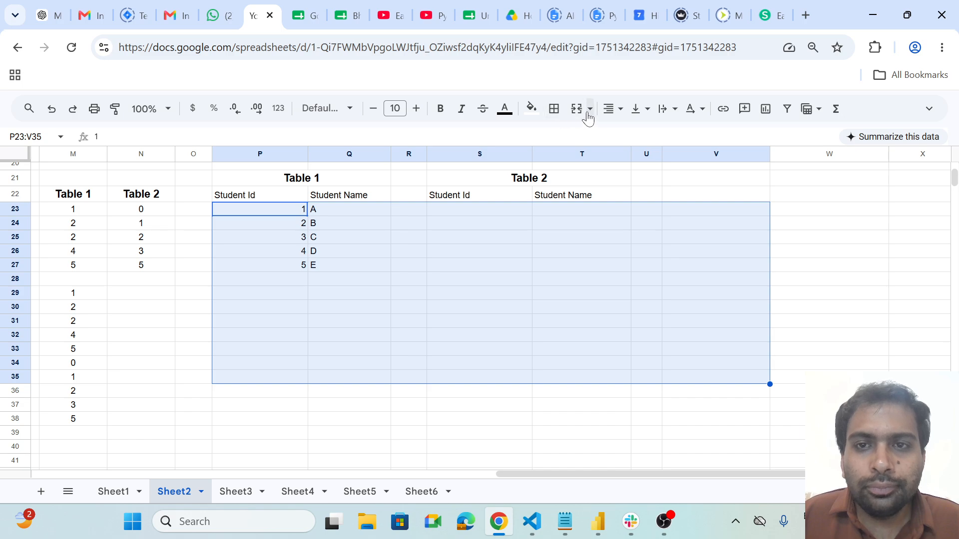
left_click(619, 109)
left_click(633, 133)
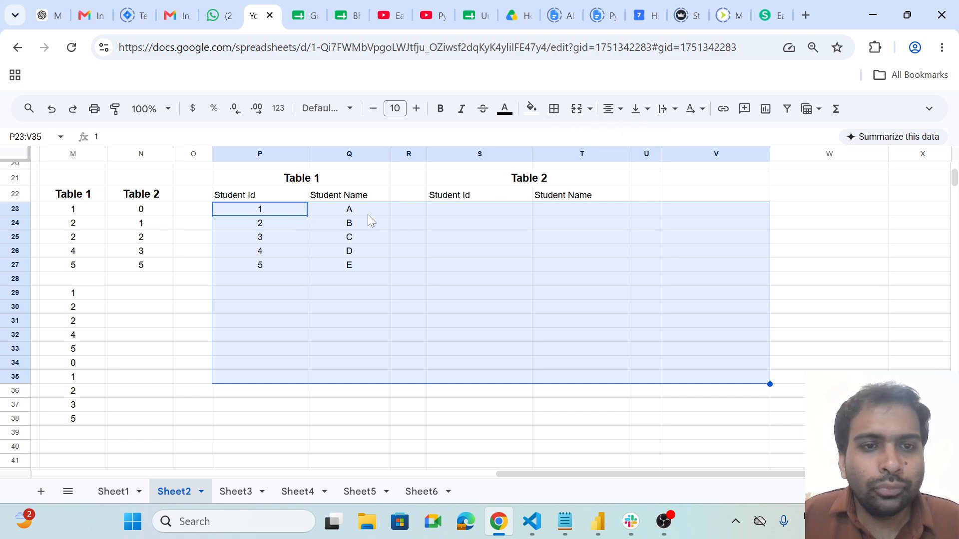
Enter the student IDs 1, 2, 3, 4 and 5 in S23:S27 under the Student Id header of Table 2.
left_click(444, 212)
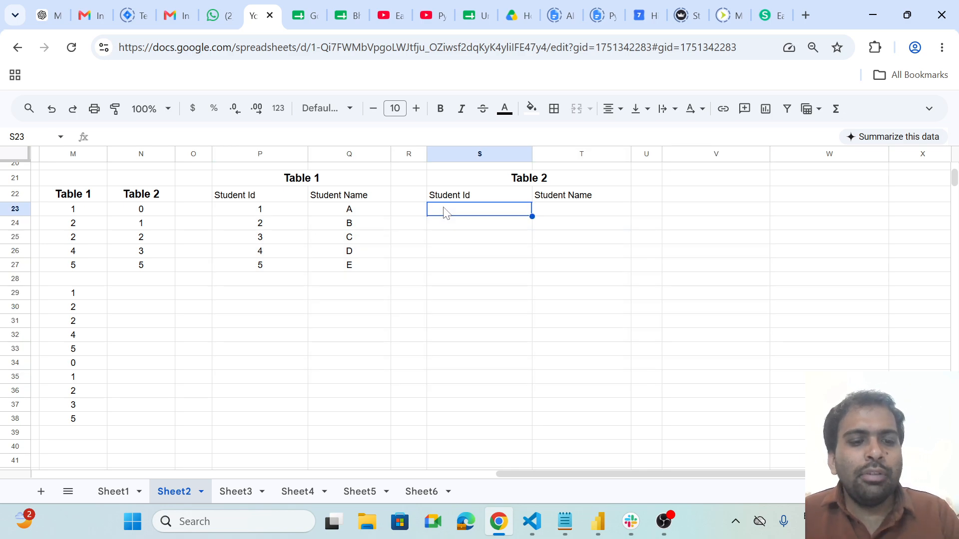
type("1 2")
key("Return")
type("3")
key("Return")
type("4")
key("Return")
type("5")
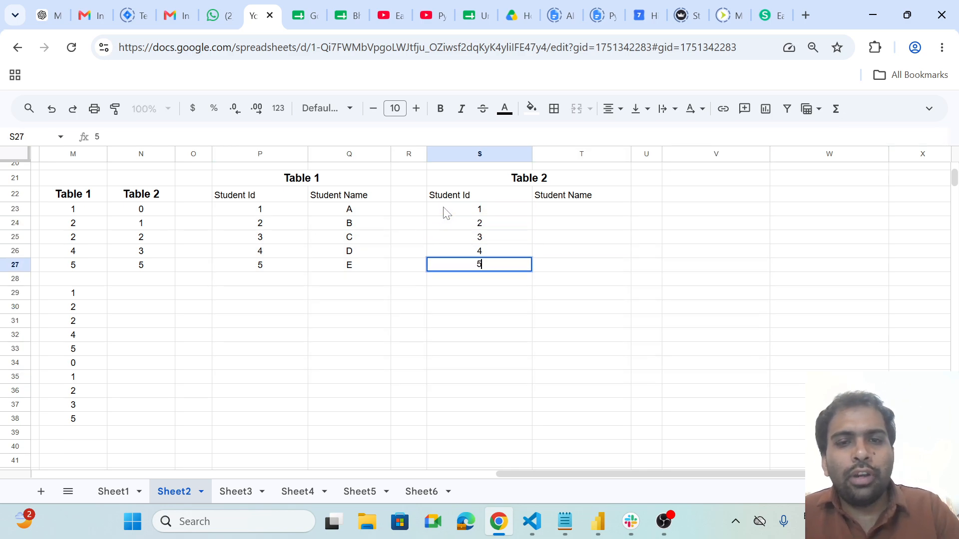
Enter A, B, C, D and E in T23:T27 under the Student Name header of Table 2.
key("Tab")
key("Up")
key("Up")
key("Up")
key("Up")
type("A")
key("Return")
type("B")
key("Return")
type("C")
key("Left")
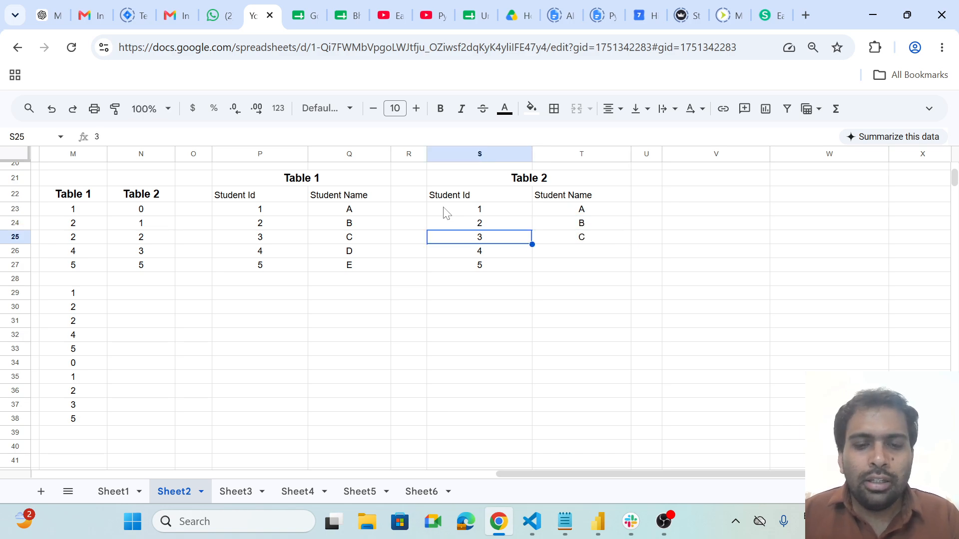
key("Right")
key("Down")
type("D")
key("Return")
type("E")
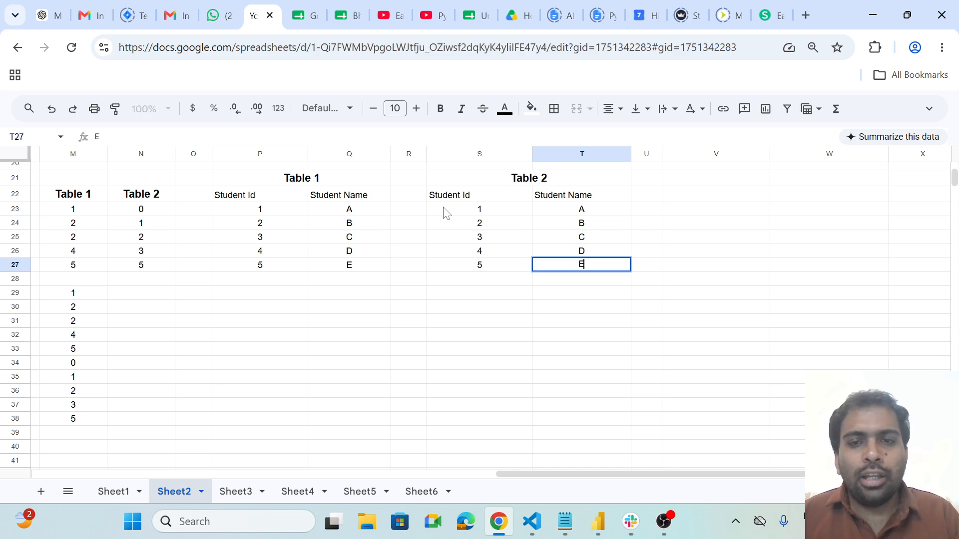
key("Return")
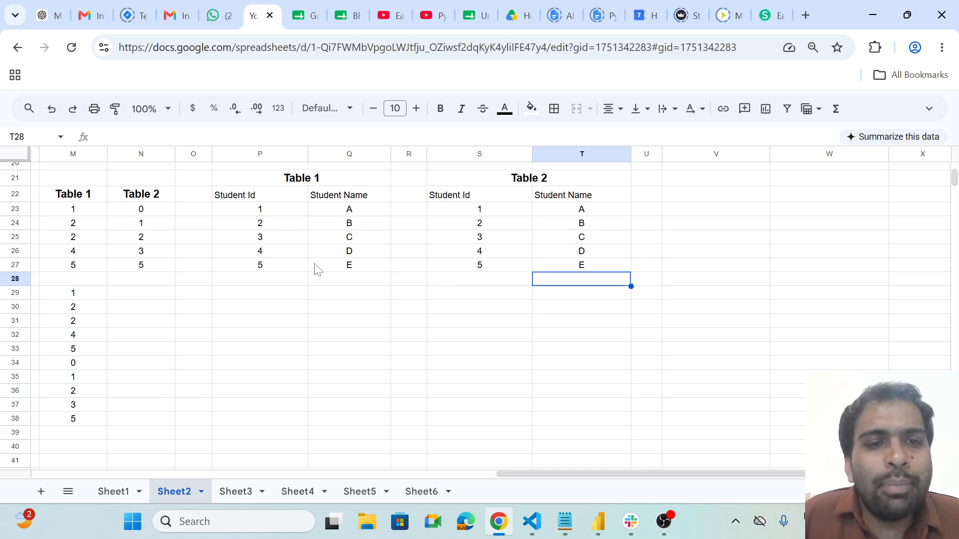
Center the column headers of both tables in P22:T22 horizontally.
left_click_drag(261, 196, 630, 200)
left_click(622, 109)
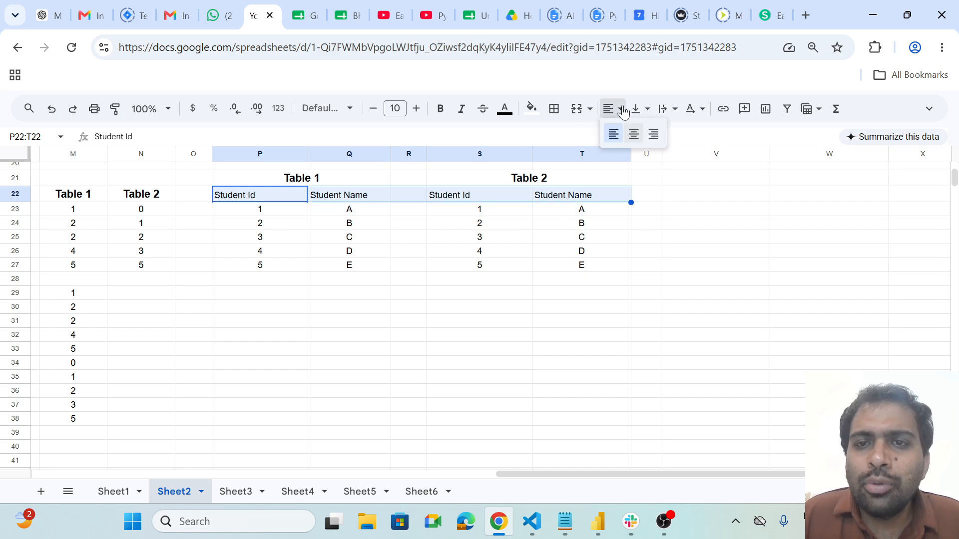
left_click(636, 132)
left_click(494, 268)
Copy Table 1's headers and rows from P22:Q27 to the range starting at P30.
left_click_drag(259, 195, 346, 269)
key("ctrl+c")
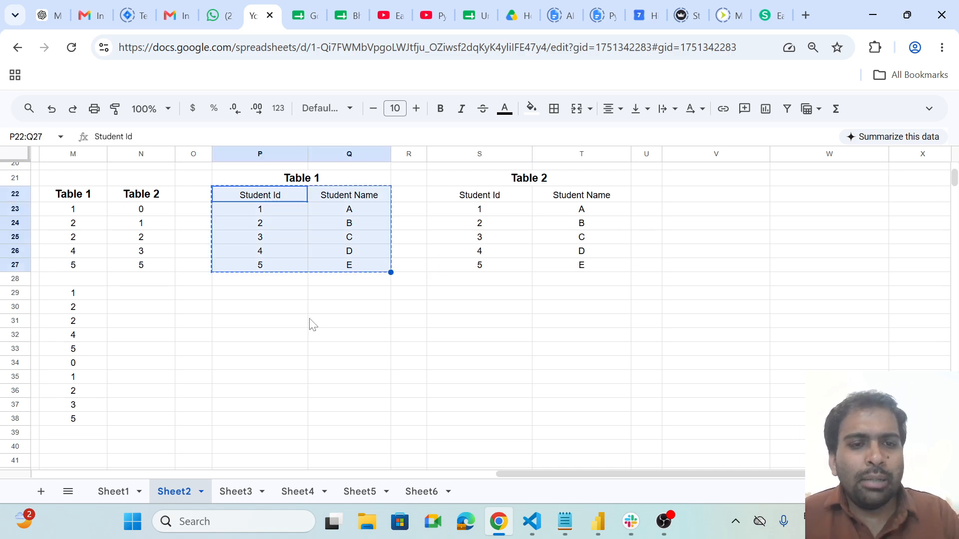
left_click(256, 310)
key("ctrl+v")
Append Table 2's data rows from S23:T27 below the copied Table 1 rows, starting at P36.
left_click_drag(481, 210, 577, 270)
key("ctrl+c")
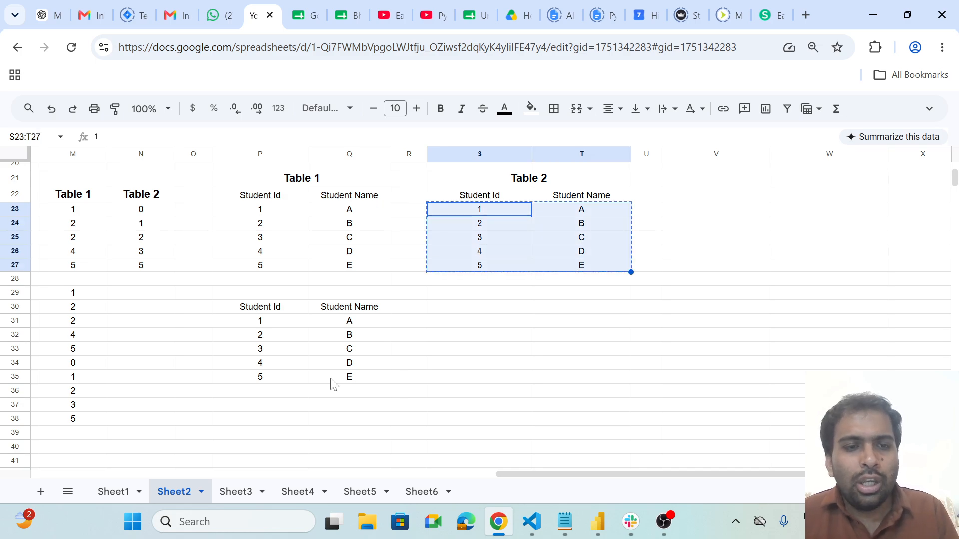
left_click(262, 395)
key("ctrl+v")
left_click(425, 365)
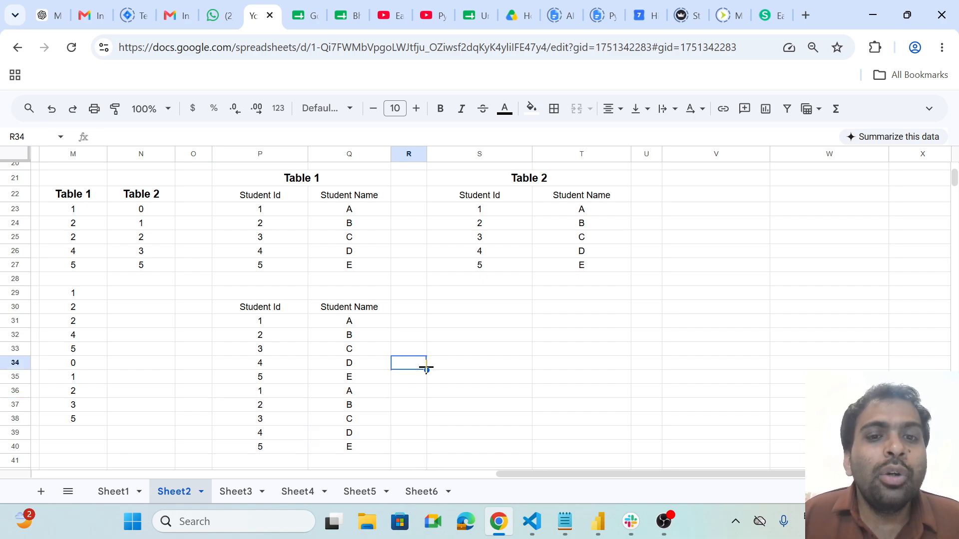
Shorten Table 2's Student Name header in T22 to Name.
left_click(710, 199)
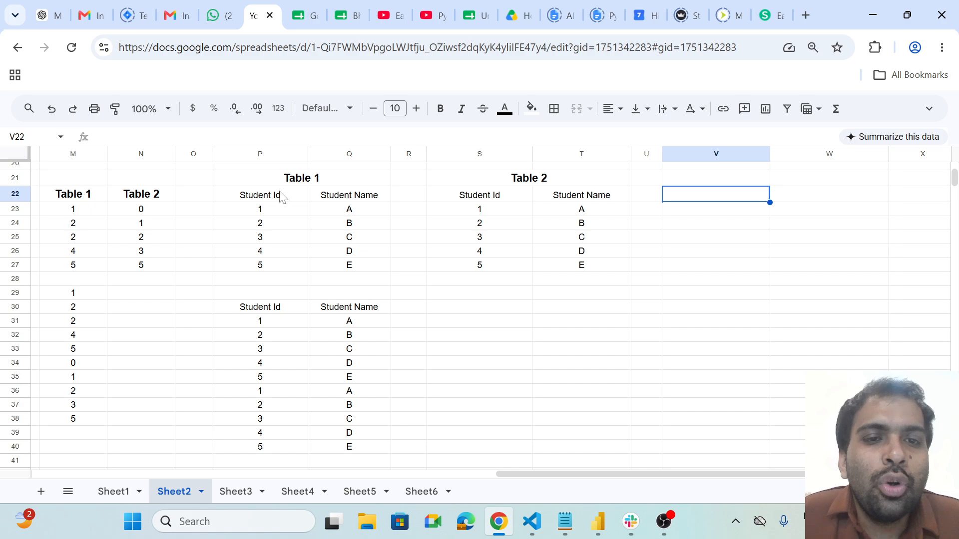
left_click(588, 200)
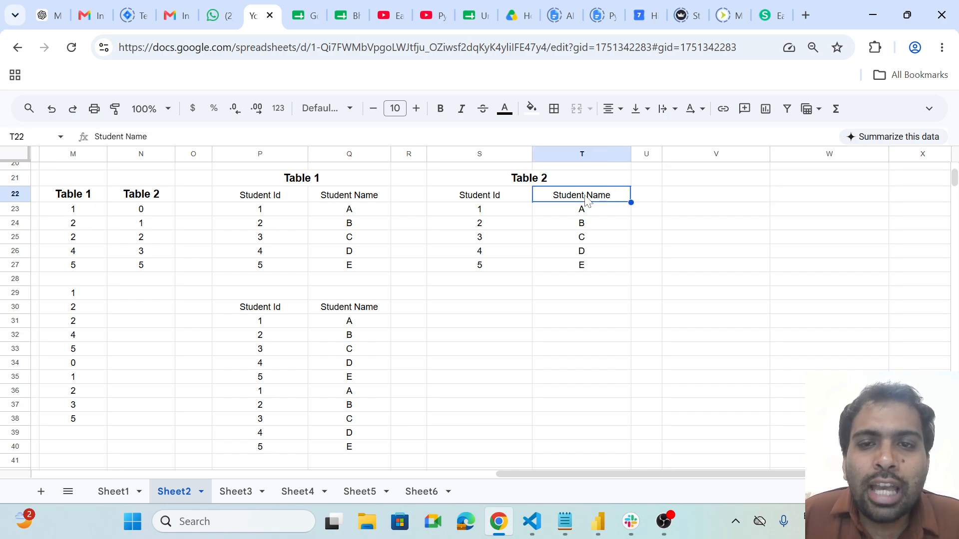
double_click(588, 200)
key("BackSpace")
key("BackSpace")
key("BackSpace")
key("BackSpace")
key("BackSpace")
key("BackSpace")
key("BackSpace")
key("BackSpace")
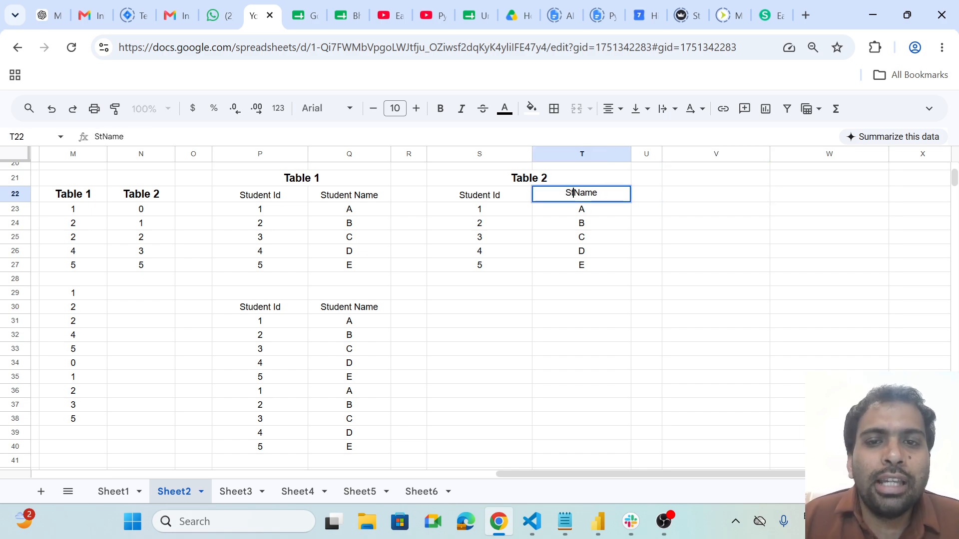
left_click(564, 365)
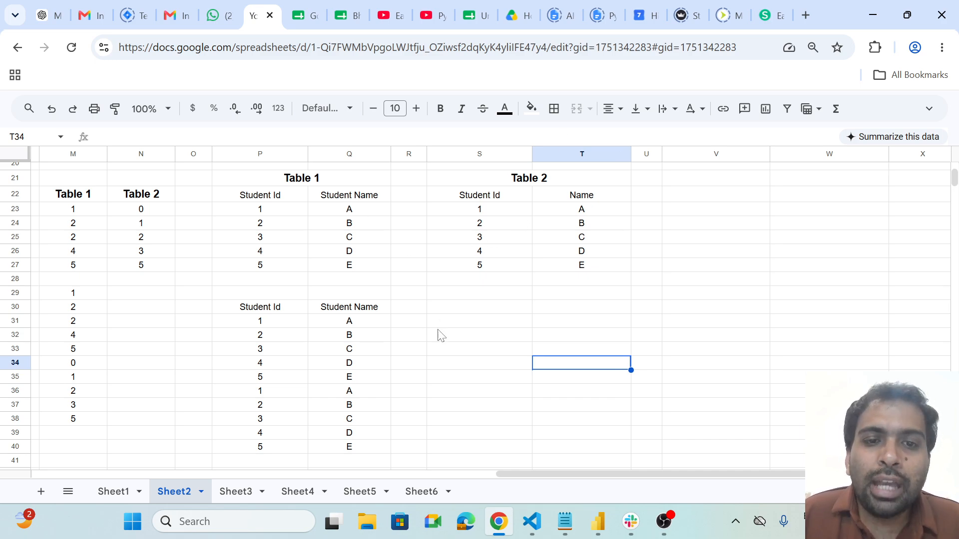
Add the header Name in R30, beside the combined table's Student Name header.
type("Name")
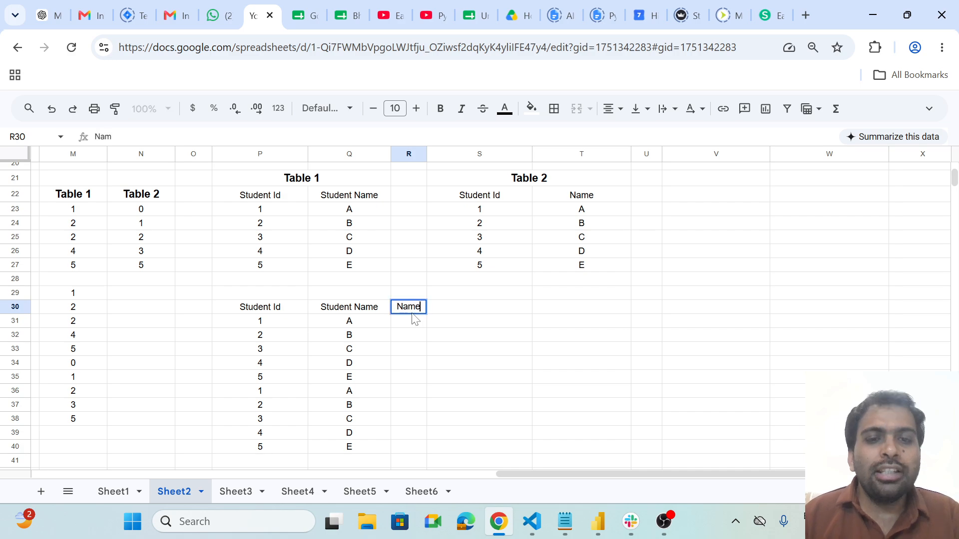
key("Return")
key("Up")
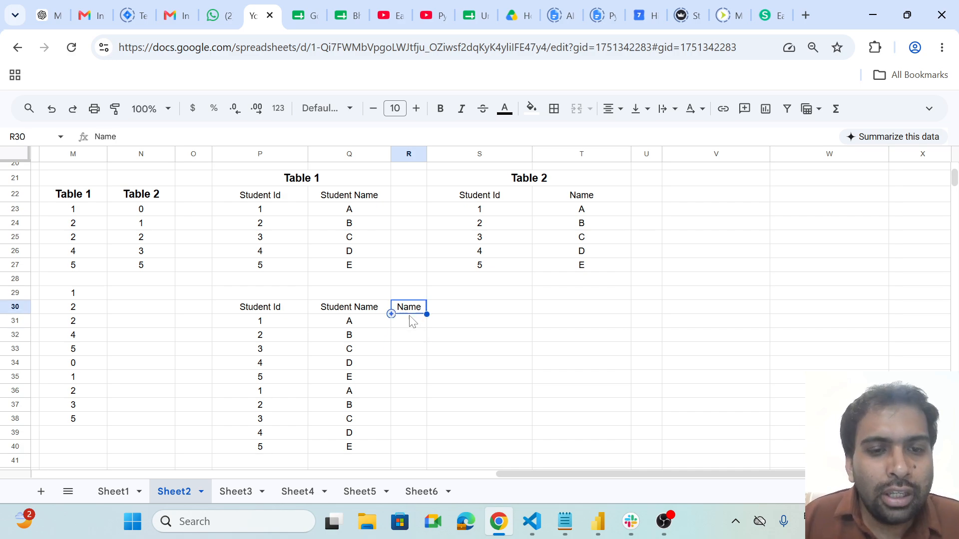
Move the appended names from Q36:Q40 to R36:R40 under the Name header and widen column R.
left_click(354, 394)
left_click(356, 447)
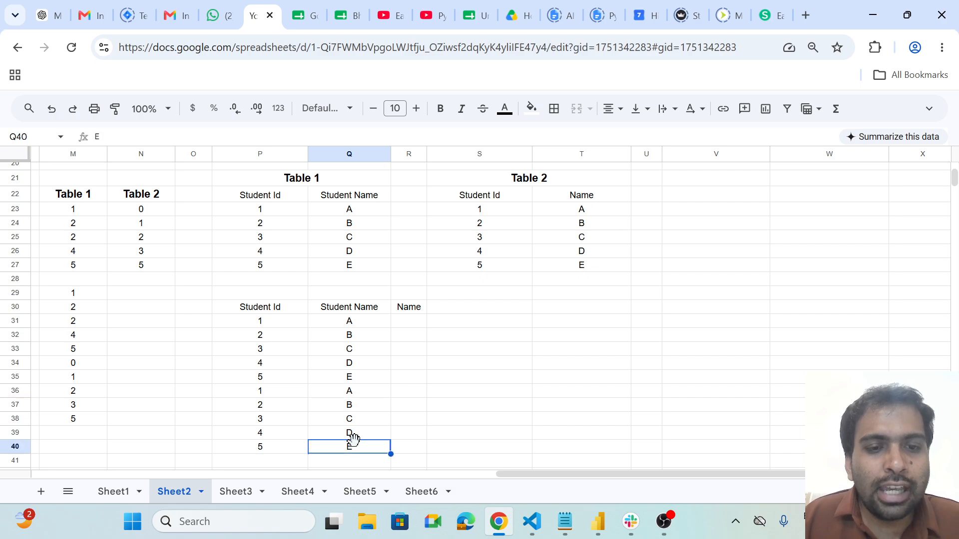
left_click_drag(352, 394, 354, 449)
key("ctrl+x")
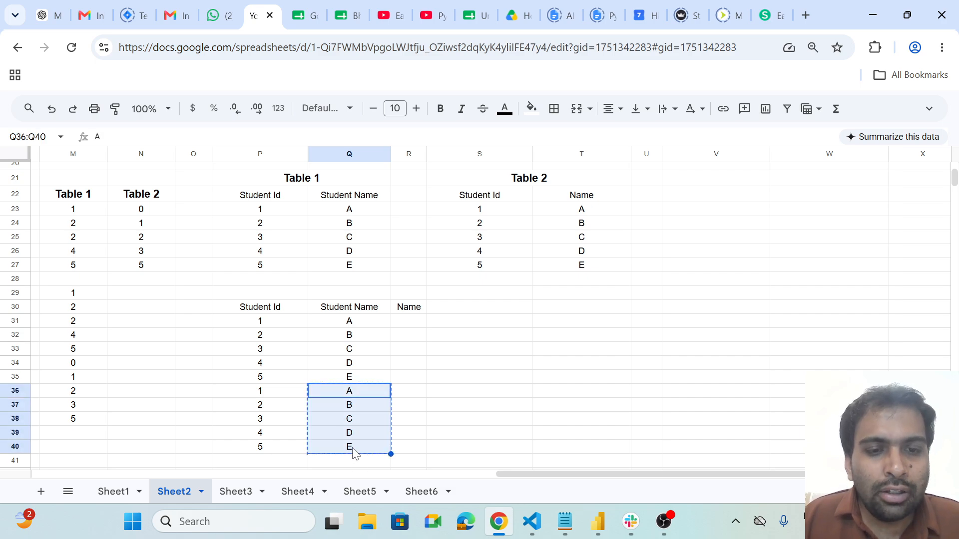
left_click(410, 392)
key("ctrl+v")
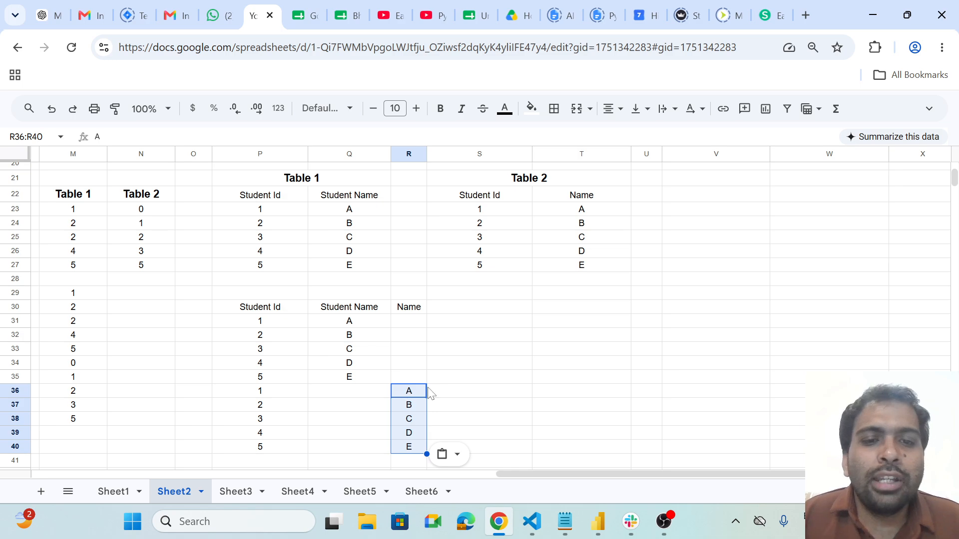
left_click(425, 391)
left_click_drag(427, 153, 462, 154)
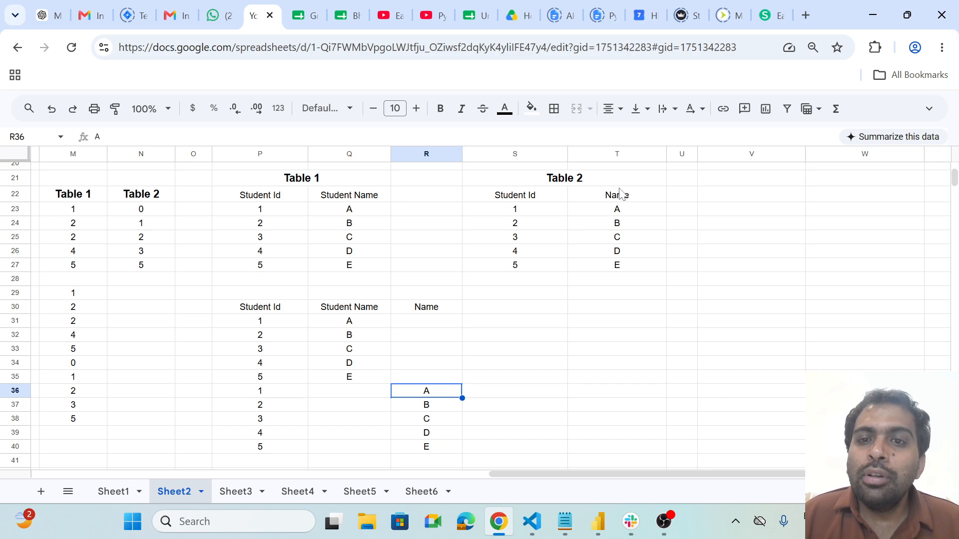
Enter the note "Column name should be similar" in S30.
left_click(645, 201)
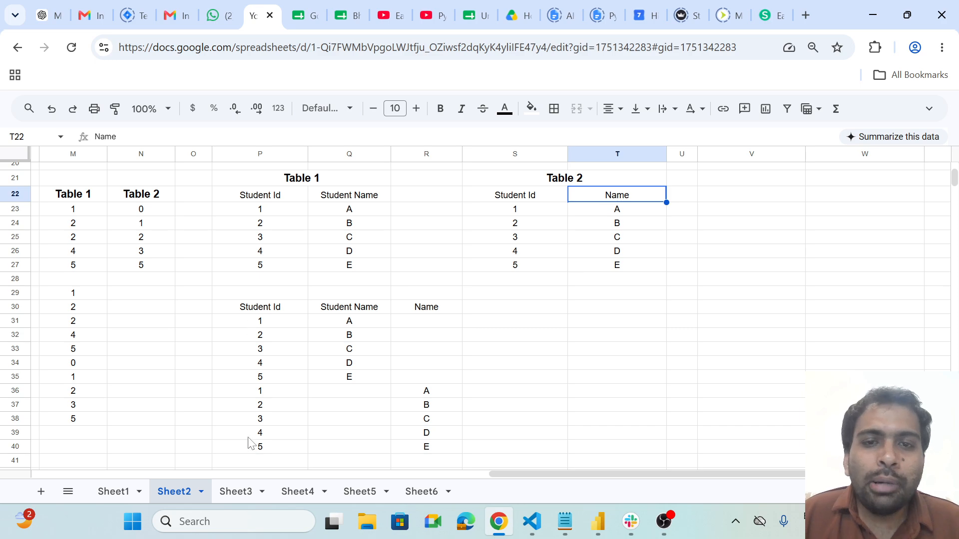
left_click(536, 199)
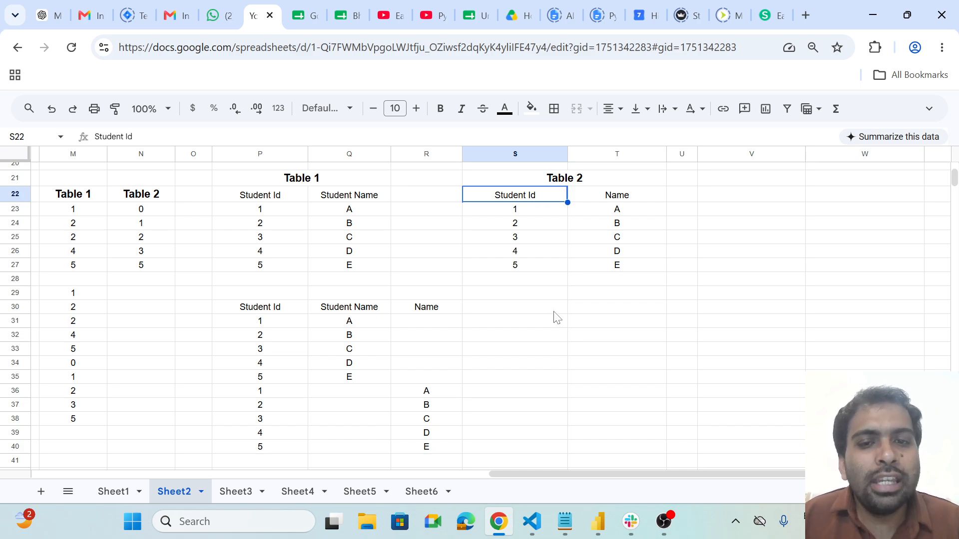
left_click(541, 309)
type("Column name should be similar")
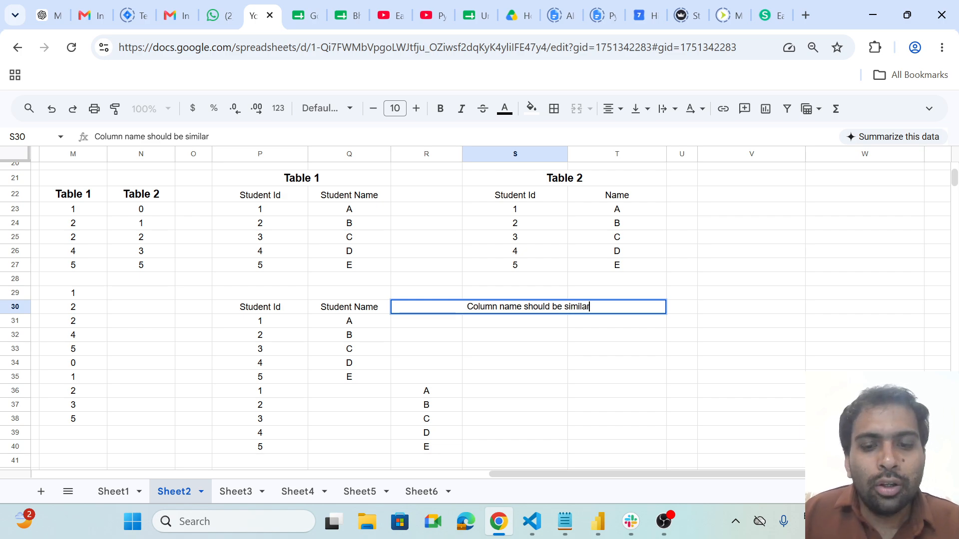
key("Return")
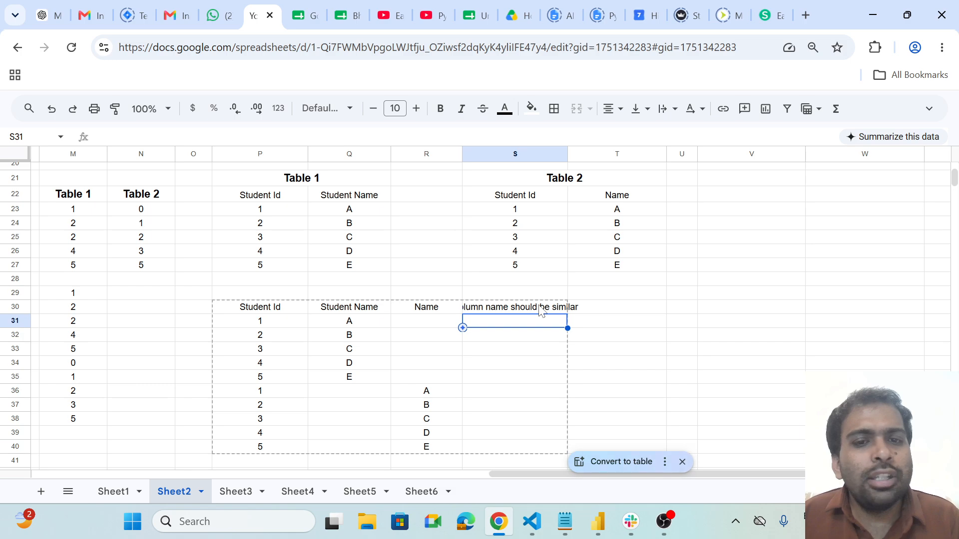
left_click(623, 313)
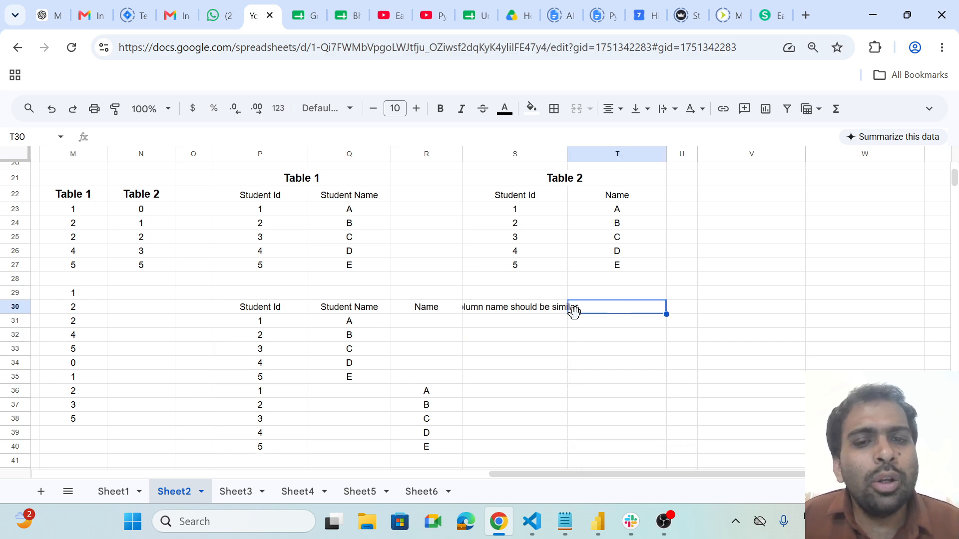
Merge S30:T30 and center the note in the merged cell.
left_click(523, 313)
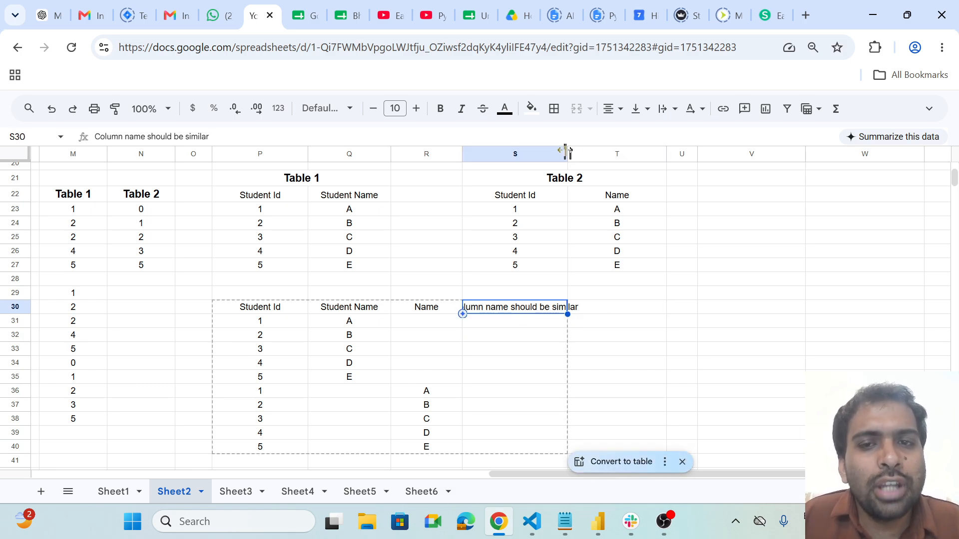
left_click_drag(540, 314, 621, 316)
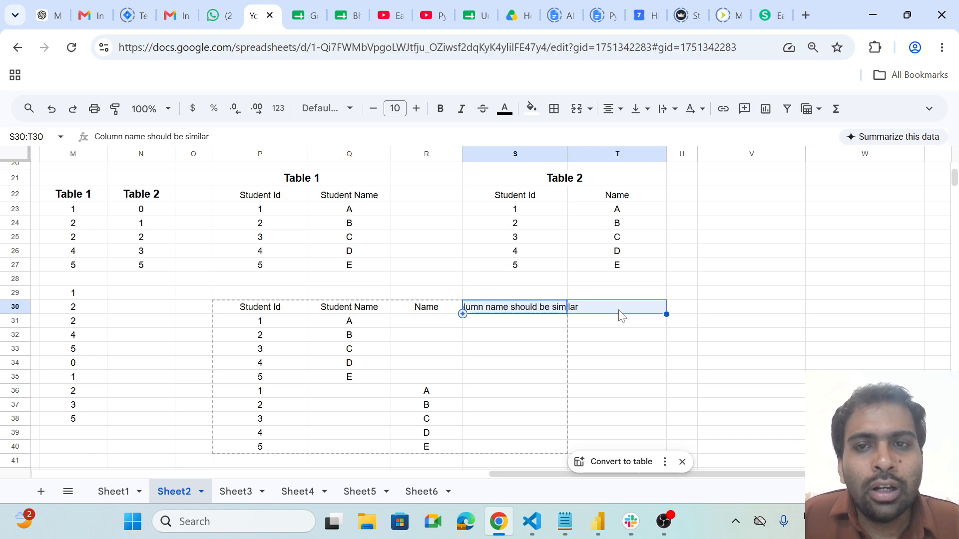
left_click(577, 109)
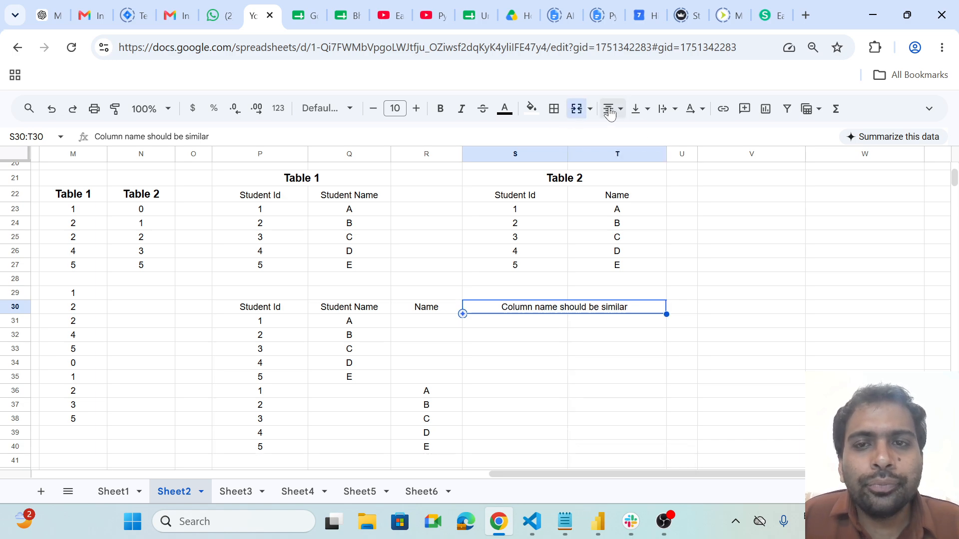
left_click(622, 115)
left_click(633, 132)
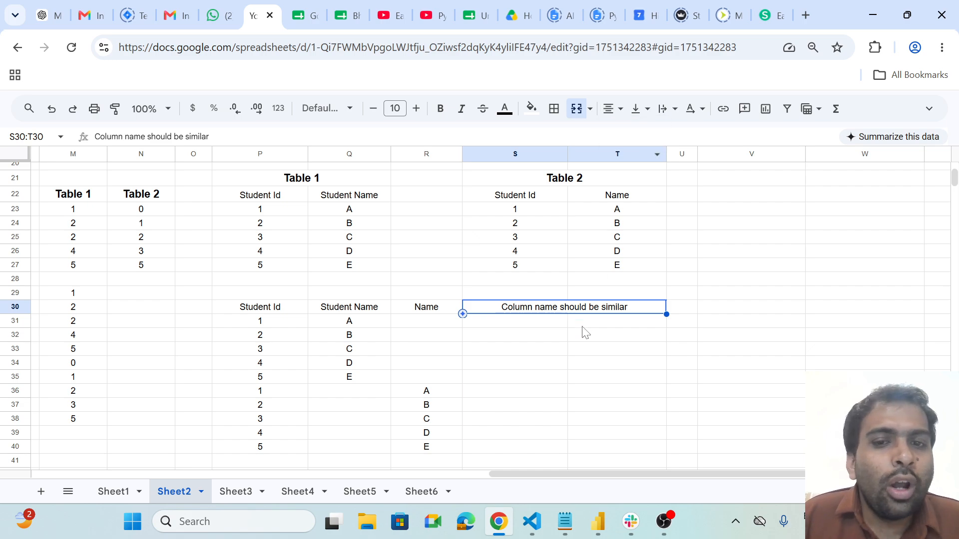
left_click(548, 326)
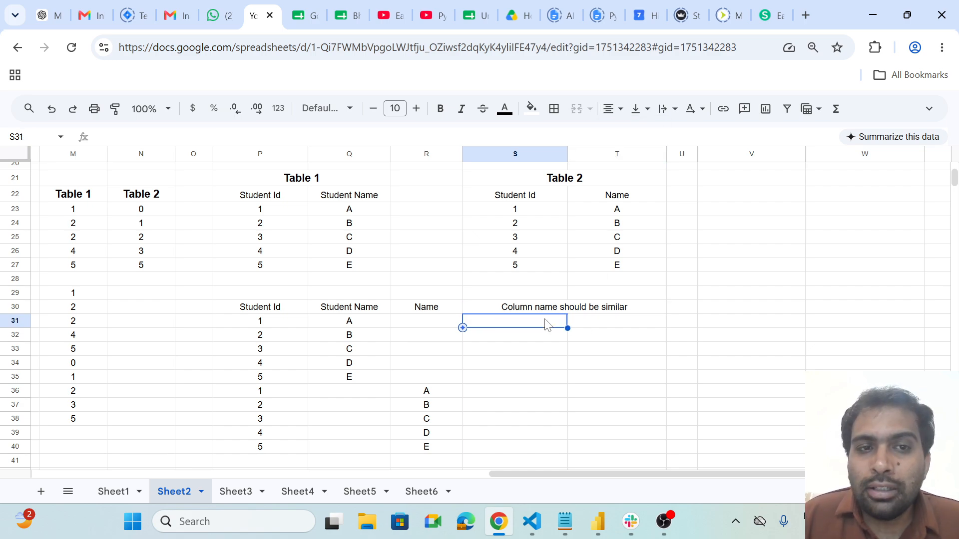
left_click(292, 203)
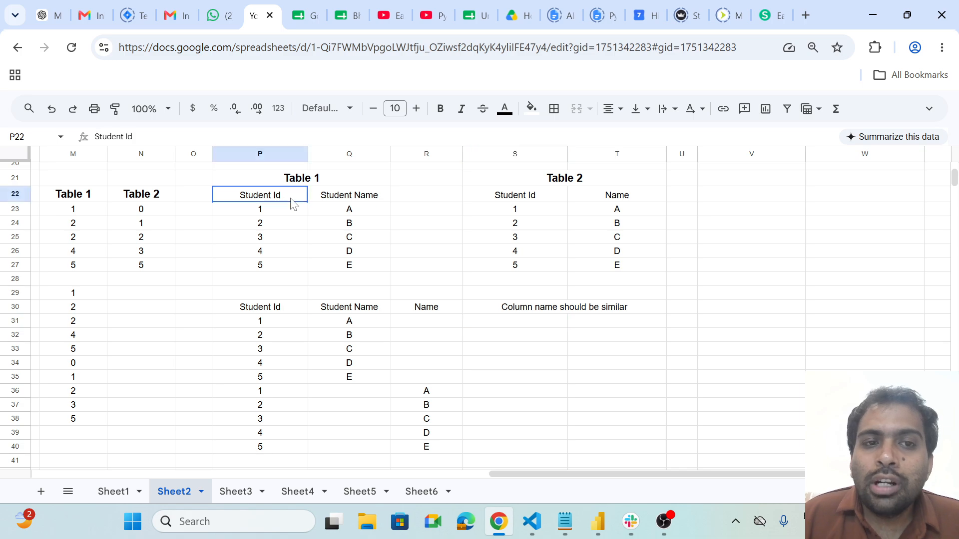
left_click(550, 200)
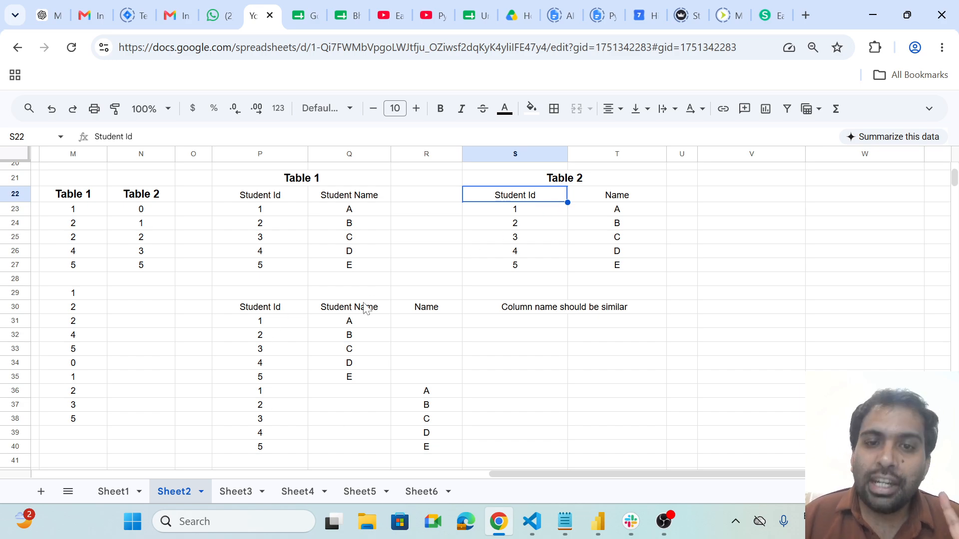
Copy the merged note from S30:T30 into the row below, at S31:T31.
left_click(544, 311)
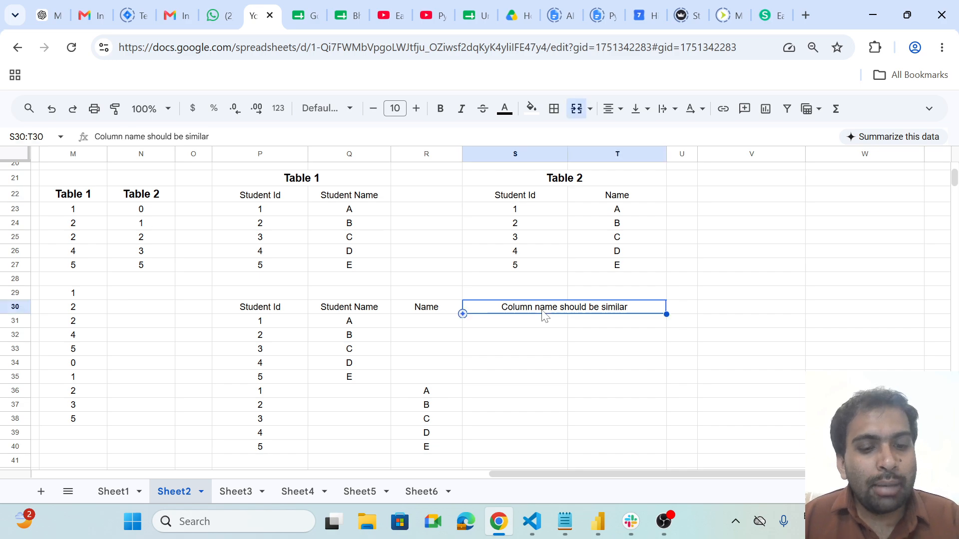
key("ctrl+c")
left_click(538, 326)
key("ctrl+v")
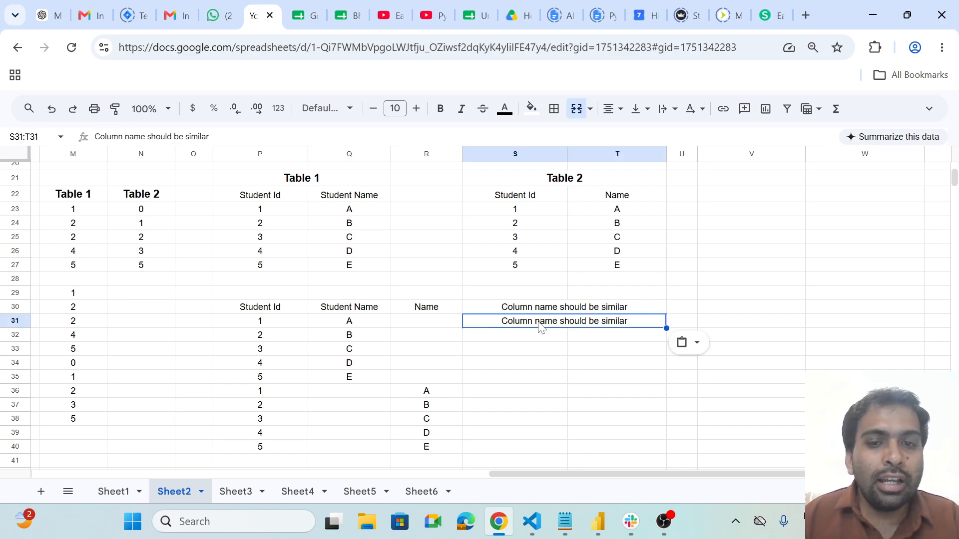
Change the copied note in S31:T31 to "Data type of columns from both tables name should be similar".
double_click(539, 323)
key("BackSpace")
key("BackSpace")
key("BackSpace")
key("BackSpace")
key("BackSpace")
key("BackSpace")
key("BackSpace")
type("Data type of ")
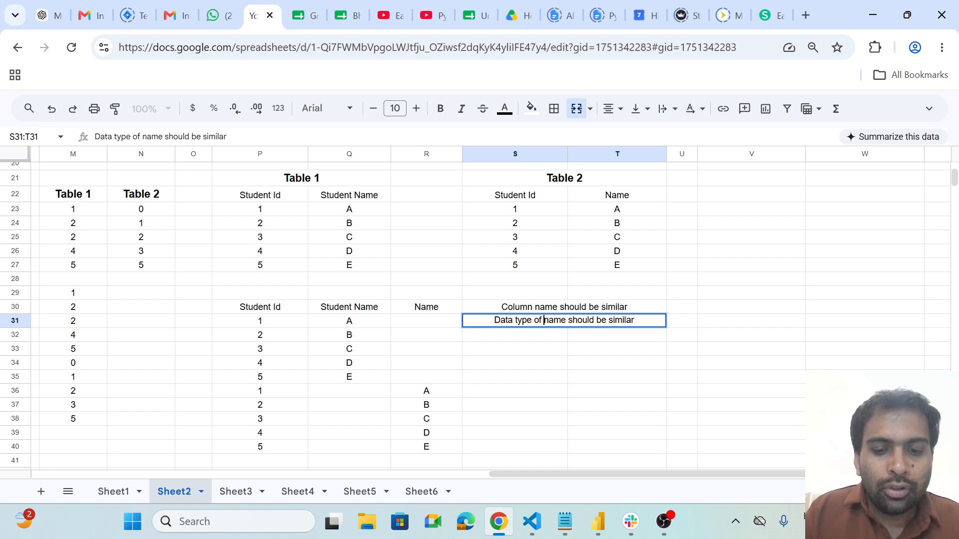
type("columns from")
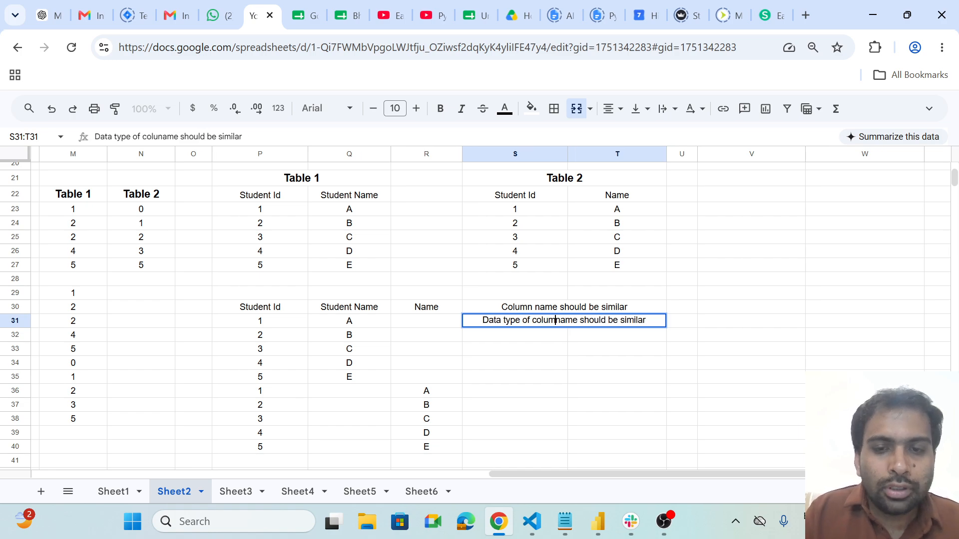
type(" both tab")
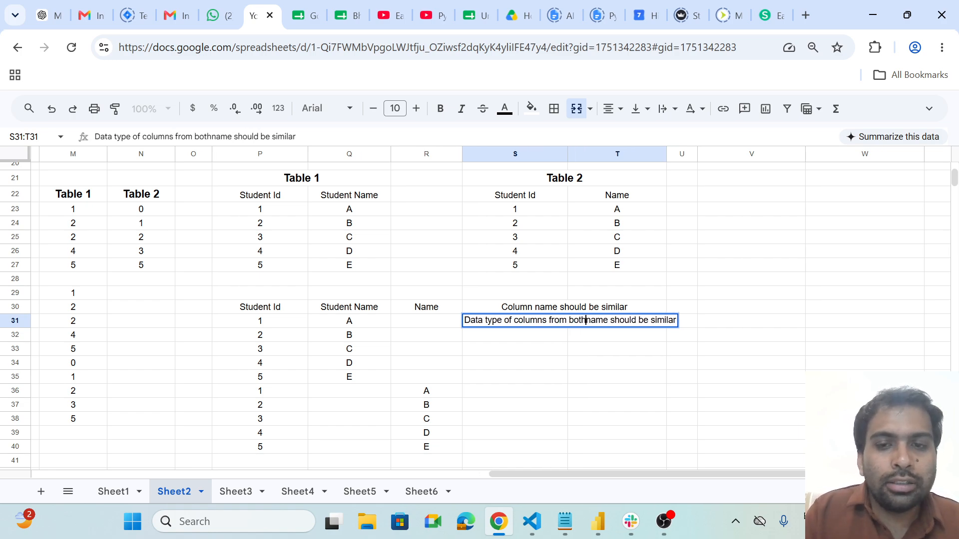
type("les")
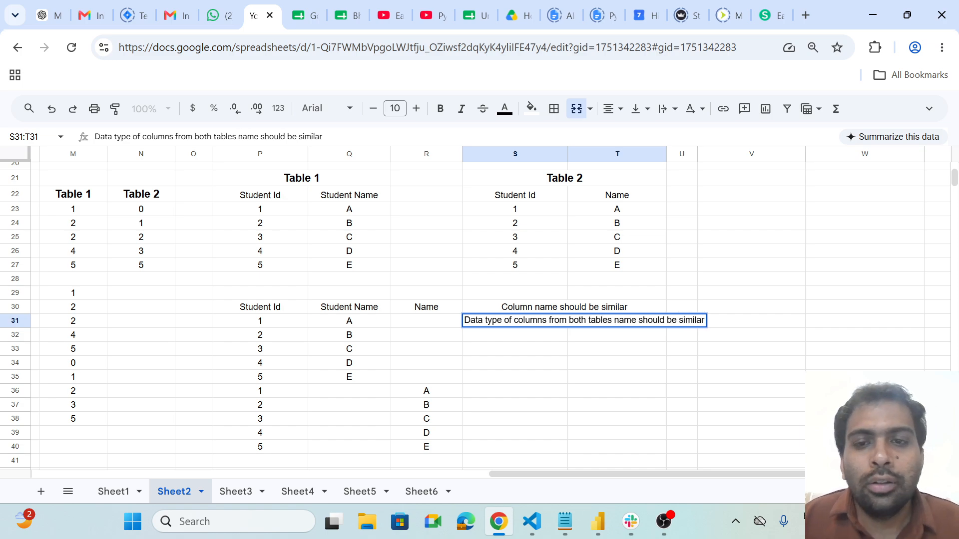
left_click(575, 369)
Widen columns S and T so the full data type note fits in its merged cell.
left_click(593, 327)
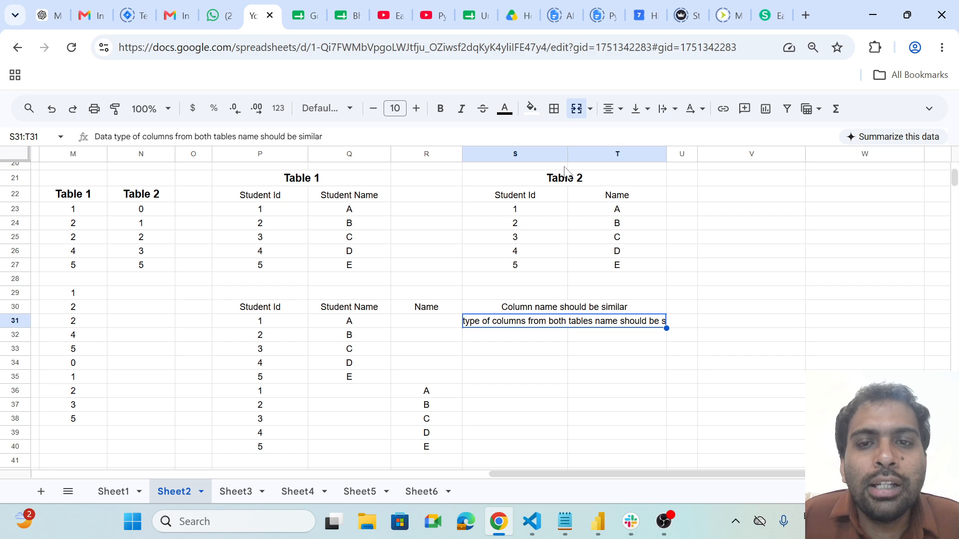
left_click_drag(568, 154, 597, 153)
left_click_drag(696, 154, 715, 151)
left_click(539, 398)
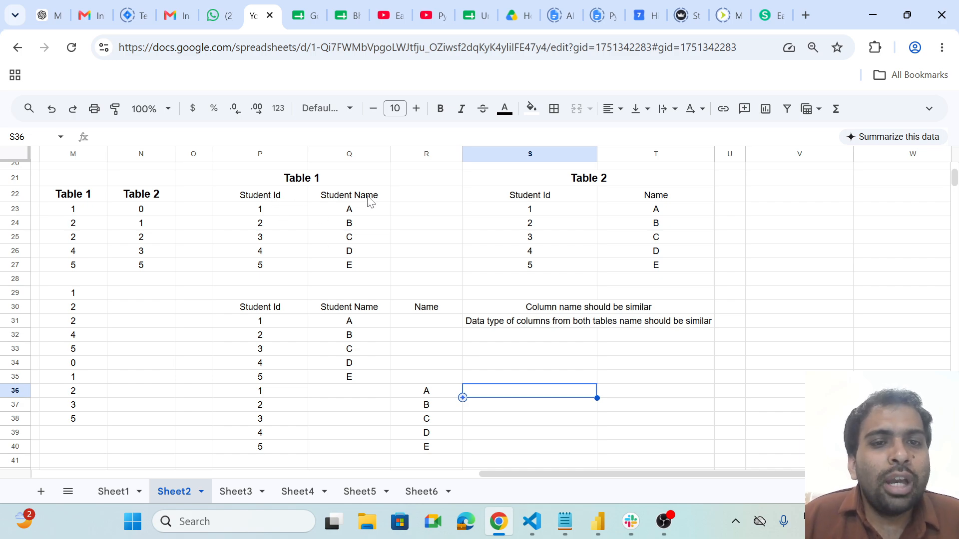
Move Table 2's Student Id column from S22:S27 to T22:T27, replacing the Name column.
left_click(549, 204)
left_click_drag(548, 199, 549, 272)
key("ctrl+c")
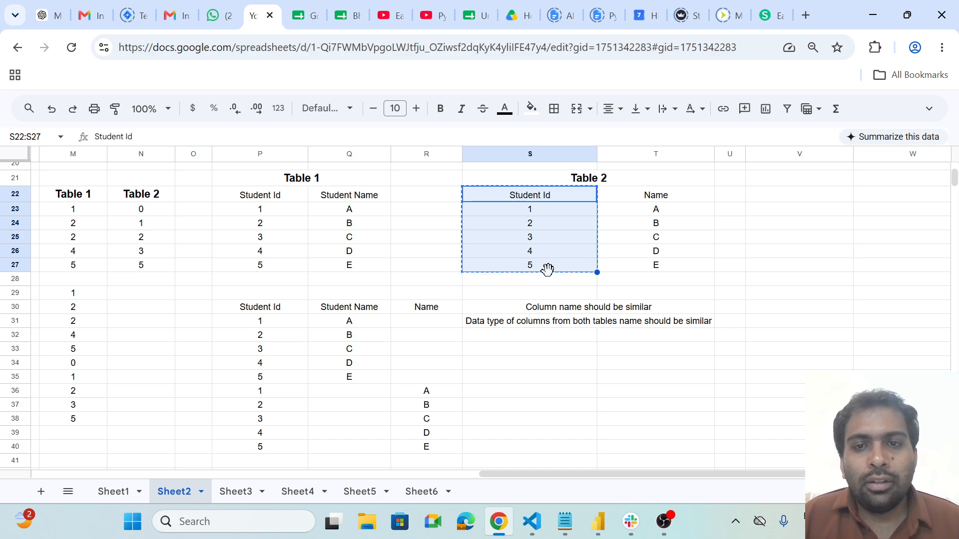
left_click(628, 196)
key("ctrl+v")
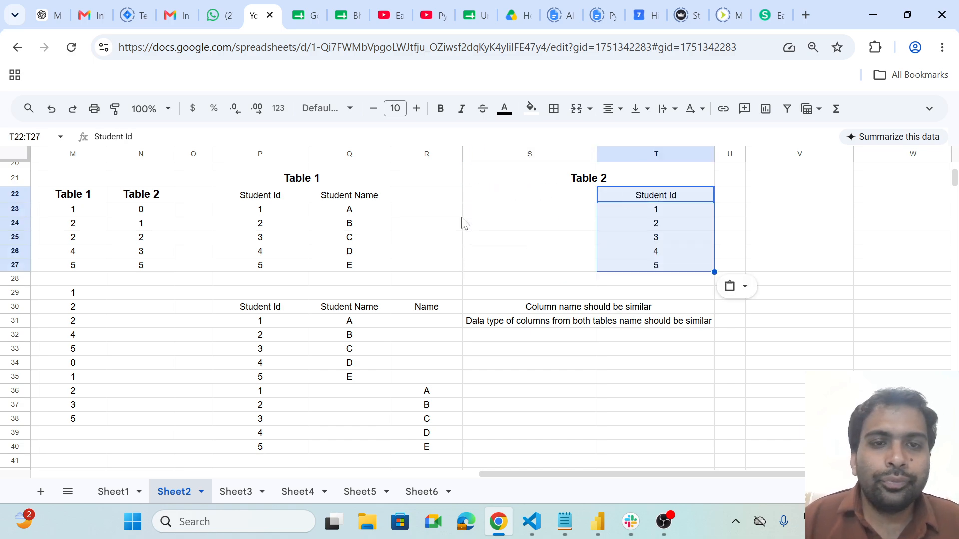
Copy Table 1's Student Name column from Q22:Q27 into Table 2 at S22:S27.
left_click_drag(349, 196, 359, 270)
key("ctrl+x")
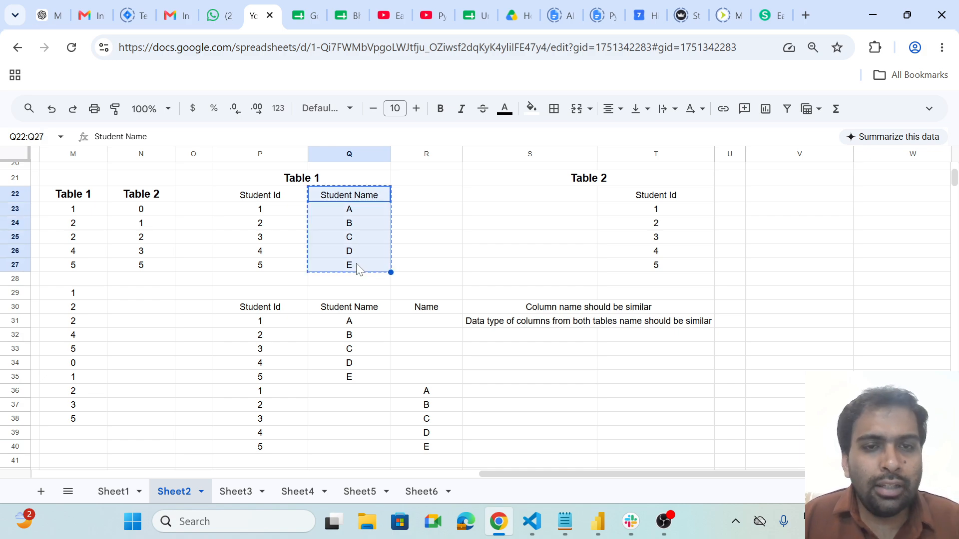
left_click(560, 198)
key("ctrl+v")
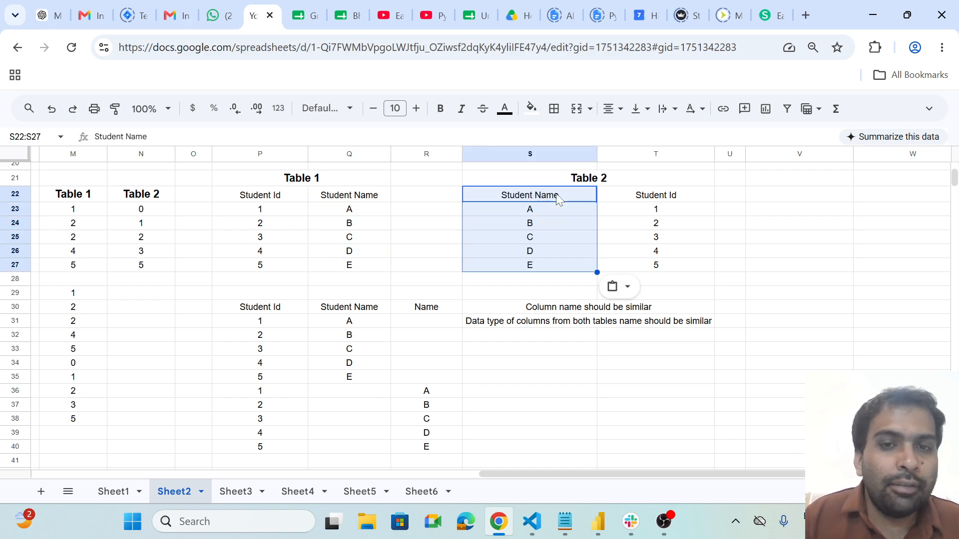
left_click(678, 220)
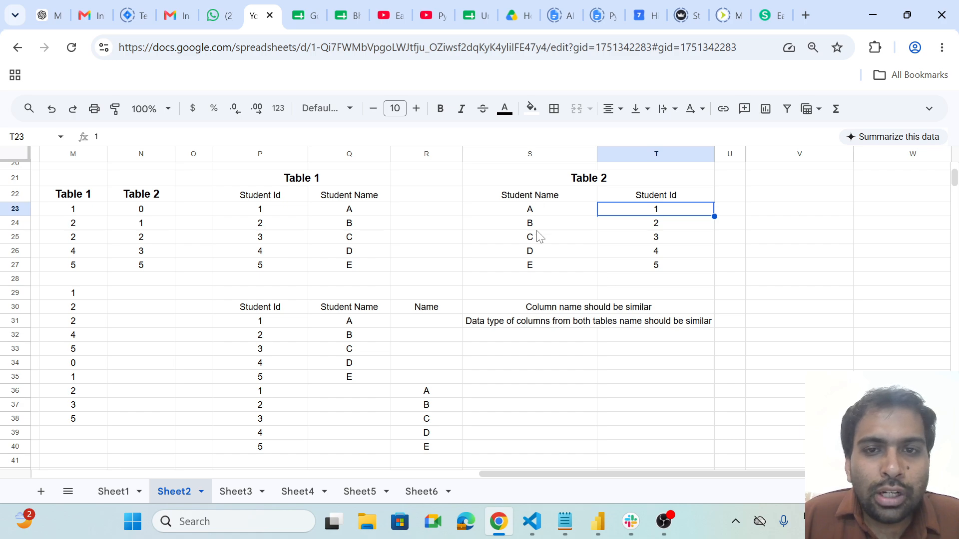
Clear the appended student IDs from P36:P40 in the append result.
left_click_drag(259, 394, 263, 451)
key("Delete")
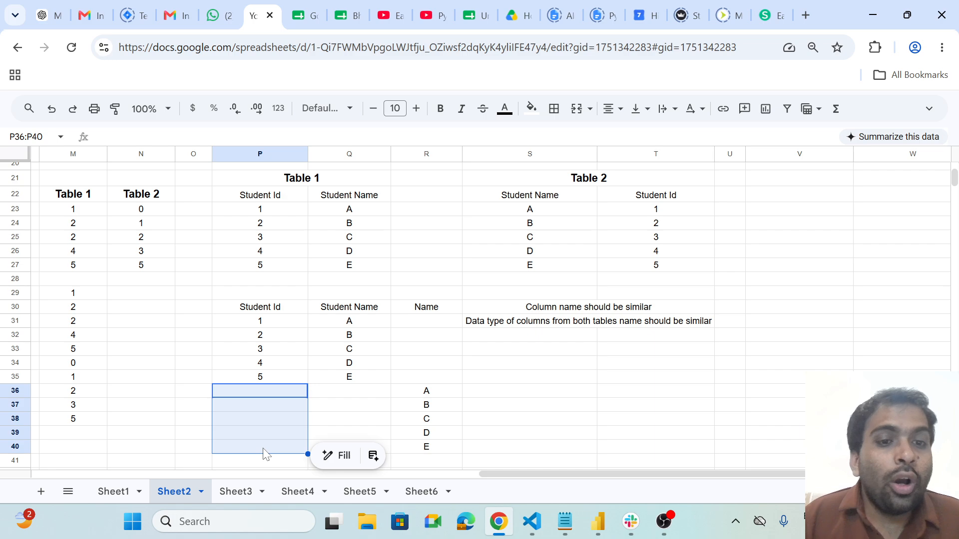
left_click(399, 406)
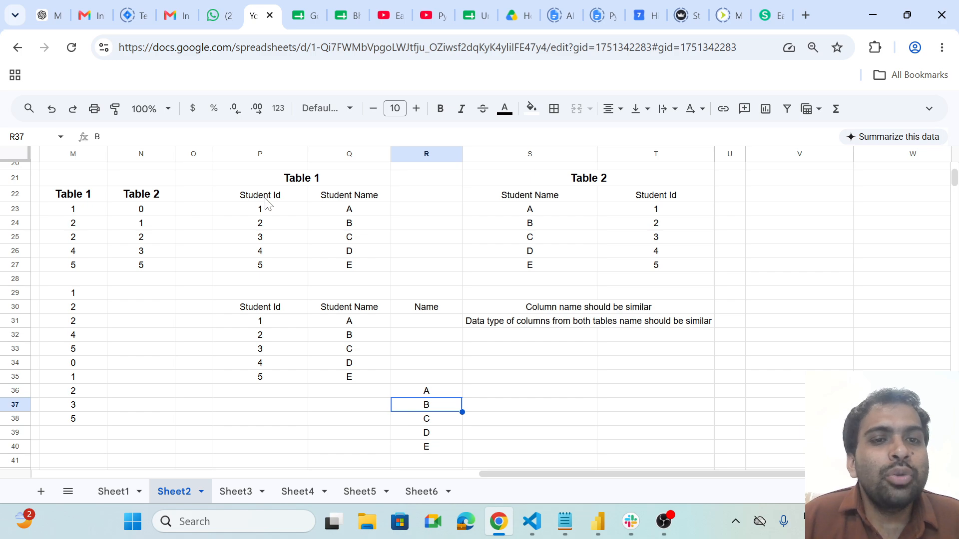
left_click(374, 197)
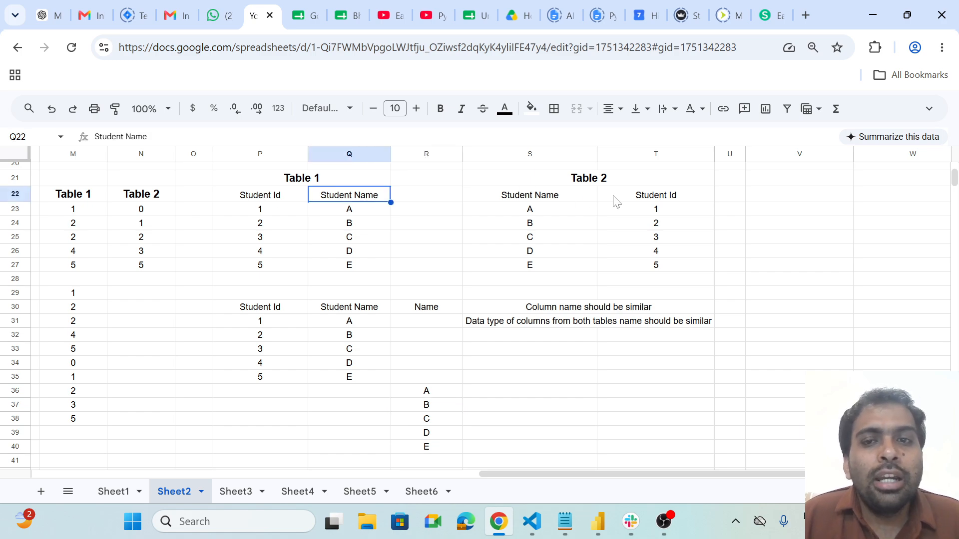
left_click(538, 196)
left_click(637, 201)
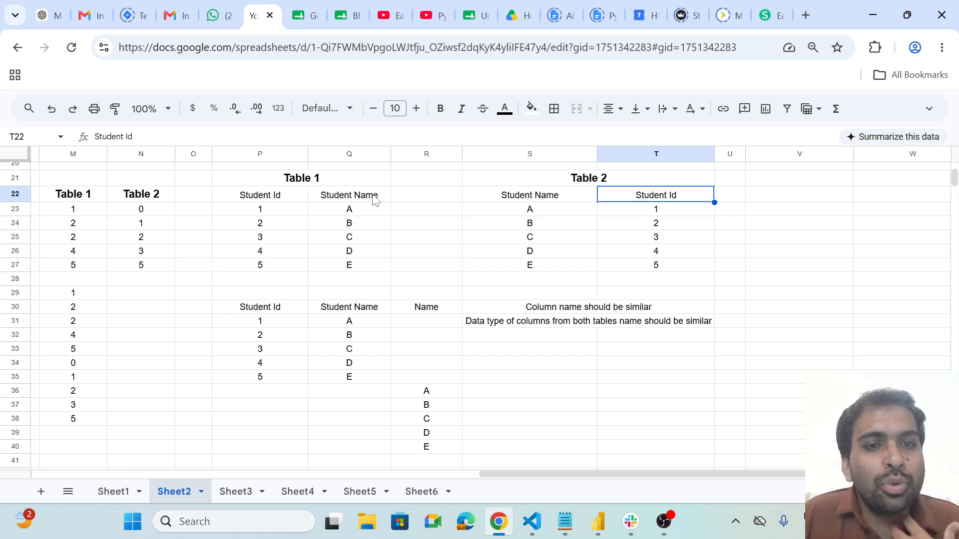
Move the appended names from R36:R40 to Q36:Q40 under the Student Name header.
left_click_drag(447, 392, 448, 454)
key("ctrl+c")
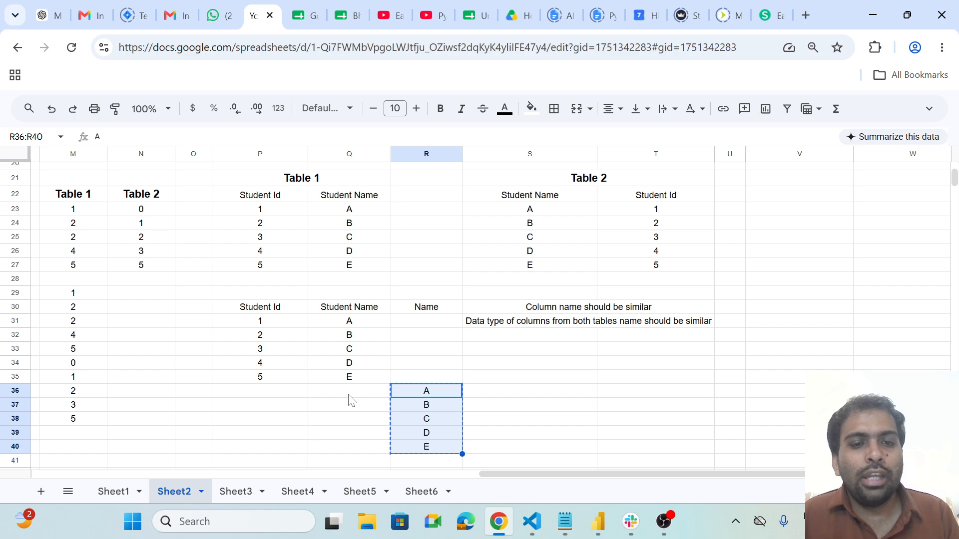
left_click(349, 395)
key("ctrl+v")
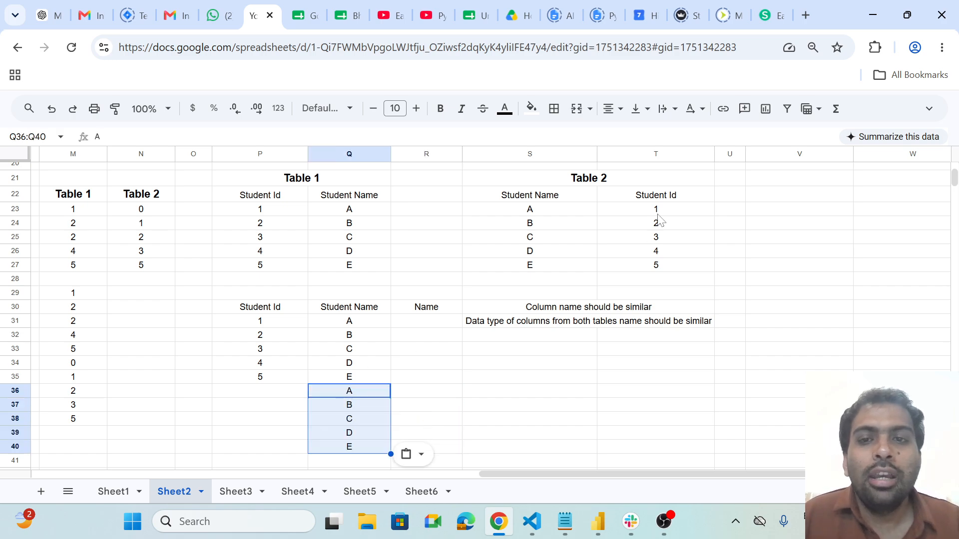
Change the append result's third column header in R30 to "Student Id".
left_click(424, 308)
type("Student Id")
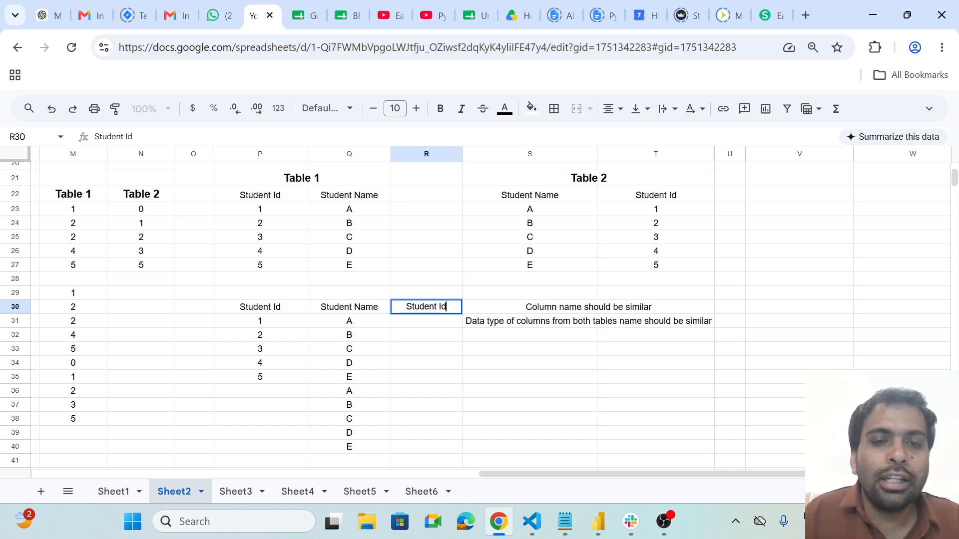
key("Return")
Copy Table 2's student IDs from T23:T27 into R36:R40 of the append result.
left_click(660, 242)
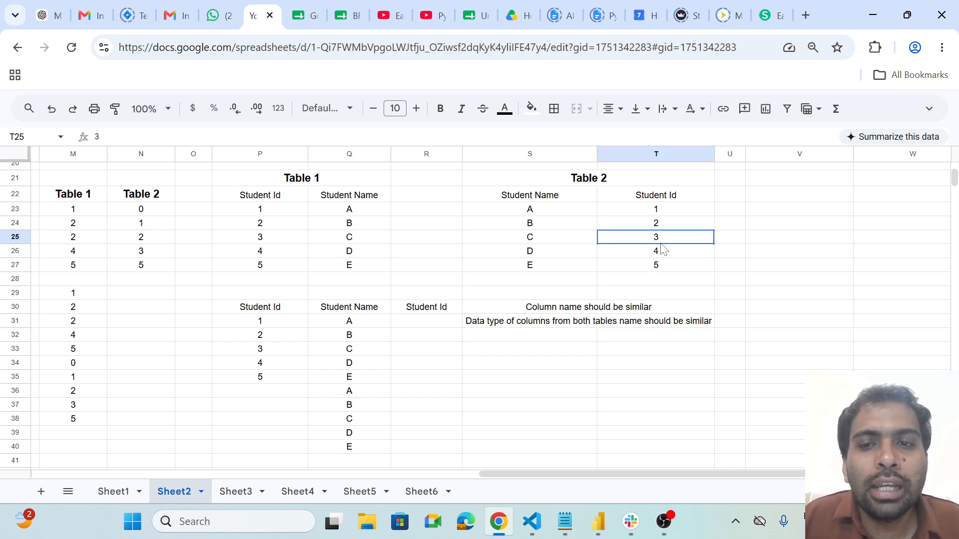
left_click_drag(656, 210, 653, 270)
key("ctrl+c")
left_click(407, 391)
key("ctrl+v")
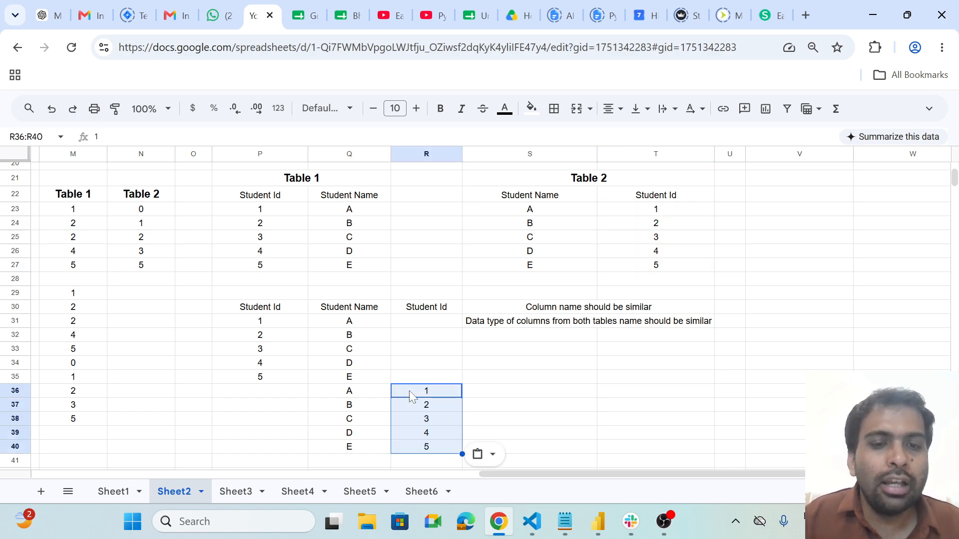
left_click(647, 358)
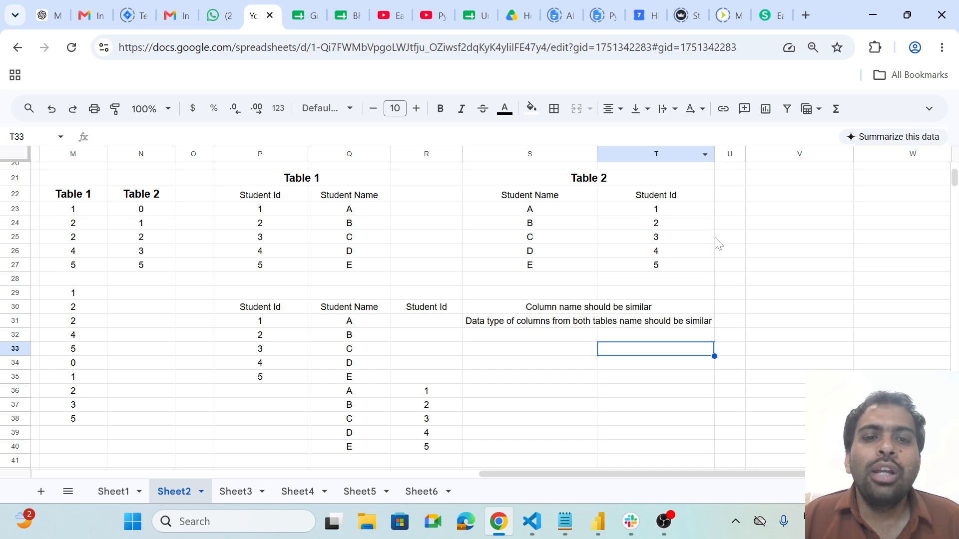
Enter the note "Sequence pf columns should be same" in S32.
left_click(562, 410)
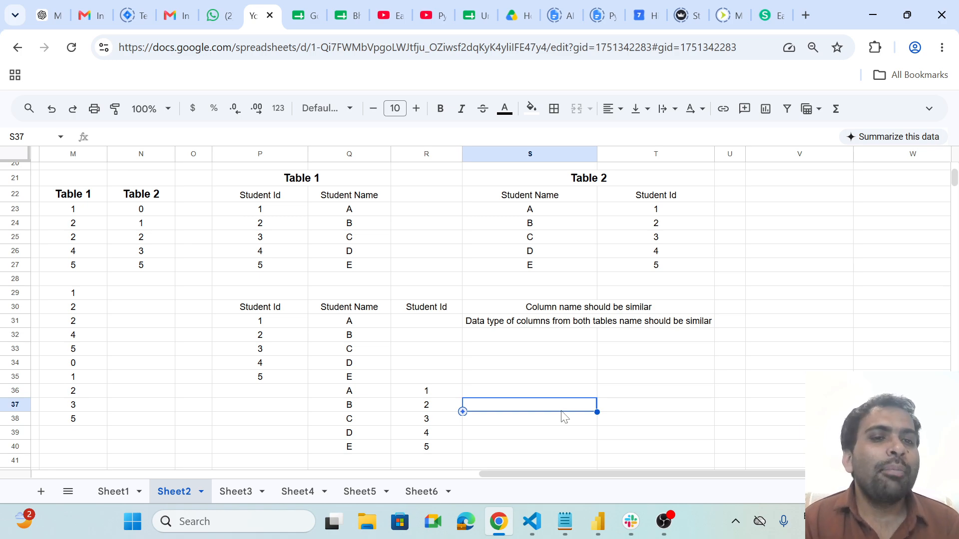
left_click(553, 338)
key("Return")
type("Sequ")
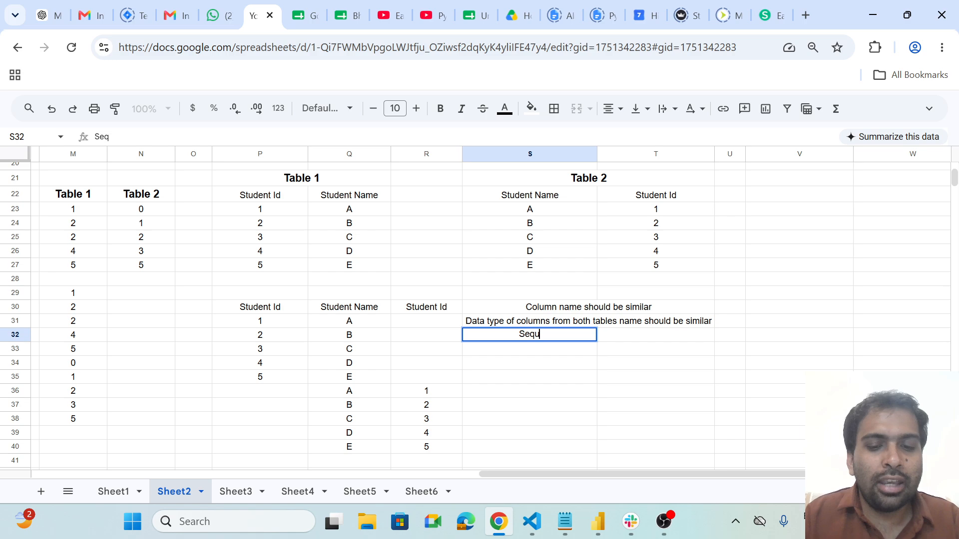
type("ence pf co")
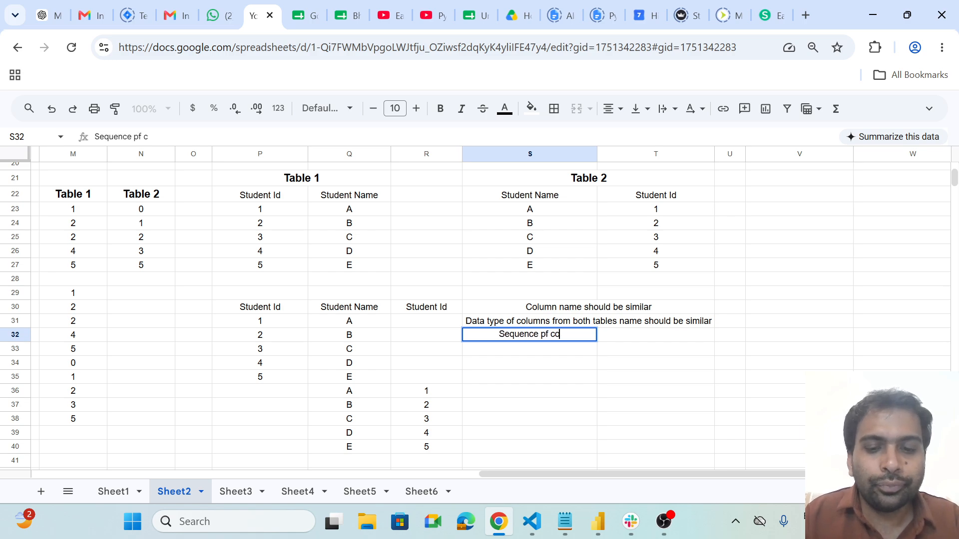
type("lumns should b")
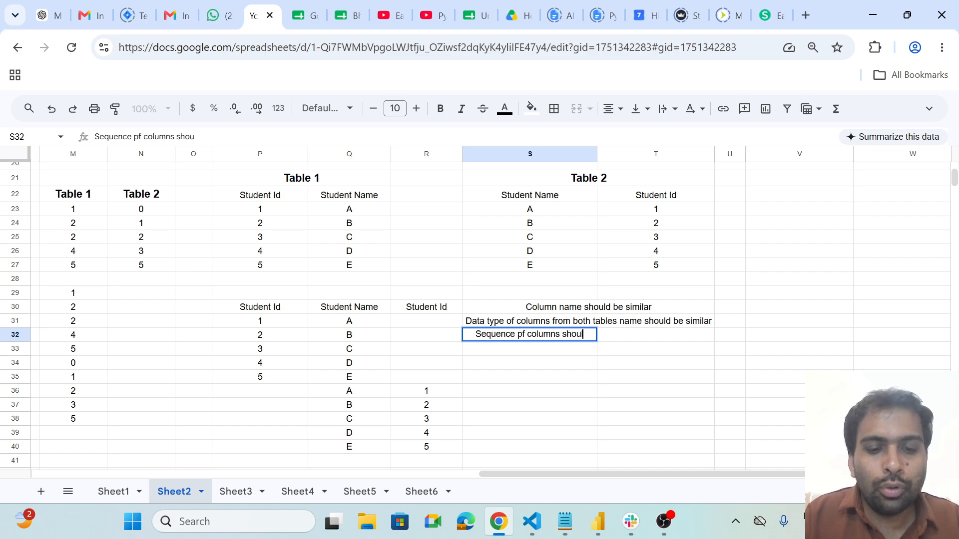
type("e same")
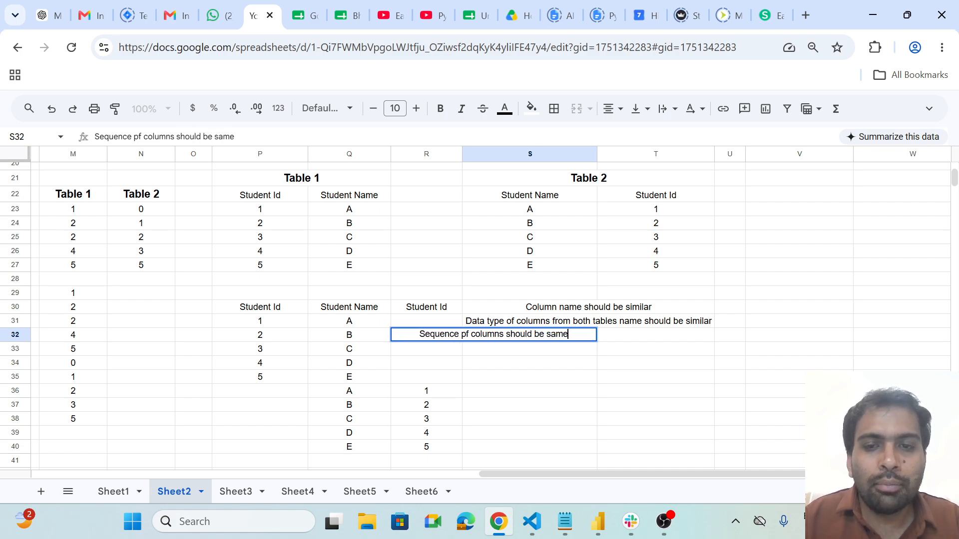
left_click(552, 363)
Merge S32:T32 so the column sequence note spans both columns.
left_click_drag(561, 336, 633, 338)
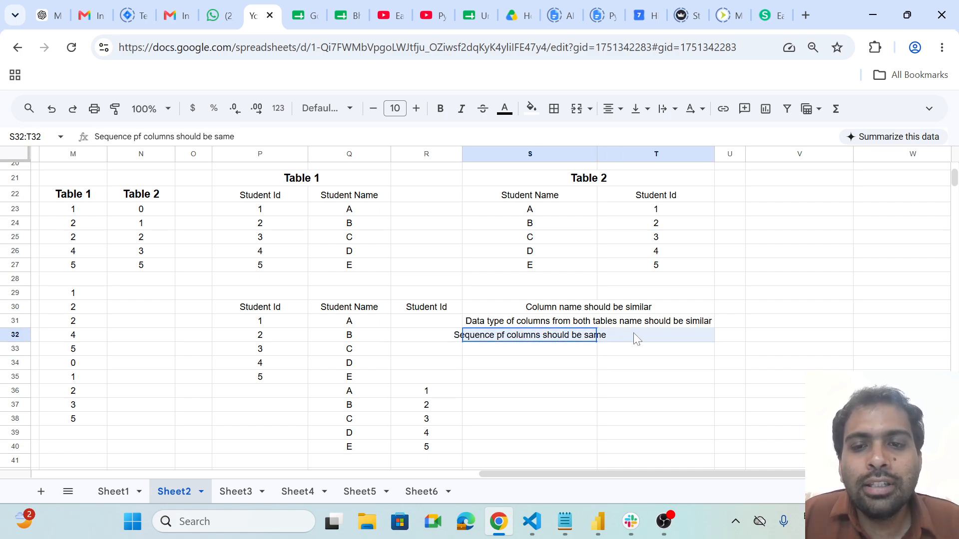
left_click(576, 109)
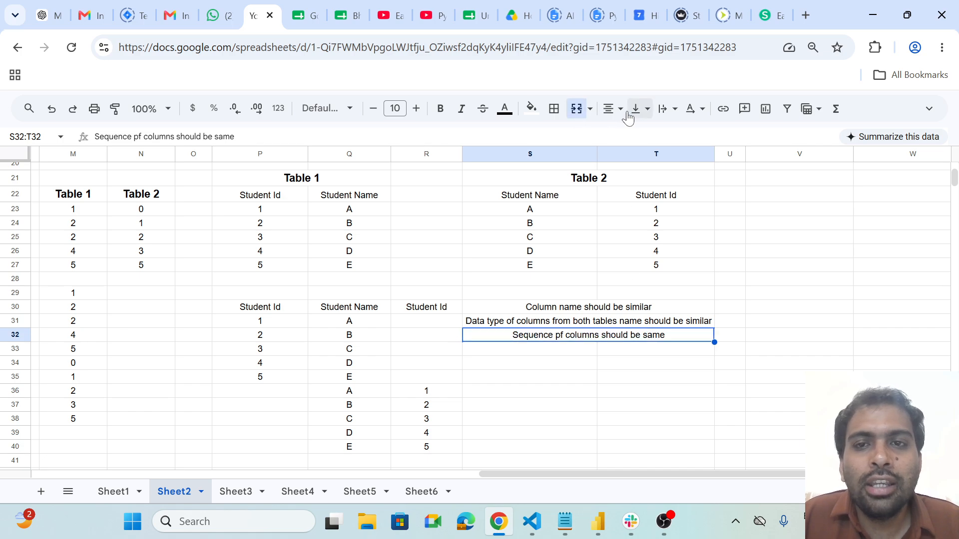
left_click(581, 423)
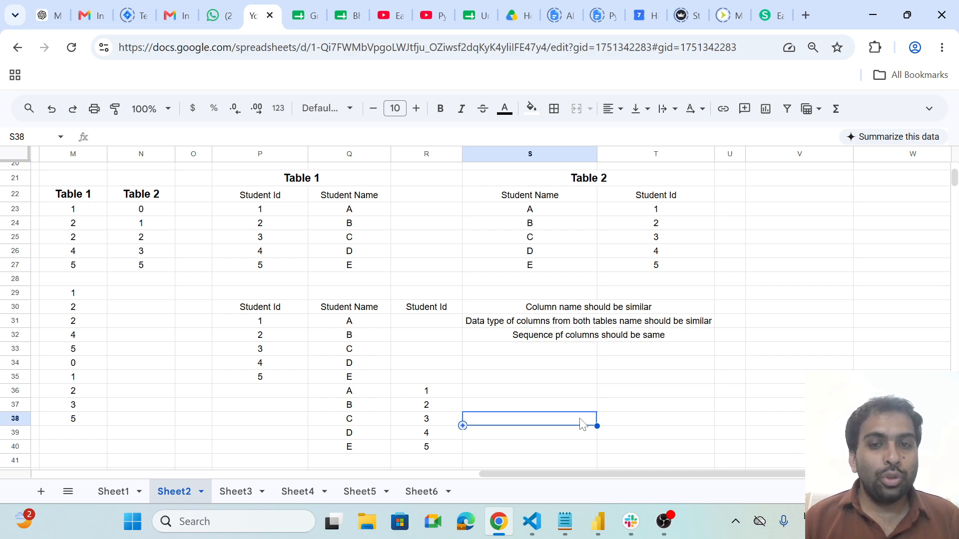
Correct "pf" to "of" in the column sequence note in S32:T32.
left_click(560, 337)
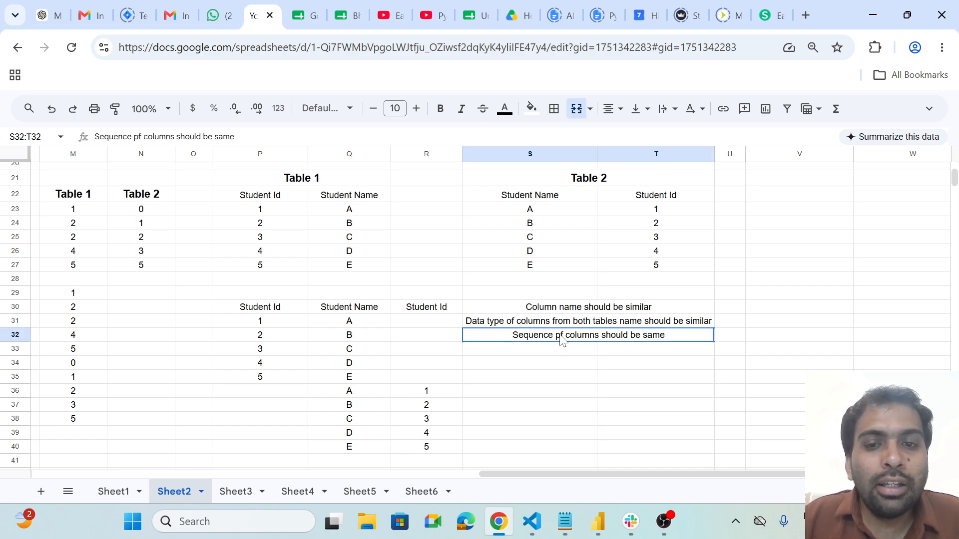
key("Return")
left_click(561, 335)
key("BackSpace")
type("o")
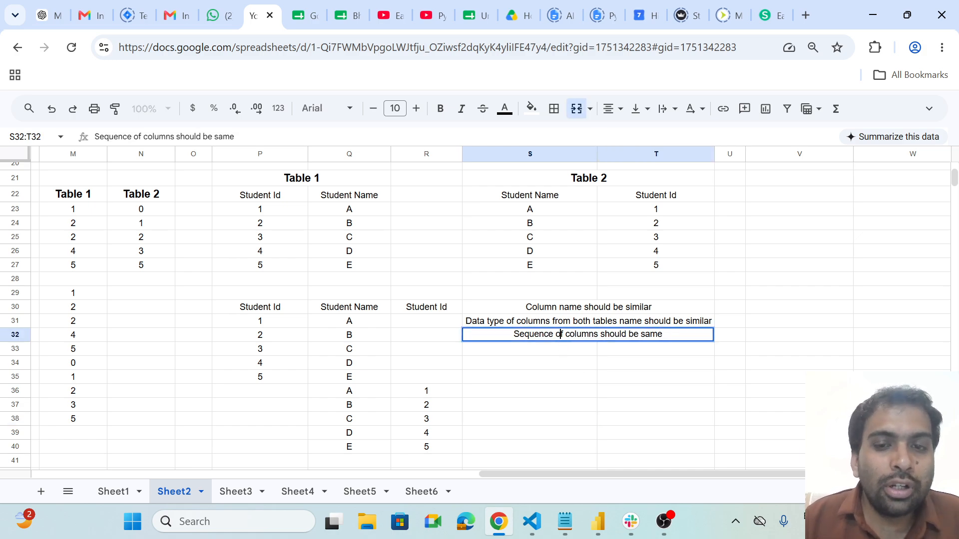
left_click(560, 361)
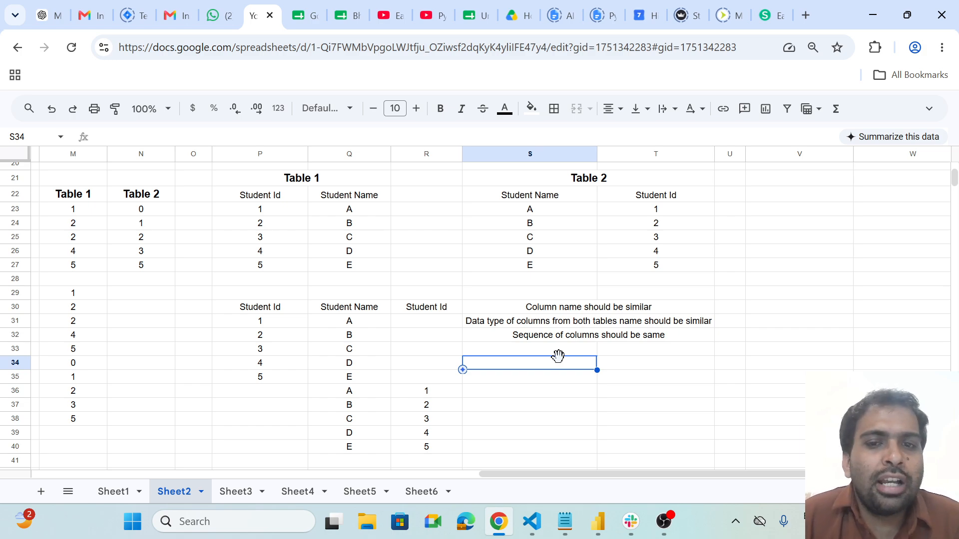
Switch to the Power Query Editor, view the Append Queries options, and return to the Google Sheets workbook.
mouse_move(602, 528)
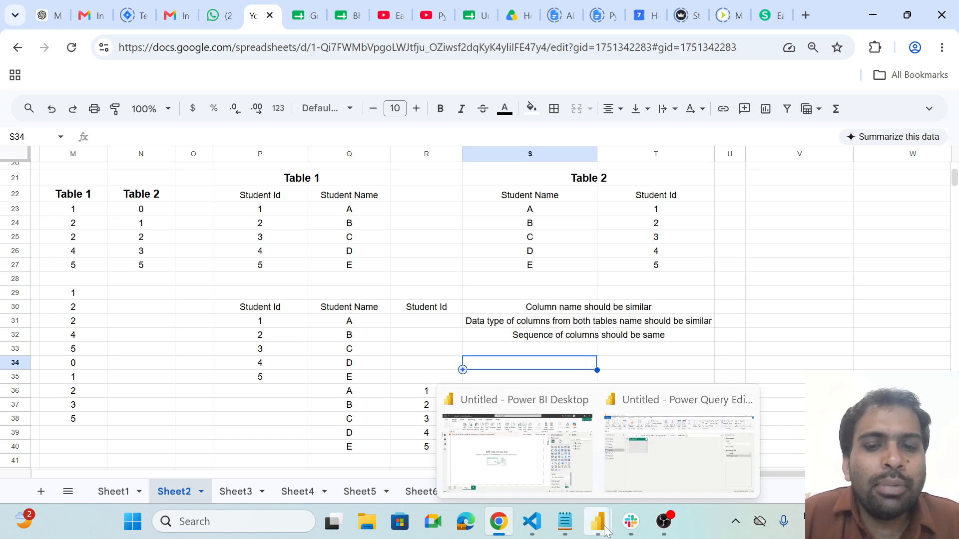
left_click(640, 451)
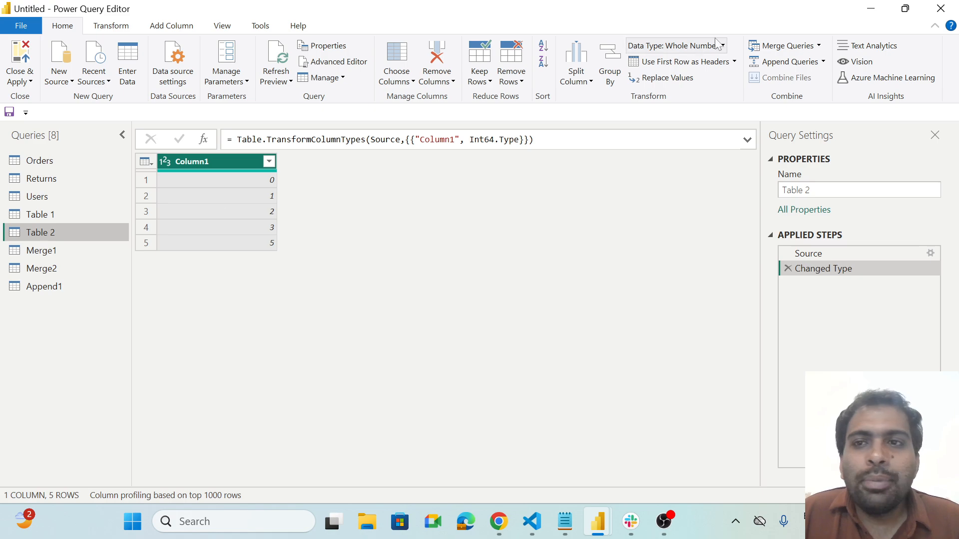
left_click(822, 62)
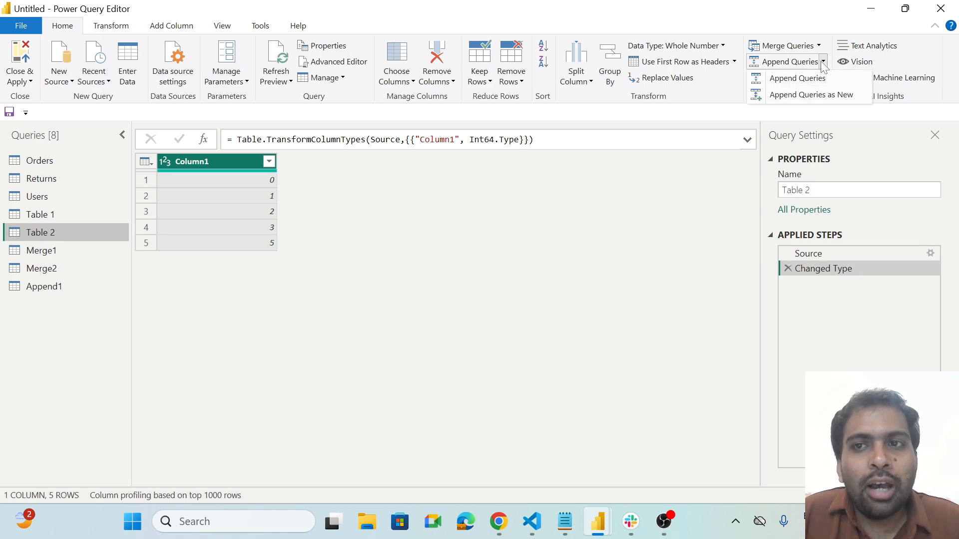
left_click(440, 292)
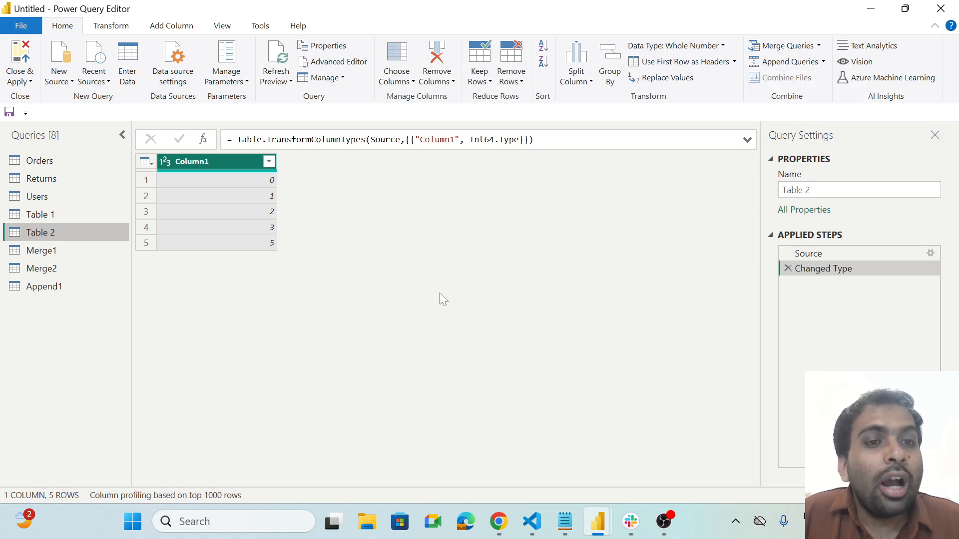
left_click(498, 522)
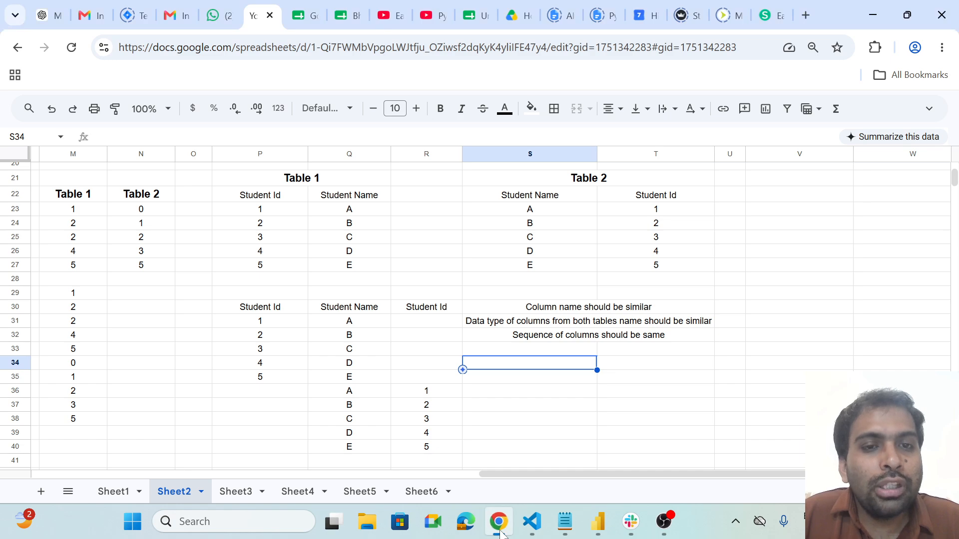
Review the three append rule notes in S30:T32 on column names, data types and column sequence.
left_click(553, 423)
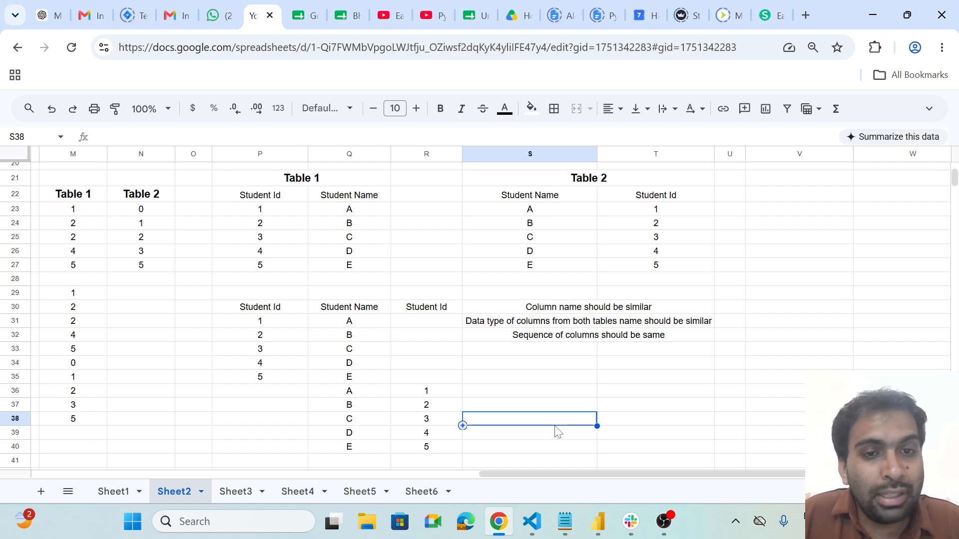
left_click_drag(522, 311, 539, 344)
left_click(538, 343)
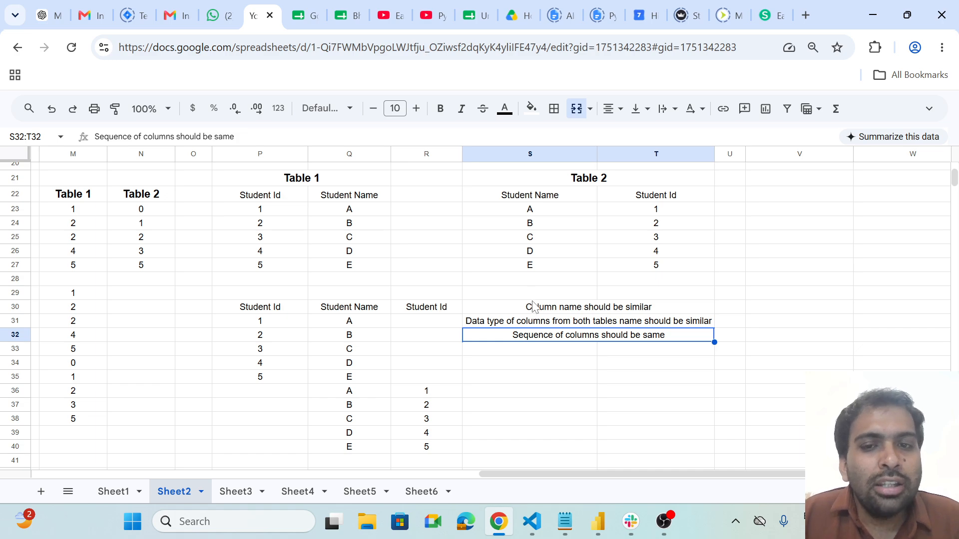
left_click_drag(535, 306, 536, 338)
left_click(534, 337)
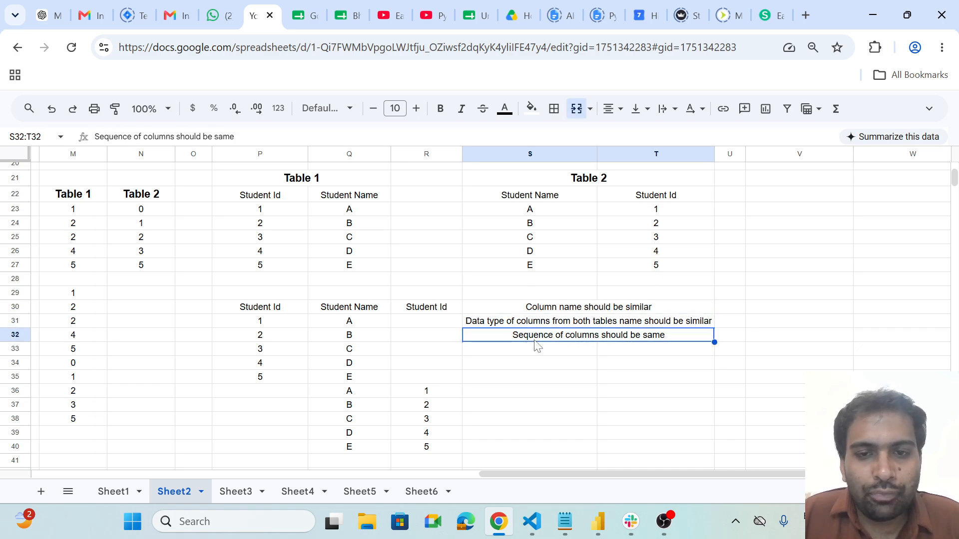
left_click(534, 382)
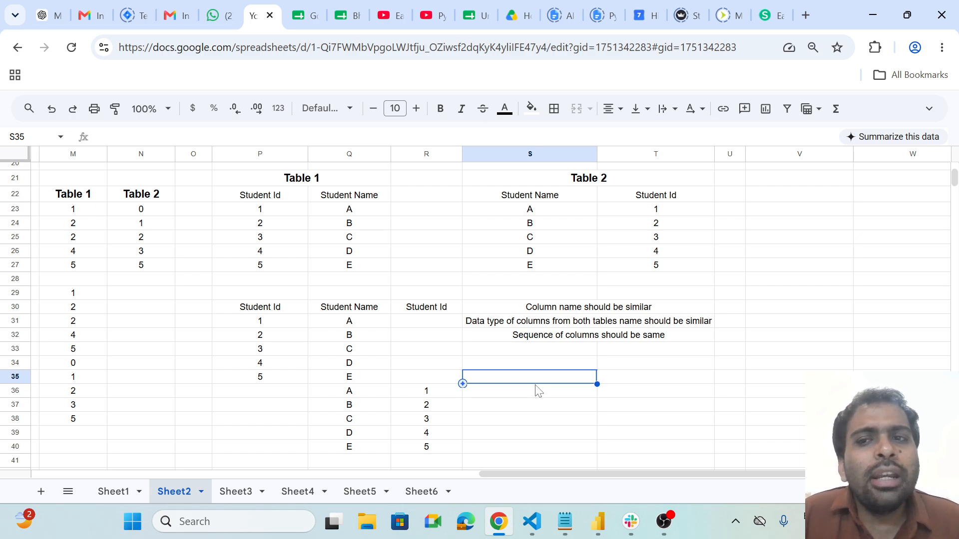
Enter the comparison headings "Merge" in V21 and "Append" in W21.
scroll(538, 391, "right", 5)
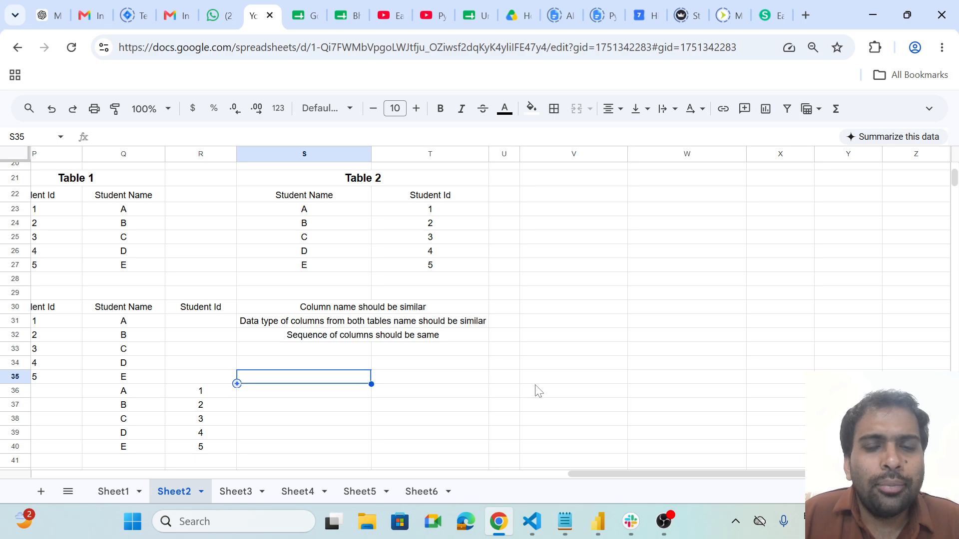
left_click(580, 185)
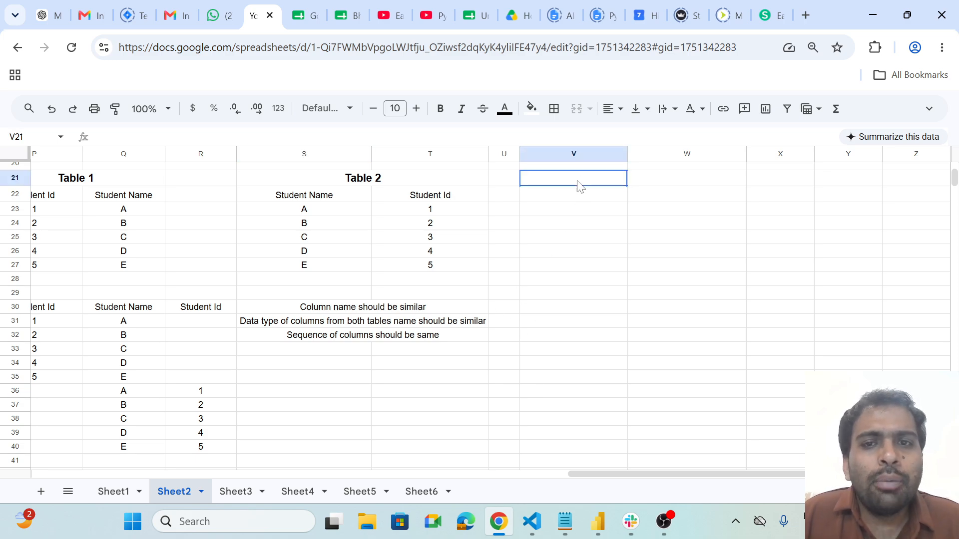
type("Merge")
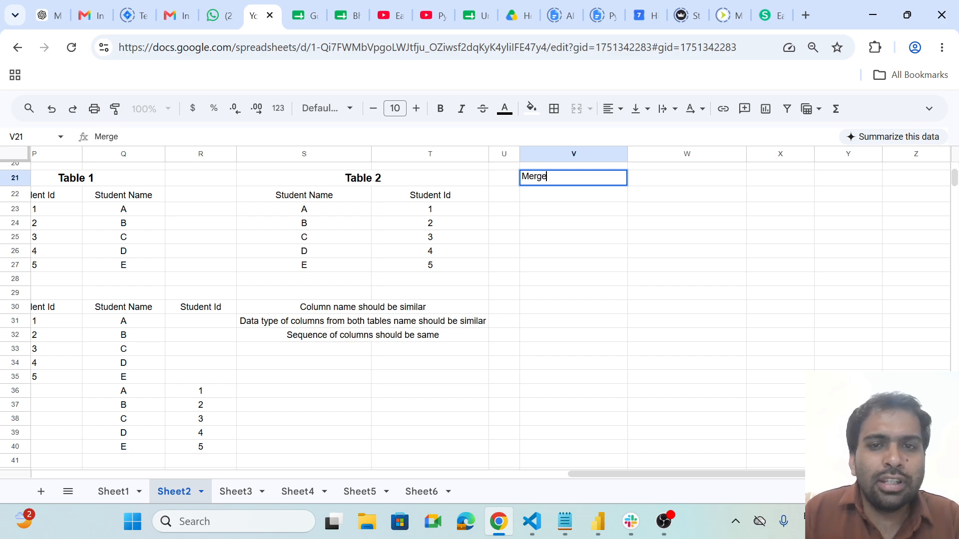
key("Tab")
type("Append")
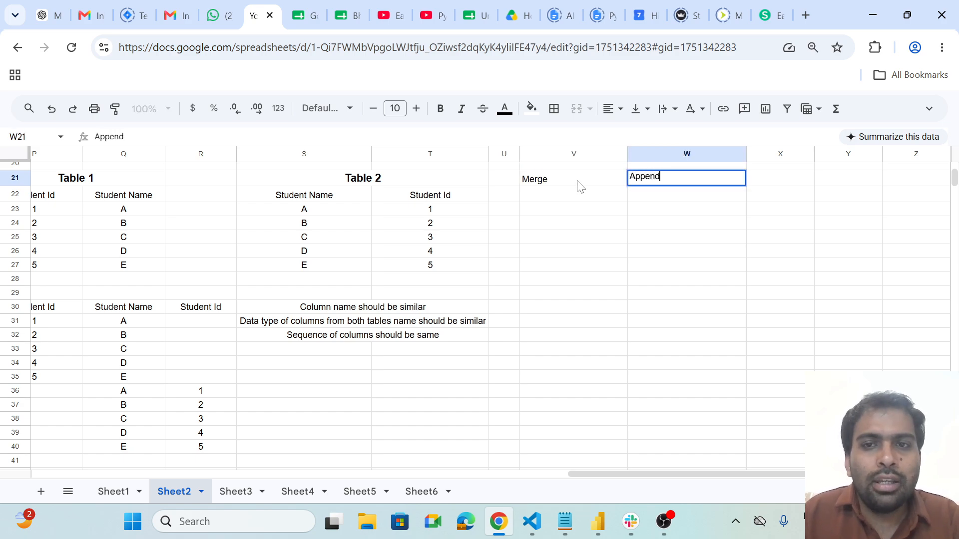
key("Return")
Enter "Horizontally" under the Merge heading in V22 and "Vertically" under the Append heading in W22.
key("Left")
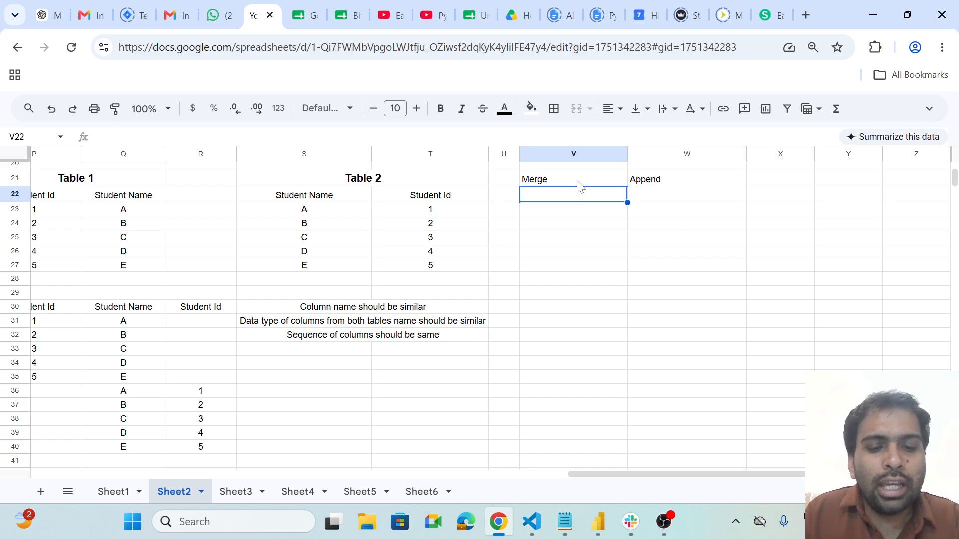
type("Horizonat")
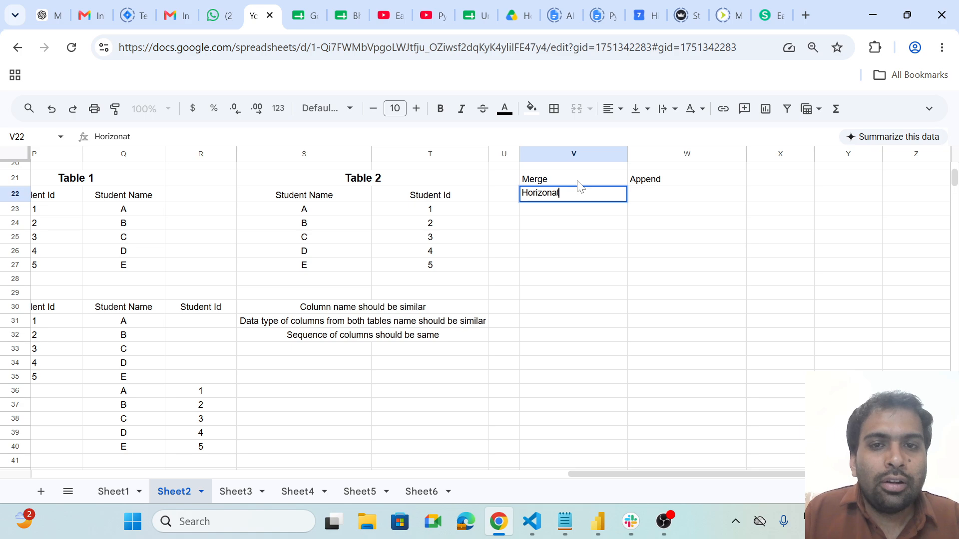
key("BackSpace")
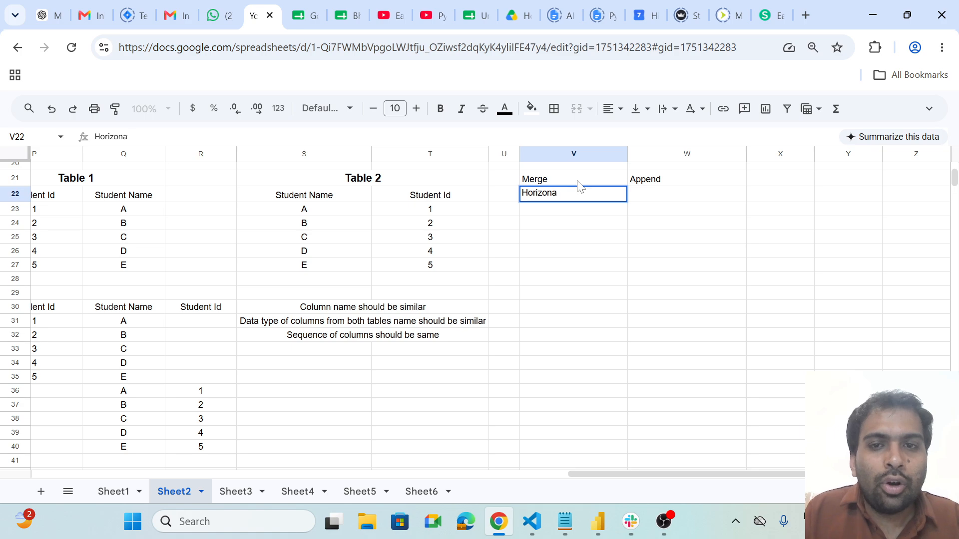
key("BackSpace")
type("tally")
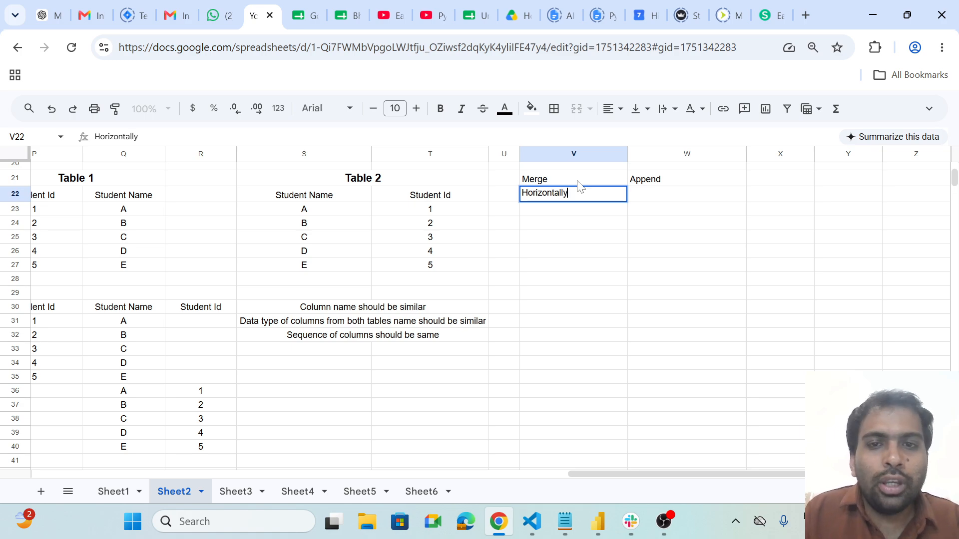
key("Tab")
type("Vertic")
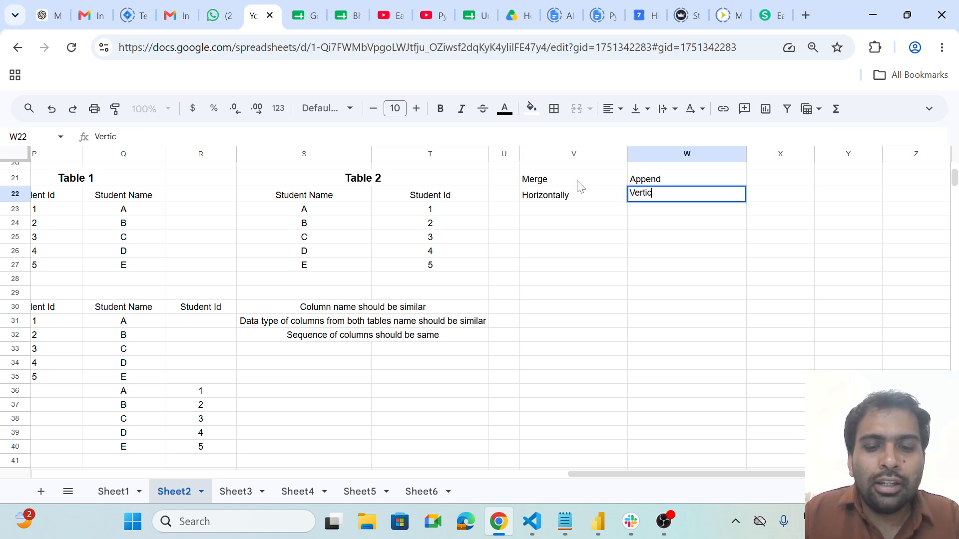
type("ally")
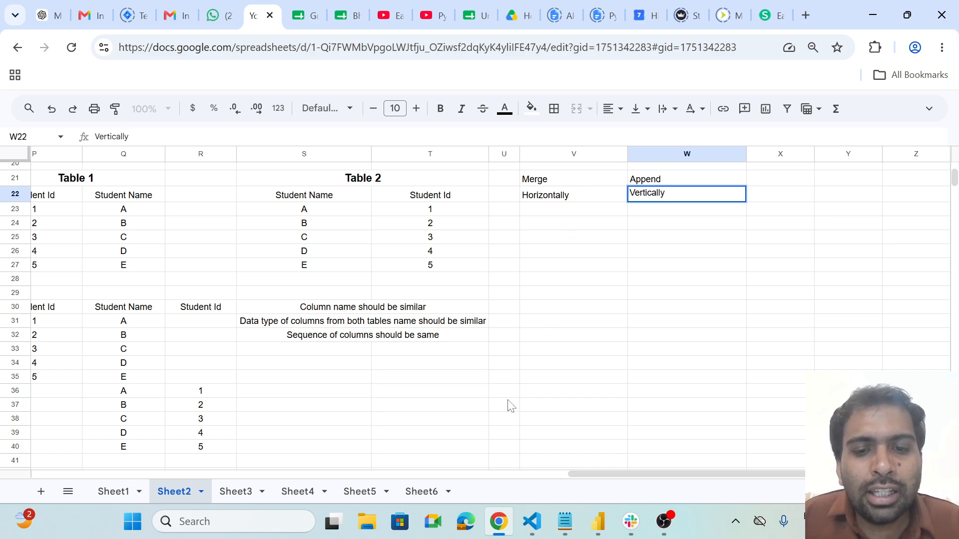
left_click(382, 402)
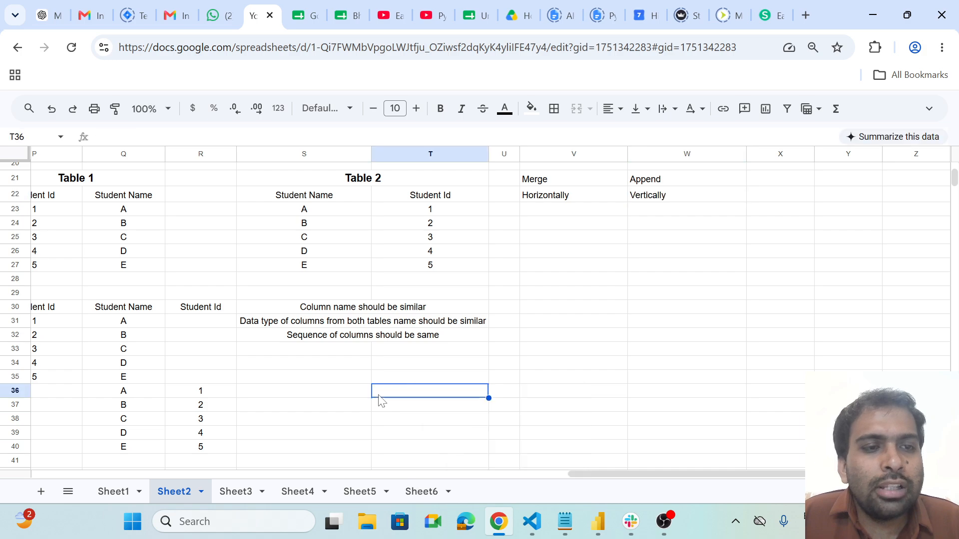
Examine Table 1's values in M3:M7 and the Left Outer Join result columns in P3:Q7.
scroll(382, 402, "left", 10)
scroll(382, 402, "right", 4)
scroll(382, 402, "left", 5)
scroll(382, 402, "up", 5)
scroll(382, 402, "right", 3)
scroll(382, 402, "up", 3)
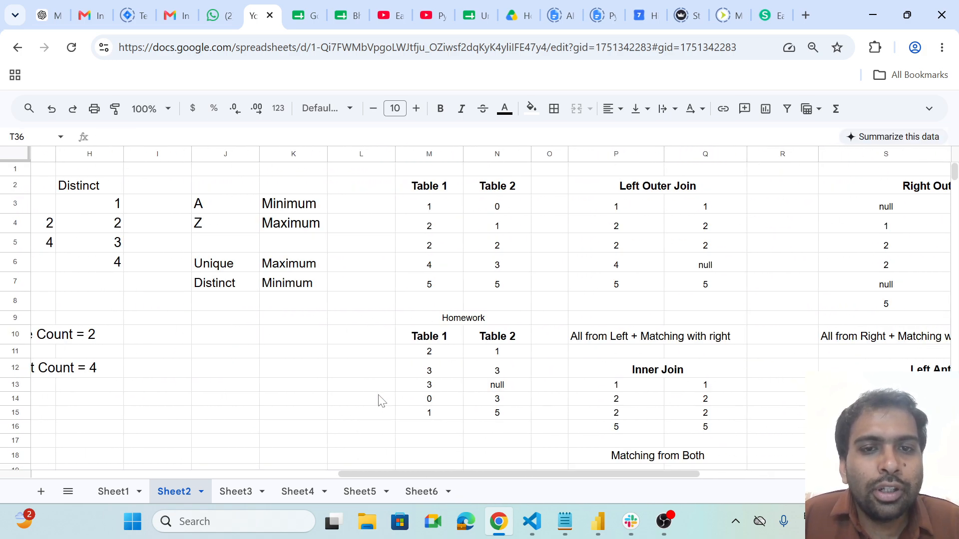
scroll(382, 402, "right", 6)
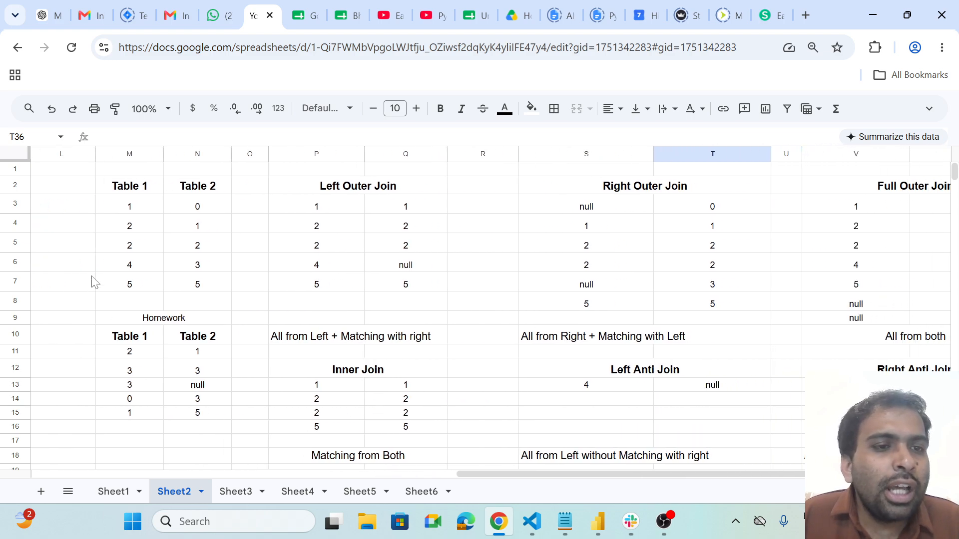
left_click_drag(131, 205, 134, 298)
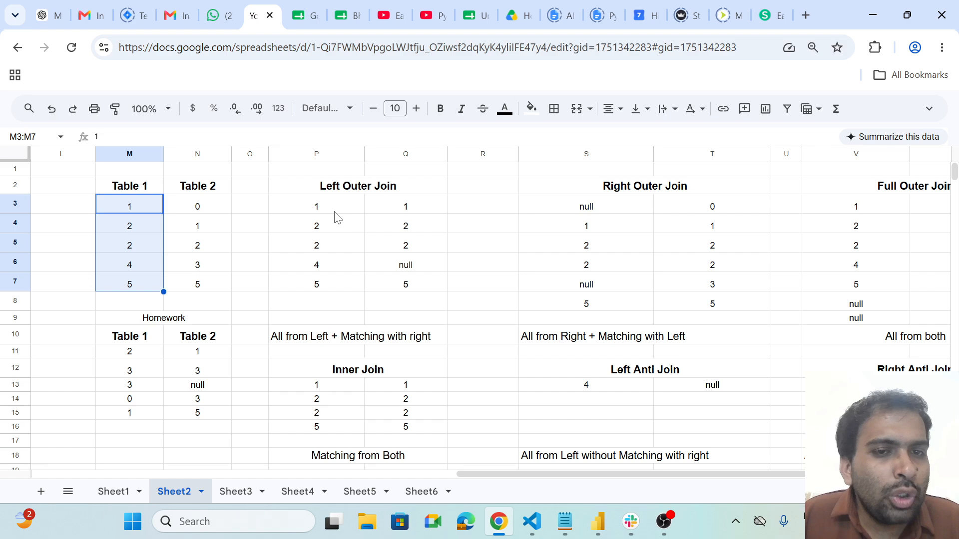
left_click_drag(341, 210, 335, 282)
left_click_drag(428, 212, 428, 292)
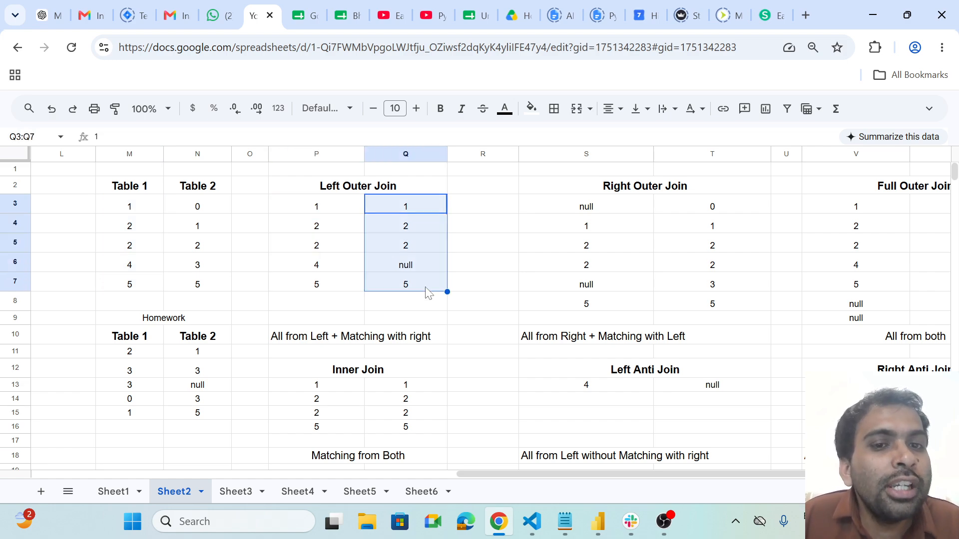
scroll(499, 285, "down", 5)
scroll(501, 287, "right", 1)
scroll(501, 287, "right", 1)
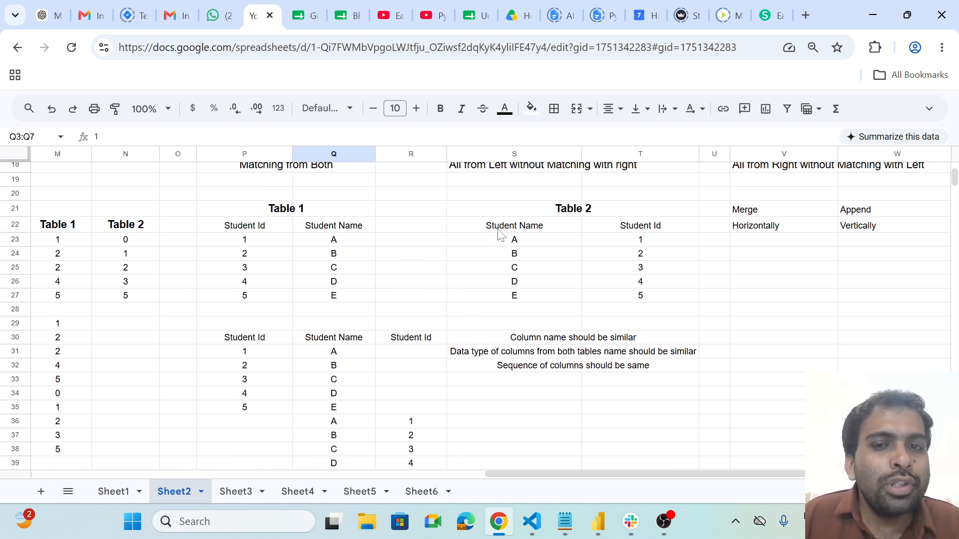
scroll(566, 360, "right", 3)
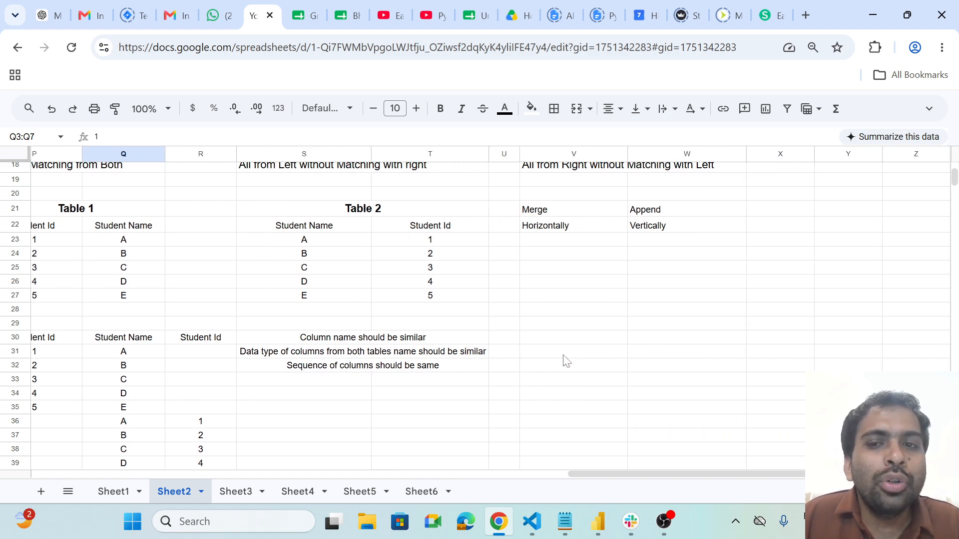
Enter "Common Column" in V23 as a requirement under the Merge heading.
left_click(698, 231)
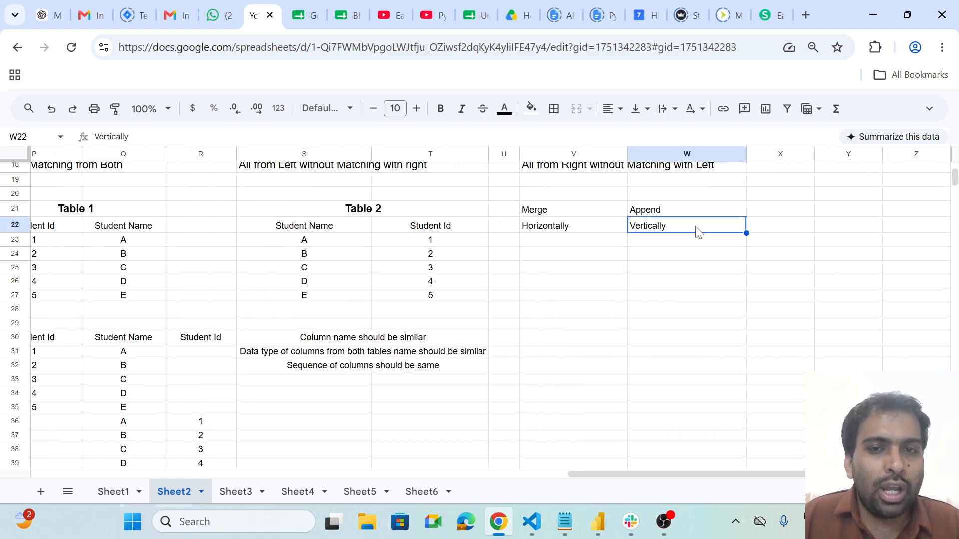
left_click(586, 245)
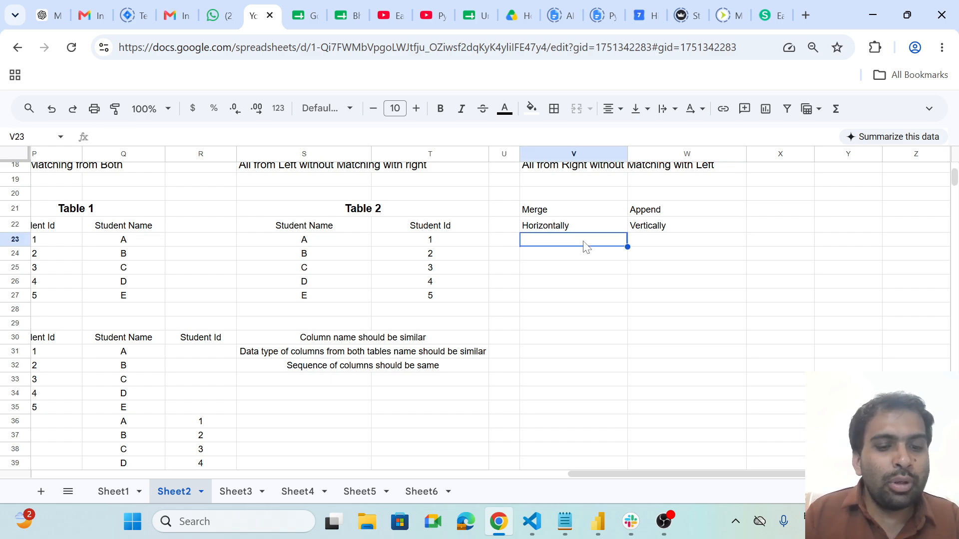
type("Common ")
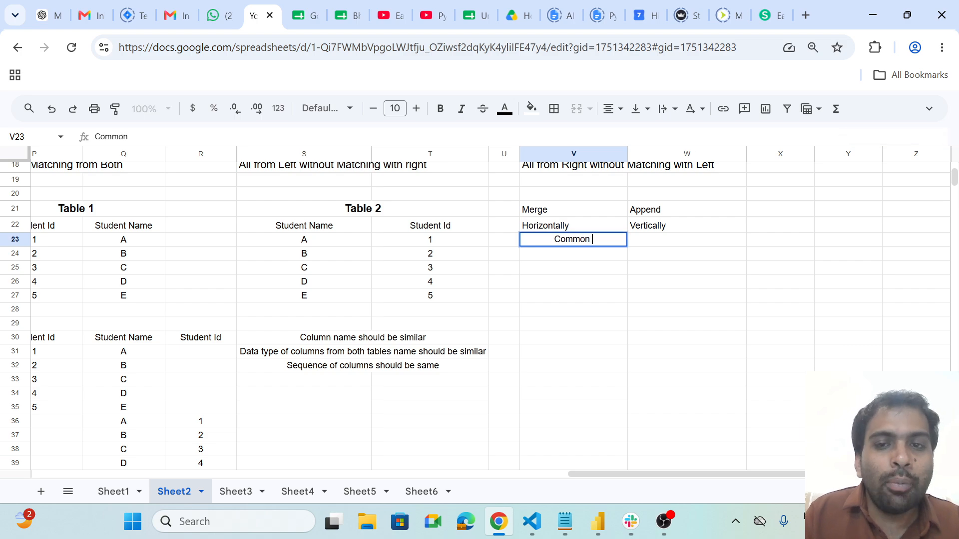
type("Column")
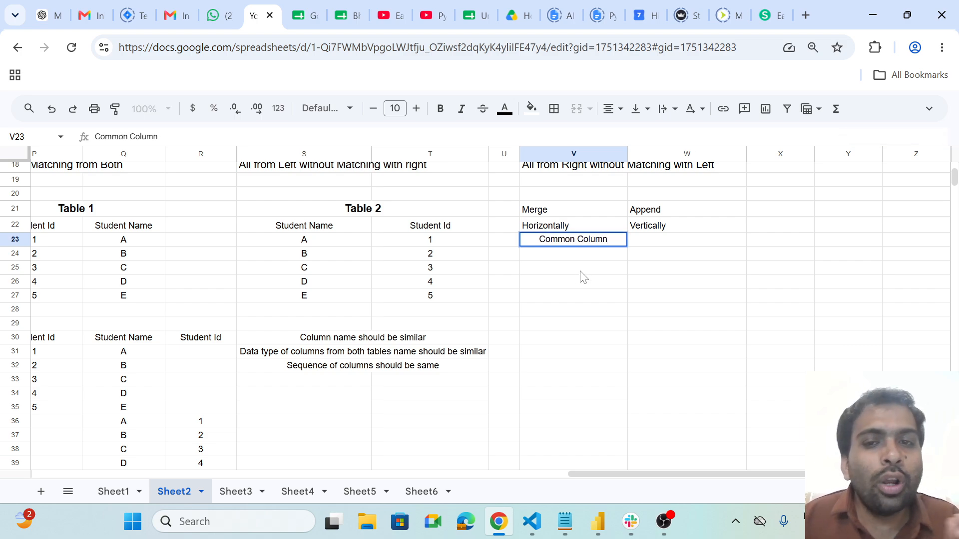
left_click(578, 271)
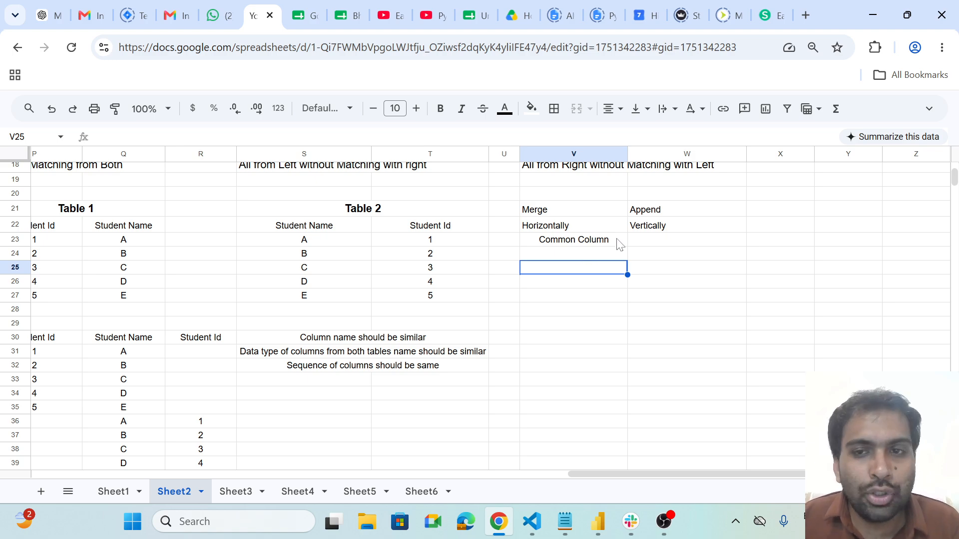
Compare Table 2's student names in S23:S27 with the common column note under Merge.
left_click(672, 245)
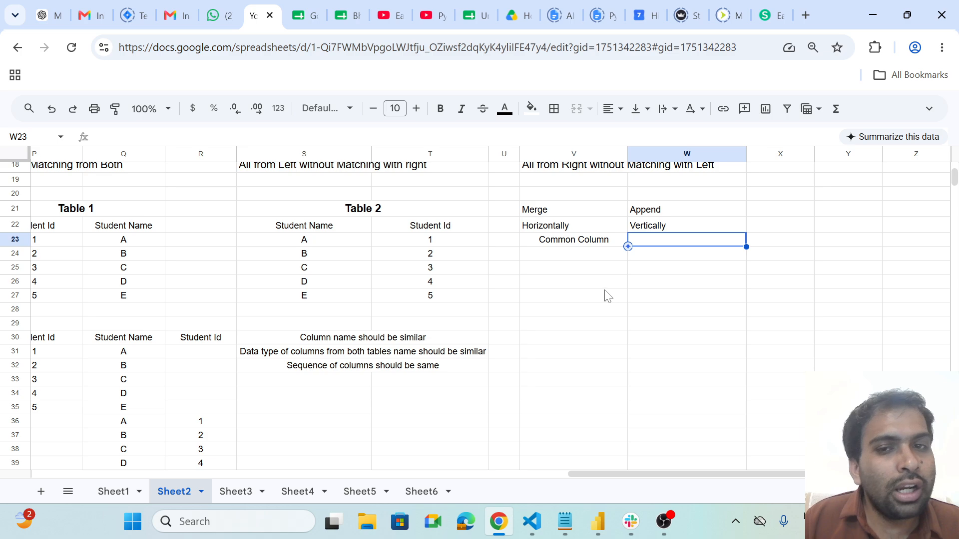
left_click(668, 286)
scroll(667, 287, "left", 3)
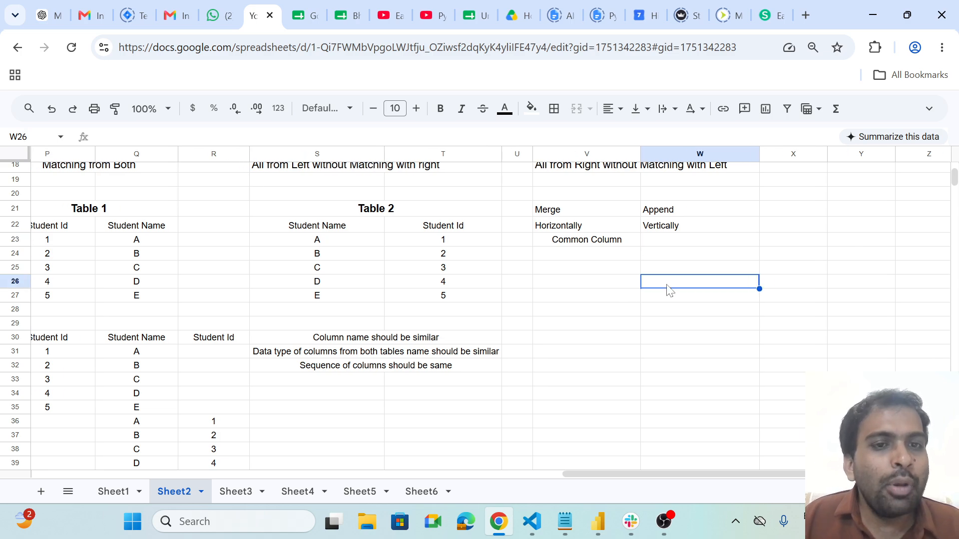
left_click_drag(399, 245, 400, 298)
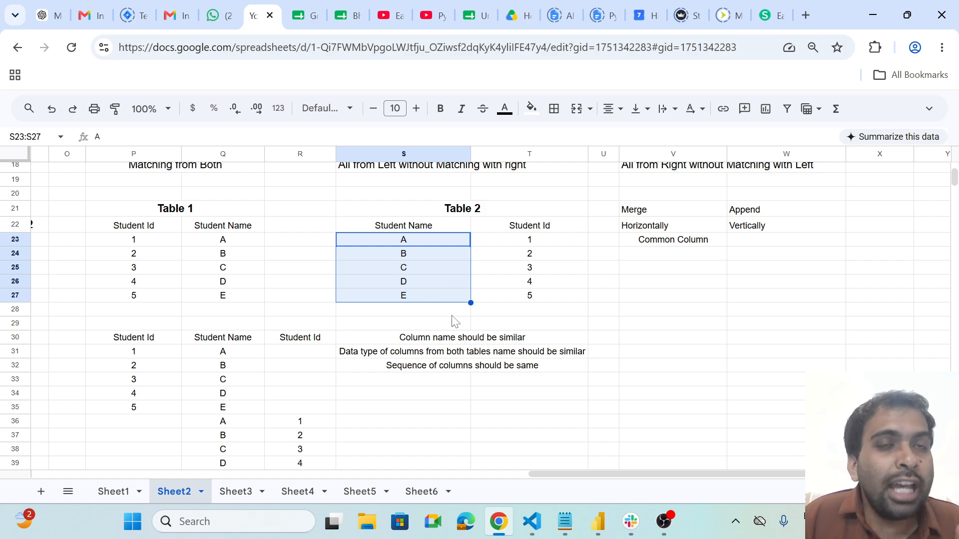
left_click(666, 244)
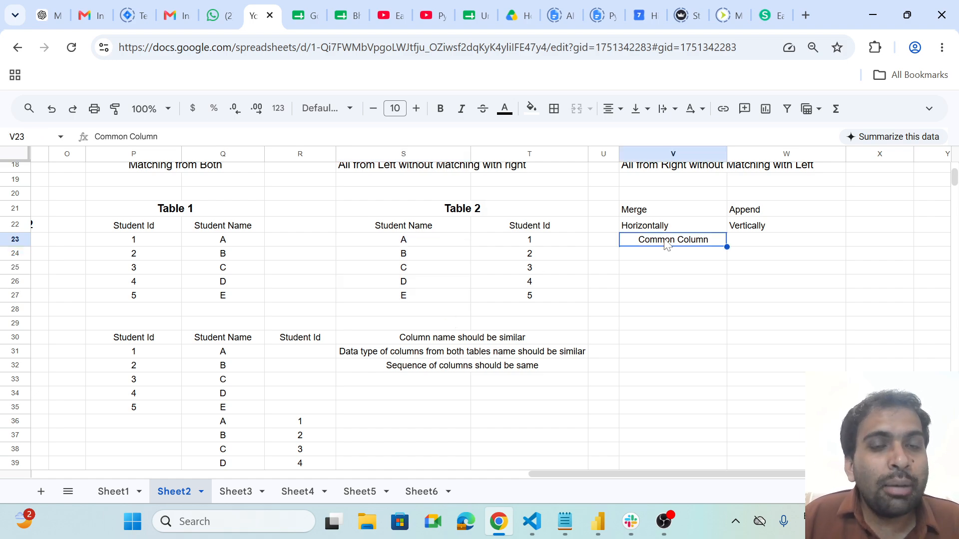
Examine the Left Outer Join's first row in P3:Q3 against the Merge and Append notes in V21:W23.
scroll(667, 245, "up", 5)
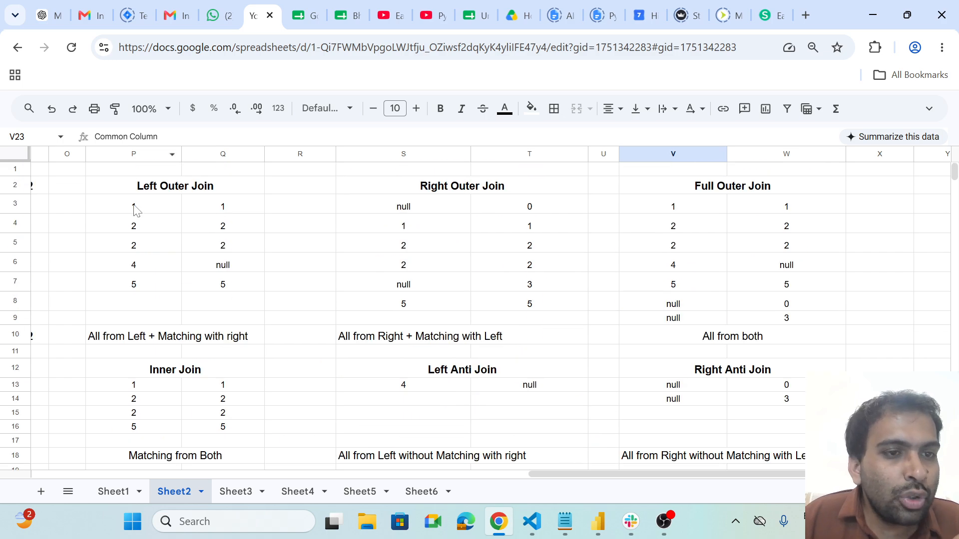
left_click_drag(135, 207, 222, 219)
left_click(223, 218)
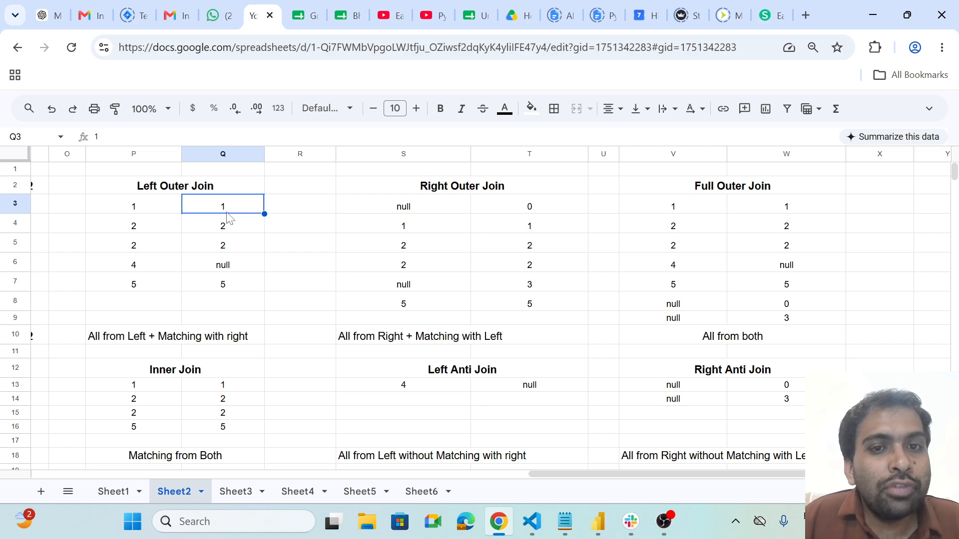
scroll(390, 215, "left", 3)
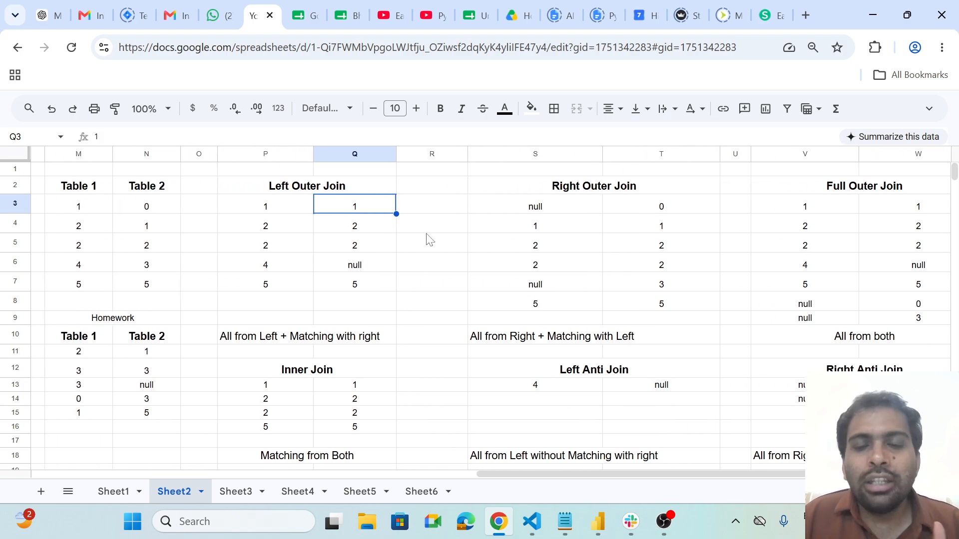
scroll(428, 240, "right", 3)
scroll(427, 240, "down", 4)
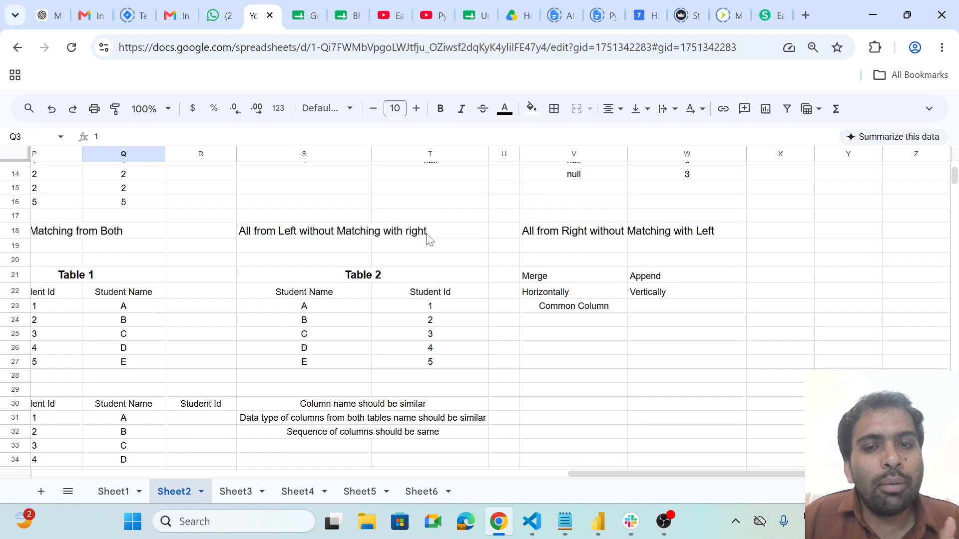
left_click(646, 310)
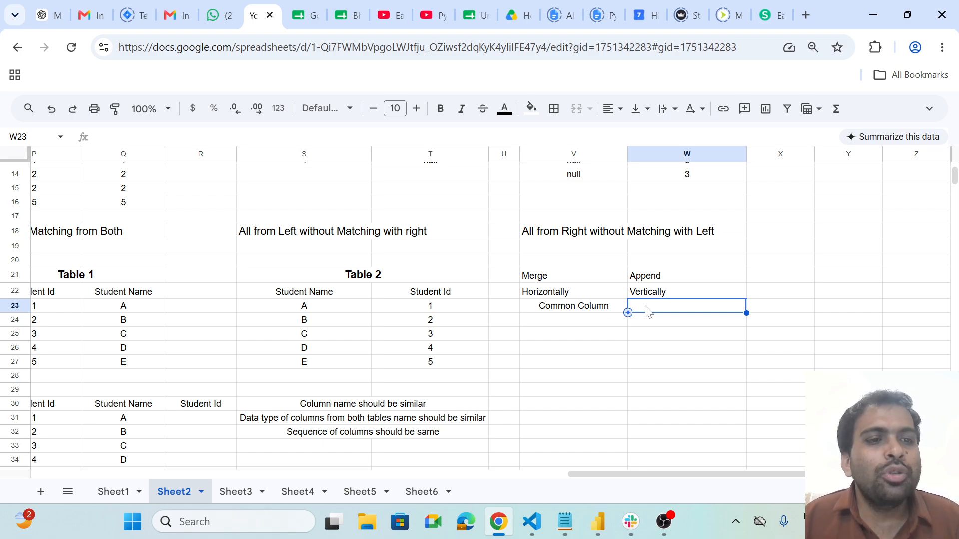
Review the Homework block with its Table 1 and Table 2 values in M9:N15.
scroll(648, 312, "left", 5)
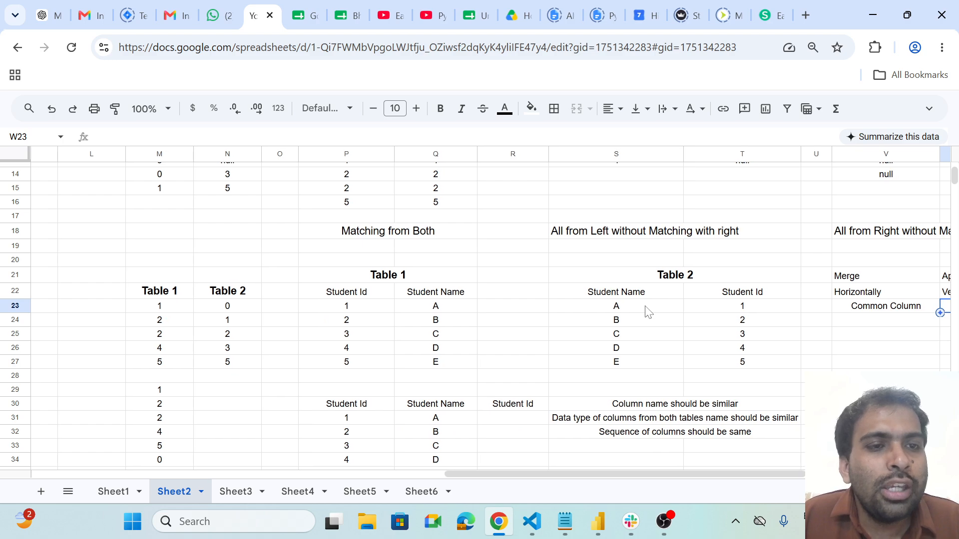
scroll(648, 311, "up", 5)
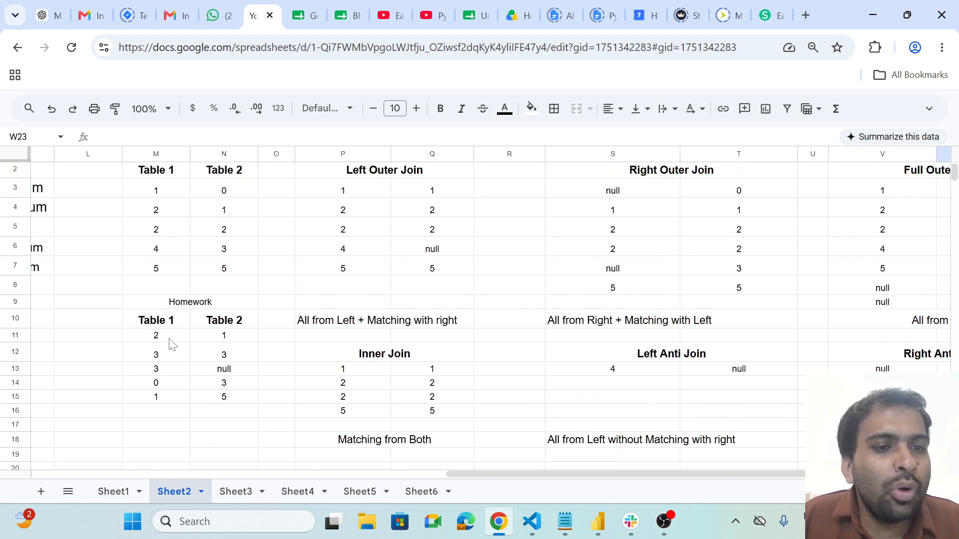
left_click_drag(140, 305, 243, 407)
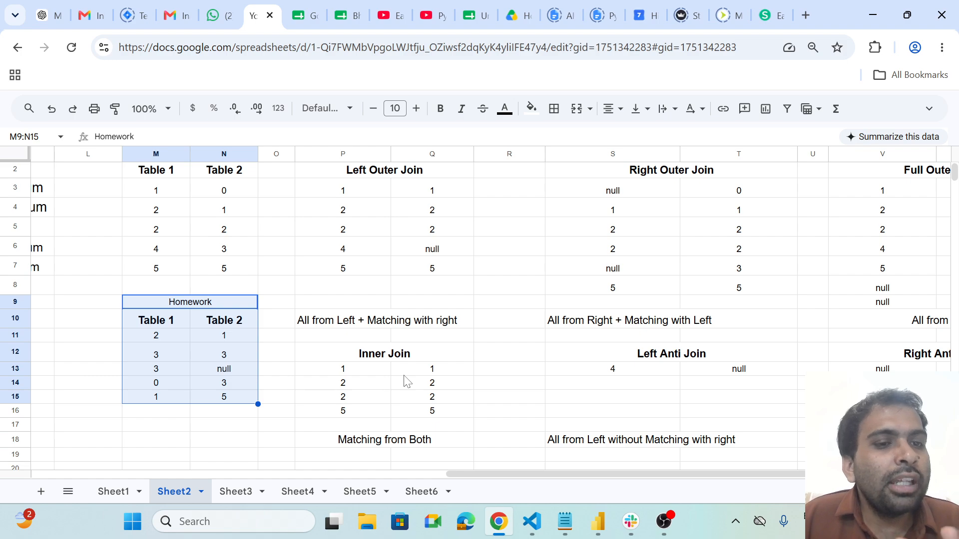
left_click(162, 350)
scroll(162, 348, "right", 3)
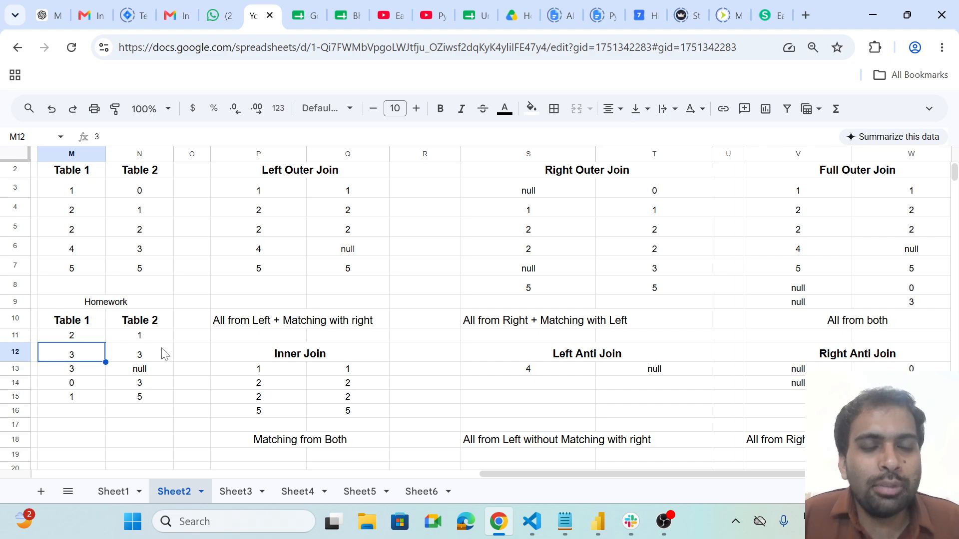
left_click(135, 411)
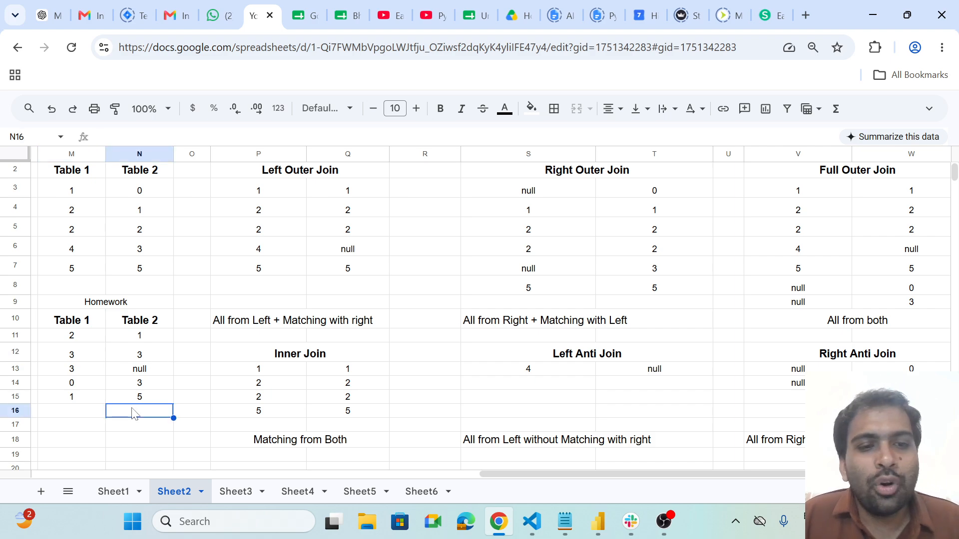
left_click(161, 443)
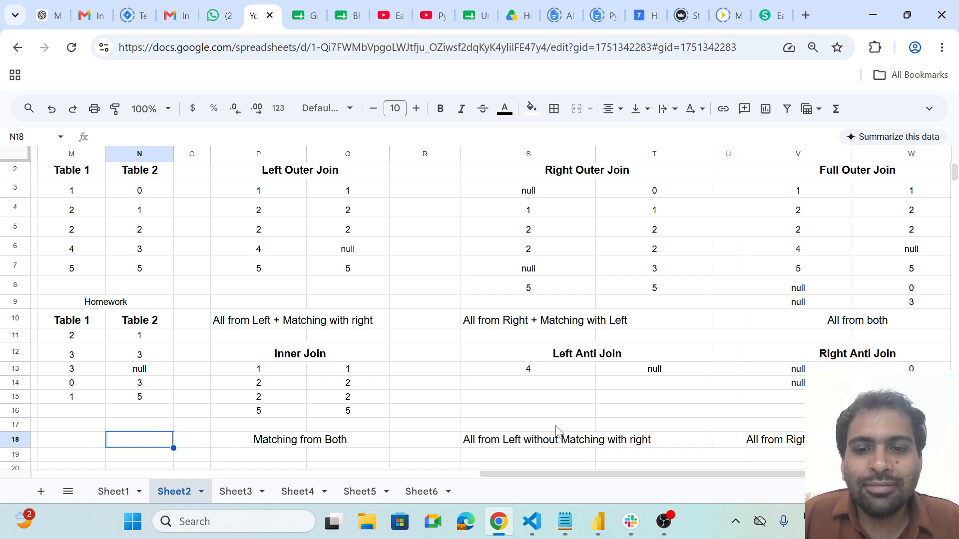
left_click(572, 402)
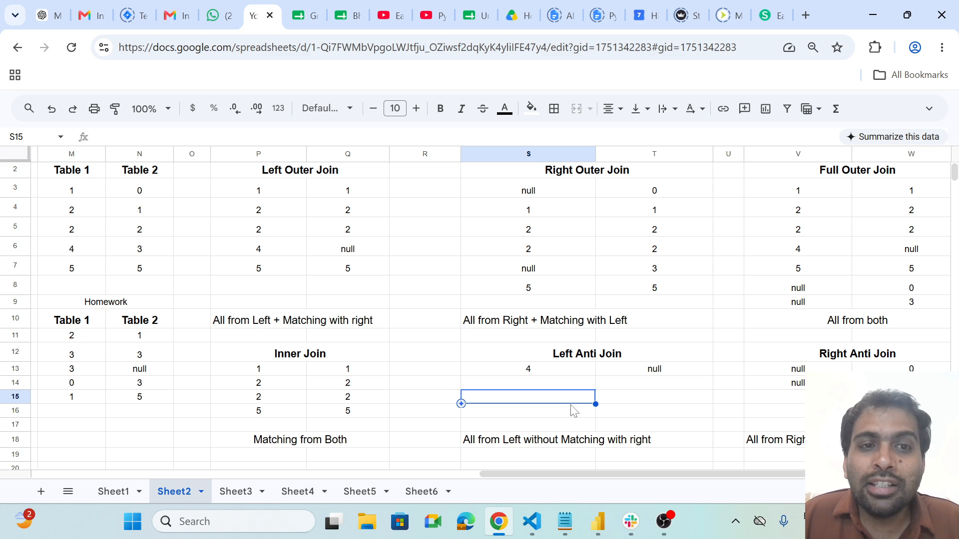